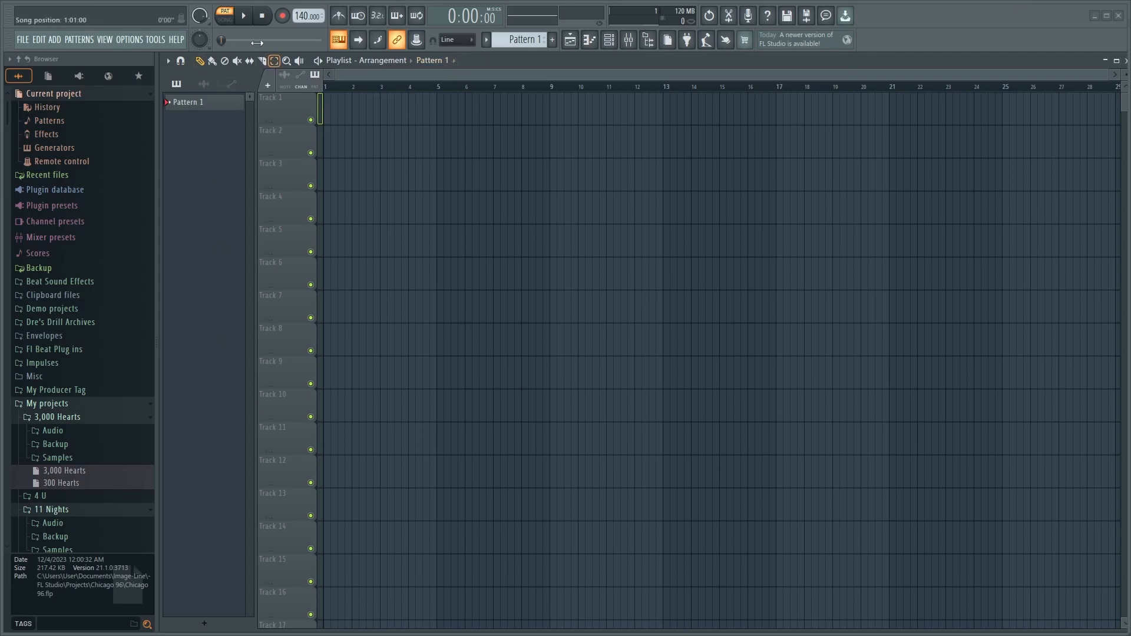
# Step: Toggle song mode on and off, and preview playback briefly in pattern mode
pyautogui.click(229, 18)
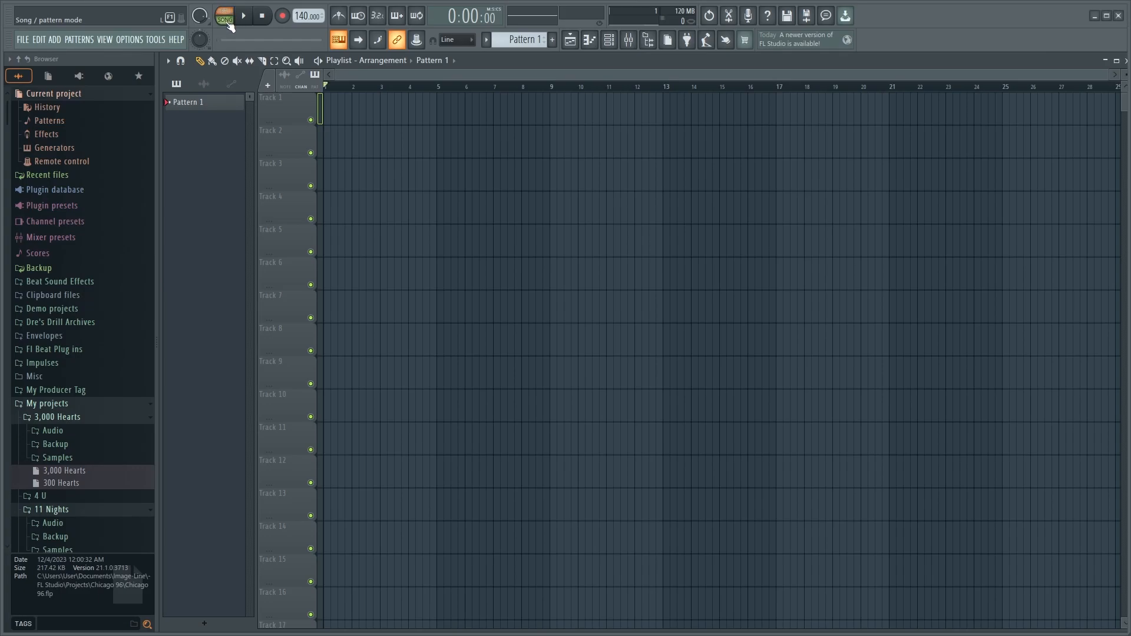
pyautogui.click(229, 18)
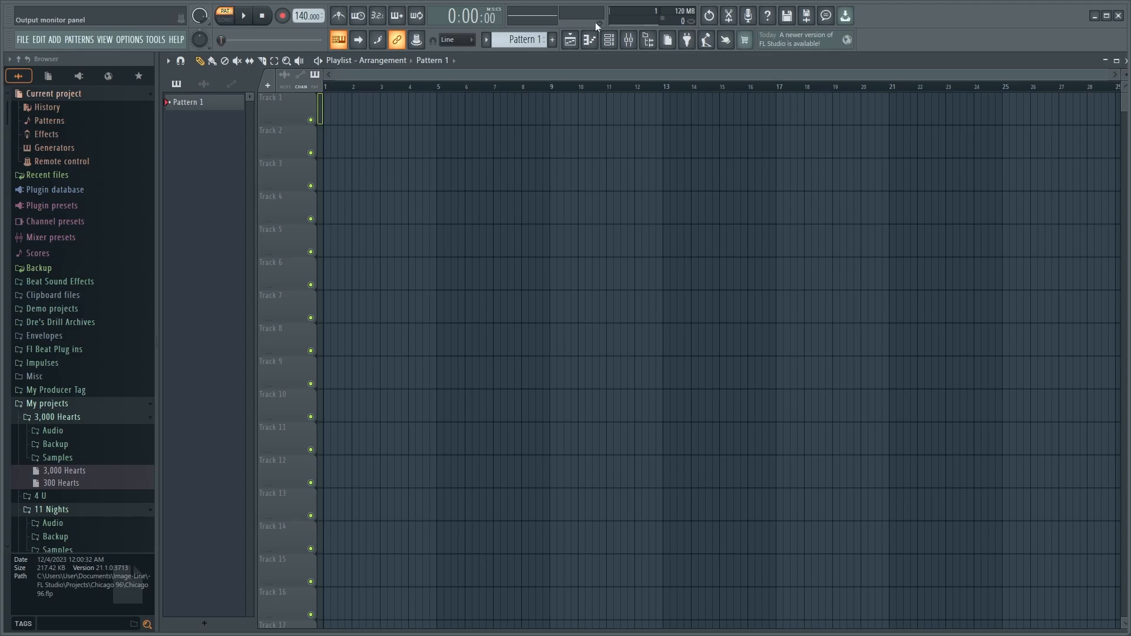
pyautogui.press('space')
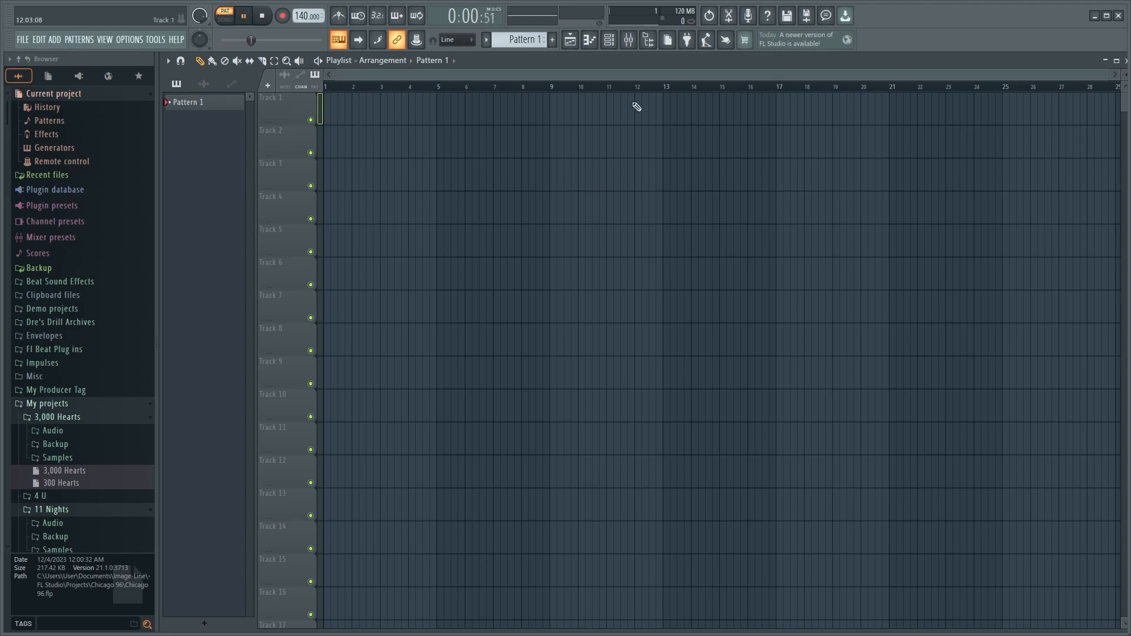
pyautogui.press('space')
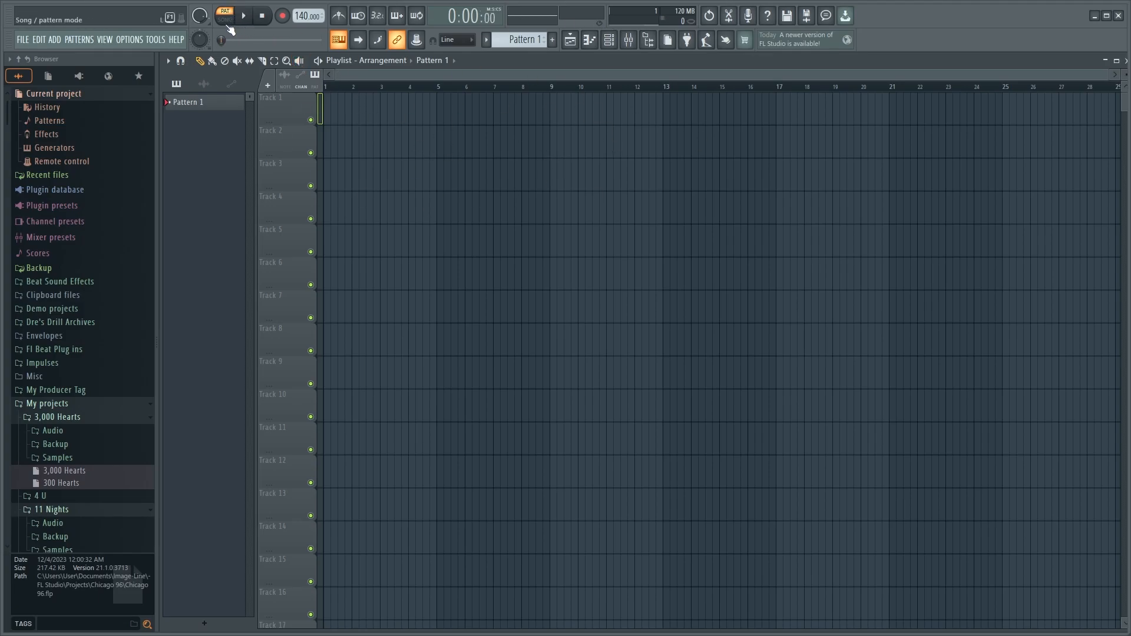
# Step: Switch playback to song mode and preview the arrangement briefly
pyautogui.click(228, 23)
pyautogui.press('space')
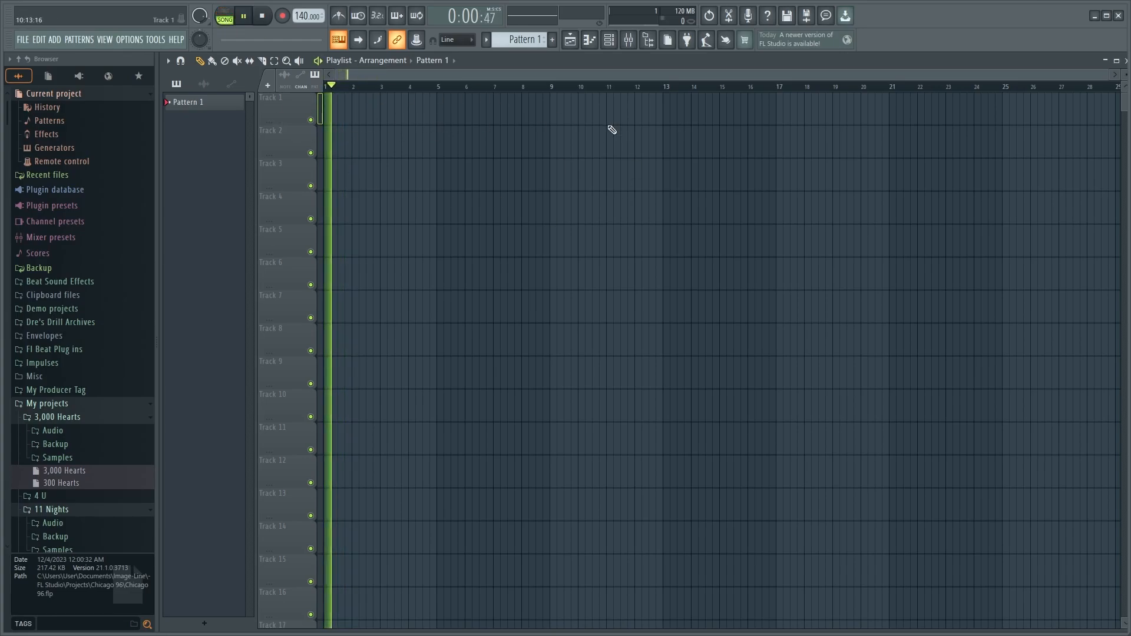
pyautogui.press('space')
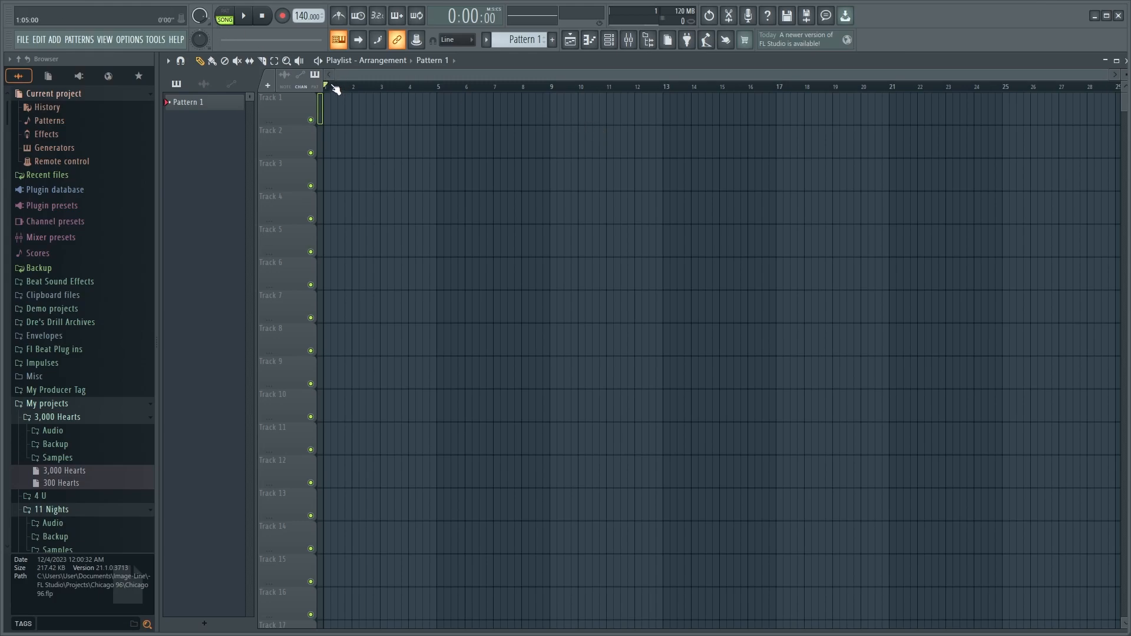
# Step: Start and stop the arrangement's playback three times with the transport controls
pyautogui.click(245, 18)
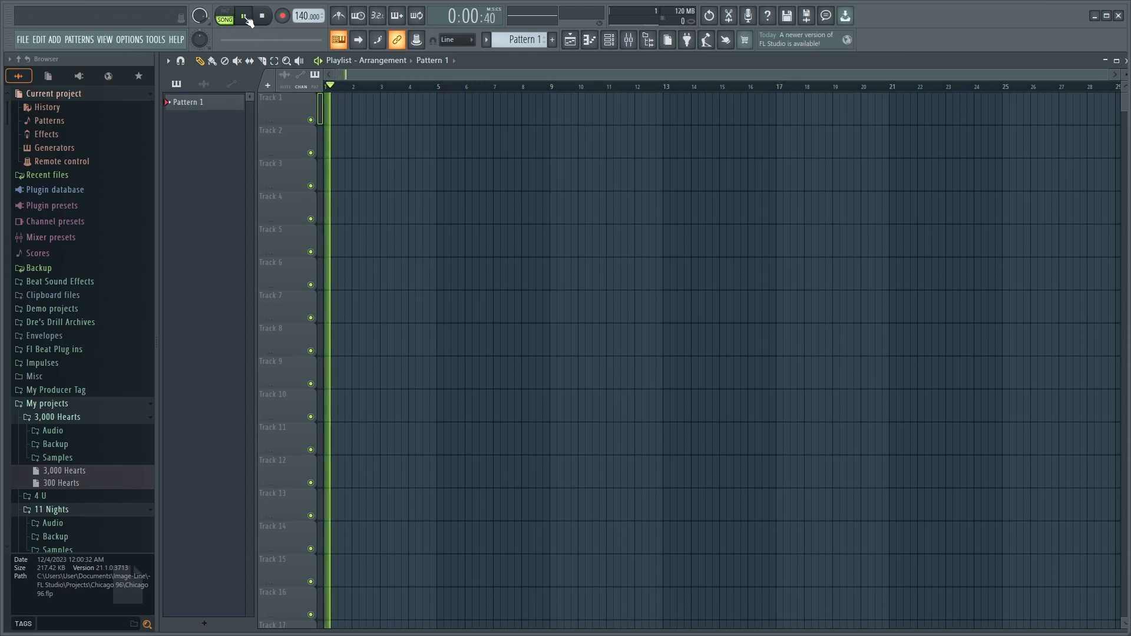
pyautogui.click(267, 18)
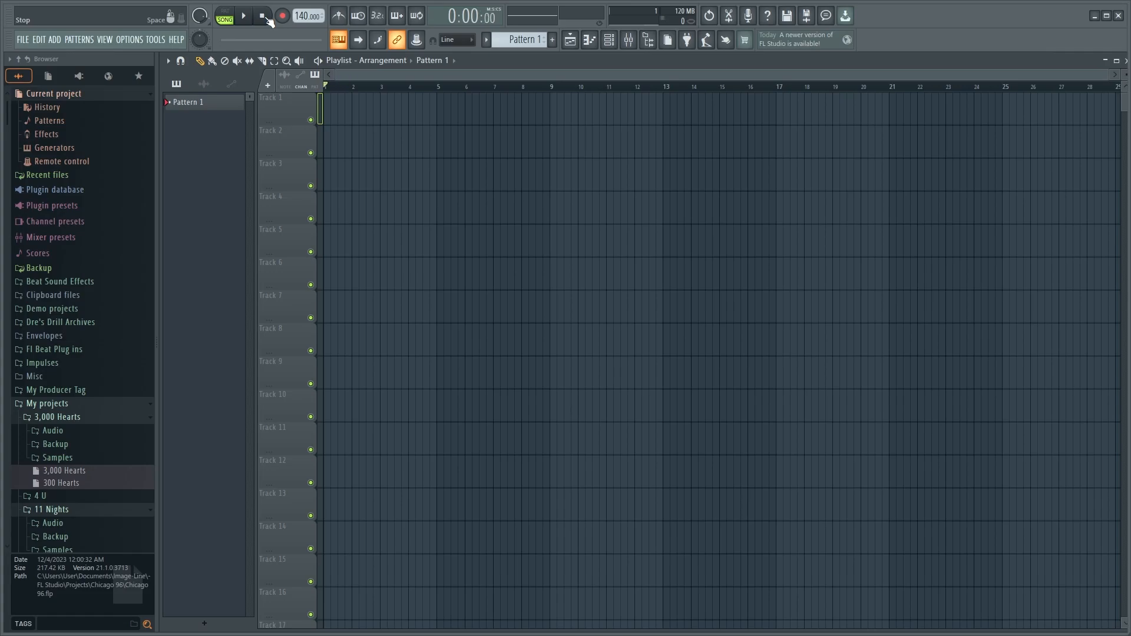
pyautogui.click(245, 17)
pyautogui.click(263, 17)
pyautogui.click(244, 17)
pyautogui.click(262, 16)
# Step: Try a different project tempo with short test playbacks, and return the tempo to 140
pyautogui.scroll(-8, 300, 15)
pyautogui.press('space')
pyautogui.moveTo(300, 16)
pyautogui.mouseDown()
pyautogui.moveTo(300, 40)
pyautogui.moveTo(302, 2)
pyautogui.mouseUp()
pyautogui.press('space')
pyautogui.press('space')
pyautogui.press('space')
pyautogui.press('space')
pyautogui.press('space')
pyautogui.moveTo(304, 16)
pyautogui.mouseDown()
pyautogui.moveTo(304, 0)
pyautogui.moveTo(296, 11)
pyautogui.mouseUp()
pyautogui.press('space')
pyautogui.press('space')
# Step: Turn on the metronome, preview it during playback, and turn it off again
pyautogui.click(341, 17)
pyautogui.press('space')
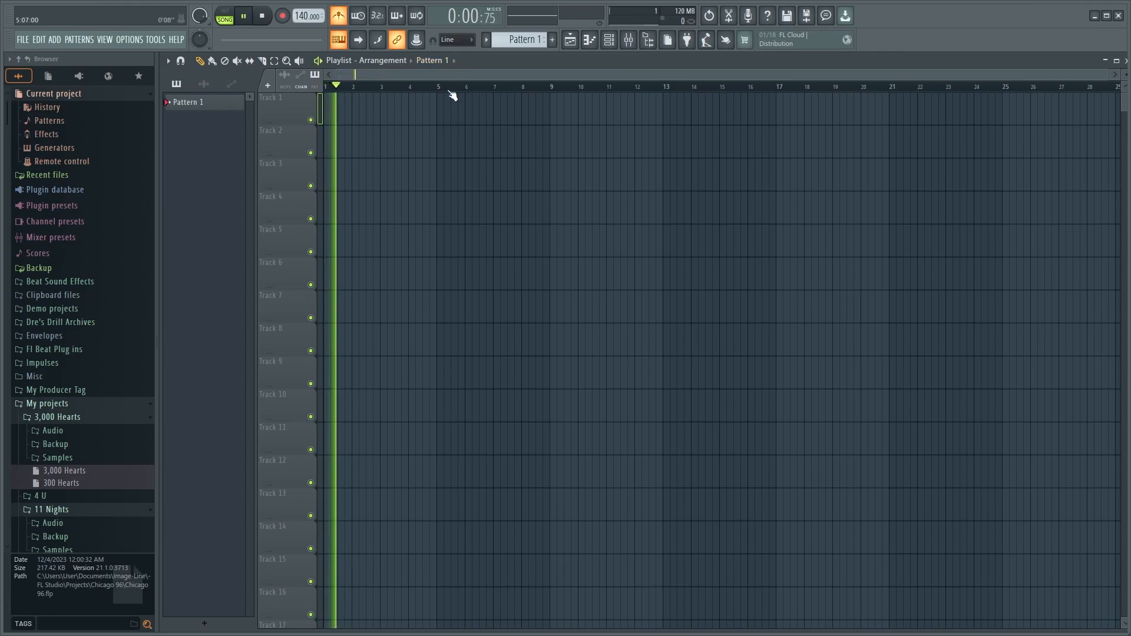
pyautogui.press('space')
pyautogui.click(340, 16)
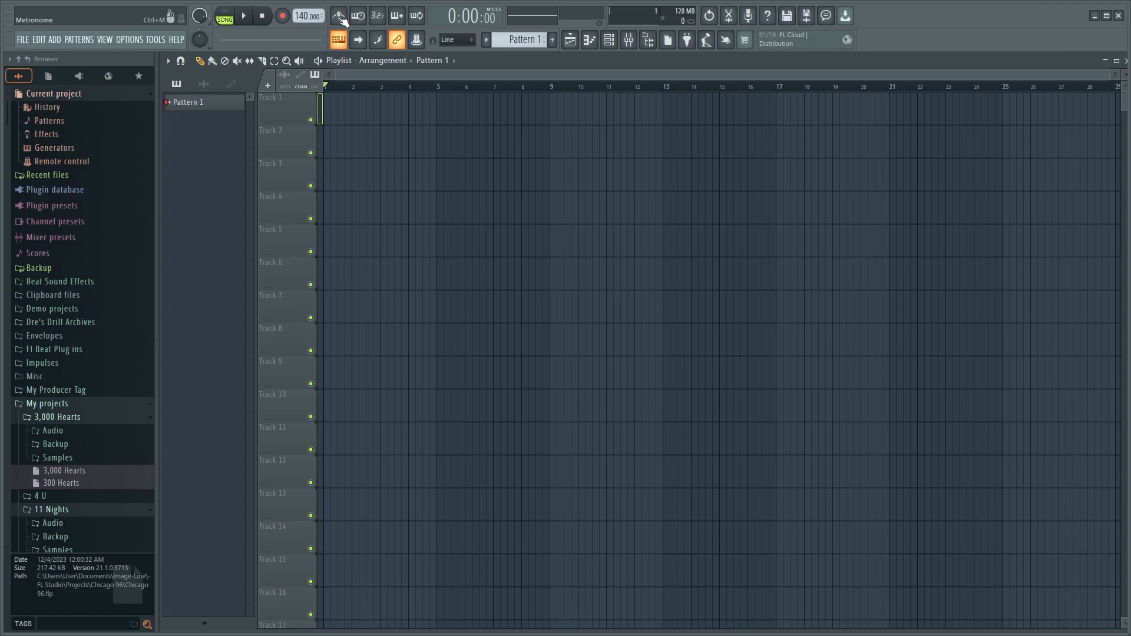
# Step: Enable the countdown before recording, test it with record armed, and switch both off again
pyautogui.click(377, 16)
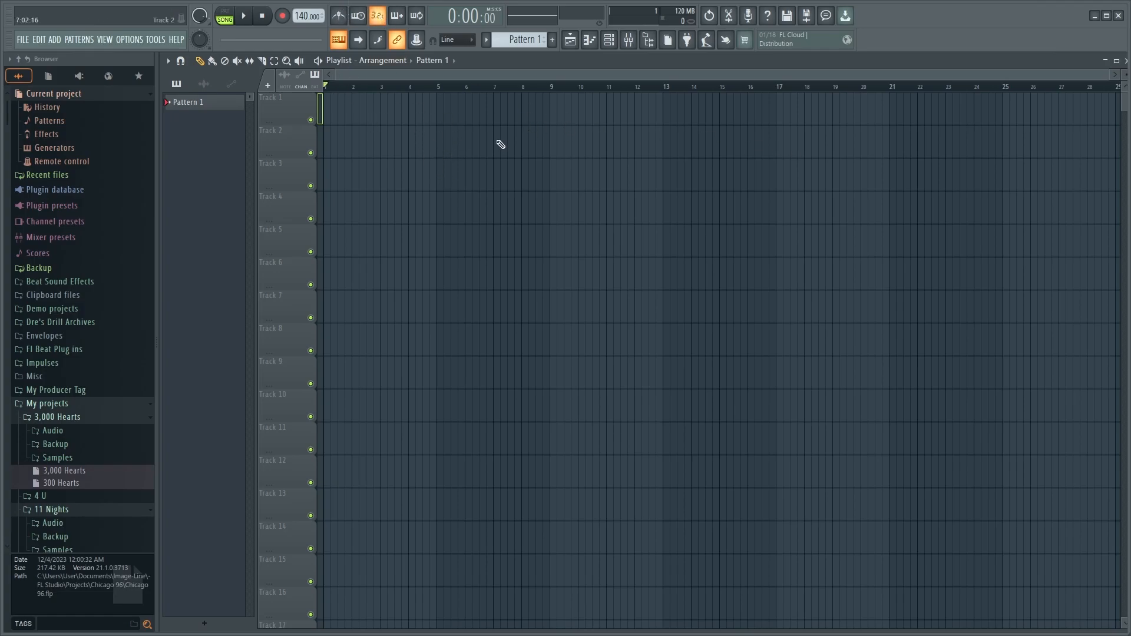
pyautogui.press('space')
pyautogui.press('space')
pyautogui.click(286, 13)
pyautogui.press('space')
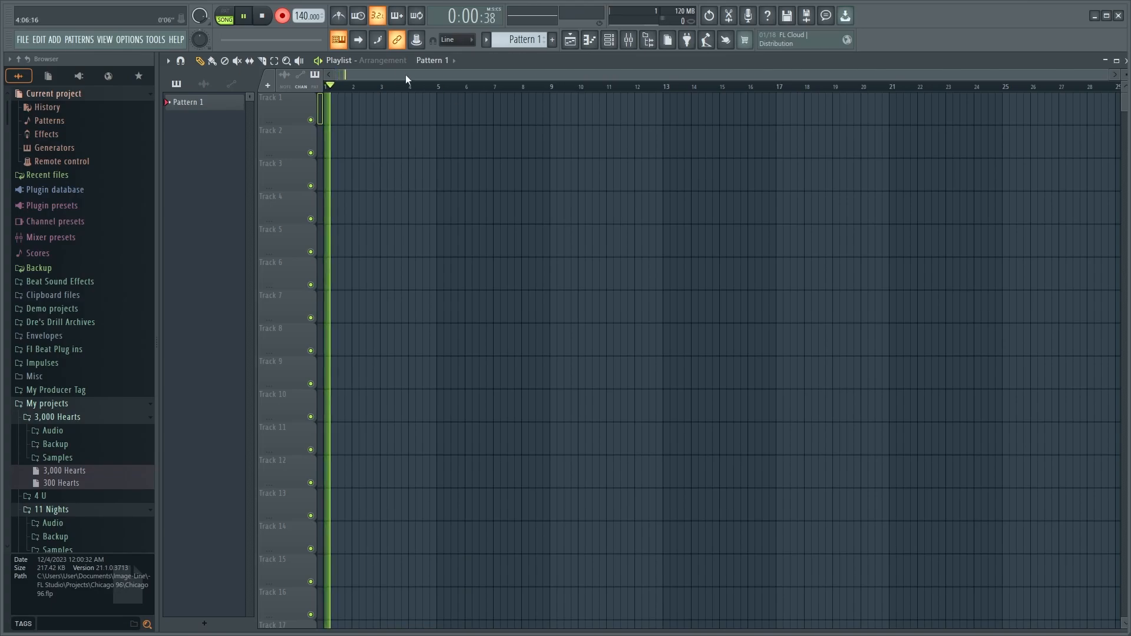
pyautogui.press('space')
pyautogui.click(284, 17)
pyautogui.click(385, 17)
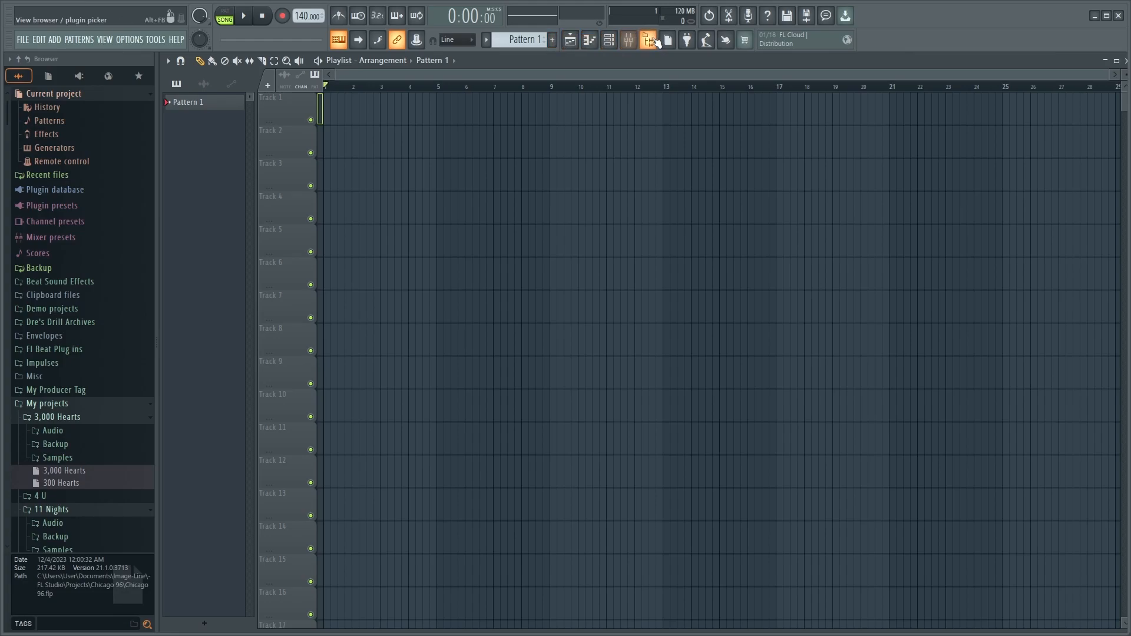
# Step: Hide and show the playlist window repeatedly, leaving it visible
pyautogui.click(570, 41)
pyautogui.click(570, 42)
pyautogui.click(570, 42)
pyautogui.click(570, 41)
pyautogui.click(570, 41)
pyautogui.click(570, 41)
pyautogui.click(569, 41)
pyautogui.click(569, 41)
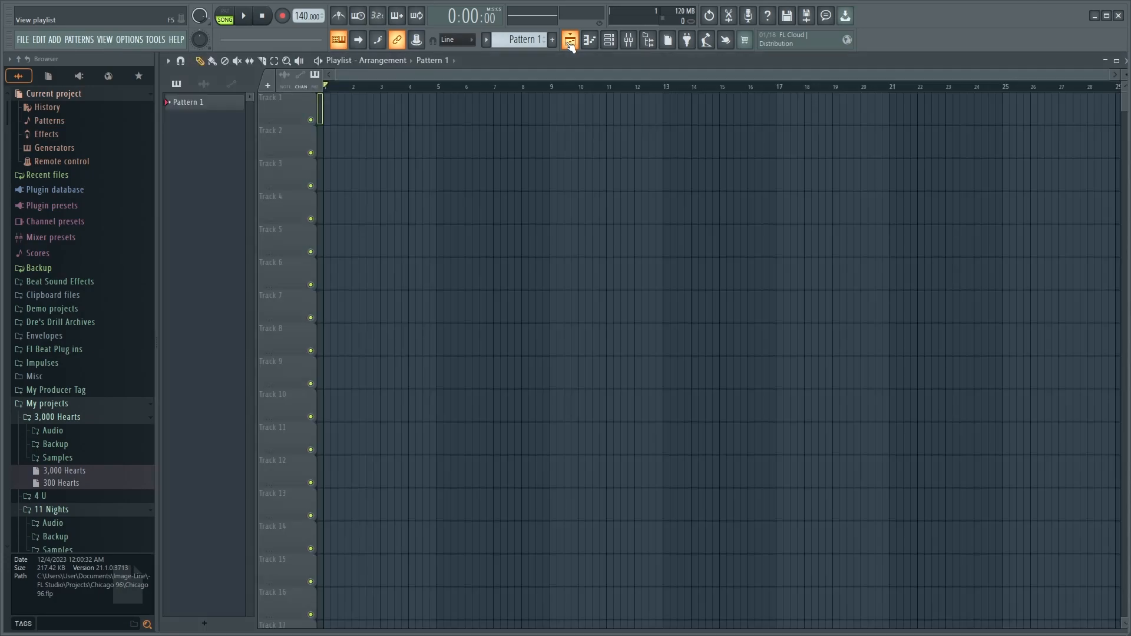
# Step: Open the 808 Kick piano roll in pattern mode and place C6, E6, G#6, D6, F#6 and A#6 notes
pyautogui.click(594, 42)
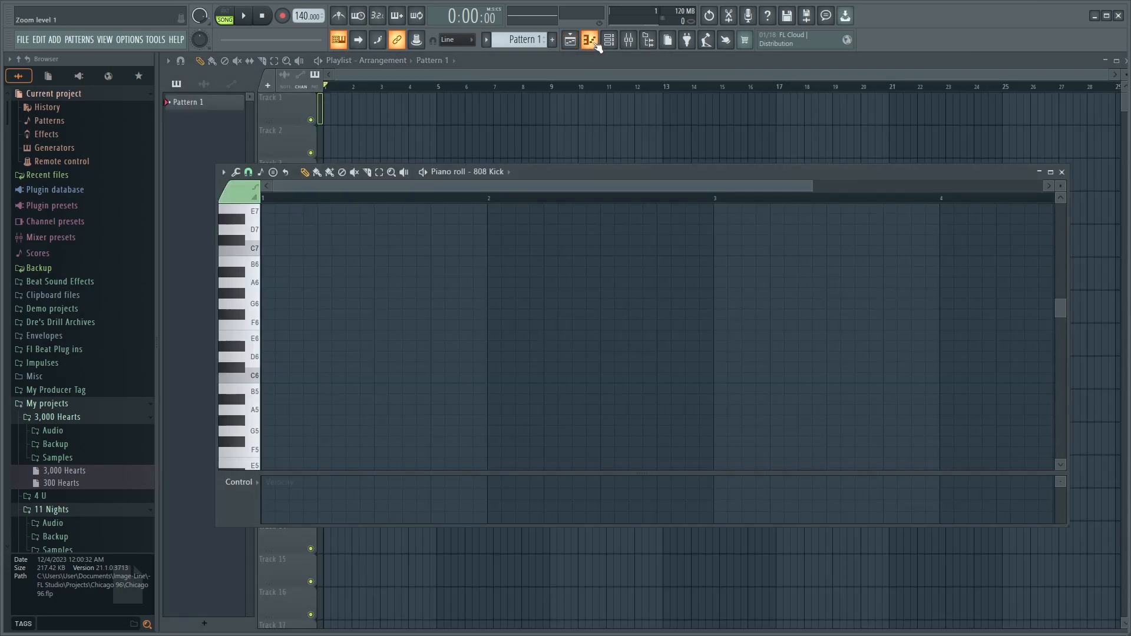
pyautogui.click(225, 15)
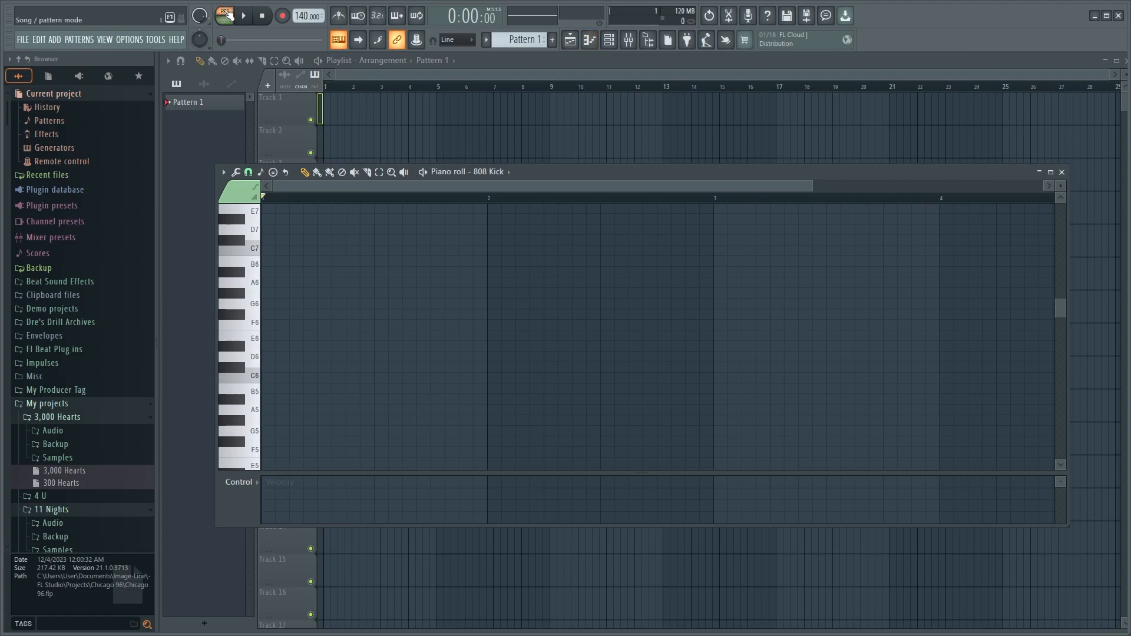
pyautogui.click(274, 378)
pyautogui.click(331, 335)
pyautogui.click(392, 293)
pyautogui.click(401, 356)
pyautogui.click(477, 356)
pyautogui.click(478, 314)
pyautogui.click(481, 272)
pyautogui.rightClick(409, 356)
# Step: Play the piano roll notes in pattern mode and compare with playback in song mode
pyautogui.press('space')
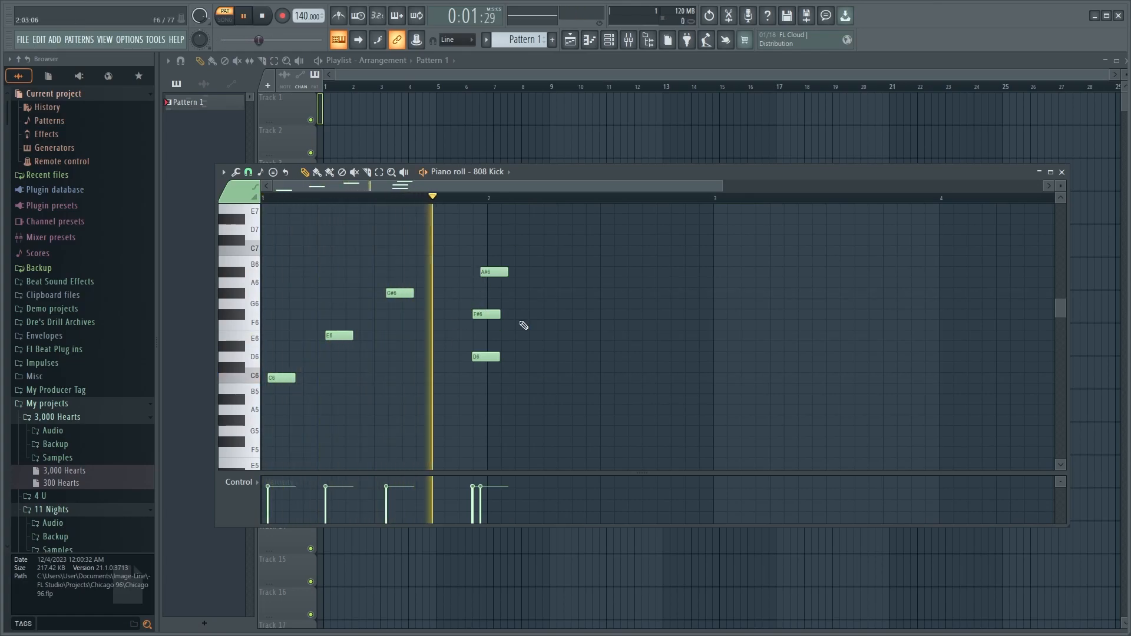
pyautogui.press('space')
pyautogui.press('l')
pyautogui.press('space')
pyautogui.press('space')
pyautogui.press('l')
pyautogui.press('space')
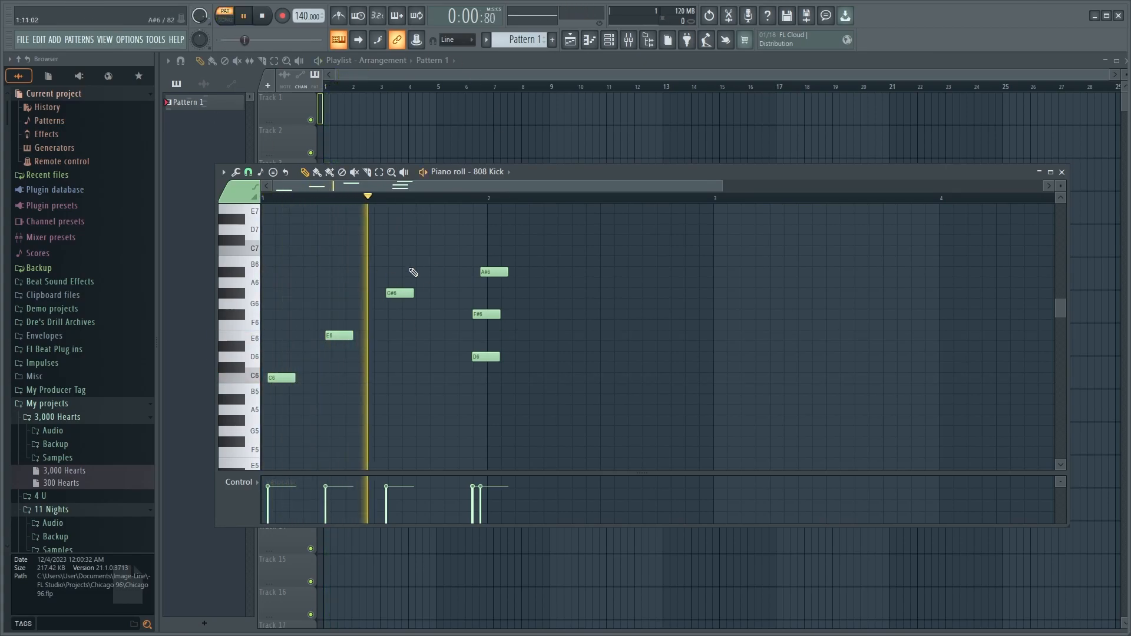
pyautogui.press('space')
# Step: Delete all six 808 Kick notes, close the piano roll and return to song mode
pyautogui.rightClick(494, 271)
pyautogui.rightClick(486, 314)
pyautogui.rightClick(485, 356)
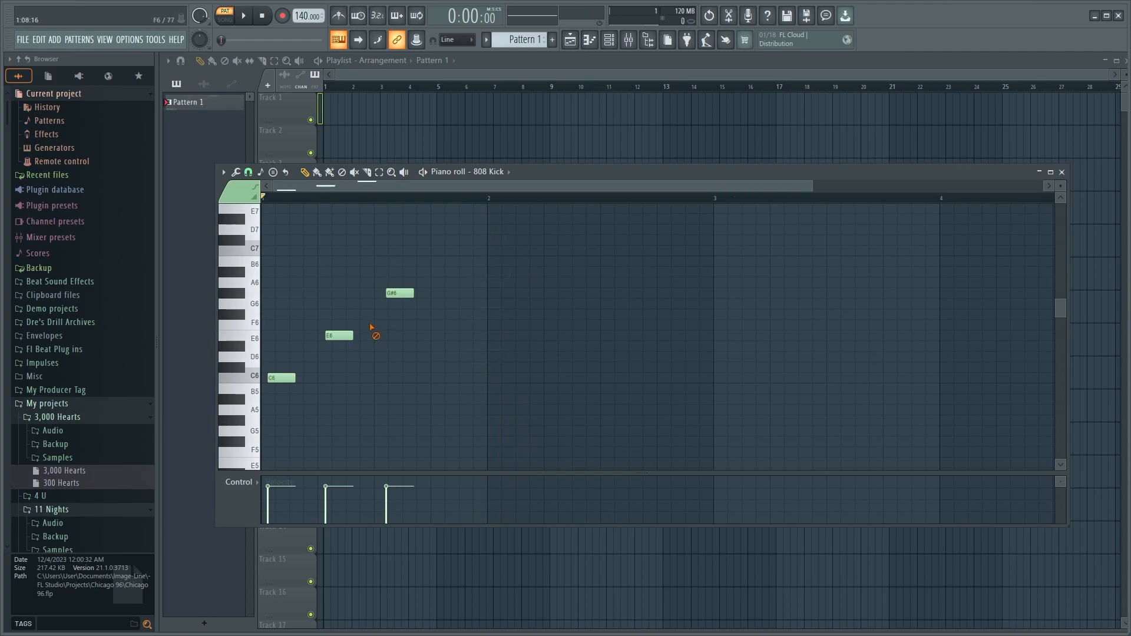
pyautogui.rightClick(400, 293)
pyautogui.rightClick(339, 335)
pyautogui.rightClick(282, 378)
pyautogui.click(1063, 171)
pyautogui.click(225, 19)
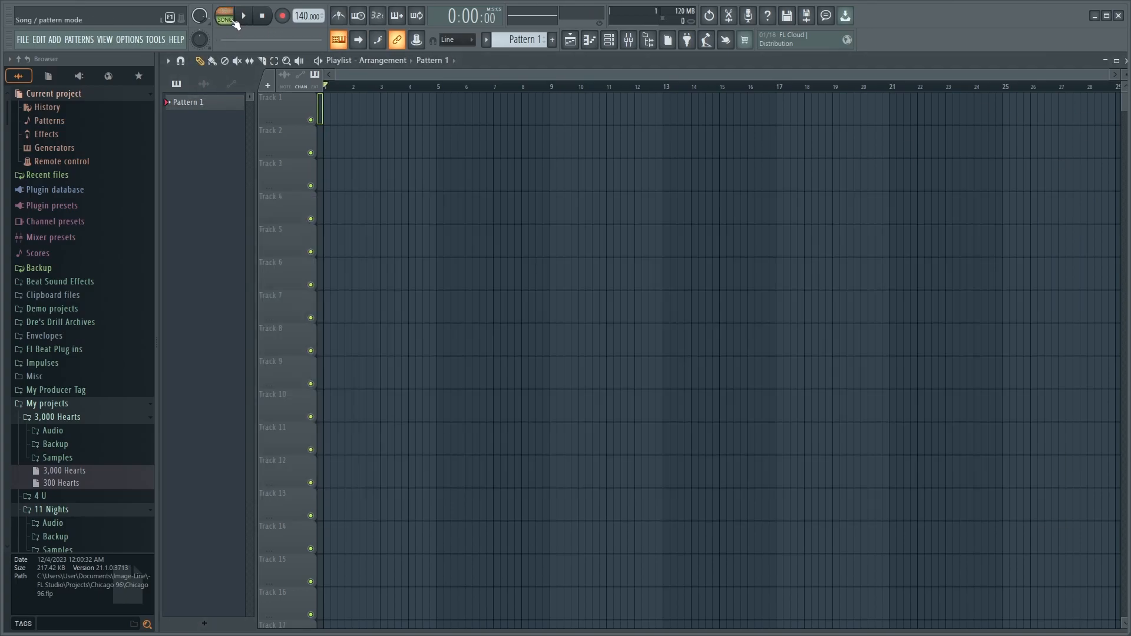
# Step: Open the channel rack, reposition its window over the playlist, and close it
pyautogui.click(609, 40)
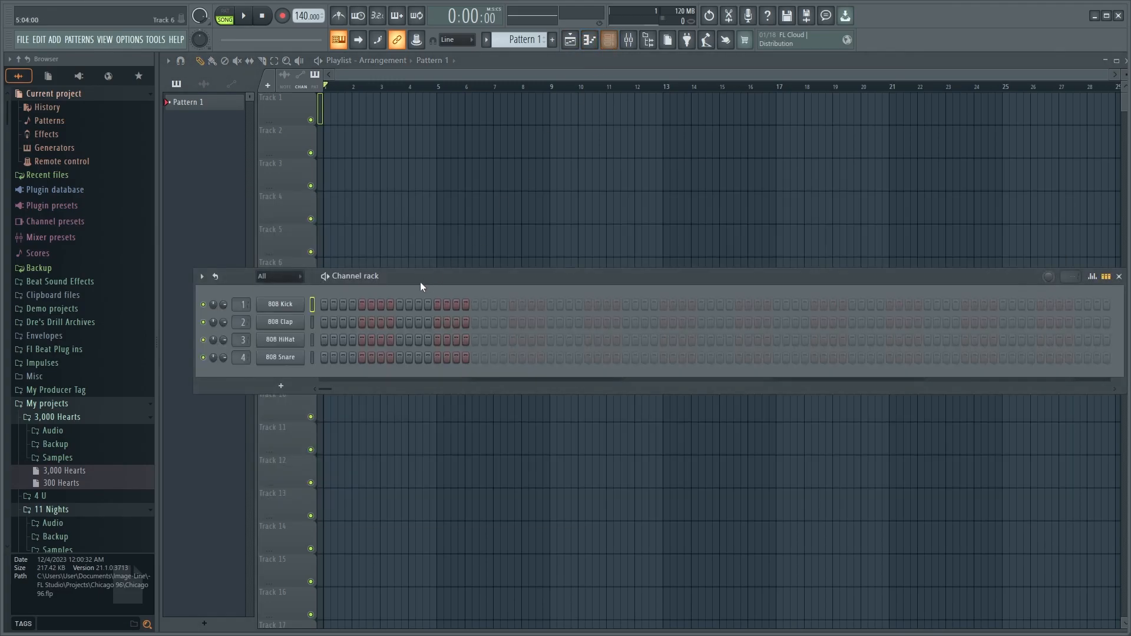
pyautogui.moveTo(450, 268); pyautogui.dragTo(423, 277)
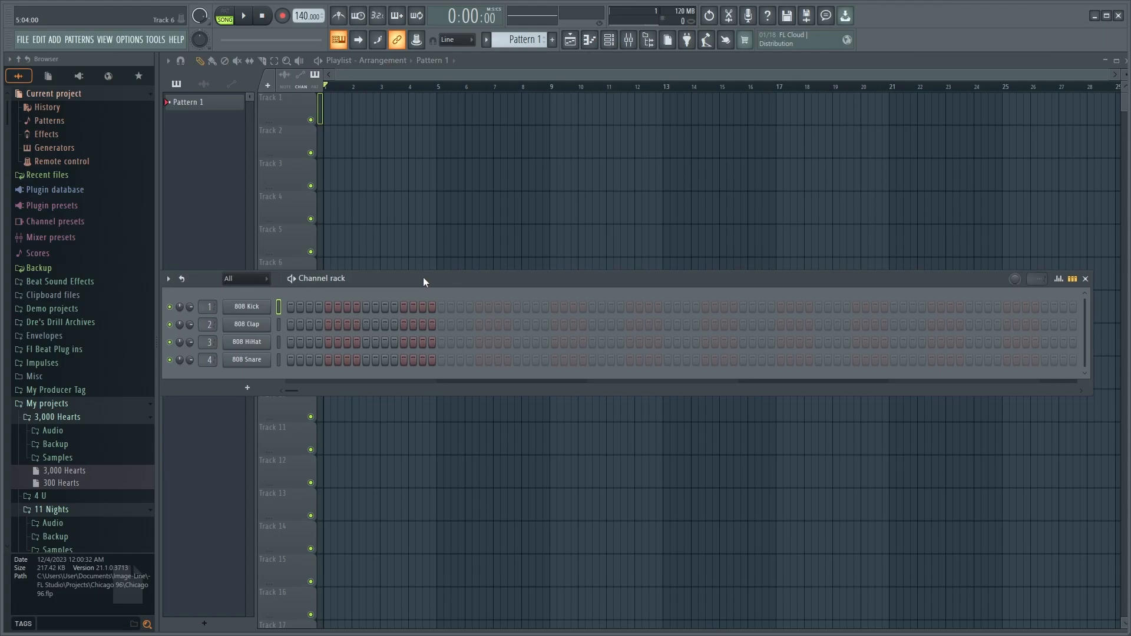
pyautogui.click(1111, 333)
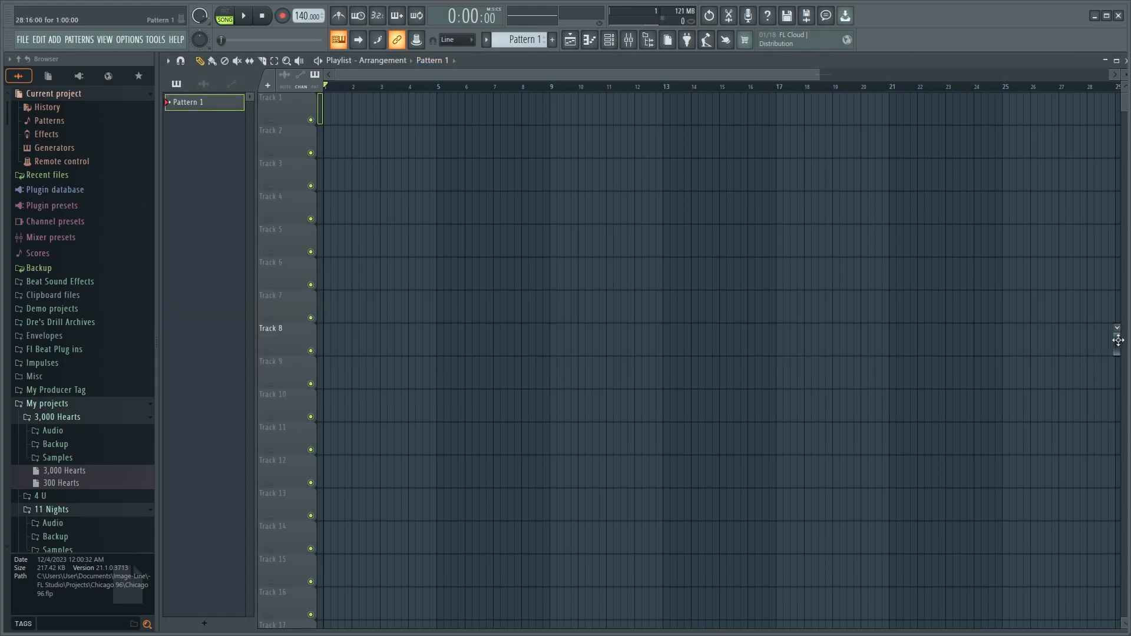
# Step: Open the channel rack and audition the 808 HiHat and 808 Clap step patterns in pattern mode
pyautogui.click(609, 41)
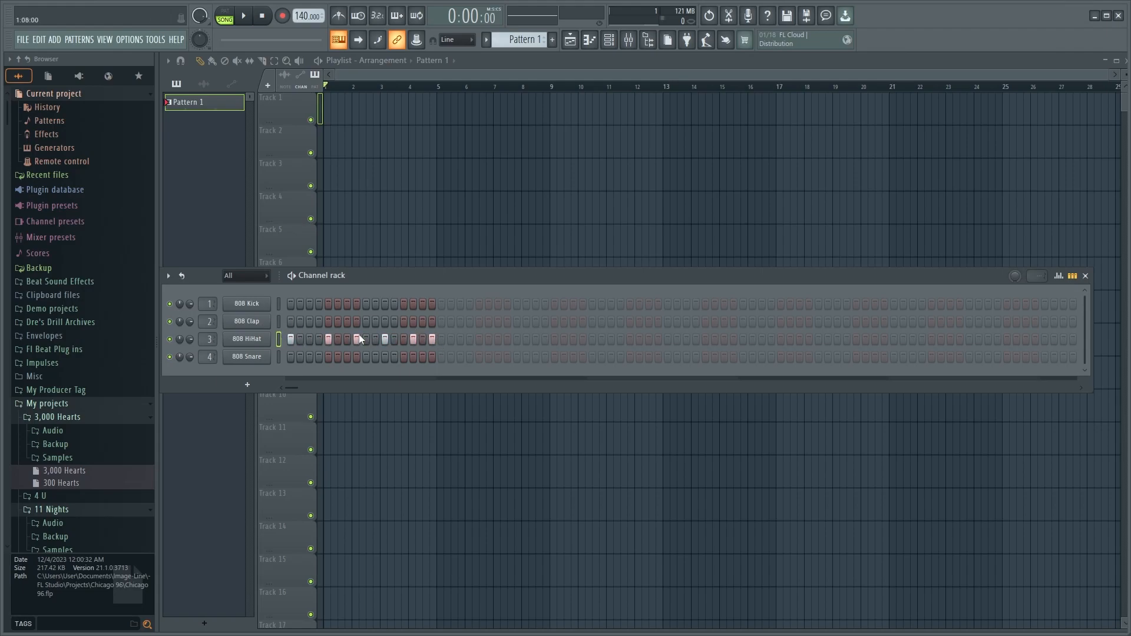
pyautogui.press('l')
pyautogui.press('space')
pyautogui.press('space')
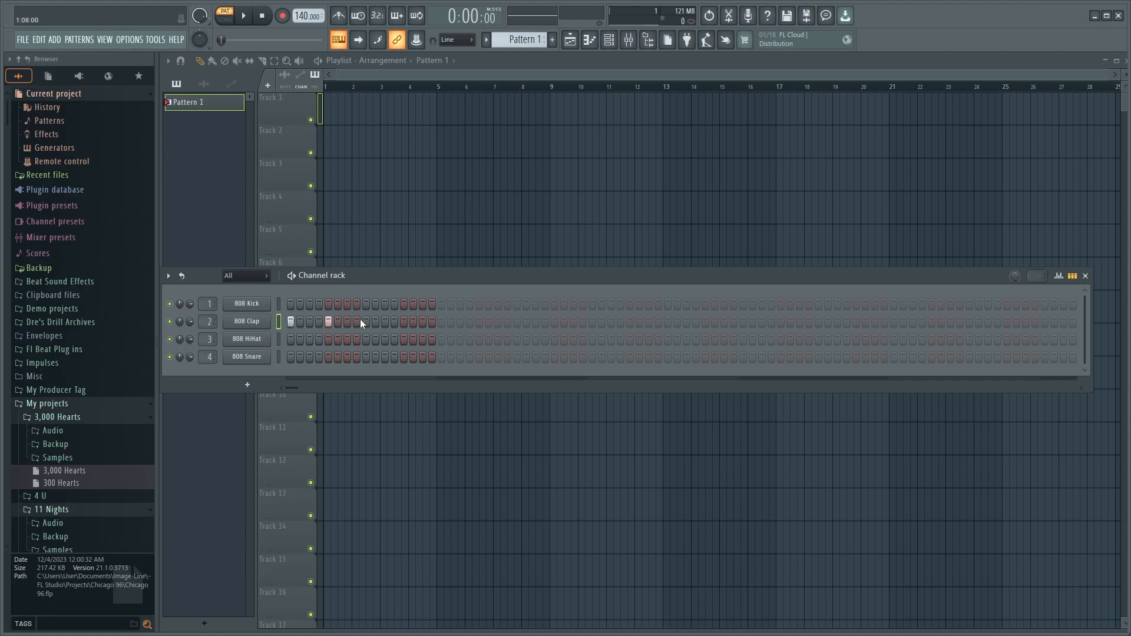
pyautogui.press('space')
pyautogui.press('space')
# Step: Clear the 808 Clap steps and close the channel rack
pyautogui.click(432, 321)
pyautogui.click(375, 321)
pyautogui.click(328, 321)
pyautogui.click(1085, 276)
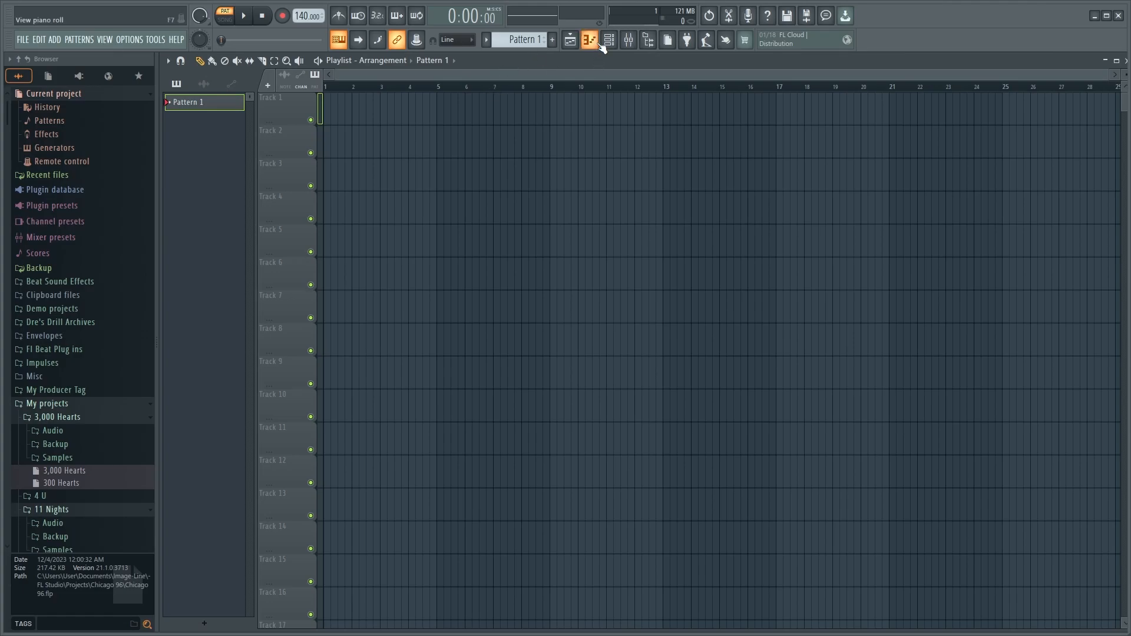
# Step: Open the mixer, switch playback to song mode and preview the arrangement briefly
pyautogui.click(629, 40)
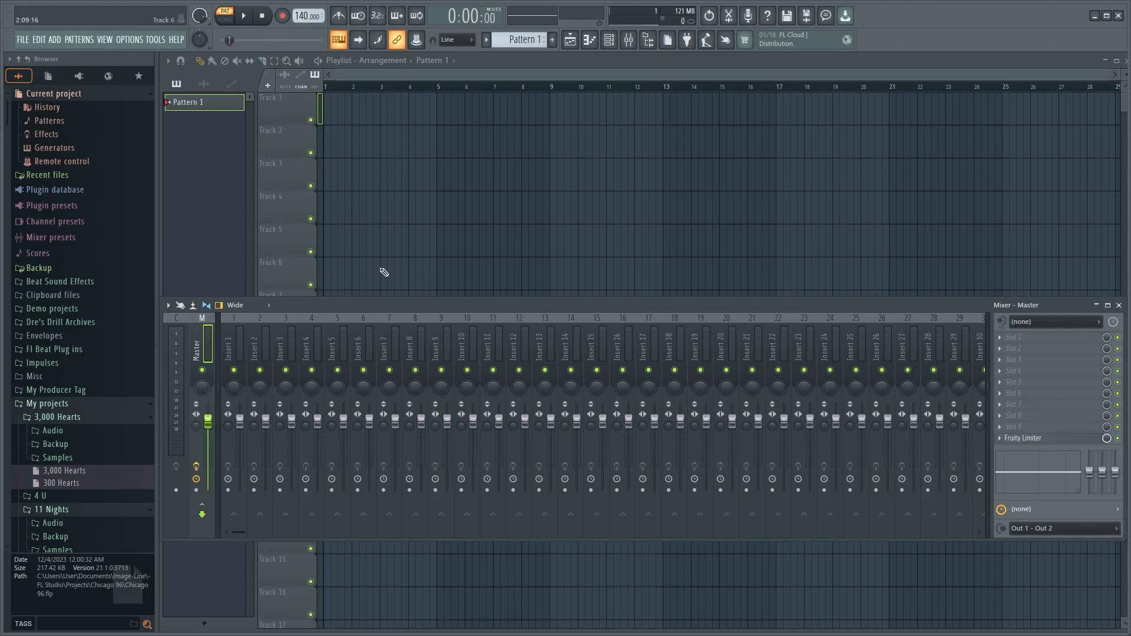
pyautogui.click(224, 19)
pyautogui.press('space')
pyautogui.press('space')
# Step: Examine the Master and Insert 1 mixer tracks and the send routing Insert 1 to Master
pyautogui.click(237, 340)
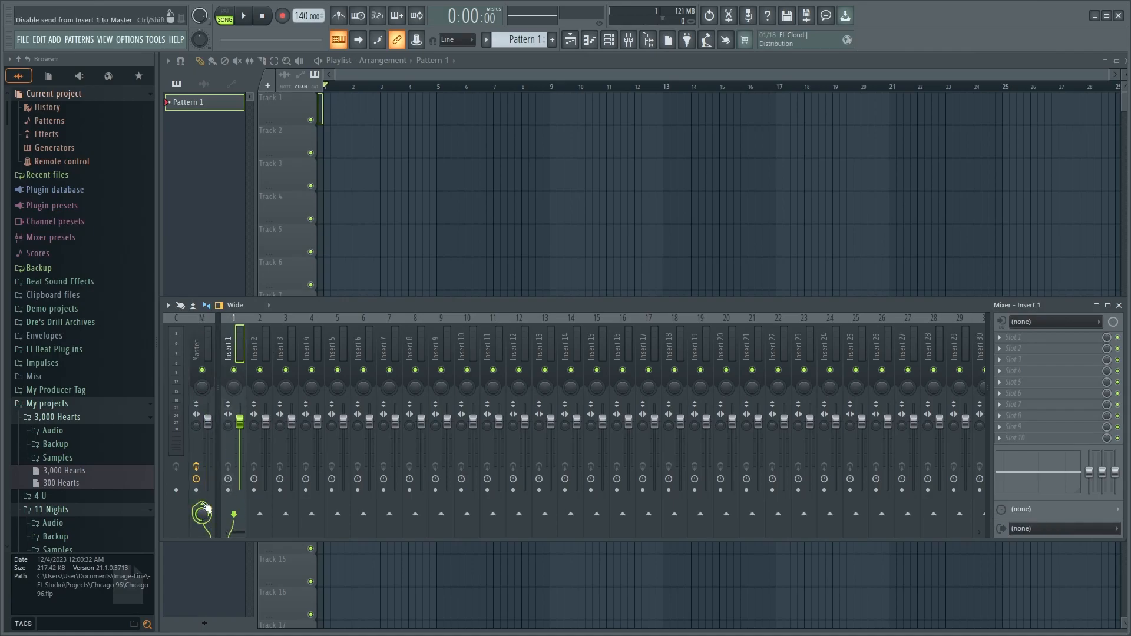
pyautogui.click(208, 343)
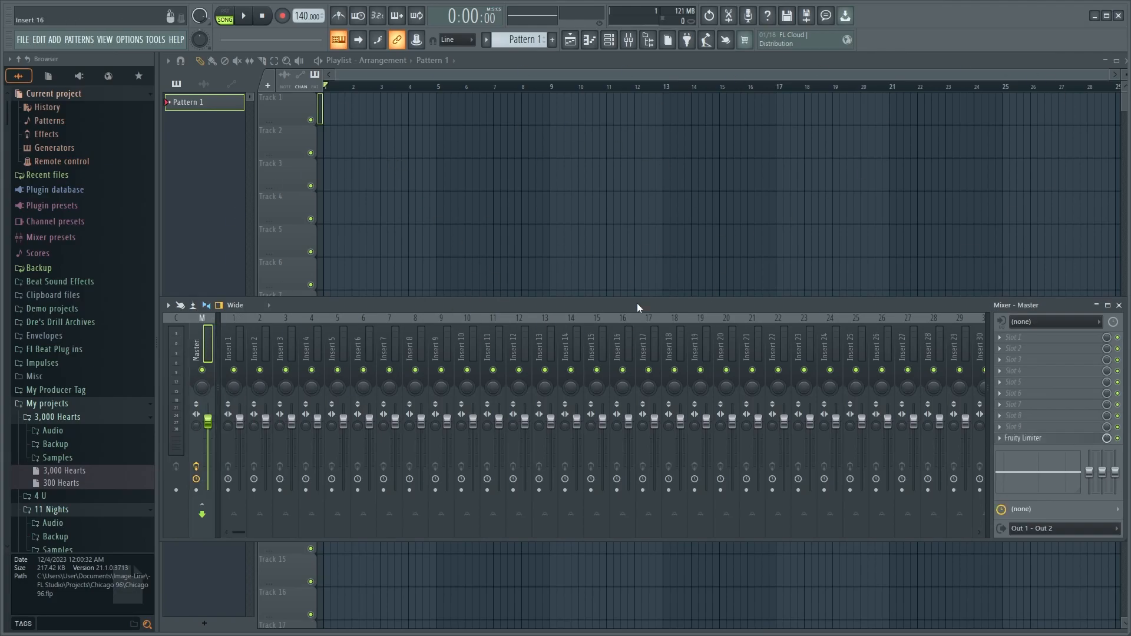
pyautogui.click(238, 347)
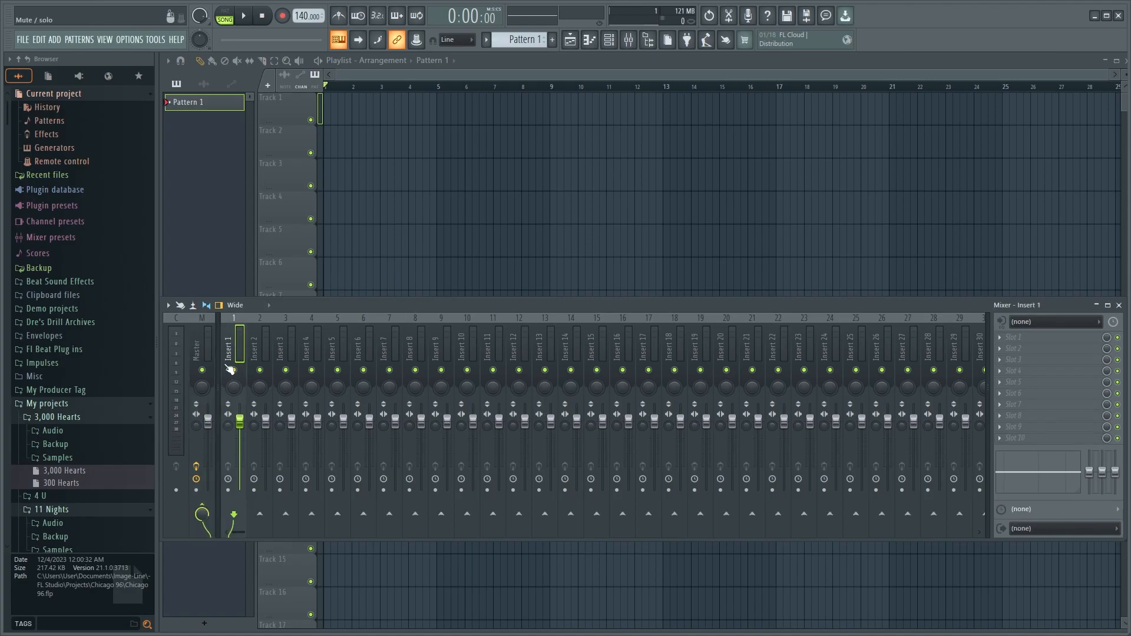
pyautogui.click(203, 348)
pyautogui.click(231, 372)
pyautogui.click(200, 344)
pyautogui.click(230, 367)
pyautogui.click(207, 510)
pyautogui.click(203, 507)
# Step: Set Insert 1's audio input to mono In 1 and its external input monitoring to Off
pyautogui.click(1053, 325)
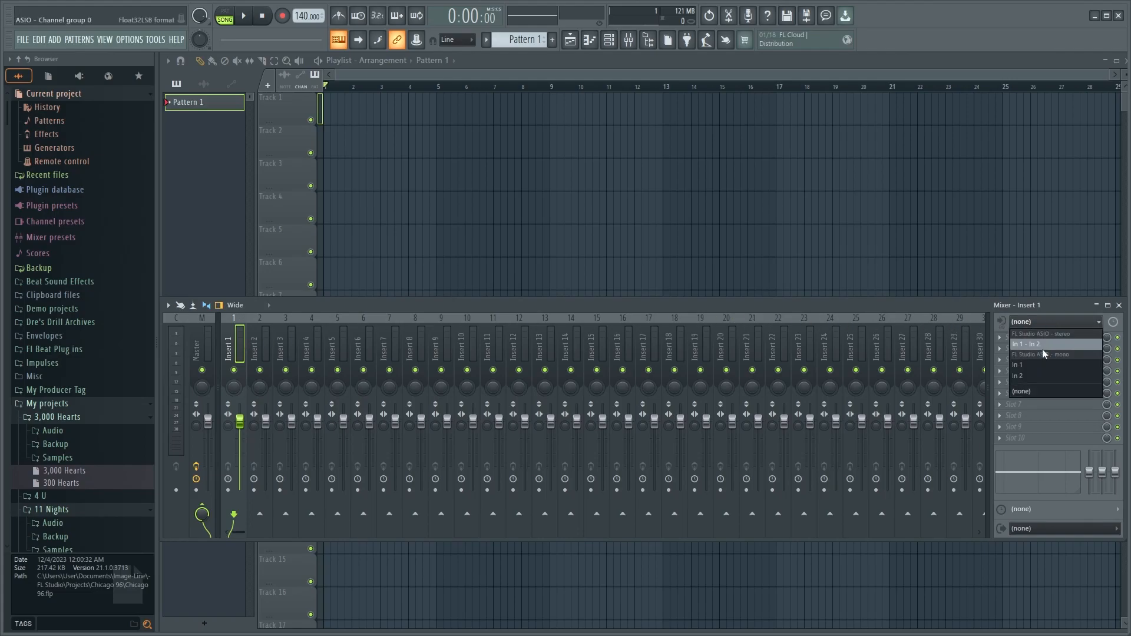
pyautogui.click(1036, 366)
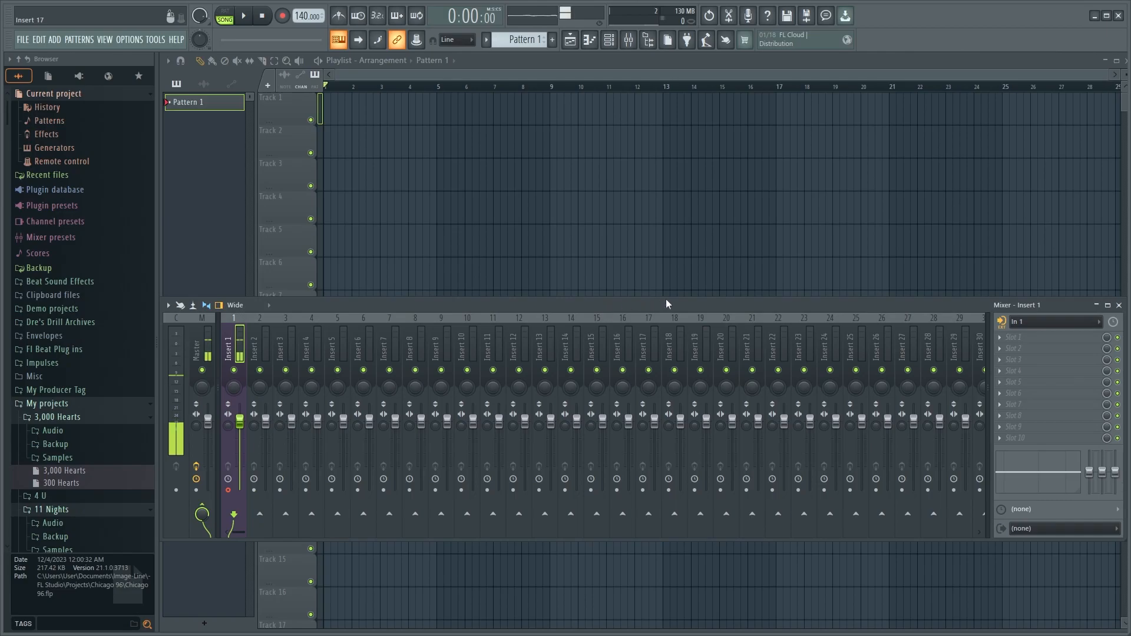
pyautogui.click(1008, 324)
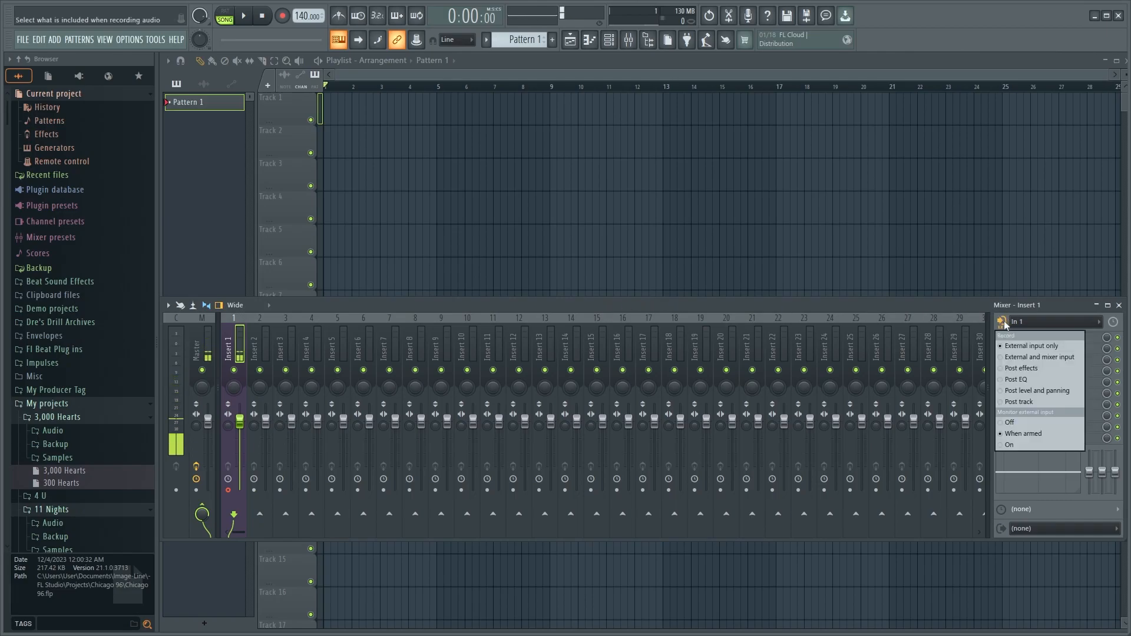
pyautogui.click(1027, 422)
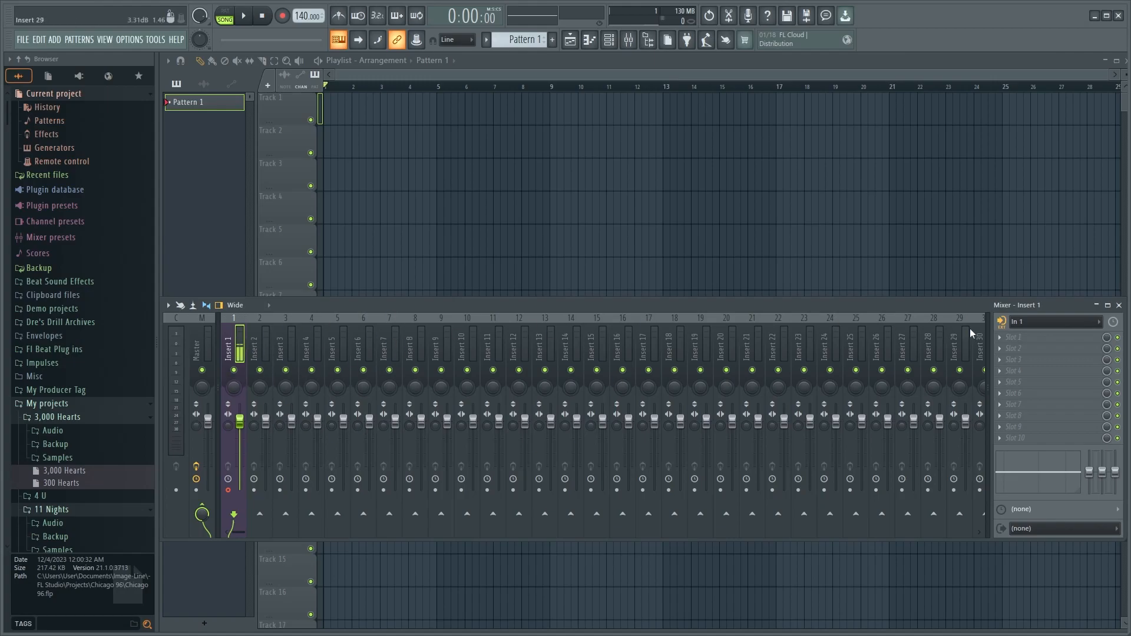
# Step: Review Insert 1's audio input list without changing it and close the mixer
pyautogui.click(1038, 323)
pyautogui.click(1038, 323)
pyautogui.press('F9')
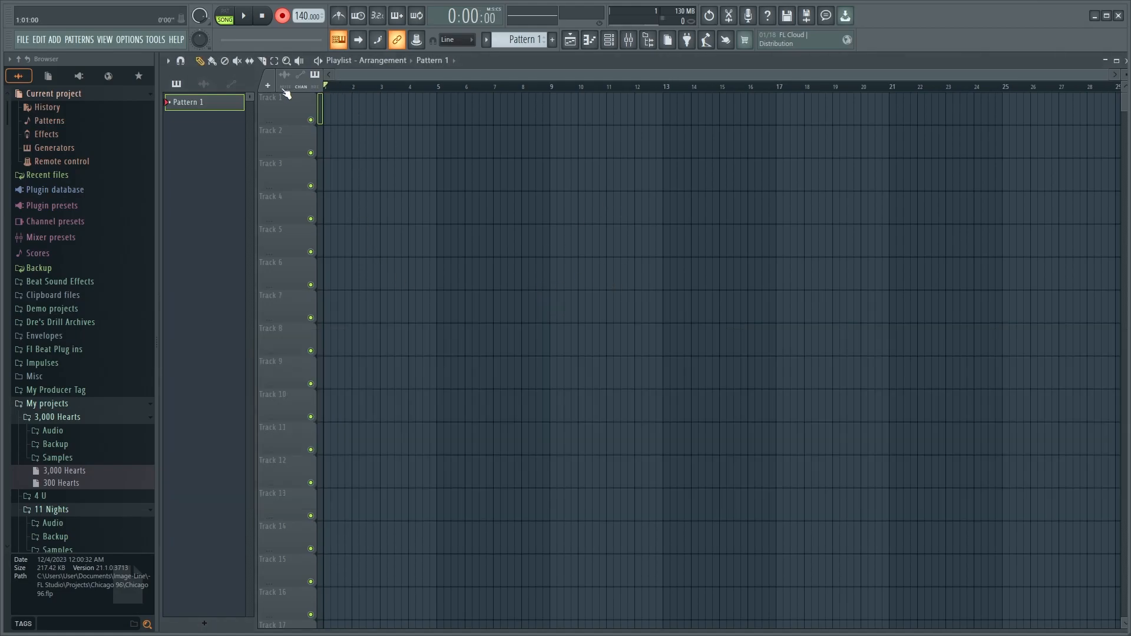
# Step: Record a short audio take onto playlist Track 1, play it back and remove its clip
pyautogui.press('space')
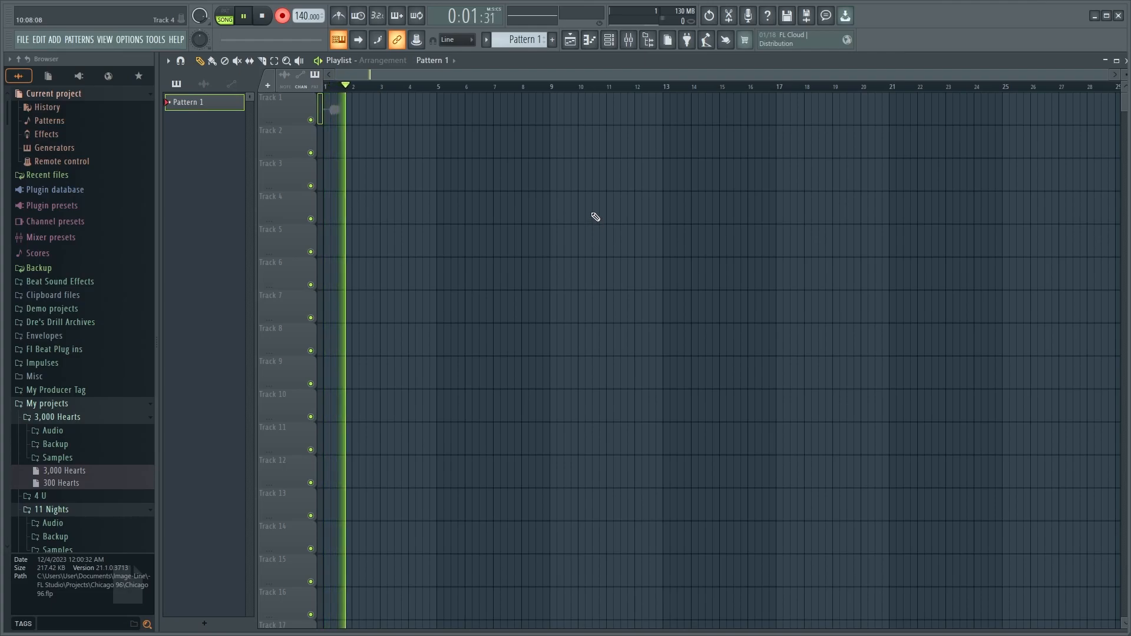
pyautogui.press('space')
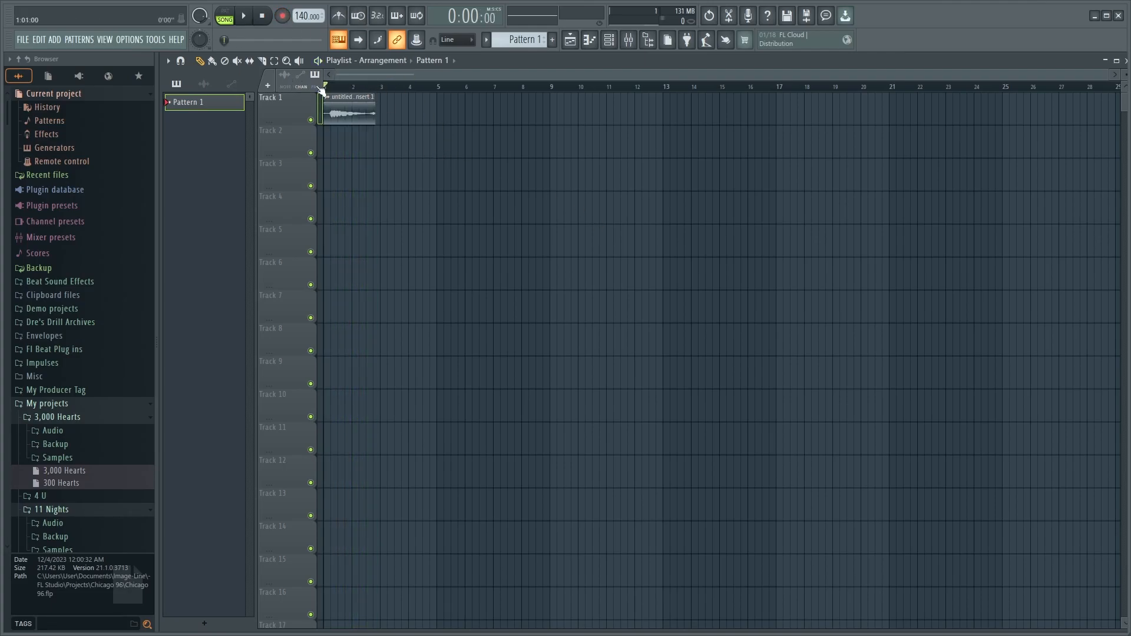
pyautogui.press('space')
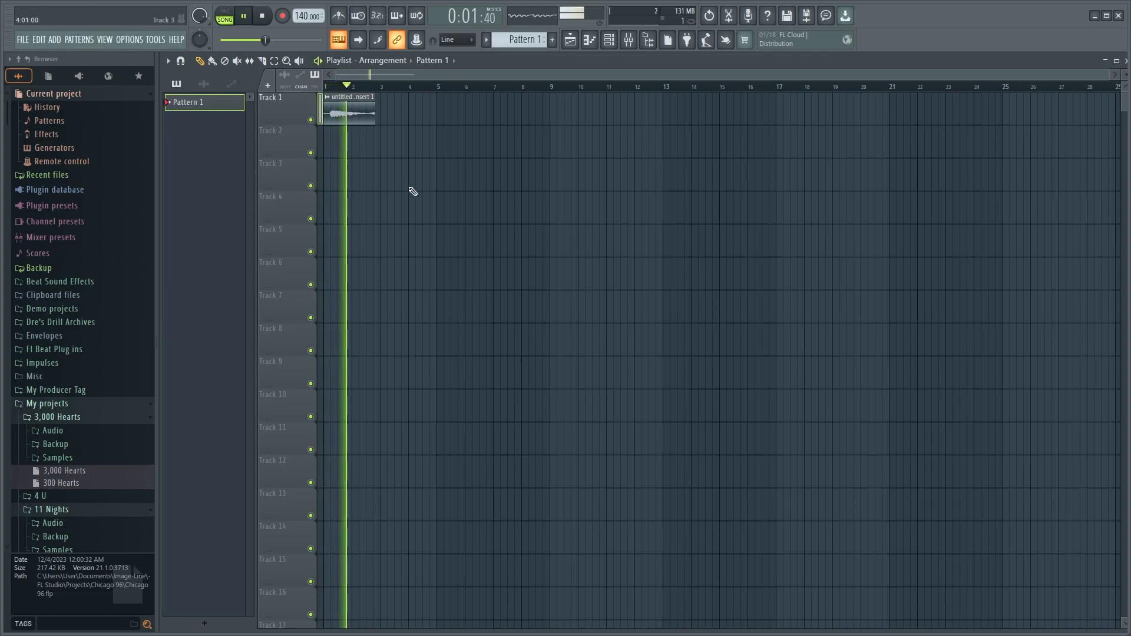
pyautogui.press('space')
pyautogui.rightClick(353, 112)
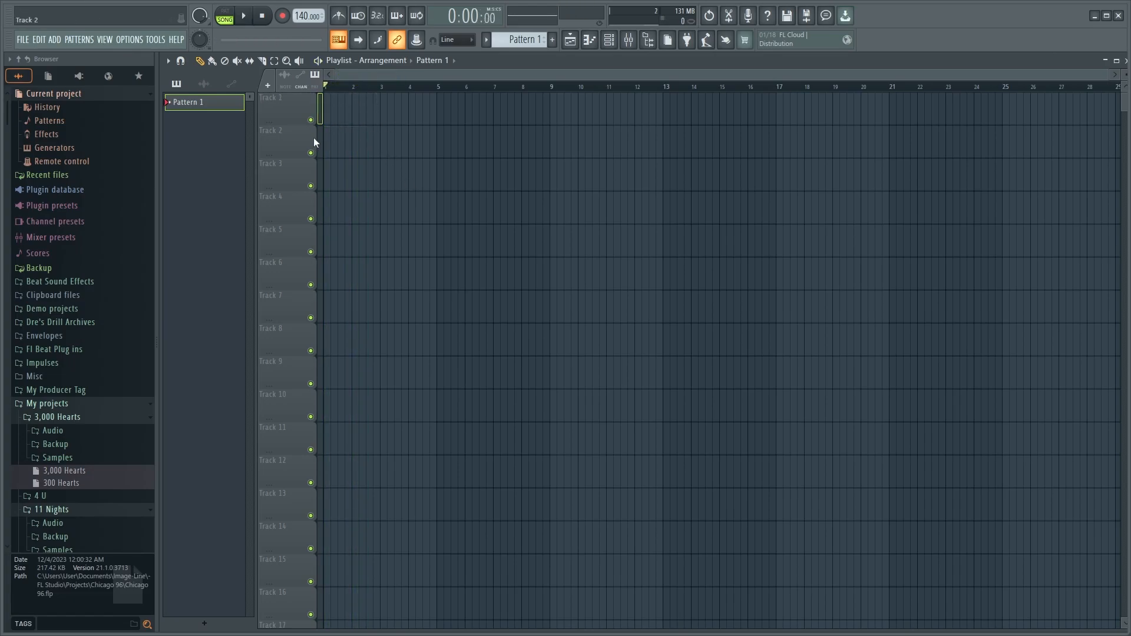
# Step: Show and hide the mixer and playlist windows, leaving only the playlist open
pyautogui.press('F9')
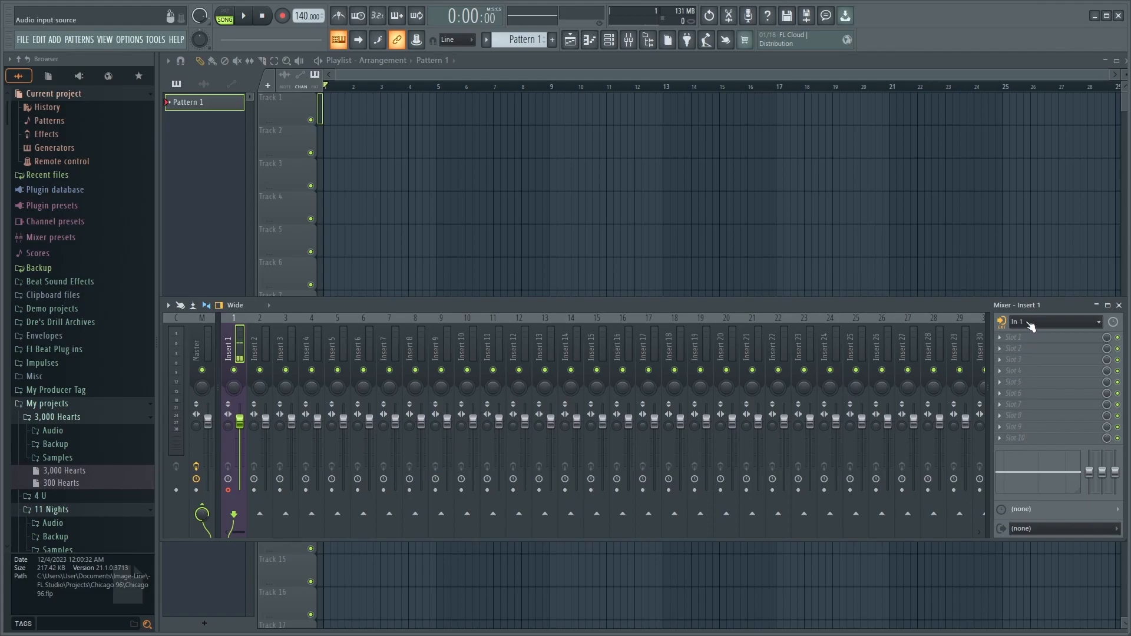
pyautogui.click(634, 44)
pyautogui.click(634, 45)
pyautogui.click(634, 45)
pyautogui.click(570, 41)
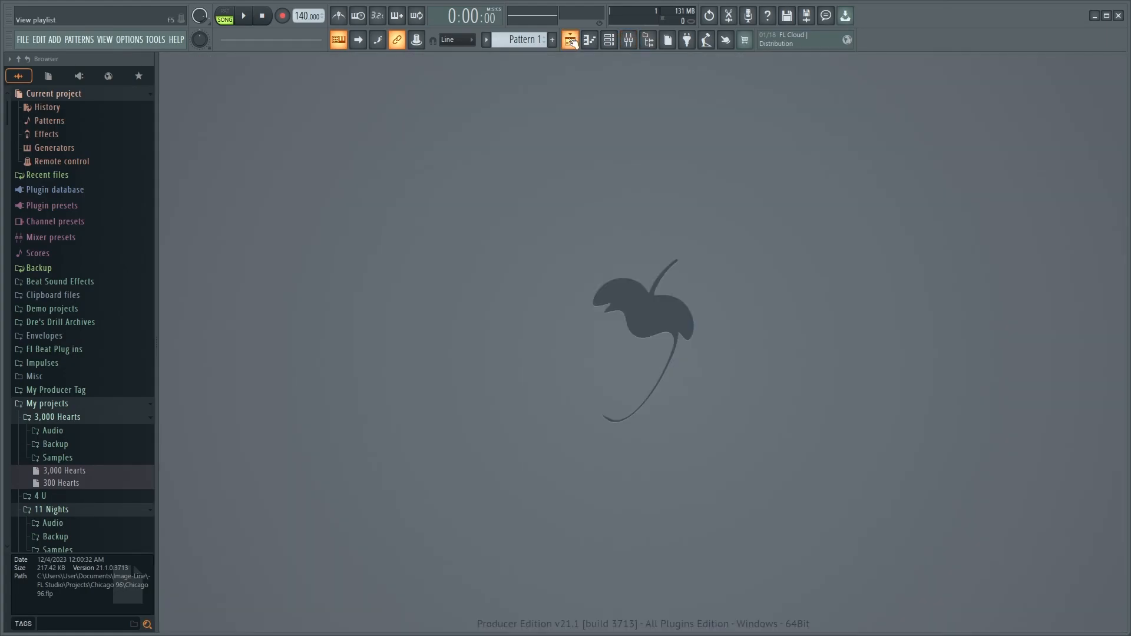
pyautogui.click(570, 40)
pyautogui.click(570, 41)
pyautogui.click(570, 40)
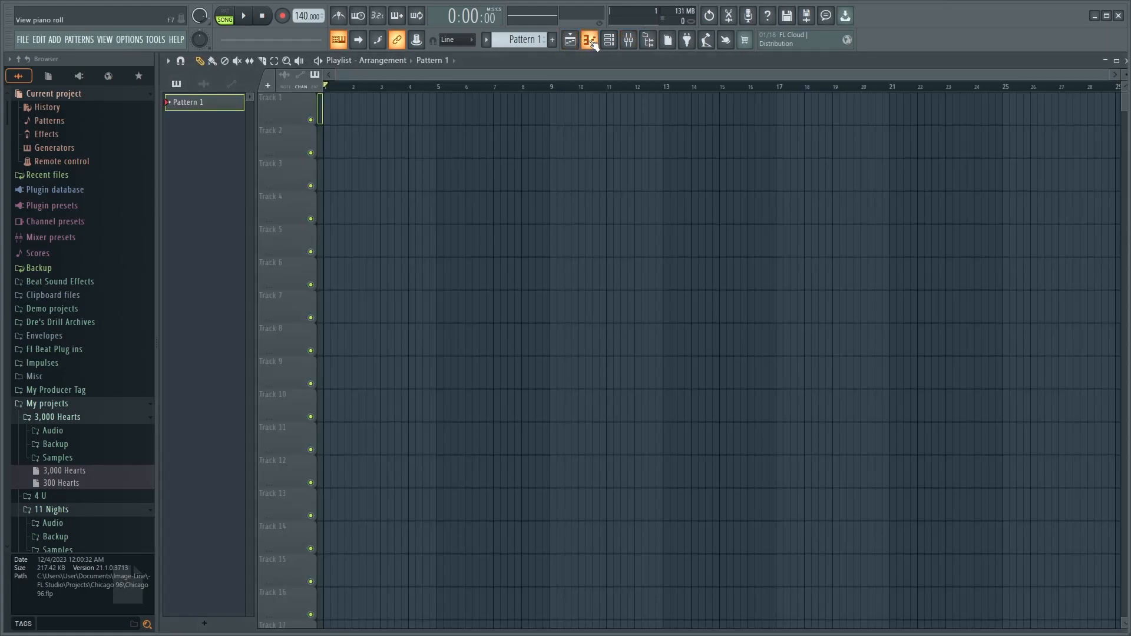
# Step: Open the 808 Clap piano roll in pattern mode and preview three ascending notes placed in bar 1
pyautogui.click(590, 40)
pyautogui.click(224, 16)
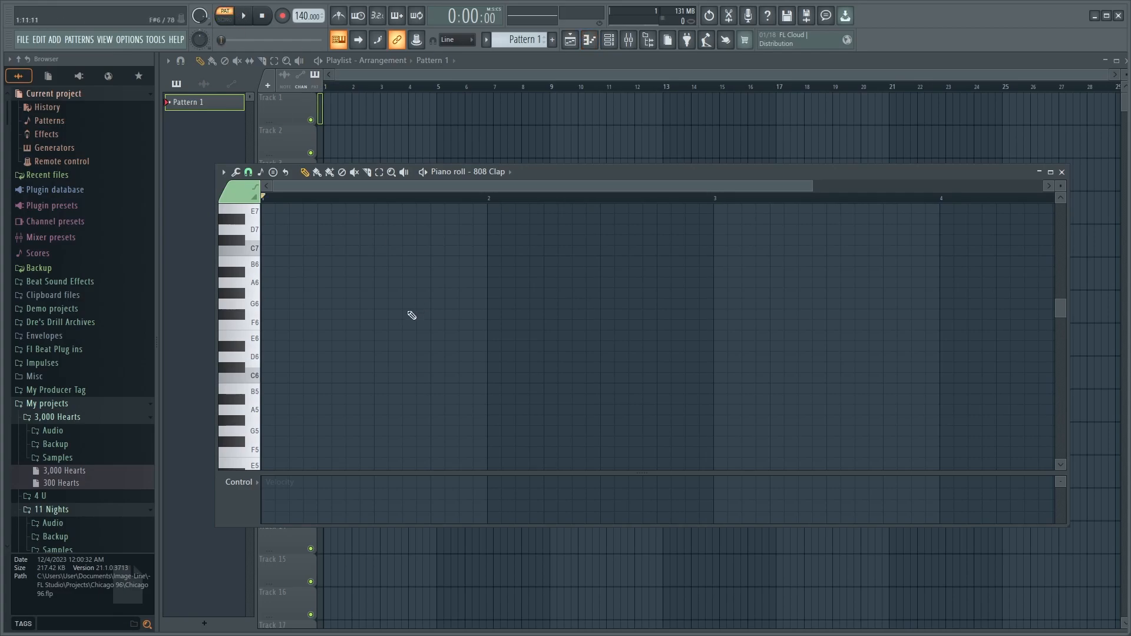
pyautogui.press('space')
pyautogui.click(324, 335)
pyautogui.click(368, 303)
pyautogui.click(405, 271)
pyautogui.press('space')
# Step: Delete the three notes from the 808 Clap piano roll and close it
pyautogui.rightClick(406, 272)
pyautogui.rightClick(368, 303)
pyautogui.rightClick(324, 335)
pyautogui.click(589, 40)
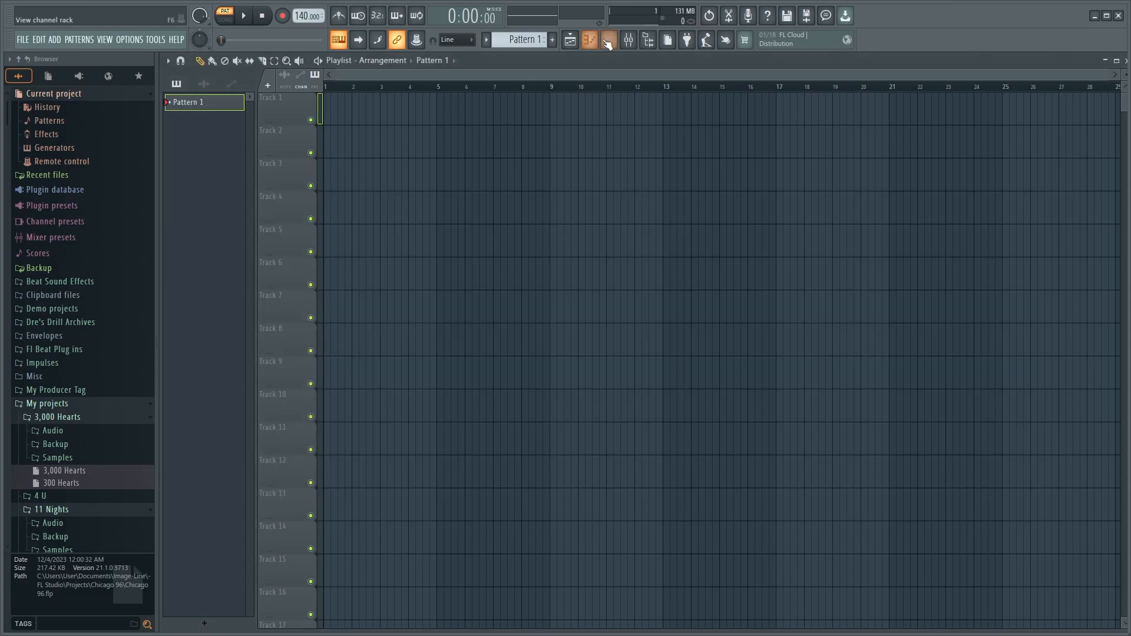
# Step: Enter scattered step hits across the channel rack's 808 drum and recorded audio channels, and preview the pattern
pyautogui.click(609, 39)
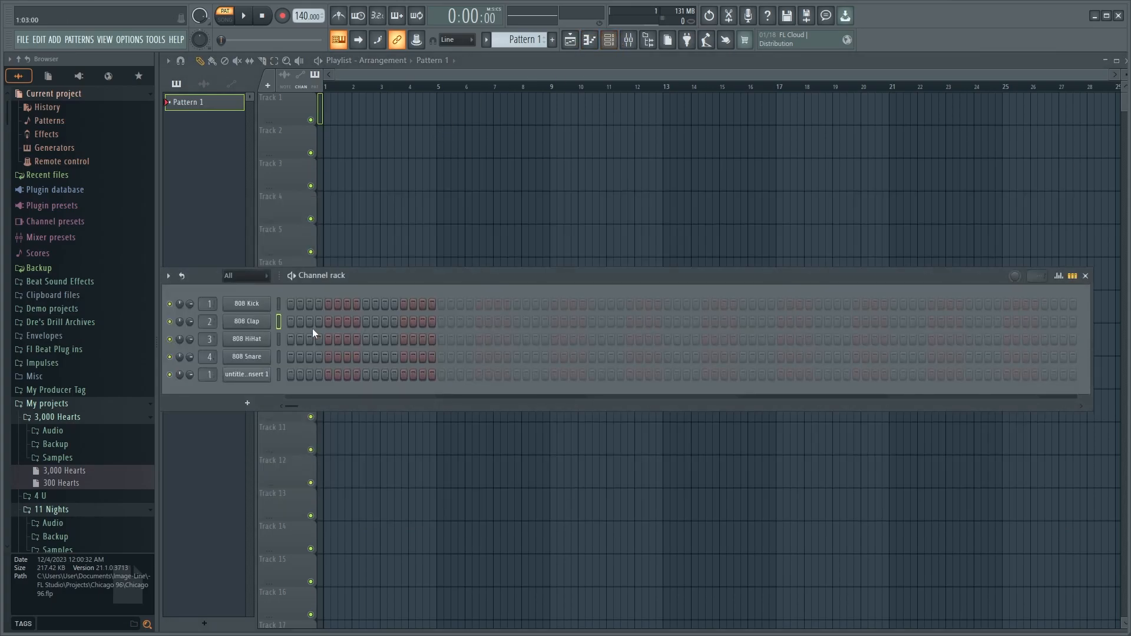
pyautogui.click(346, 340)
pyautogui.click(451, 339)
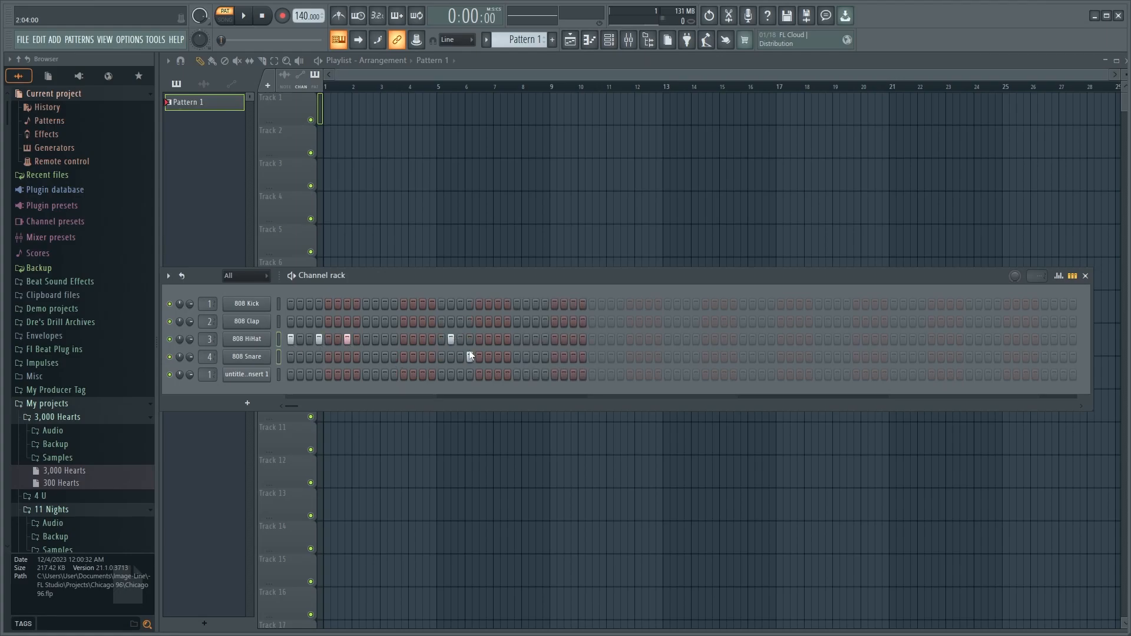
pyautogui.press('Down')
pyautogui.press('space')
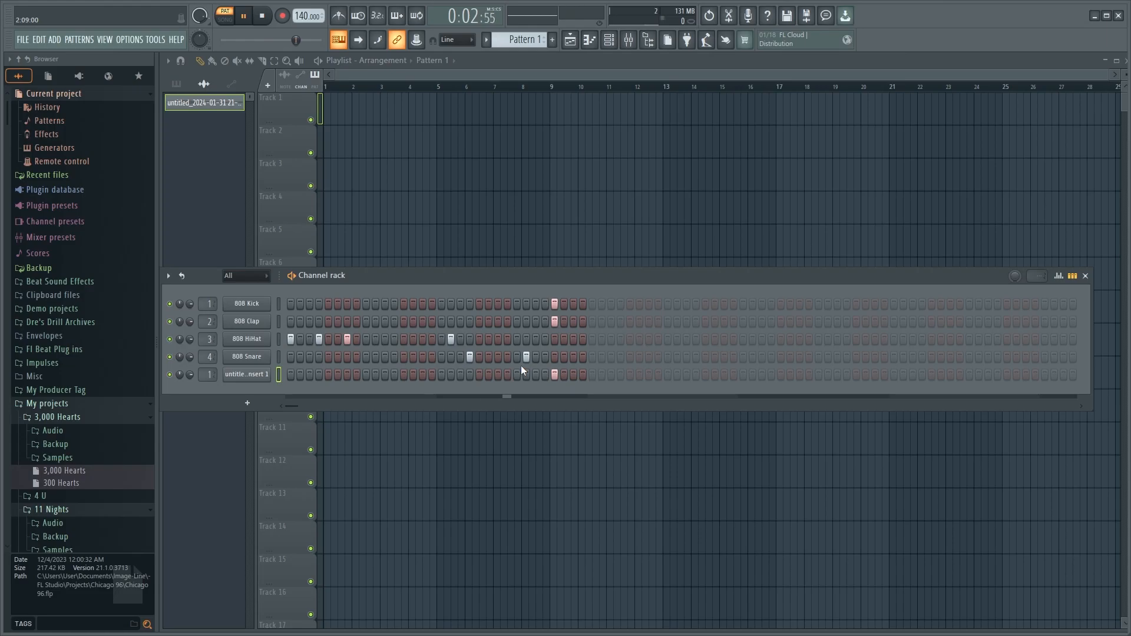
pyautogui.press('space')
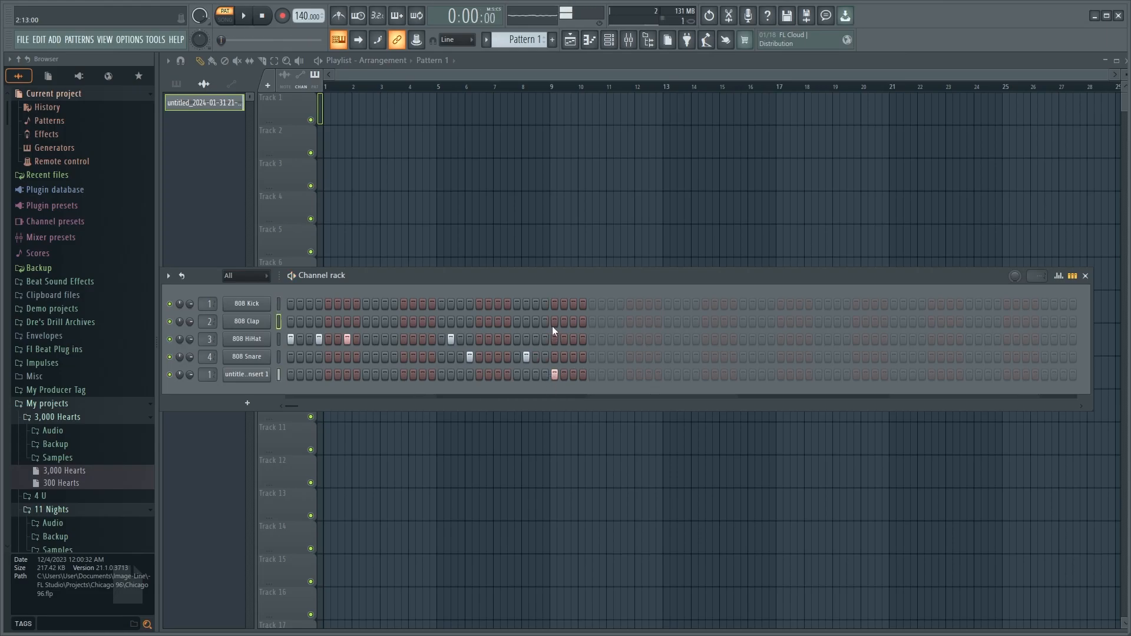
# Step: Clear all steps in the channel rack and delete the recorded Insert 1 audio clip from the project
pyautogui.rightClick(470, 357)
pyautogui.rightClick(450, 339)
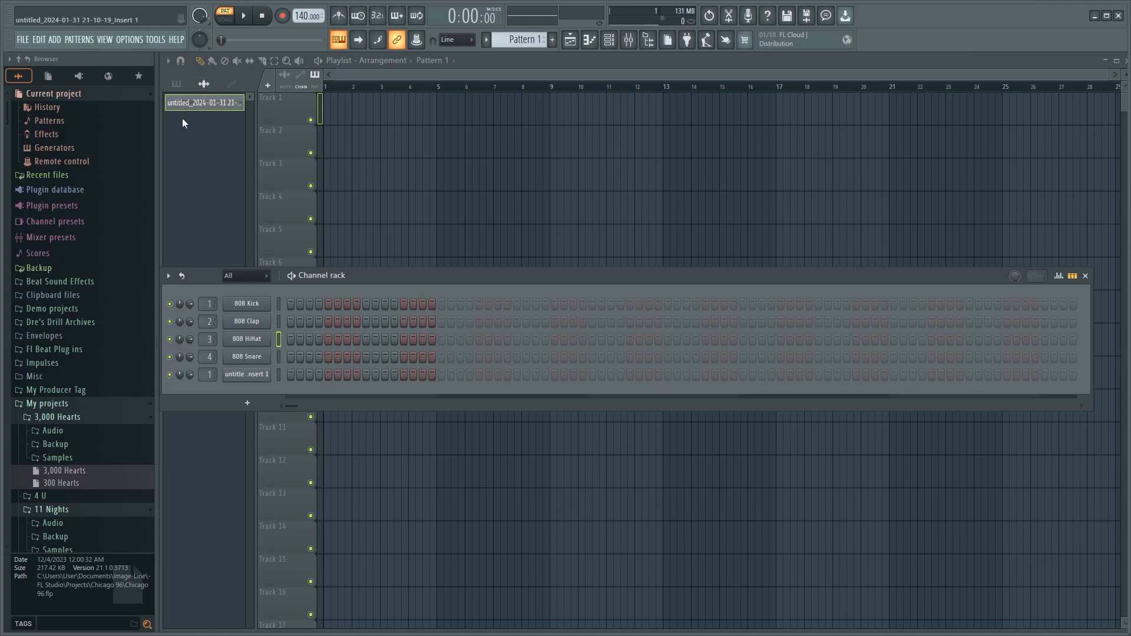
pyautogui.rightClick(191, 102)
pyautogui.click(238, 218)
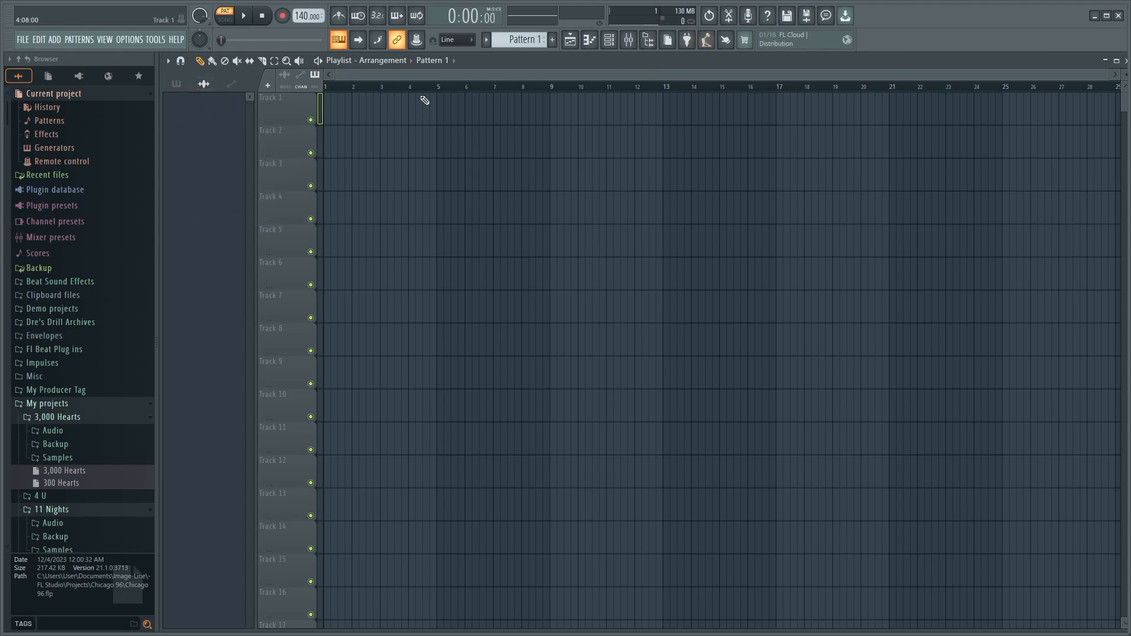
# Step: Open the mixer and record a short take from Insert 1 onto Track 1 in song mode
pyautogui.click(620, 39)
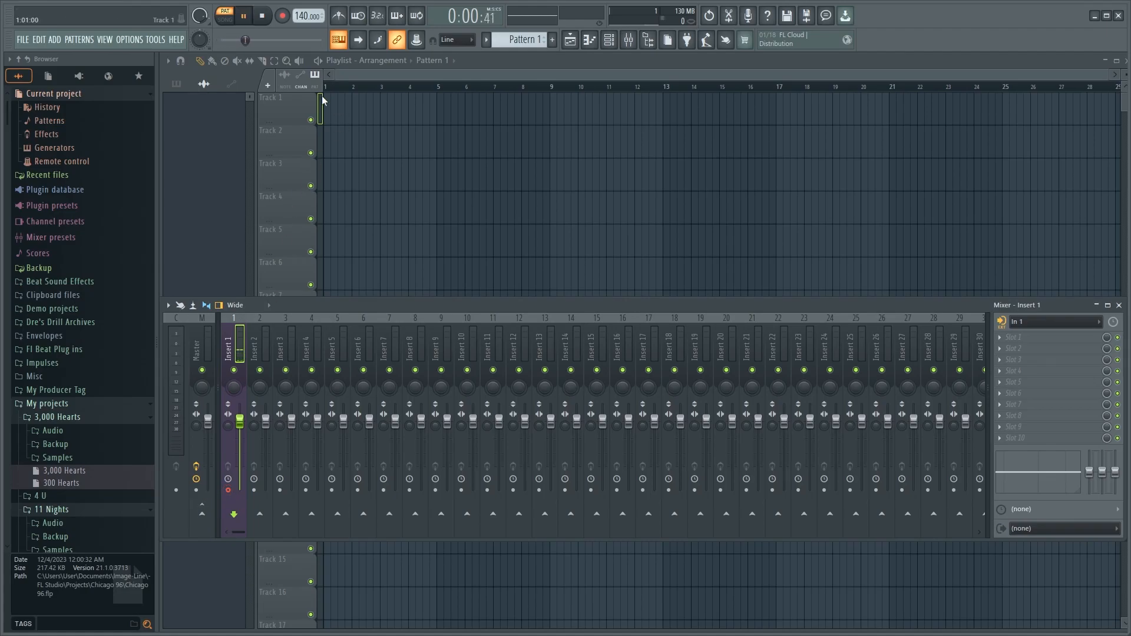
pyautogui.press('l')
pyautogui.click(283, 17)
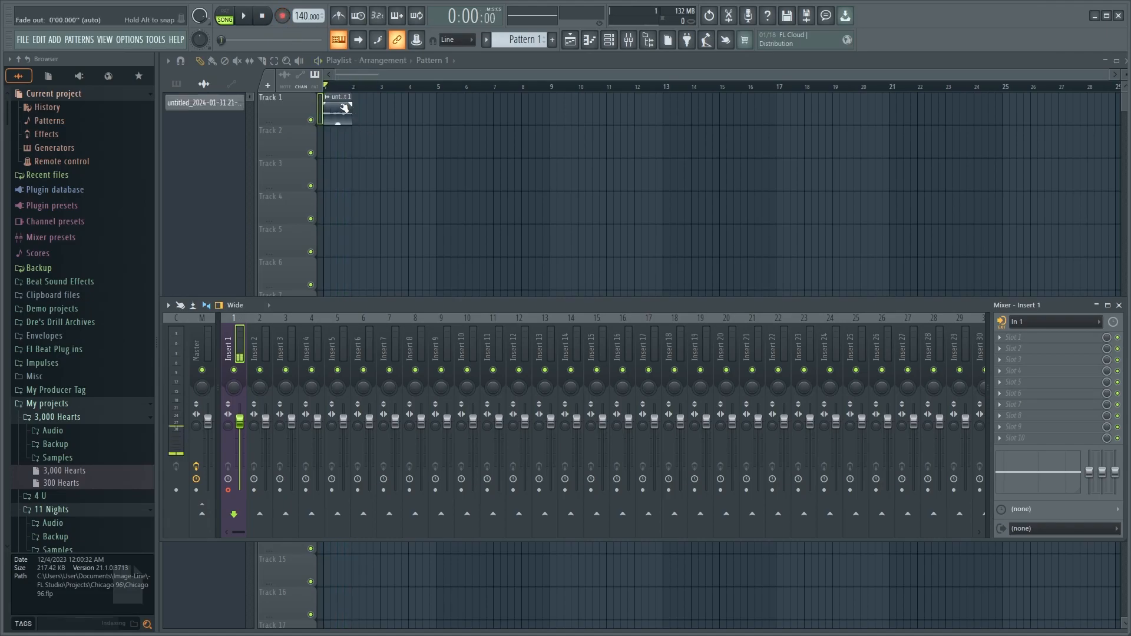
# Step: Delete the newly recorded clip from Track 1, keeping the mixer open
pyautogui.rightClick(350, 106)
pyautogui.click(371, 104)
pyautogui.rightClick(344, 119)
pyautogui.click(629, 41)
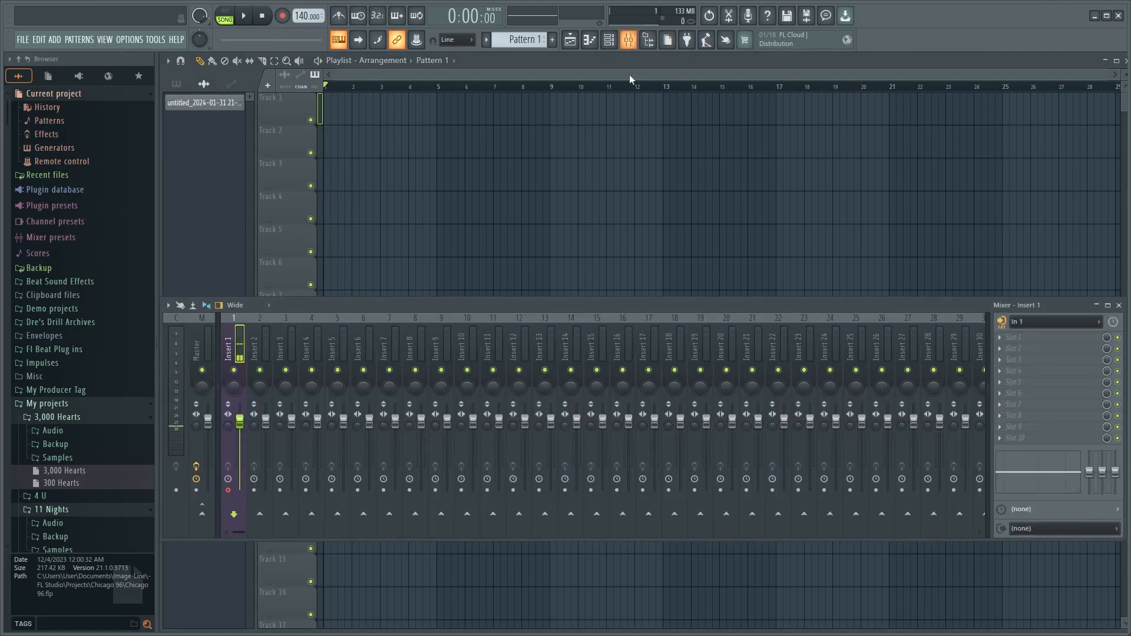
# Step: Review Insert 1's recording and monitoring options, and load Fruity Reeverb 2 into its effect slot 1
pyautogui.click(1001, 323)
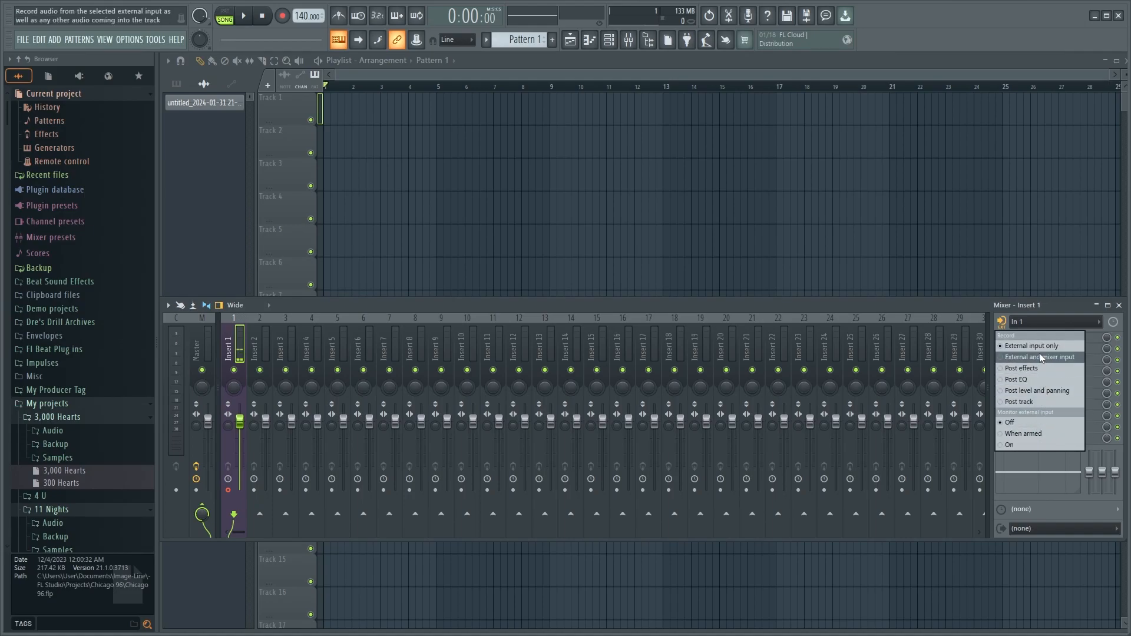
pyautogui.click(1008, 324)
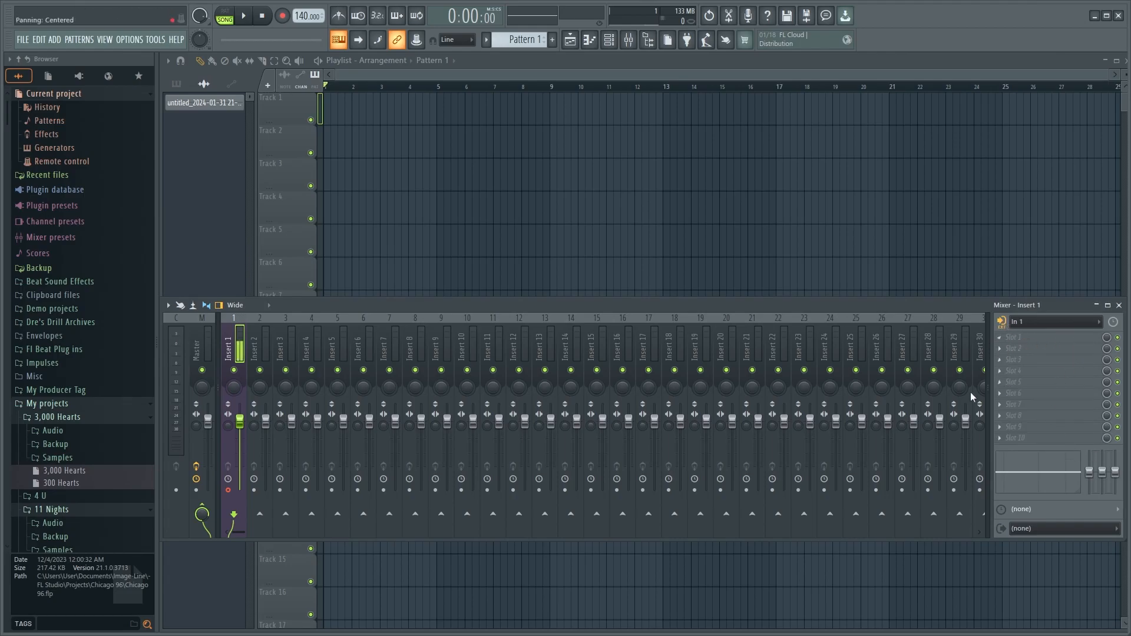
pyautogui.click(1014, 339)
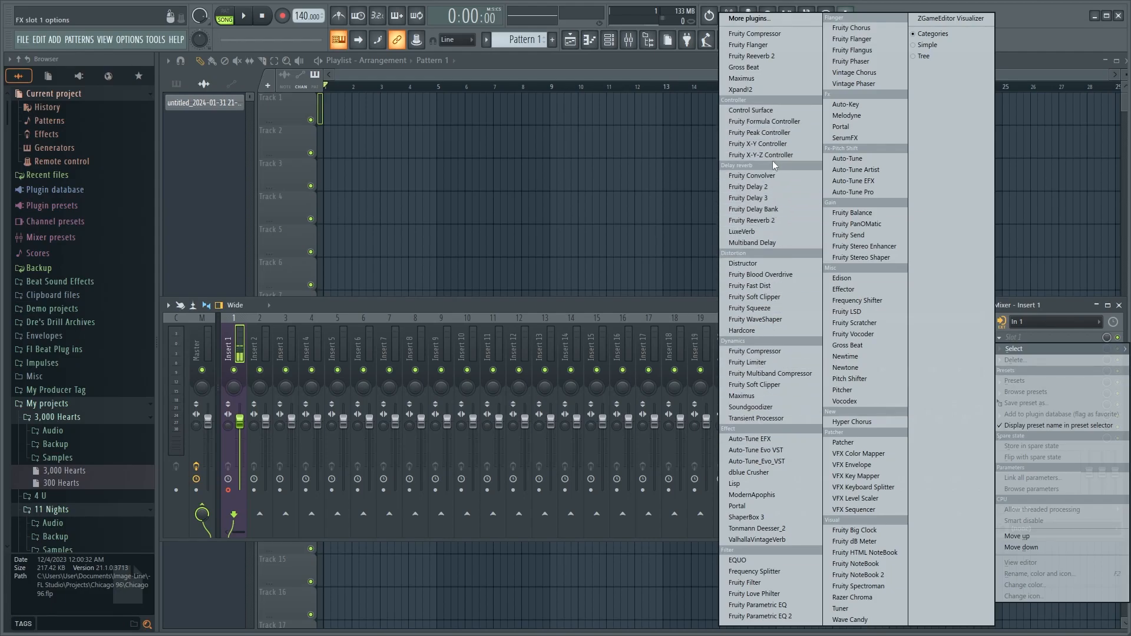
pyautogui.click(768, 55)
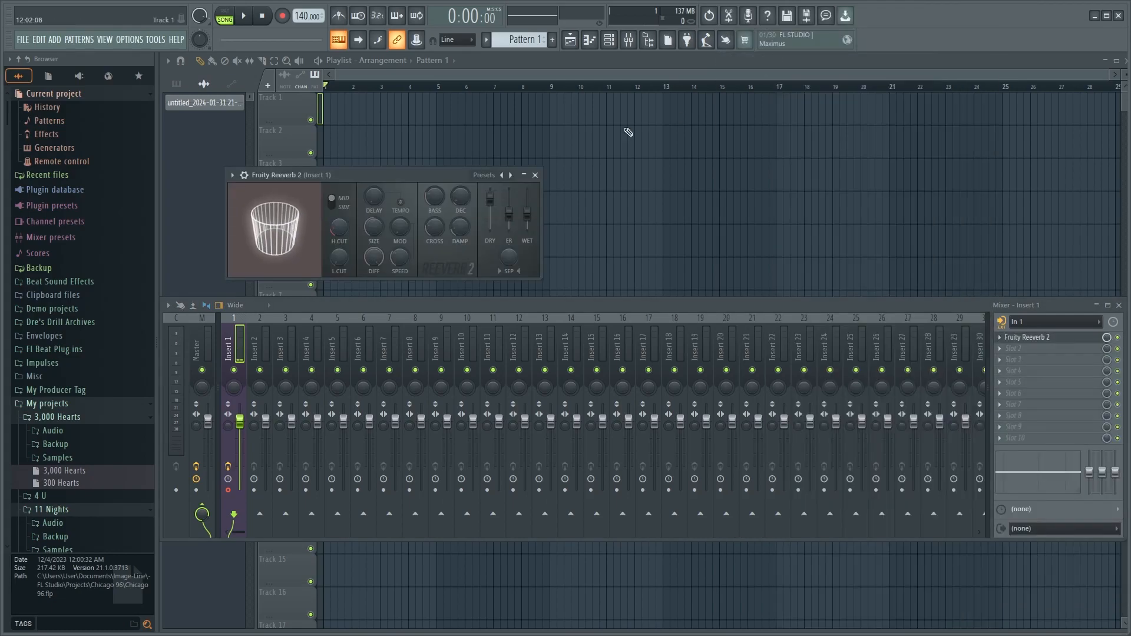
pyautogui.moveTo(354, 177); pyautogui.dragTo(475, 162)
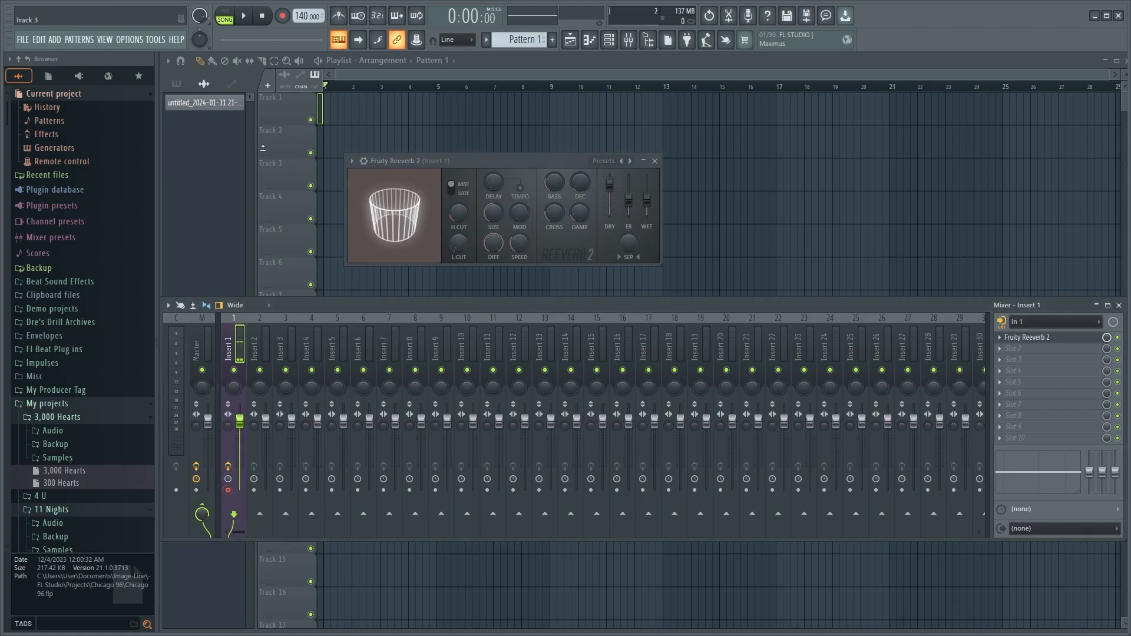
# Step: Record a short take through Insert 1 with Fruity Reeverb 2 loaded
pyautogui.click(284, 16)
pyautogui.press('space')
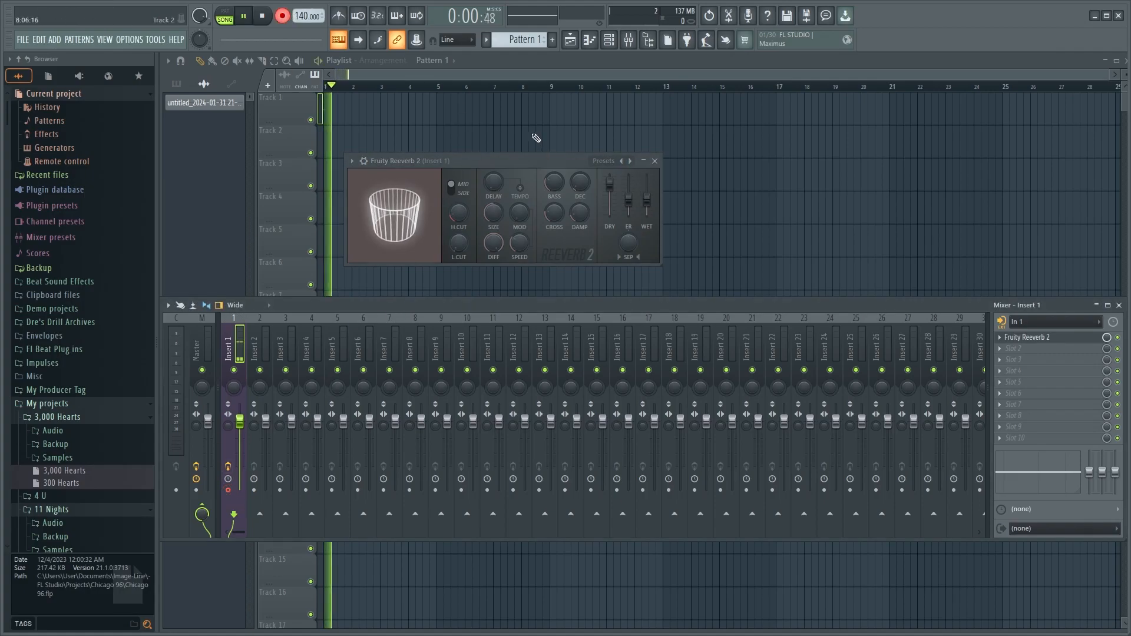
pyautogui.press('space')
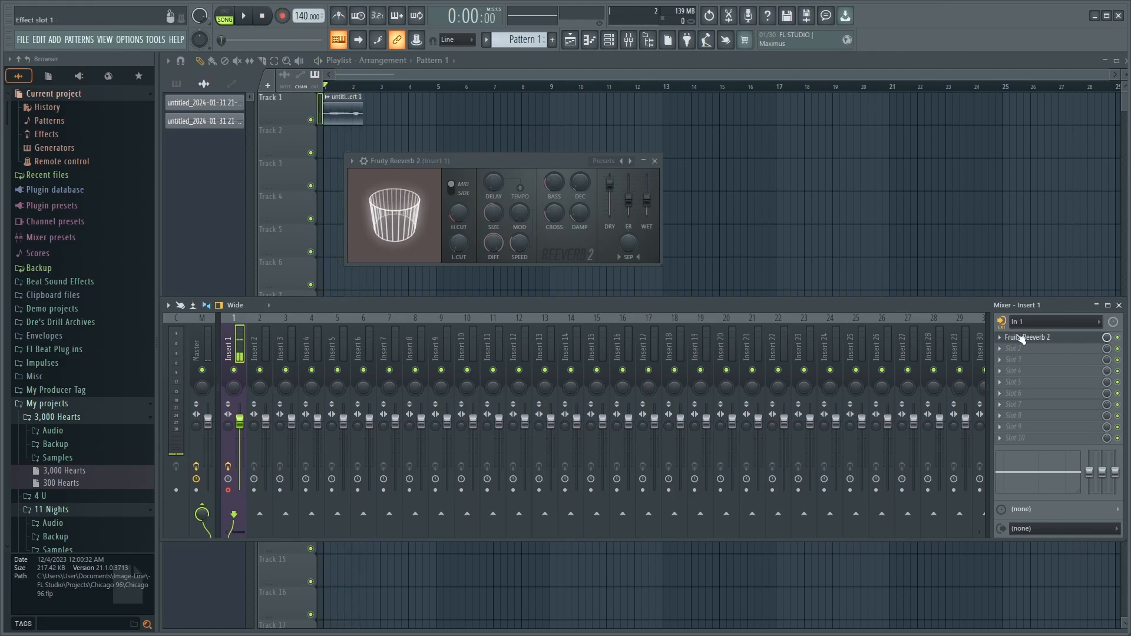
# Step: Play back the new take with the reverb and mixer windows closed, and delete its clip from Track 1
pyautogui.click(654, 161)
pyautogui.press('F9')
pyautogui.press('space')
pyautogui.press('space')
pyautogui.rightClick(350, 116)
# Step: Reopen the mixer and examine the replacement plugins offered for Insert 1's effect slot 1, without choosing one
pyautogui.press('F9')
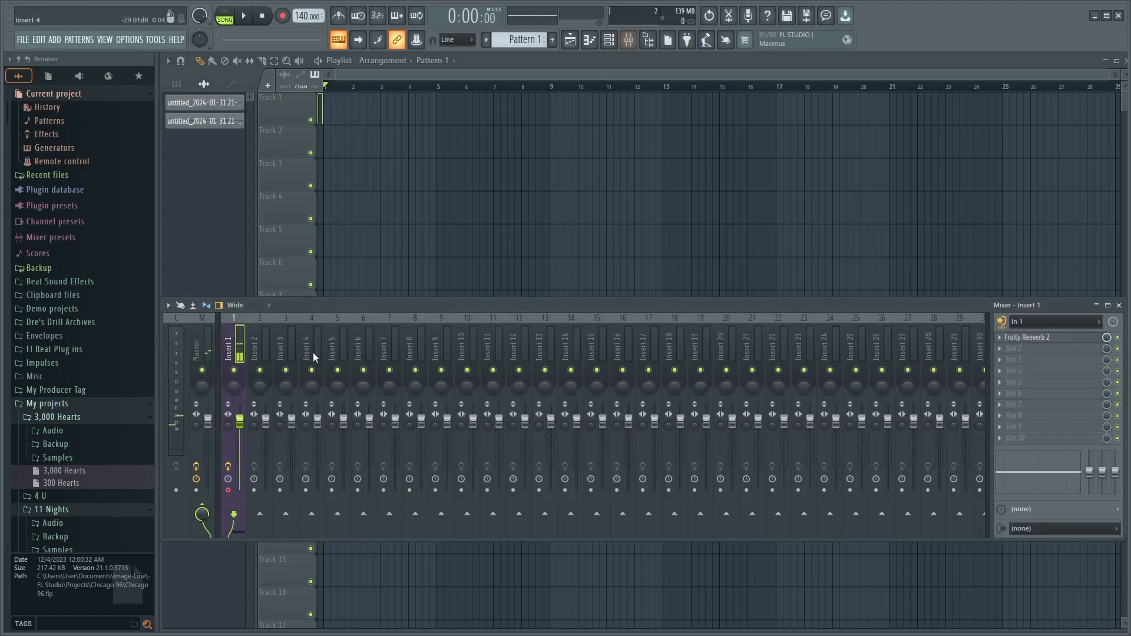
pyautogui.click(1010, 341)
pyautogui.click(1004, 340)
pyautogui.click(1000, 339)
pyautogui.click(1000, 338)
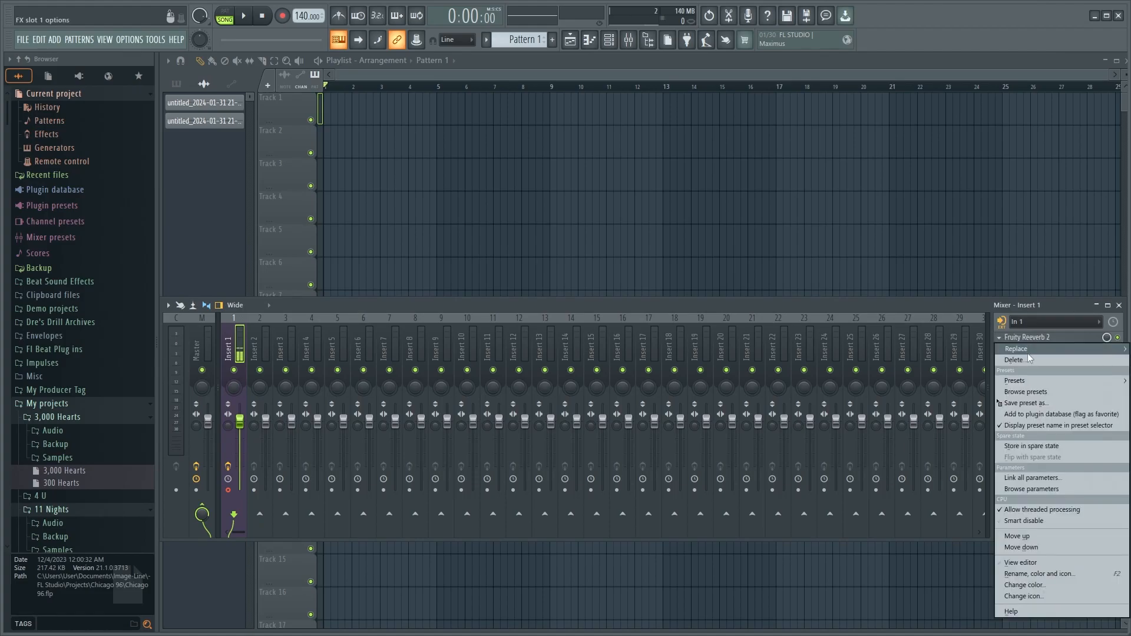
pyautogui.moveTo(1027, 350)
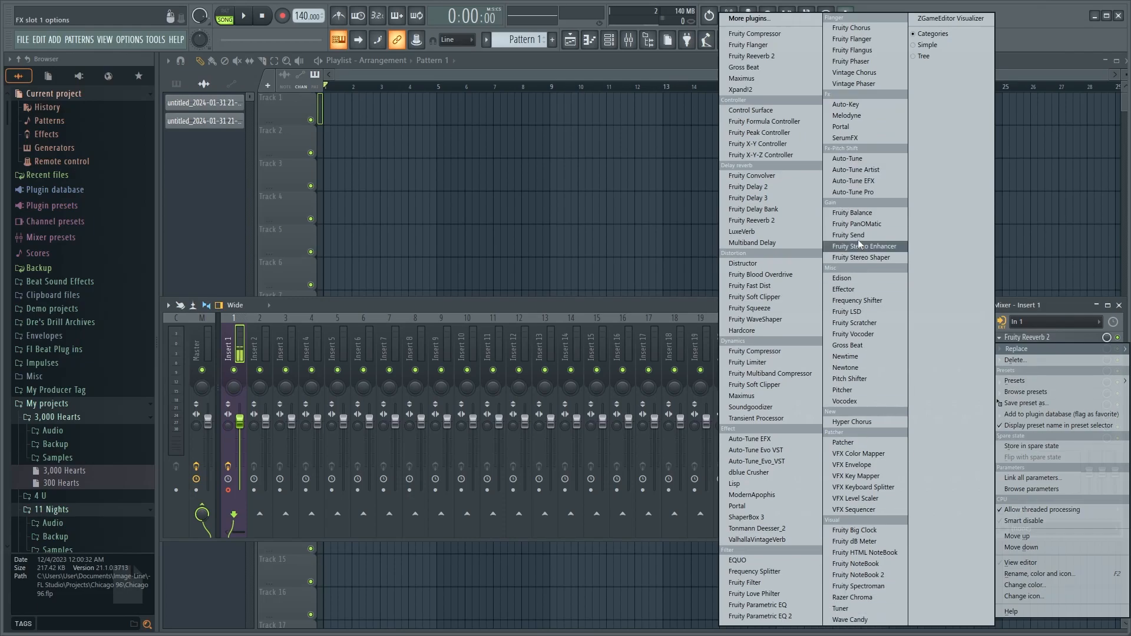
pyautogui.click(653, 302)
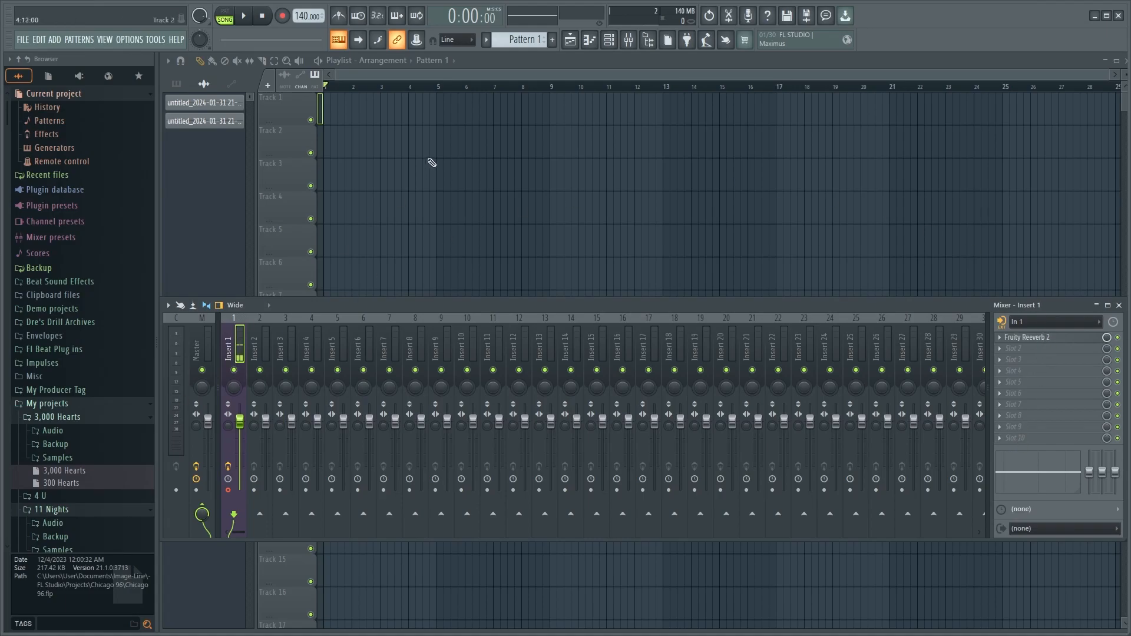
# Step: Browse Fruity Reeverb 2's presets in the browser and review the options and replacement plugins for its effect slot
pyautogui.click(1000, 337)
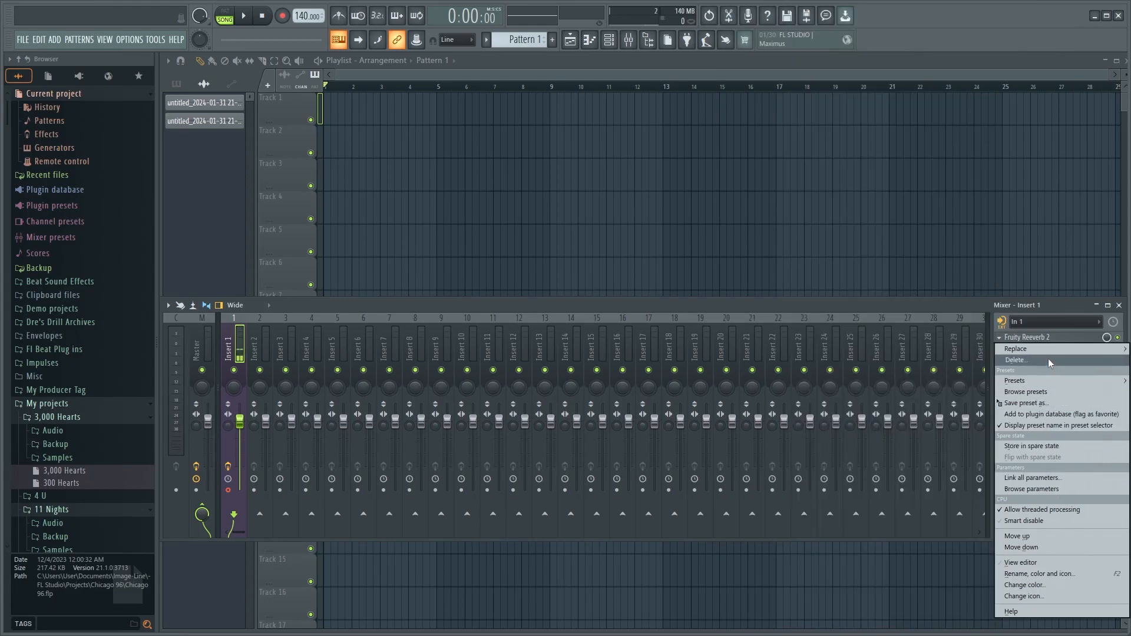
pyautogui.moveTo(1043, 353)
pyautogui.moveTo(1045, 383)
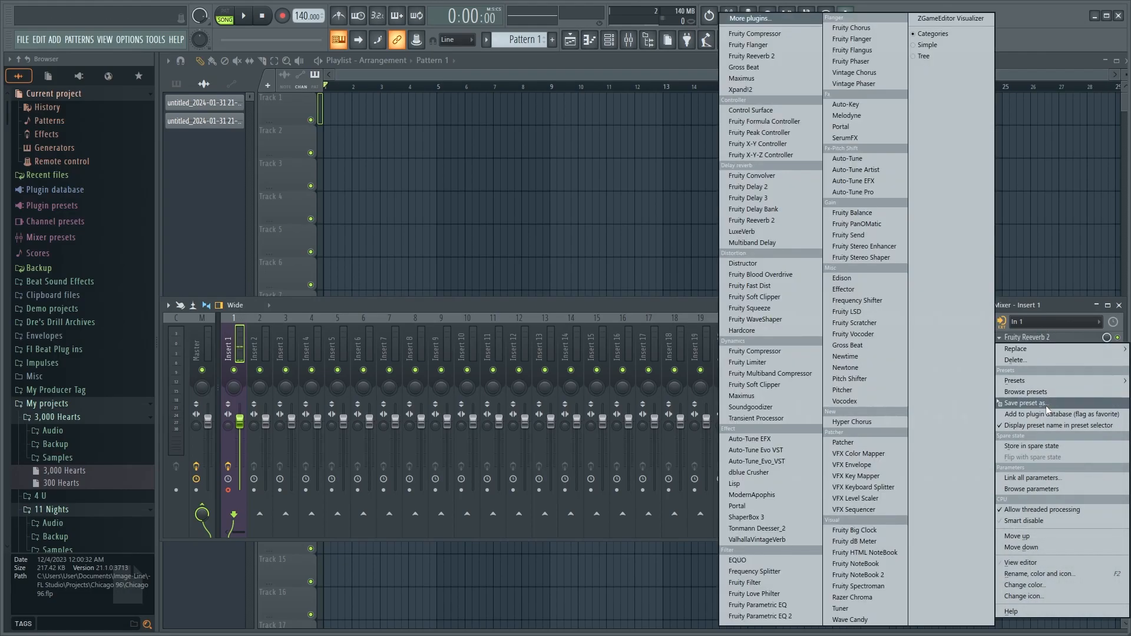
pyautogui.click(1037, 392)
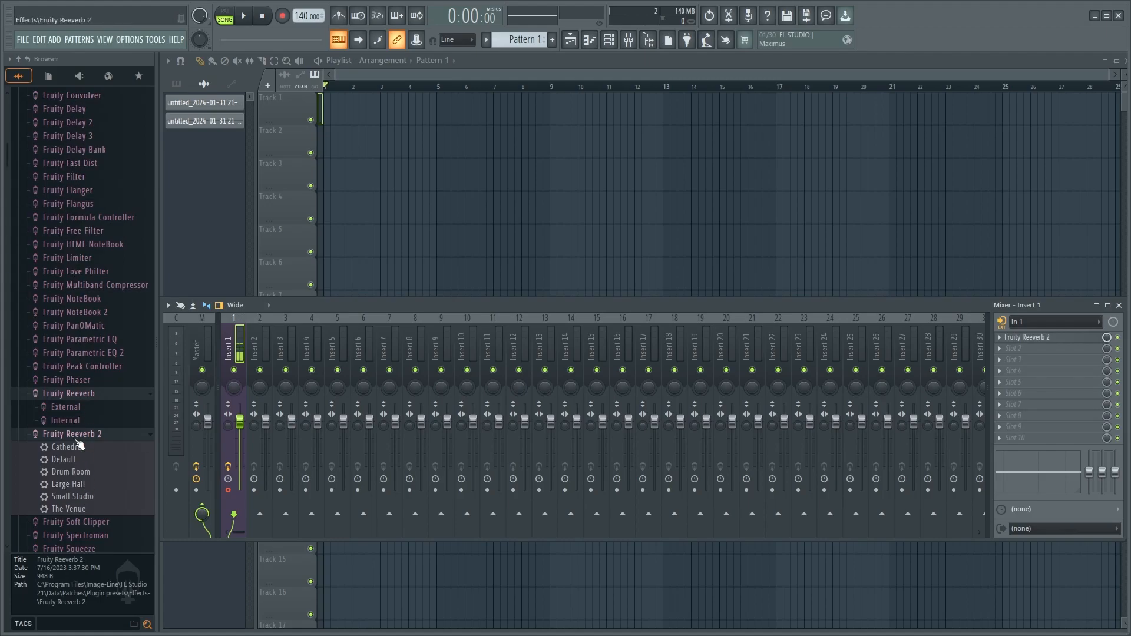
pyautogui.scroll(8, 73, 294)
pyautogui.scroll(-10, 80, 412)
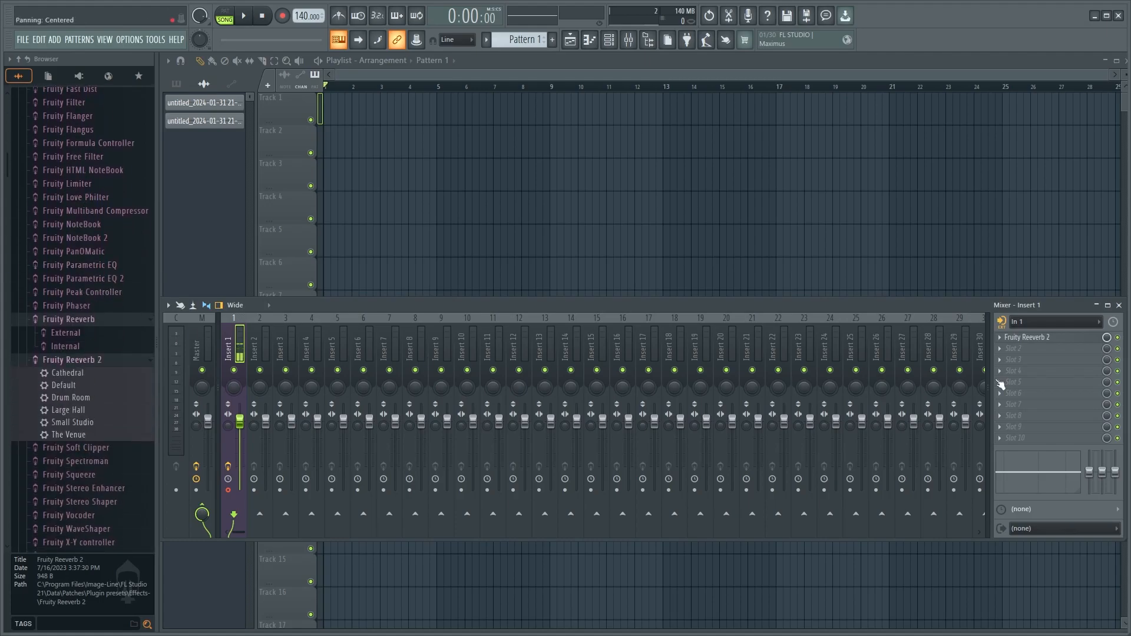
pyautogui.rightClick(1015, 337)
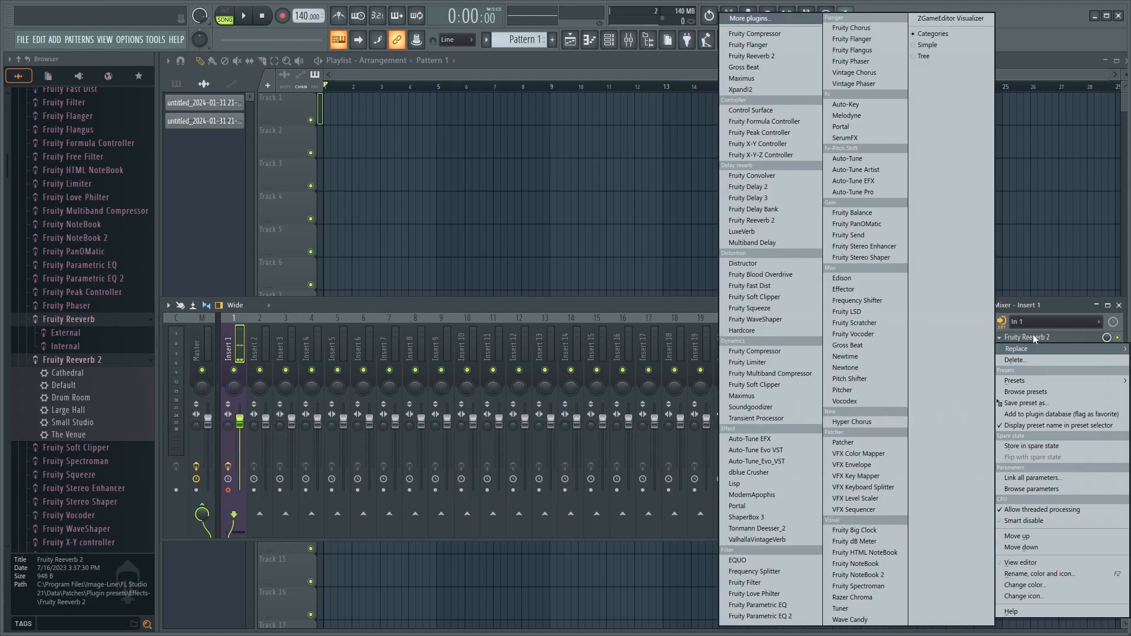
pyautogui.click(1032, 335)
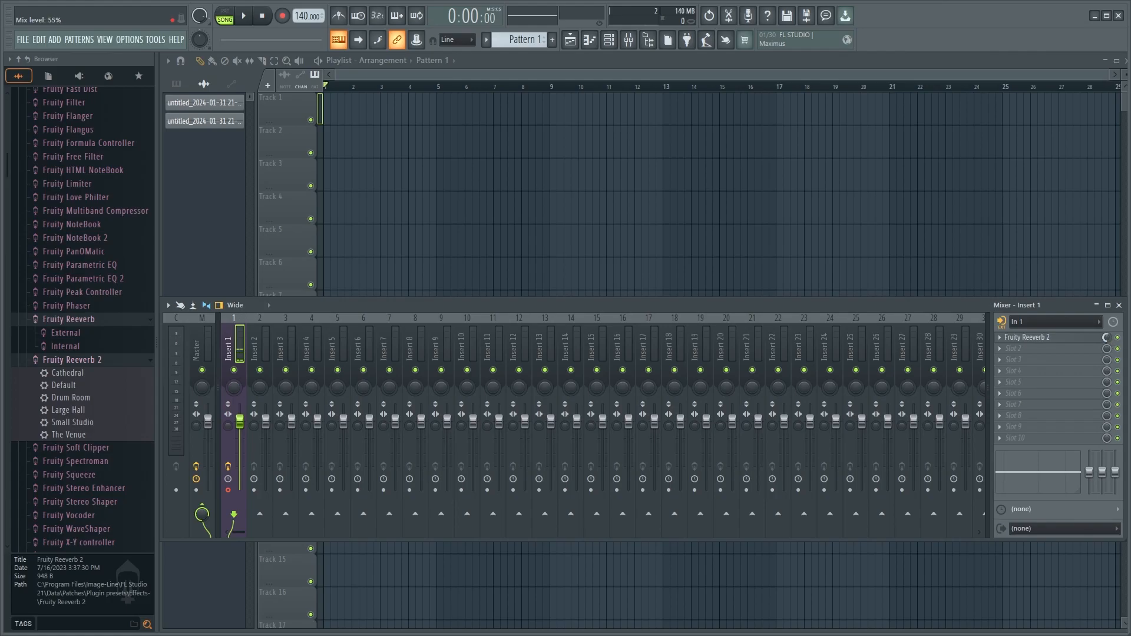
# Step: Open Fruity Reeverb 2 on Insert 1 and examine its early reflection, decay, bass, size and low cut controls, closing it when done
pyautogui.click(1028, 337)
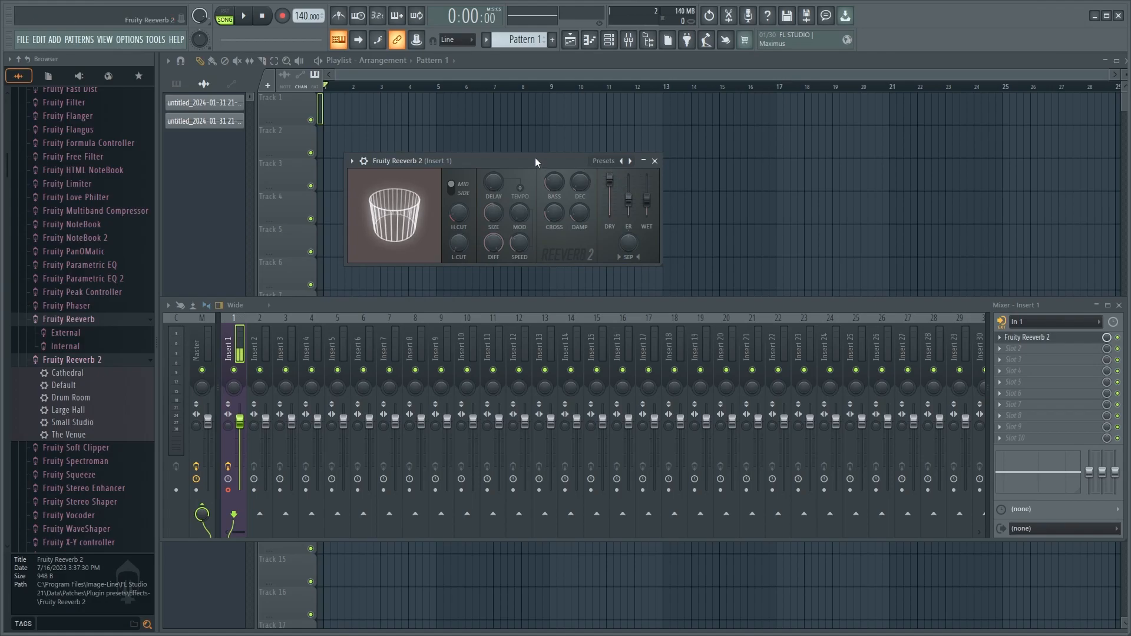
pyautogui.moveTo(535, 158); pyautogui.dragTo(544, 158)
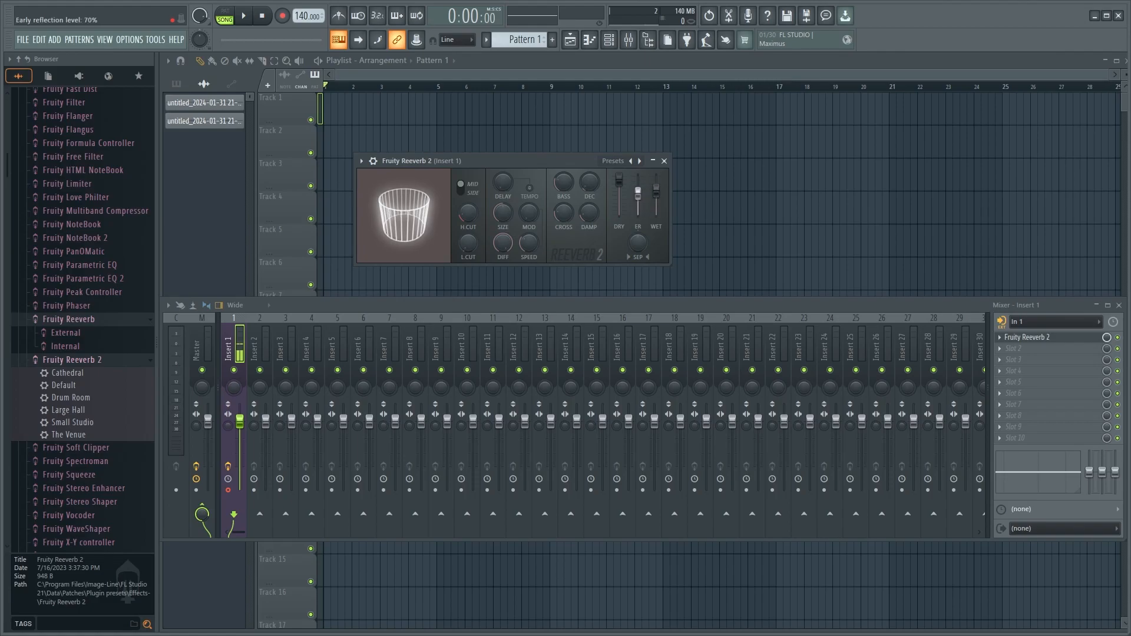
pyautogui.scroll(5, 640, 200)
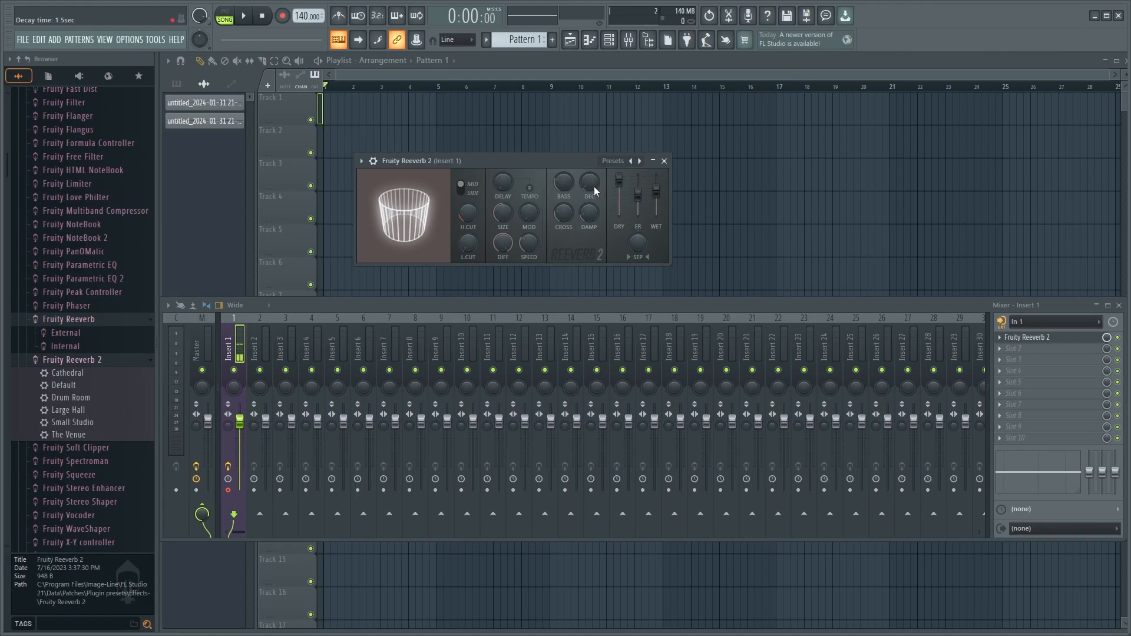
pyautogui.moveTo(565, 192)
pyautogui.mouseDown()
pyautogui.moveTo(564, 166)
pyautogui.moveTo(564, 192)
pyautogui.mouseUp()
pyautogui.moveTo(503, 213); pyautogui.dragTo(503, 217)
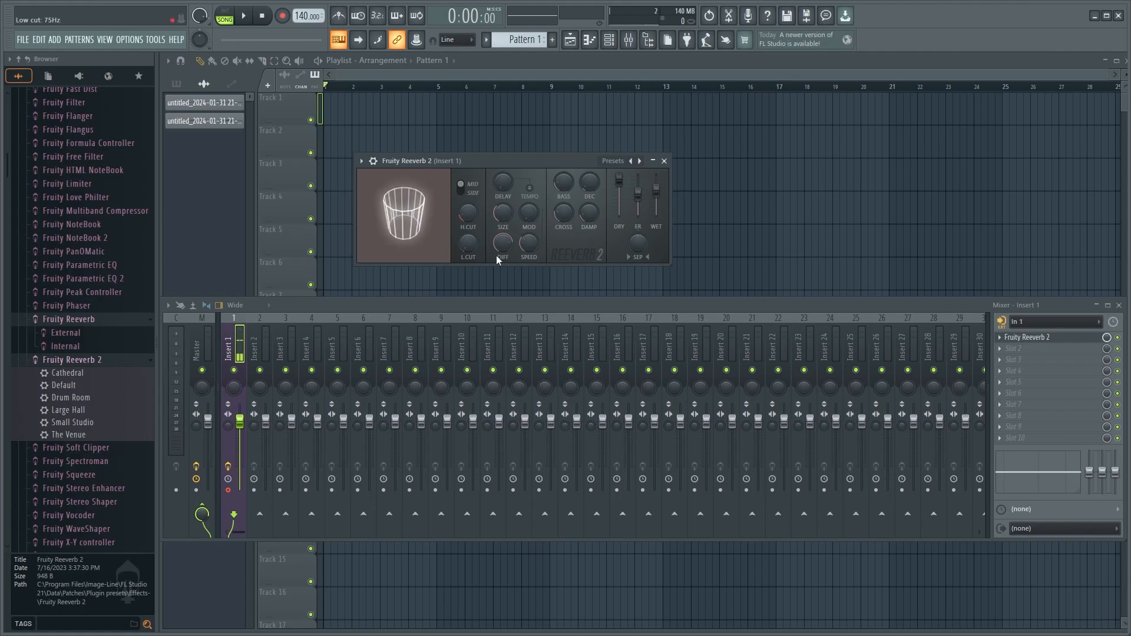
pyautogui.click(664, 160)
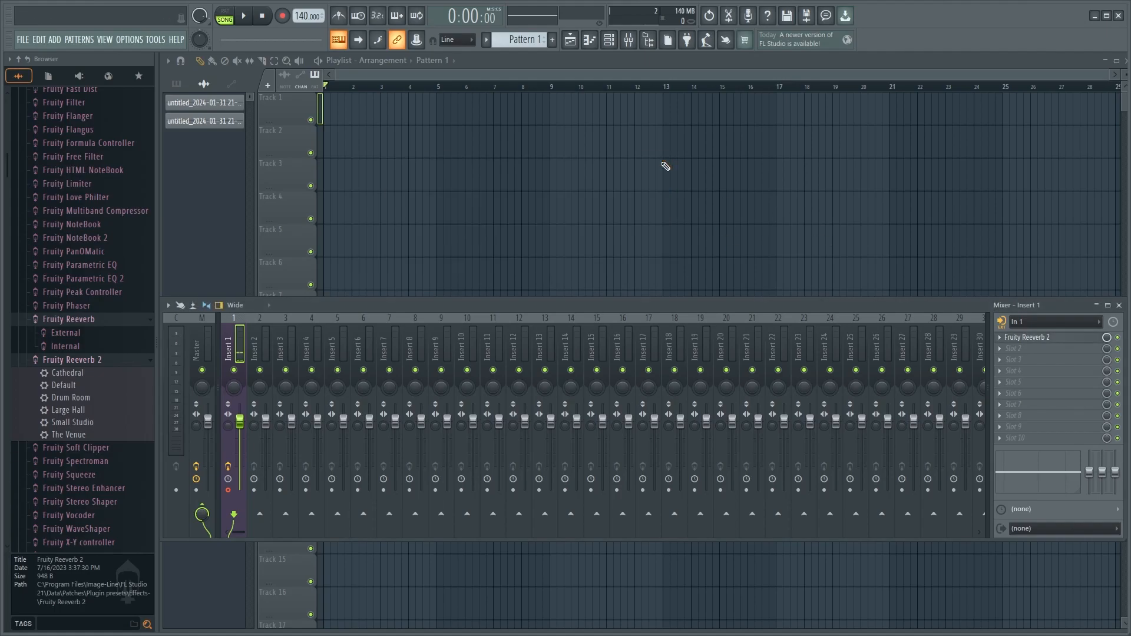
# Step: Delete Fruity Reeverb 2 from Insert 1's effect slot 1 and accept a track latency delay of 0 ms
pyautogui.rightClick(1009, 339)
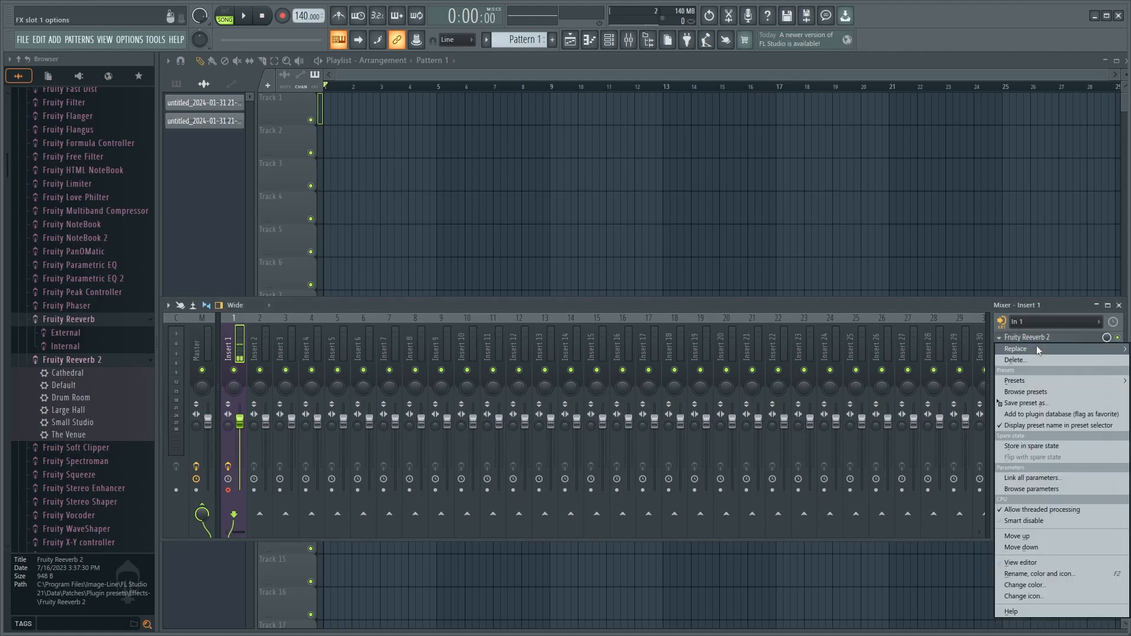
pyautogui.click(1045, 360)
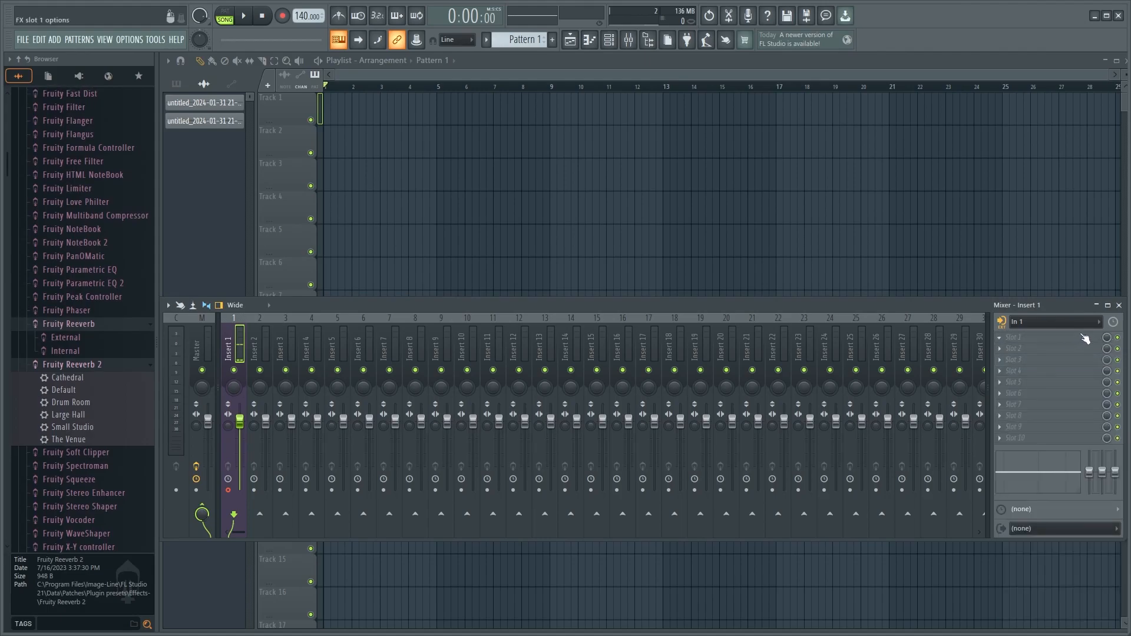
pyautogui.click(228, 479)
pyautogui.click(277, 490)
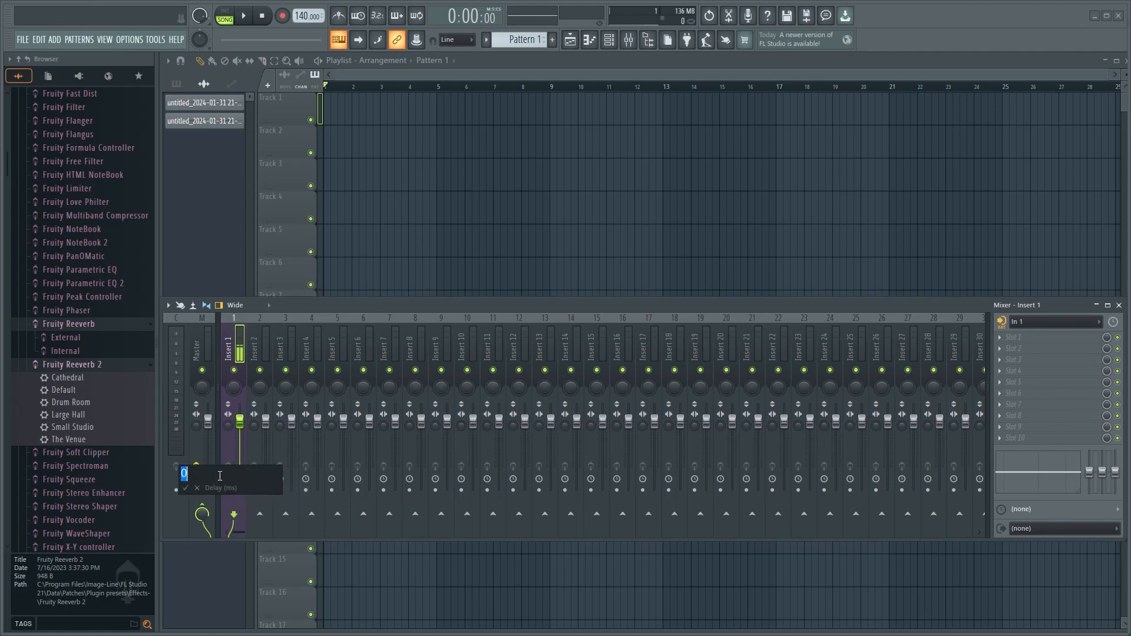
pyautogui.press('Return')
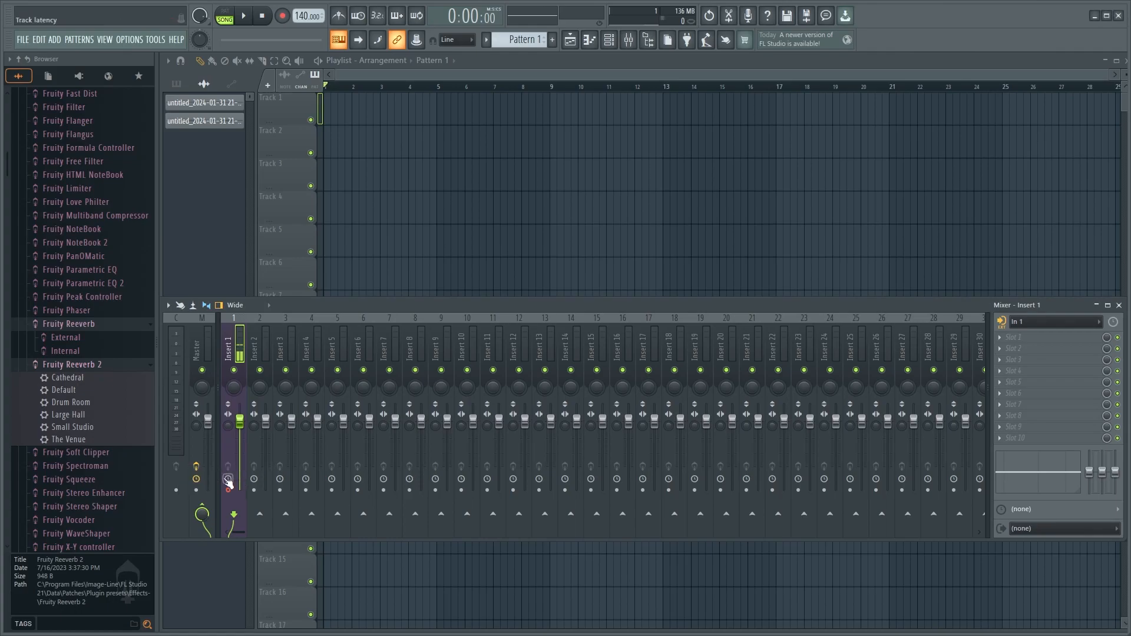
# Step: Record a short take through Insert 1 without effects and delete its clip from Track 1
pyautogui.press('space')
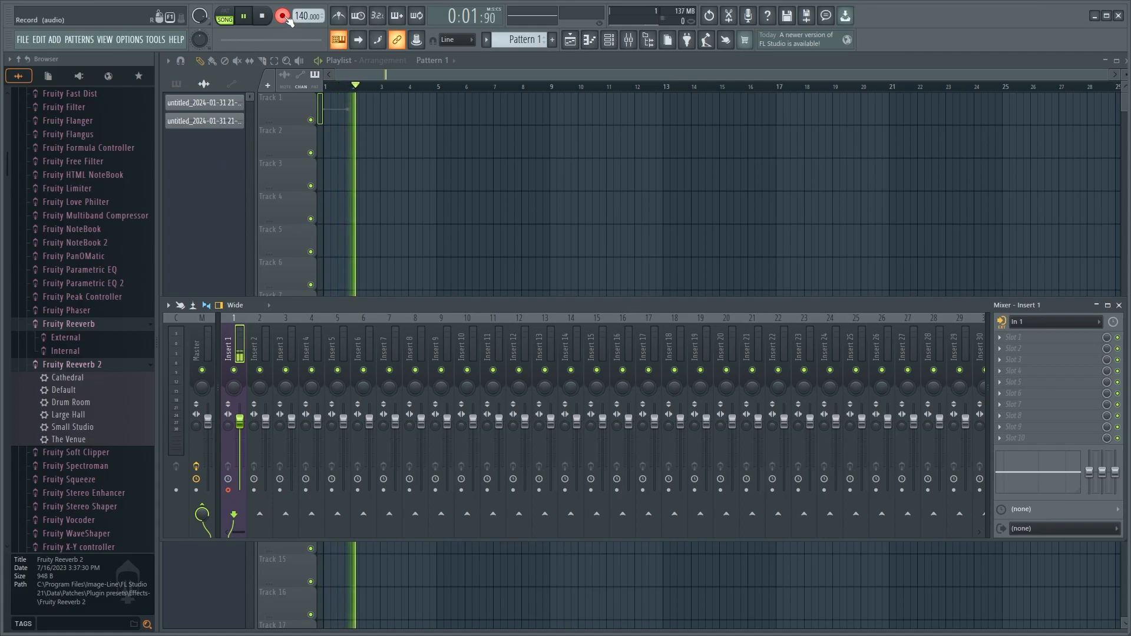
pyautogui.press('space')
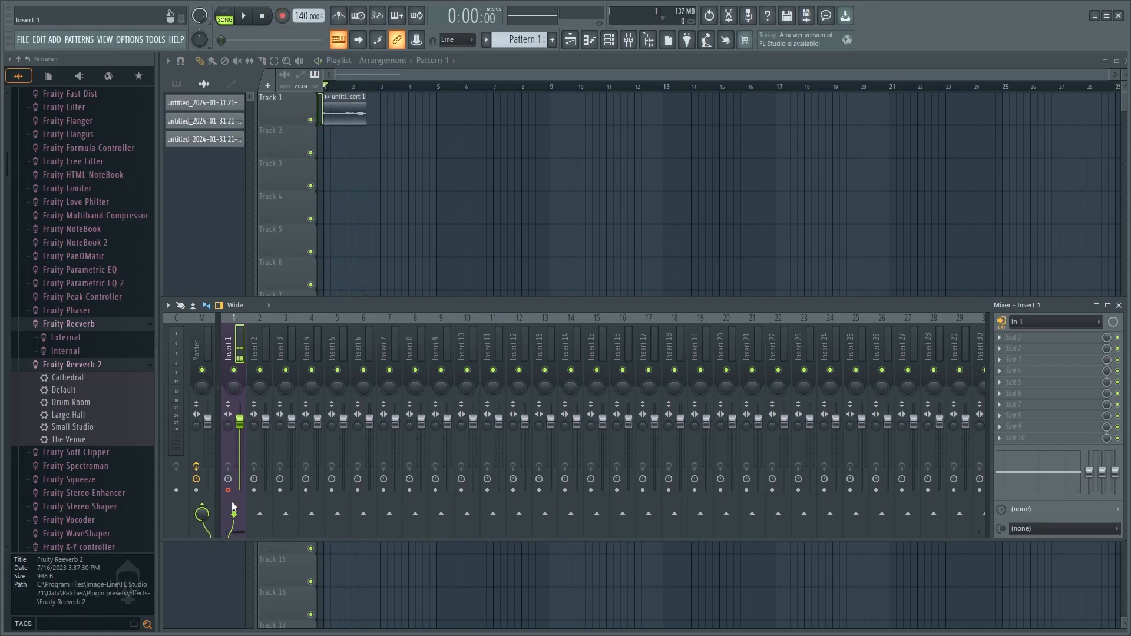
pyautogui.rightClick(229, 481)
pyautogui.click(268, 490)
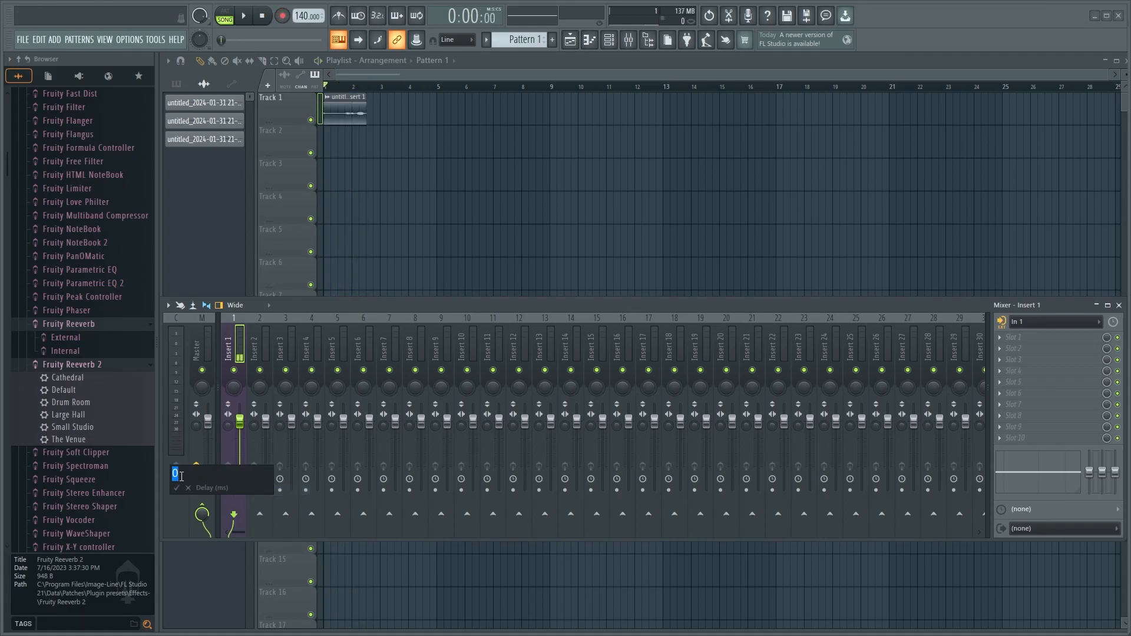
pyautogui.rightClick(348, 116)
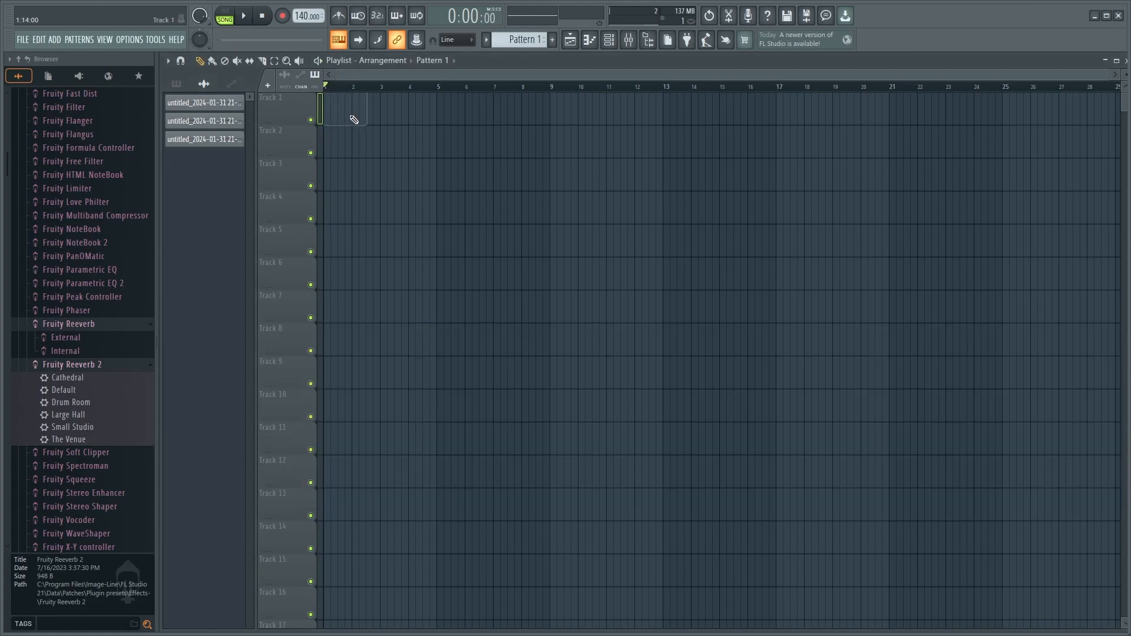
# Step: Reopen the mixer and try cutting and boosting Insert 1's peaking EQ band, ending with a slight boost near 2584 Hz
pyautogui.click(629, 39)
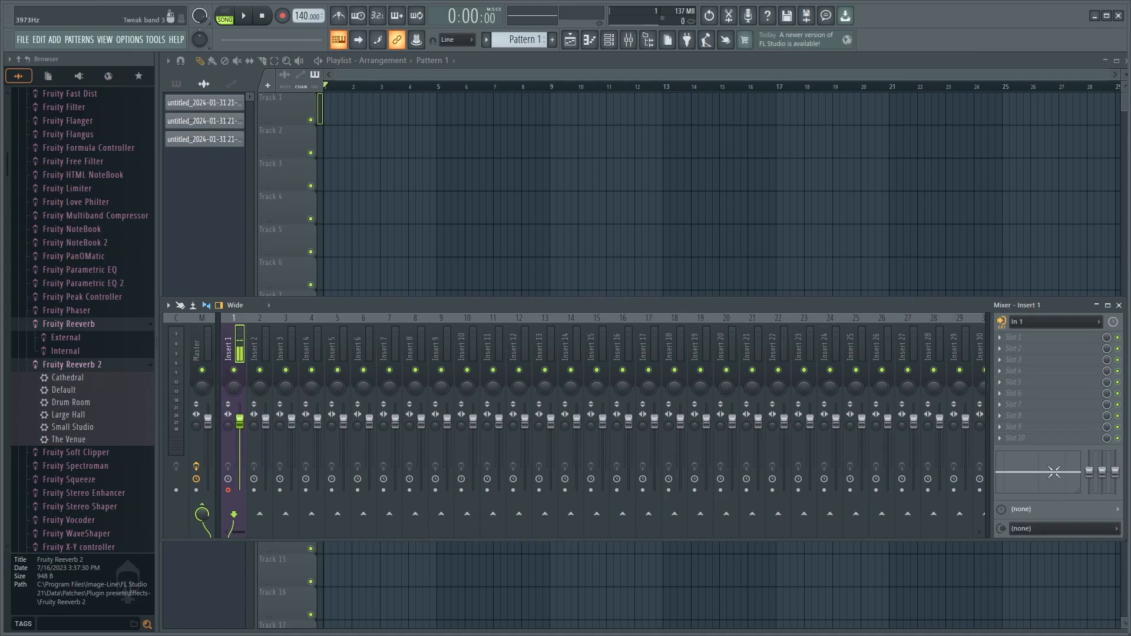
pyautogui.moveTo(1038, 472)
pyautogui.mouseDown()
pyautogui.moveTo(1036, 456)
pyautogui.moveTo(1039, 482)
pyautogui.moveTo(1038, 469)
pyautogui.mouseUp()
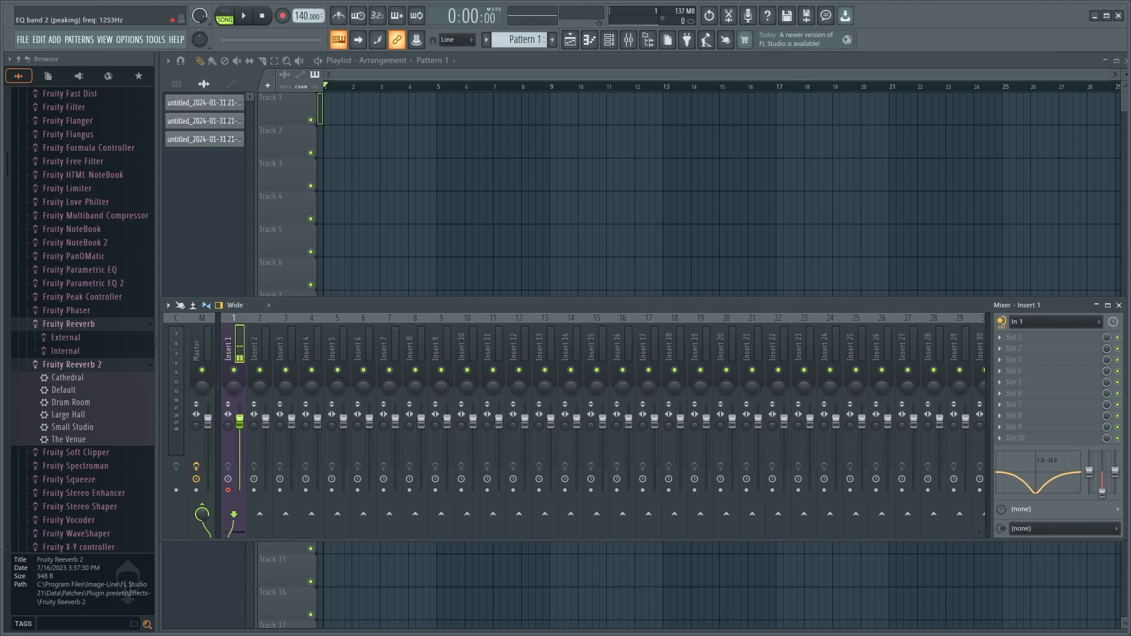
pyautogui.moveTo(1035, 493); pyautogui.dragTo(1027, 489)
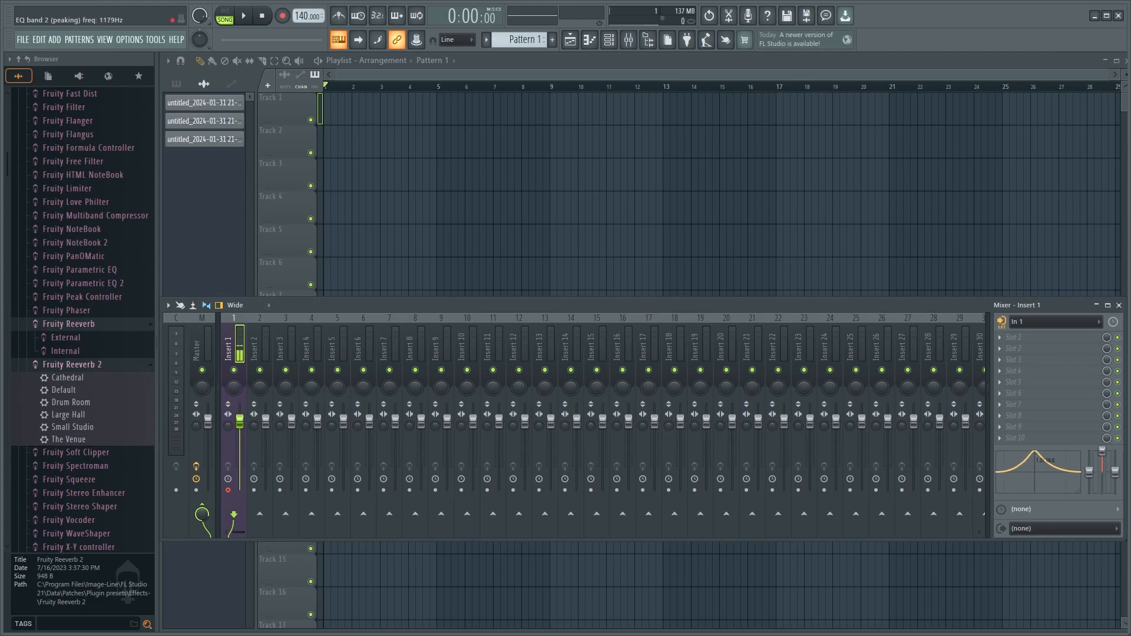
pyautogui.moveTo(1040, 490); pyautogui.dragTo(1037, 456)
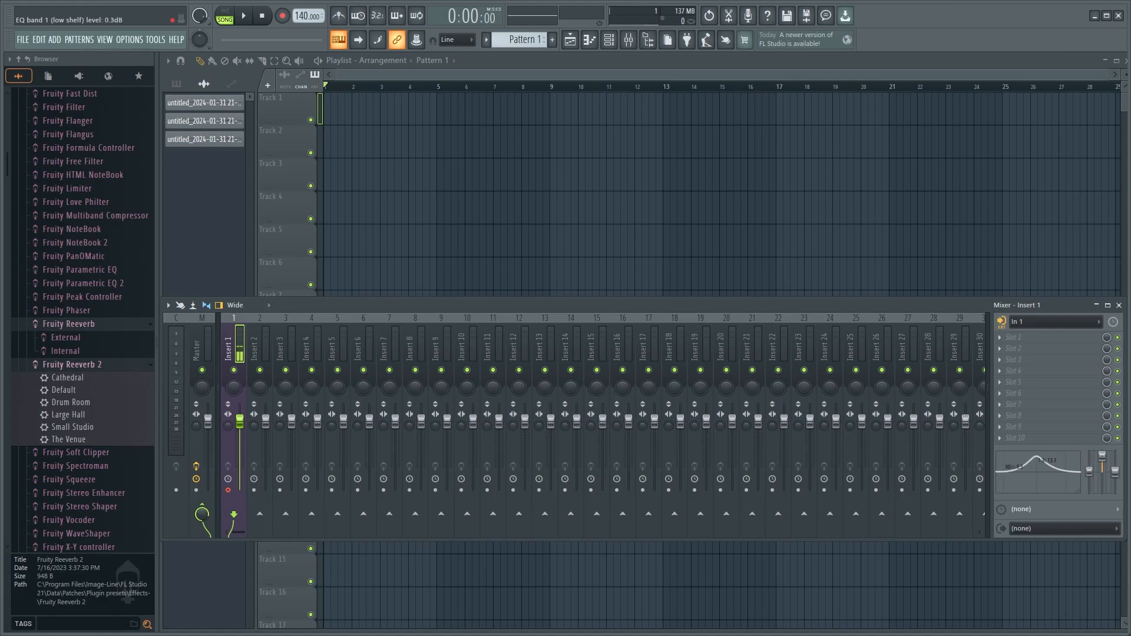
pyautogui.moveTo(1102, 457); pyautogui.dragTo(1050, 477)
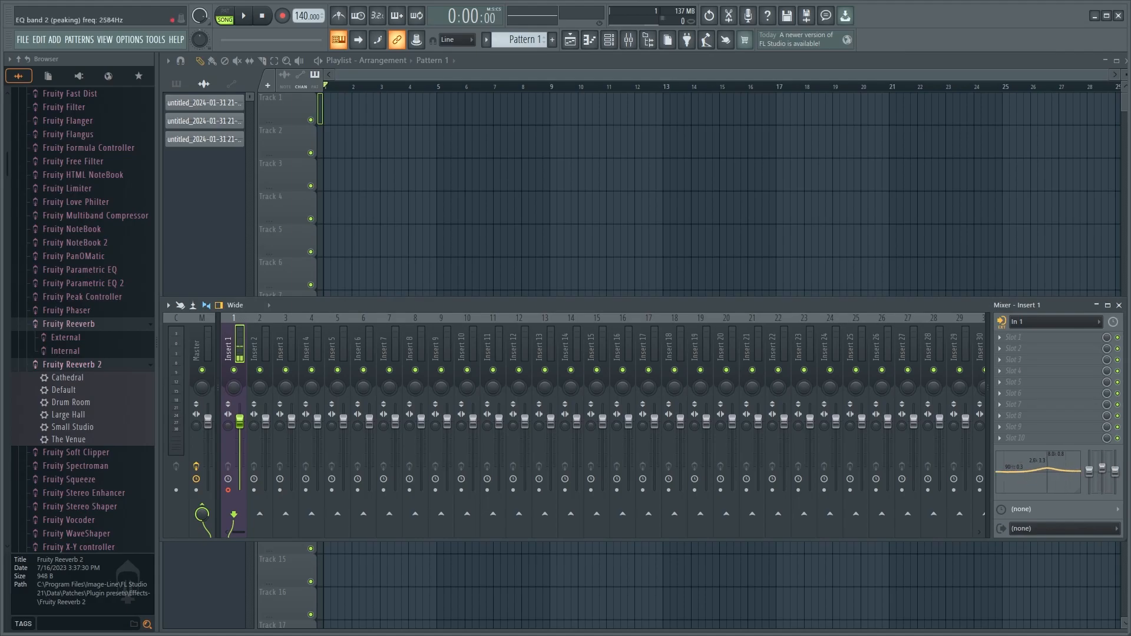
# Step: Record another short take onto Track 1 through Insert 1 with its adjusted EQ
pyautogui.click(348, 99)
pyautogui.rightClick(349, 99)
pyautogui.press('space')
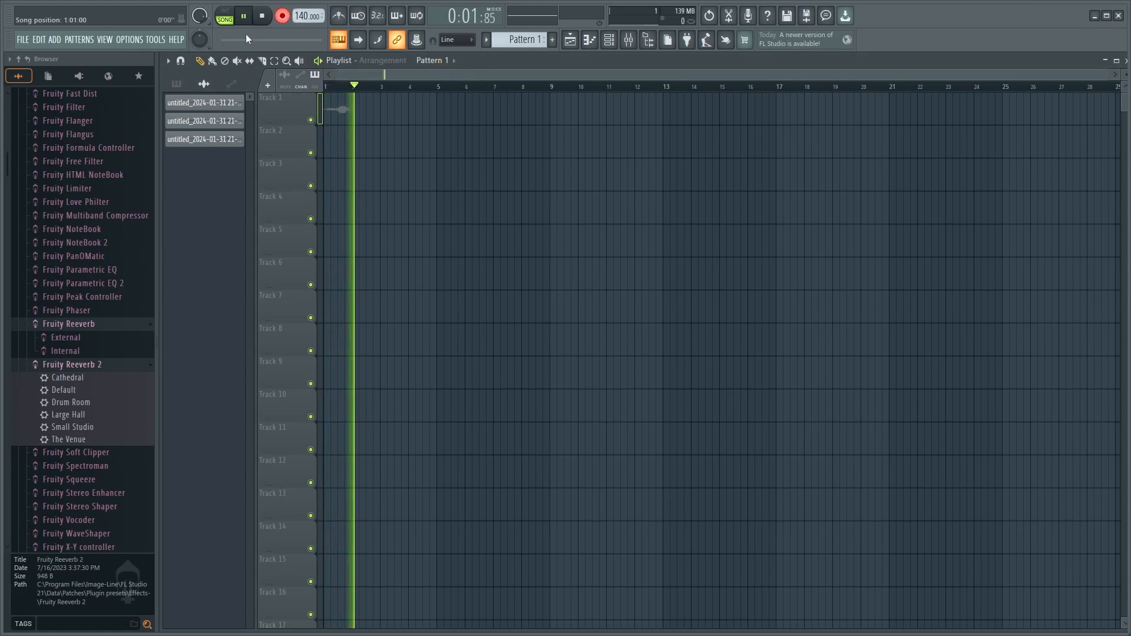
pyautogui.press('space')
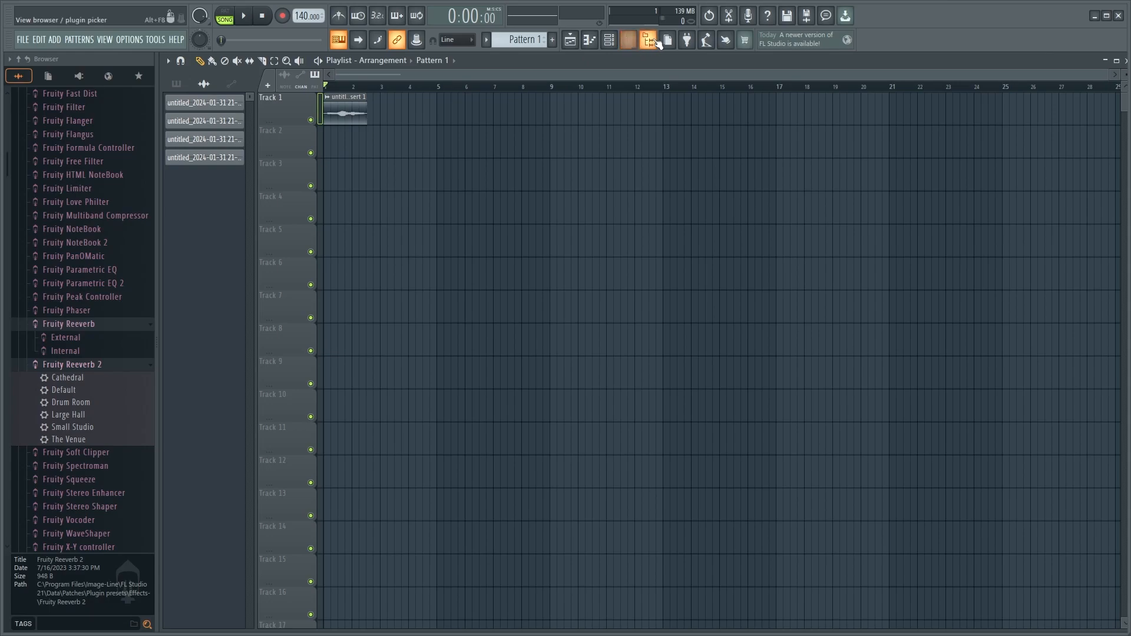
# Step: Readjust Insert 1's EQ curve in the reopened mixer and play back the recorded take
pyautogui.click(629, 40)
pyautogui.moveTo(1049, 472); pyautogui.dragTo(1022, 487)
pyautogui.press('space')
pyautogui.press('space')
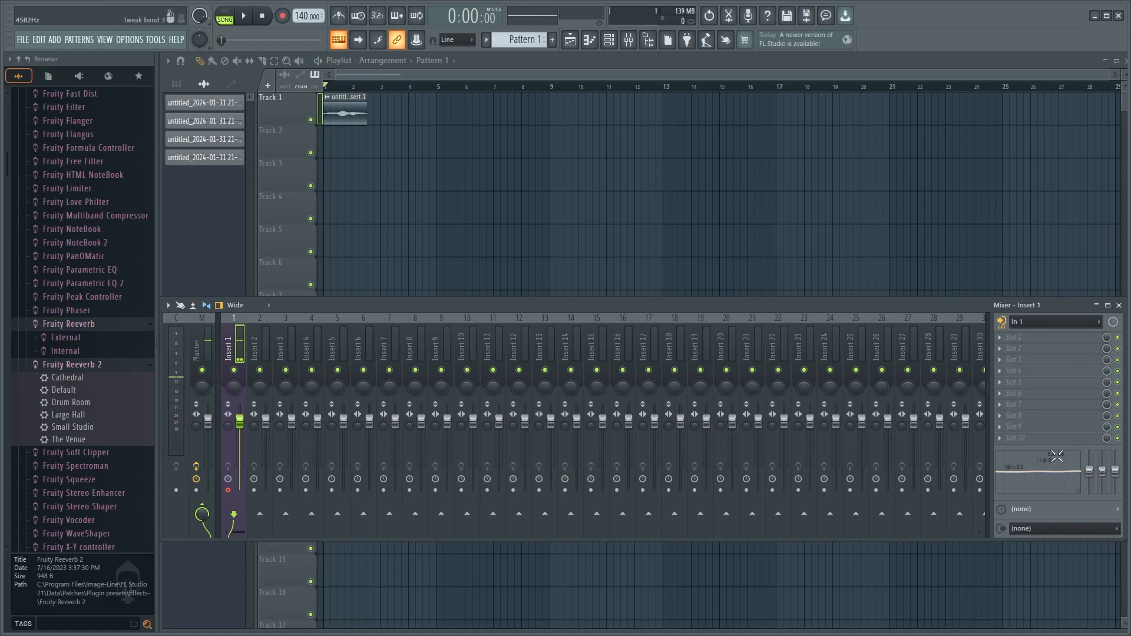
# Step: Reset mixer track Insert 1 to its default settings and confirm the reset
pyautogui.rightClick(239, 348)
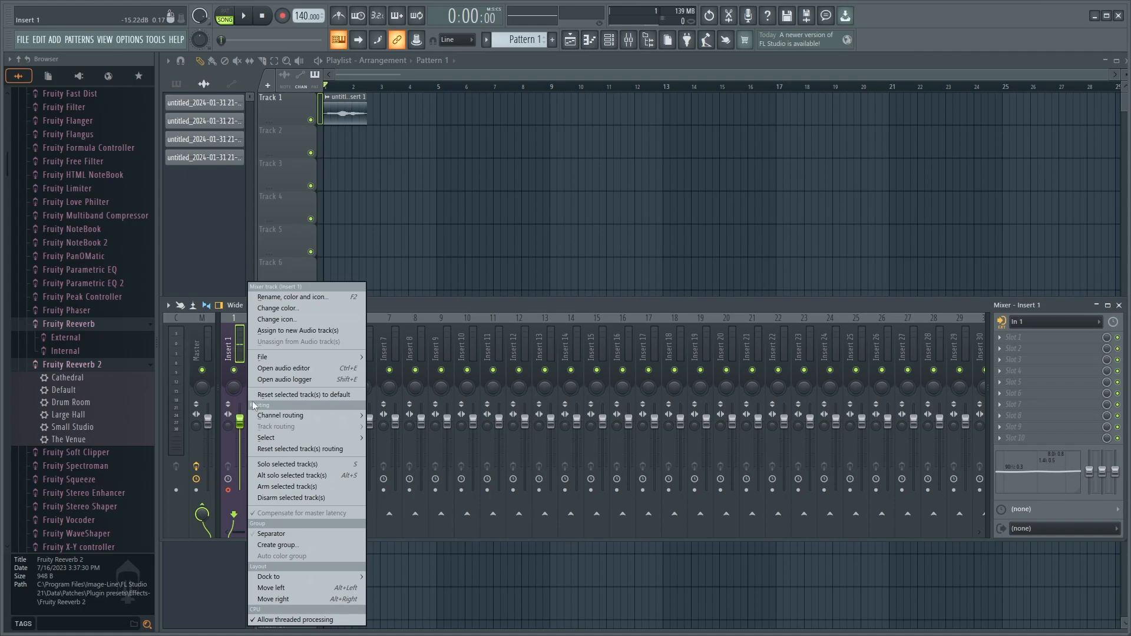
pyautogui.click(298, 394)
pyautogui.click(629, 353)
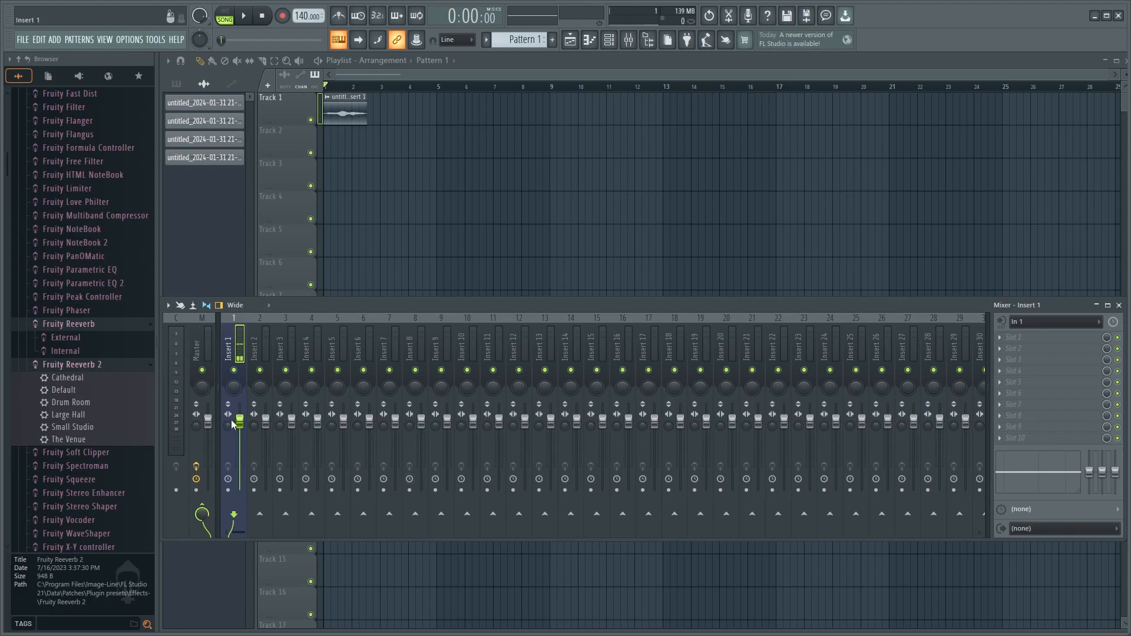
# Step: Try Insert 1's volume fader and play back the recorded take twice
pyautogui.moveTo(240, 420)
pyautogui.mouseDown()
pyautogui.moveTo(239, 469)
pyautogui.moveTo(239, 420)
pyautogui.moveTo(239, 431)
pyautogui.mouseUp()
pyautogui.press('space')
pyautogui.press('space')
pyautogui.press('space')
pyautogui.press('space')
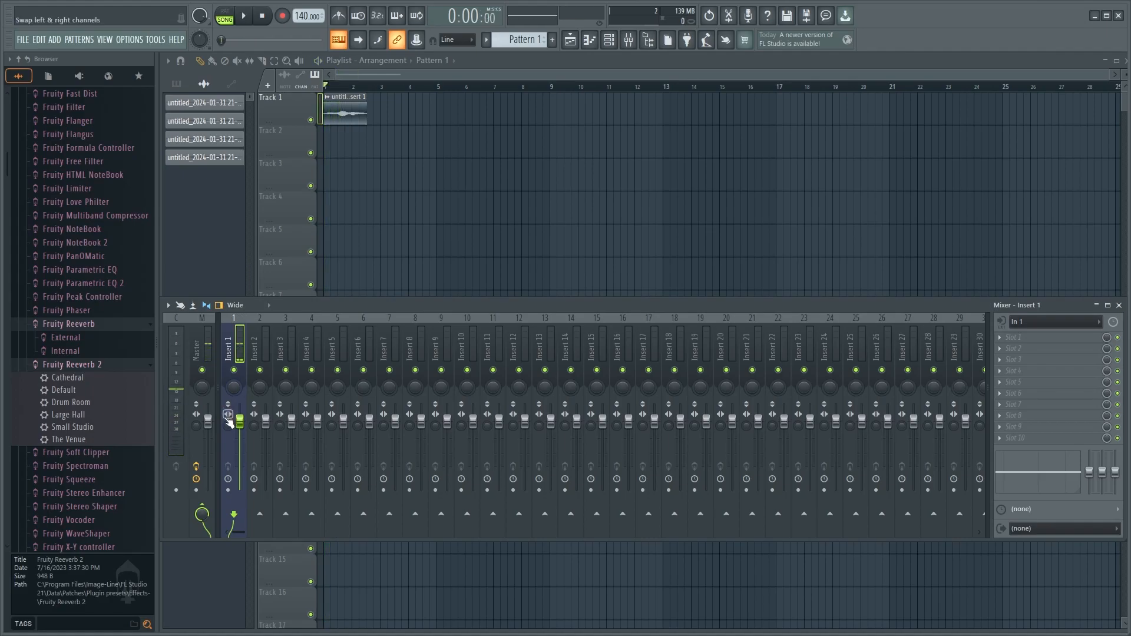
# Step: Try swapping Insert 1's left and right channels and changing its stereo separation, playing back the take to compare
pyautogui.click(228, 414)
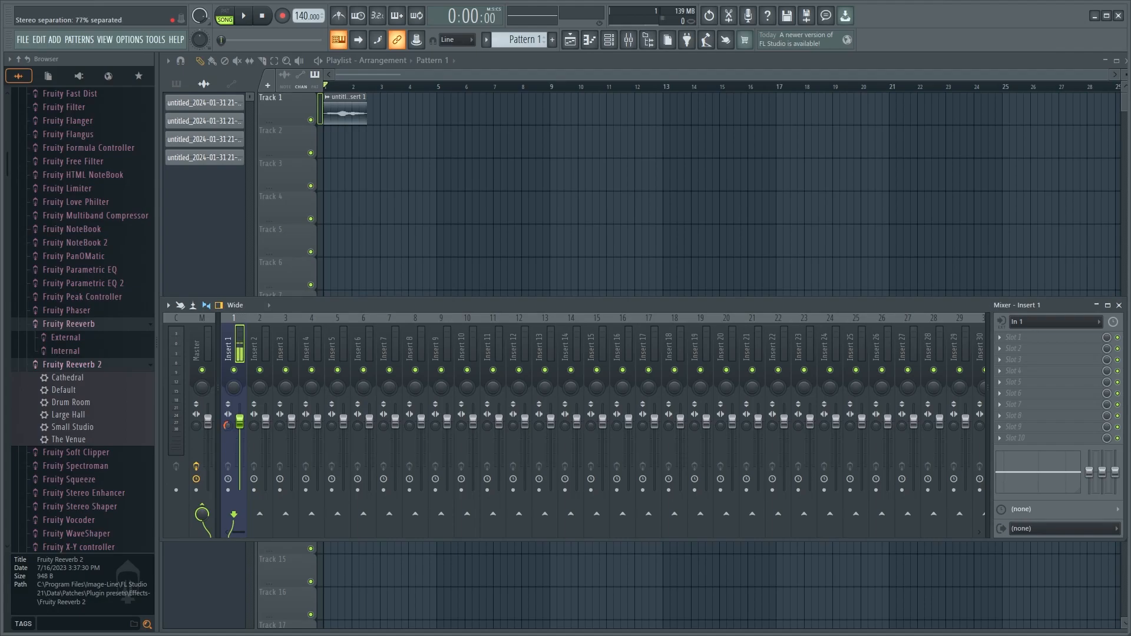
pyautogui.press('space')
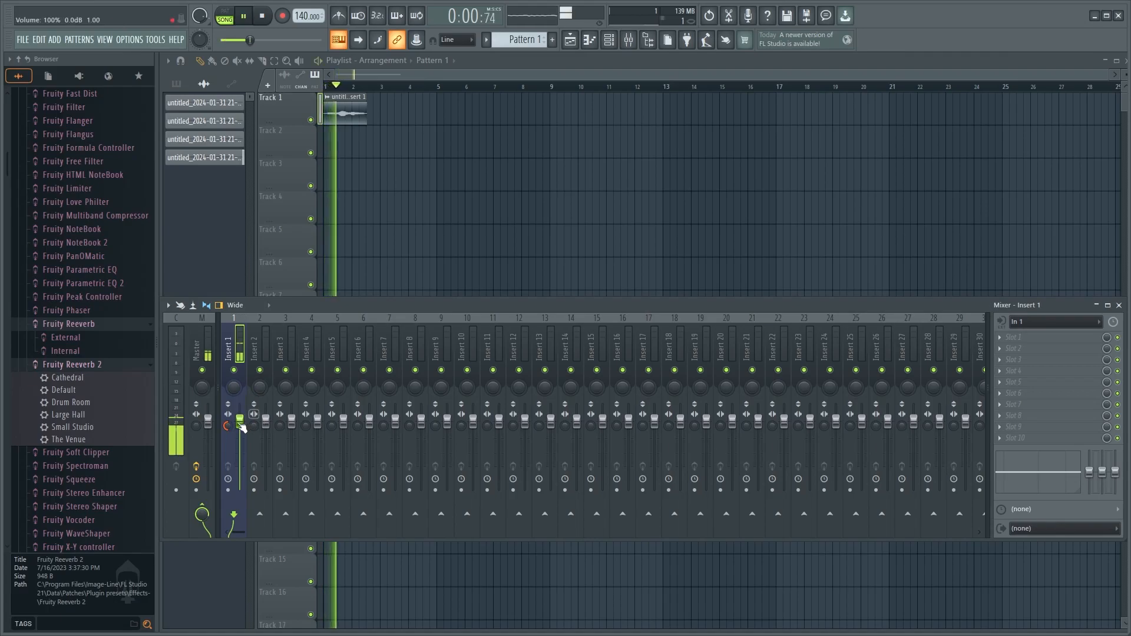
pyautogui.press('space')
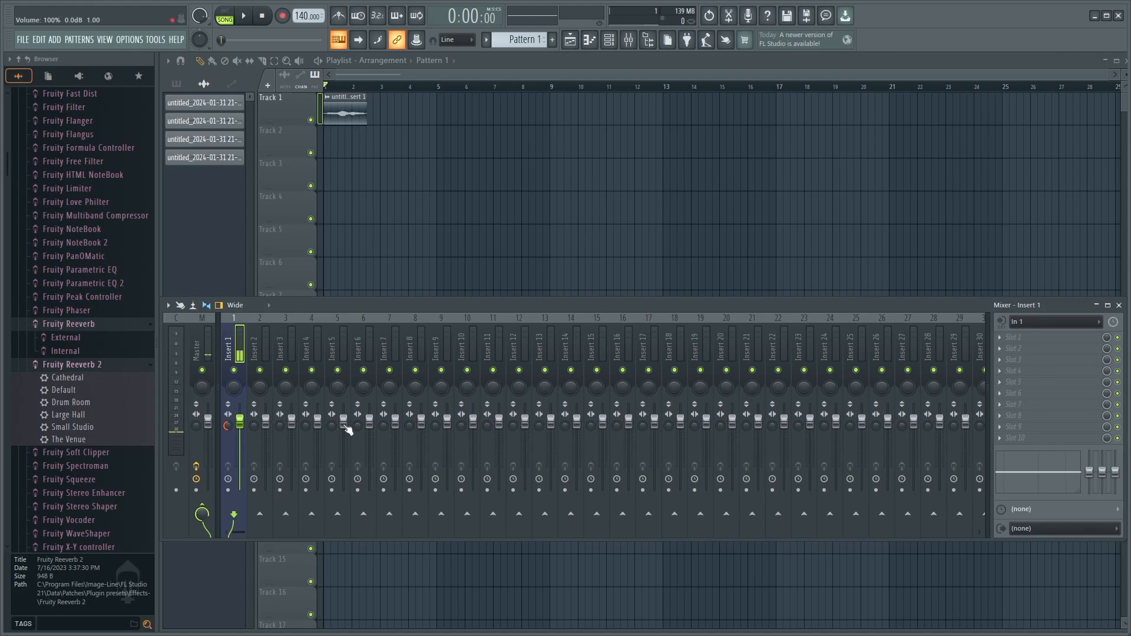
pyautogui.moveTo(228, 426); pyautogui.dragTo(227, 426)
pyautogui.press('space')
pyautogui.press('space')
# Step: Step through the first mixer tracks, from Insert 1 to Insert 6, and examine each one's settings
pyautogui.click(257, 346)
pyautogui.click(289, 345)
pyautogui.click(314, 346)
pyautogui.click(342, 346)
pyautogui.click(312, 345)
pyautogui.click(284, 346)
pyautogui.click(257, 346)
pyautogui.click(230, 346)
pyautogui.click(257, 346)
pyautogui.click(312, 346)
pyautogui.click(339, 346)
pyautogui.click(369, 349)
pyautogui.click(280, 346)
pyautogui.click(257, 346)
pyautogui.click(229, 345)
# Step: Arm both Insert 2 and Insert 1 for recording
pyautogui.click(257, 348)
pyautogui.click(253, 489)
pyautogui.click(228, 489)
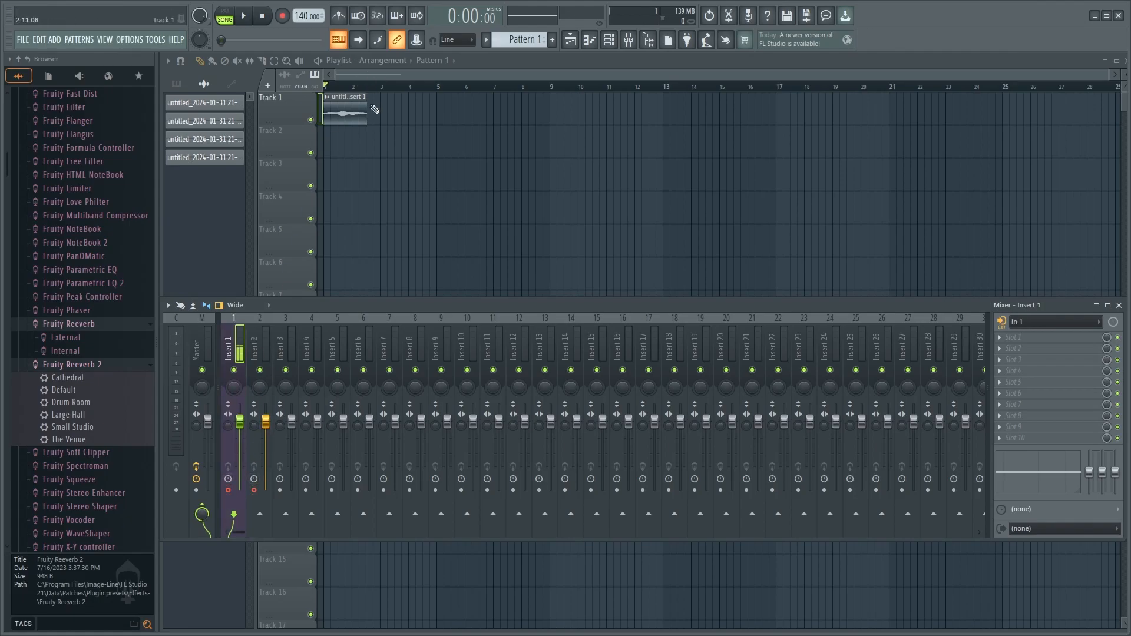
# Step: Delete the existing clip from Track 1 and record a new take with Insert 1 and Insert 2 simultaneously
pyautogui.rightClick(349, 104)
pyautogui.click(284, 16)
pyautogui.press('space')
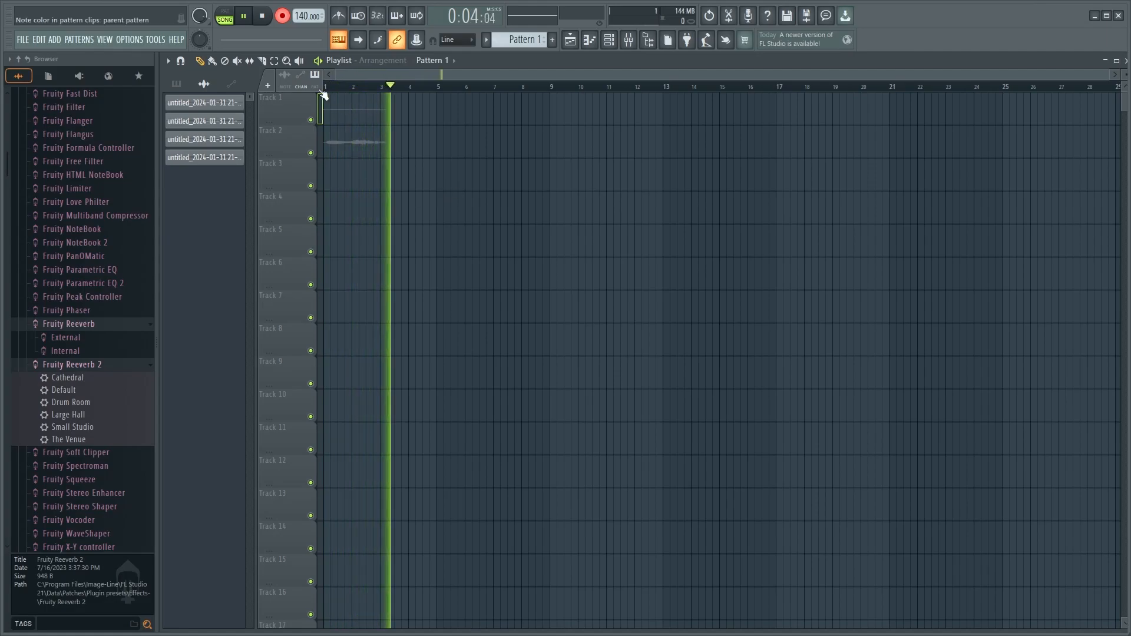
pyautogui.press('space')
# Step: Reopen the mixer, set Insert 2's audio input to mono In 1, and review what its recording includes
pyautogui.click(629, 46)
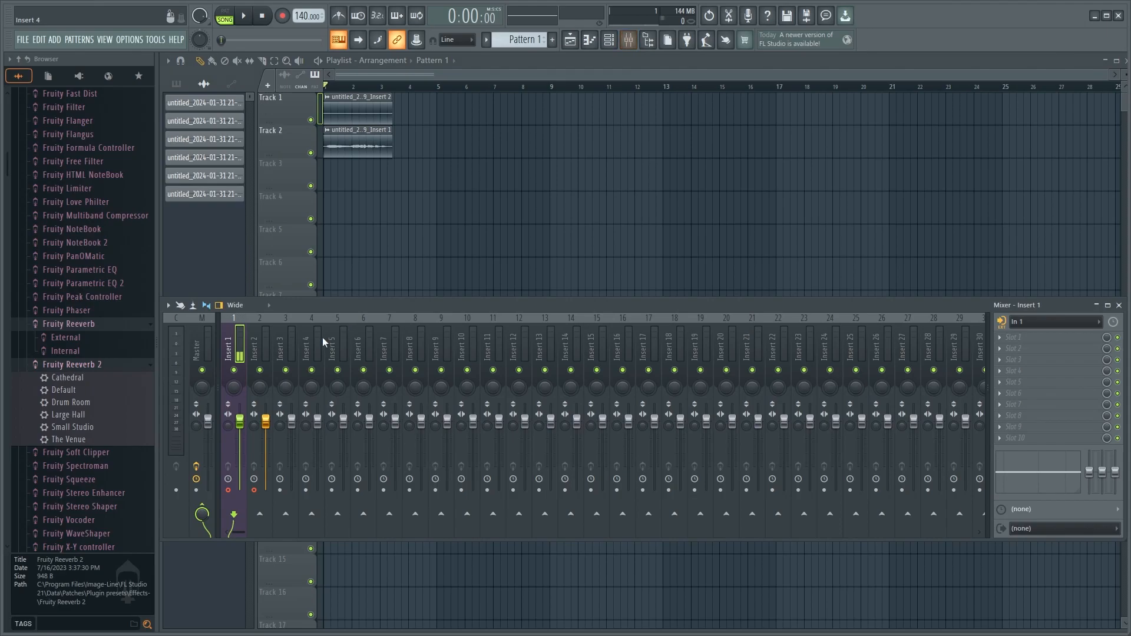
pyautogui.click(270, 344)
pyautogui.click(1076, 328)
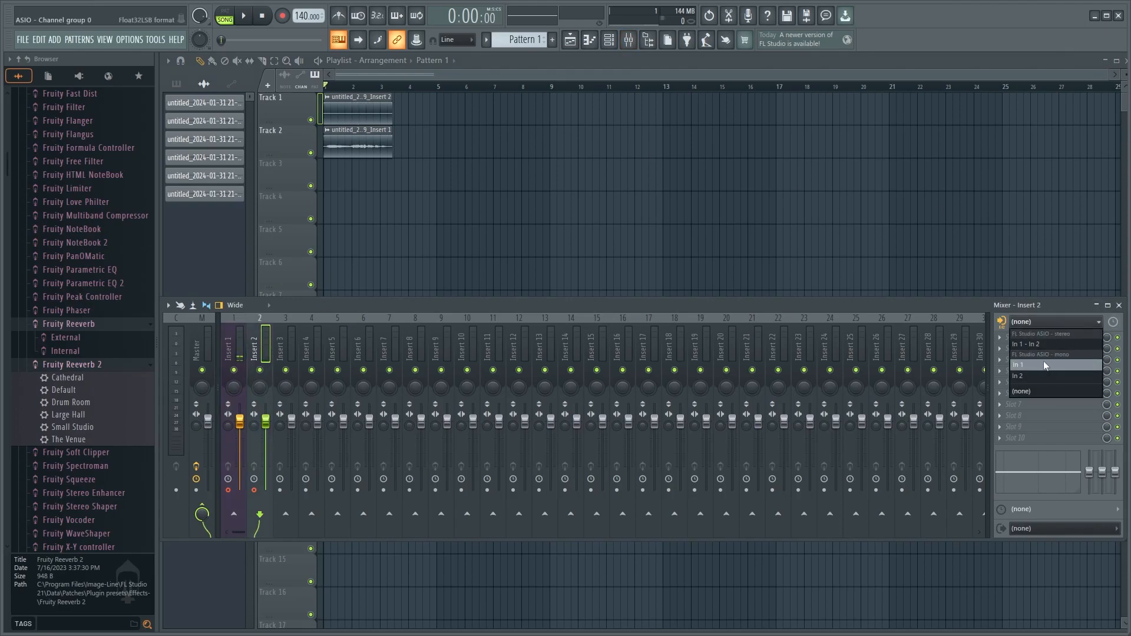
pyautogui.click(1044, 361)
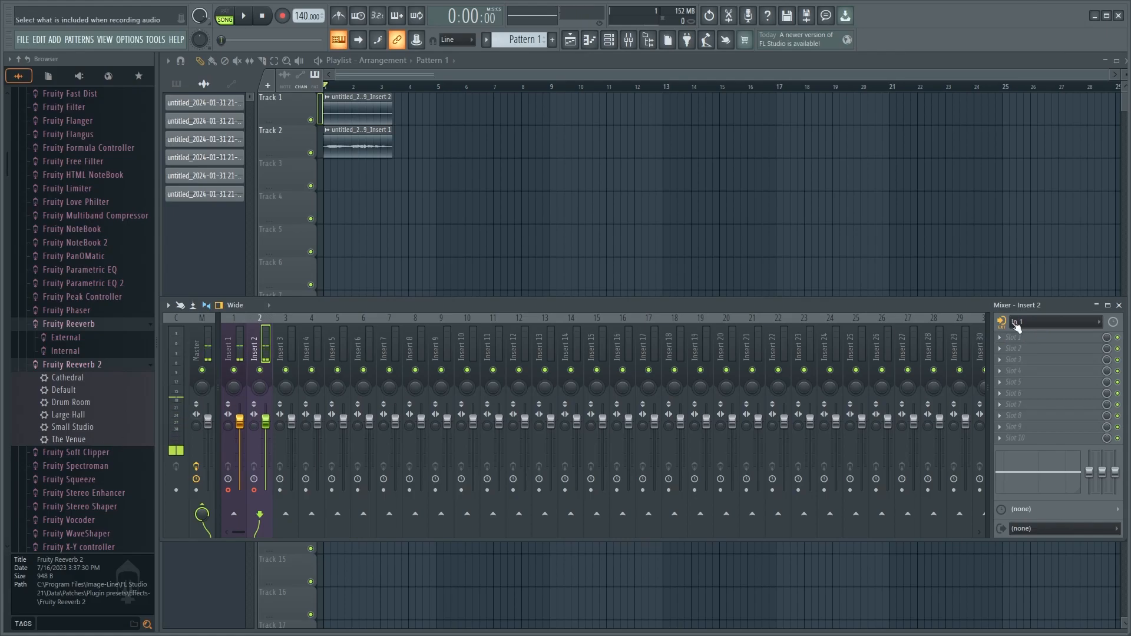
pyautogui.click(1001, 323)
pyautogui.click(1027, 419)
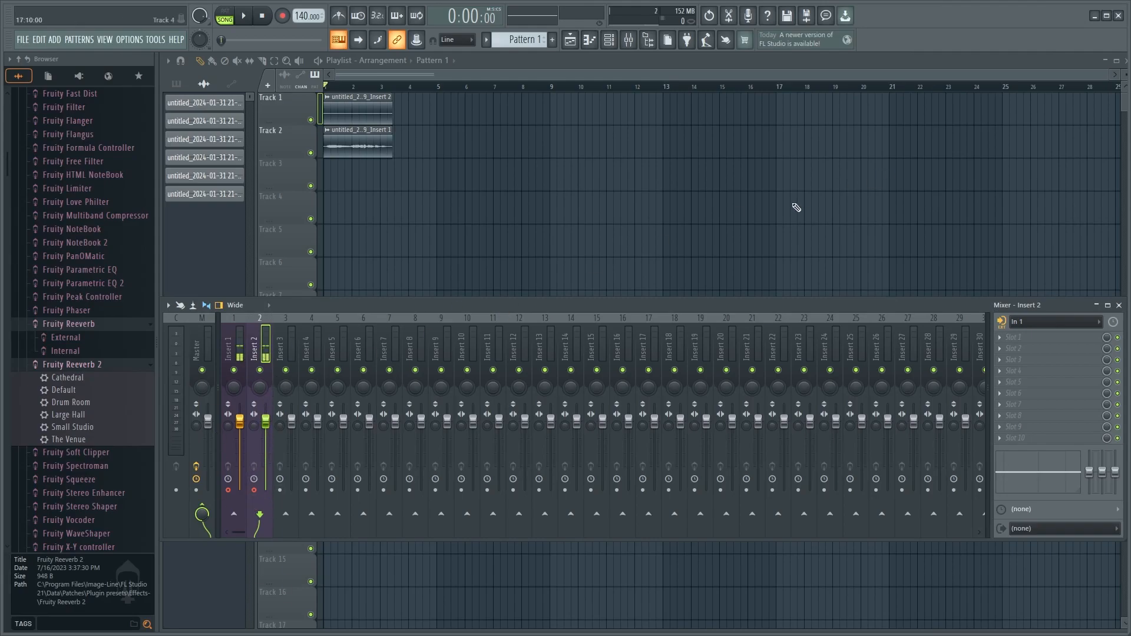
# Step: Select Insert 1 and toggle the mixer window, leaving it closed
pyautogui.click(234, 356)
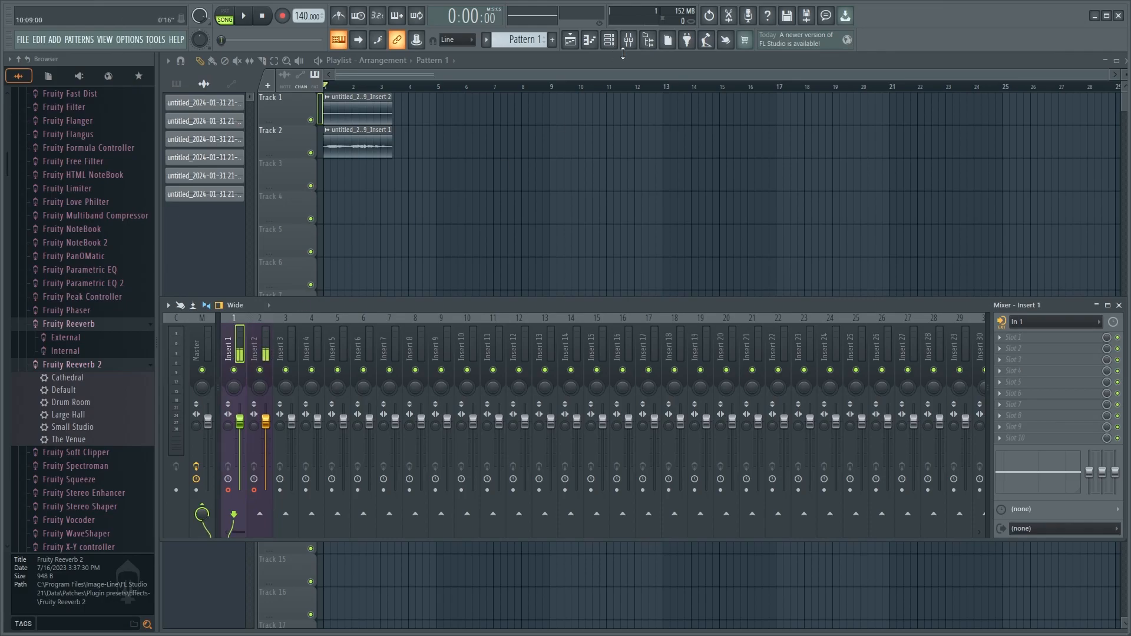
pyautogui.click(629, 42)
pyautogui.click(629, 41)
pyautogui.click(629, 41)
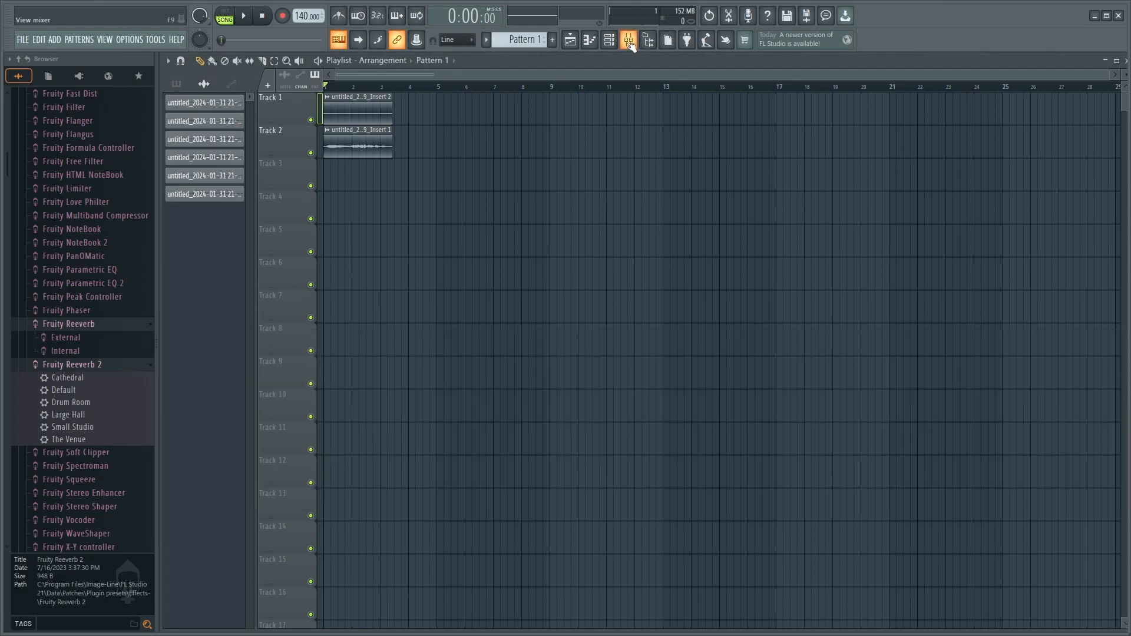
# Step: Reopen the mixer and compare playback with Insert 1 muted and with Insert 2 muted, restoring Insert 2's sound
pyautogui.click(629, 41)
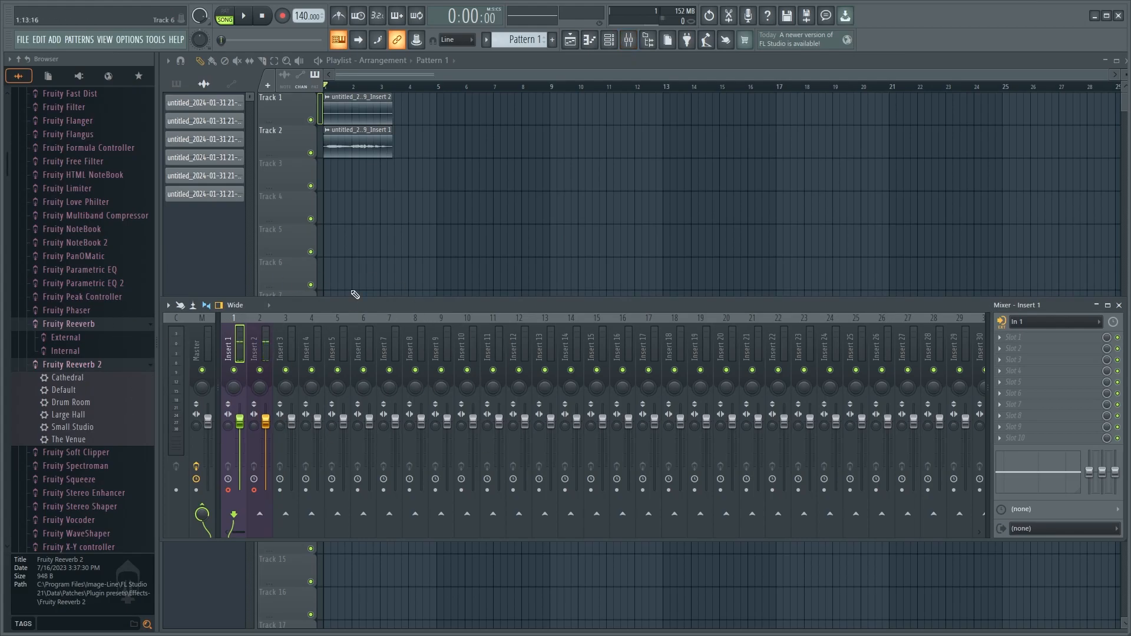
pyautogui.click(235, 371)
pyautogui.press('space')
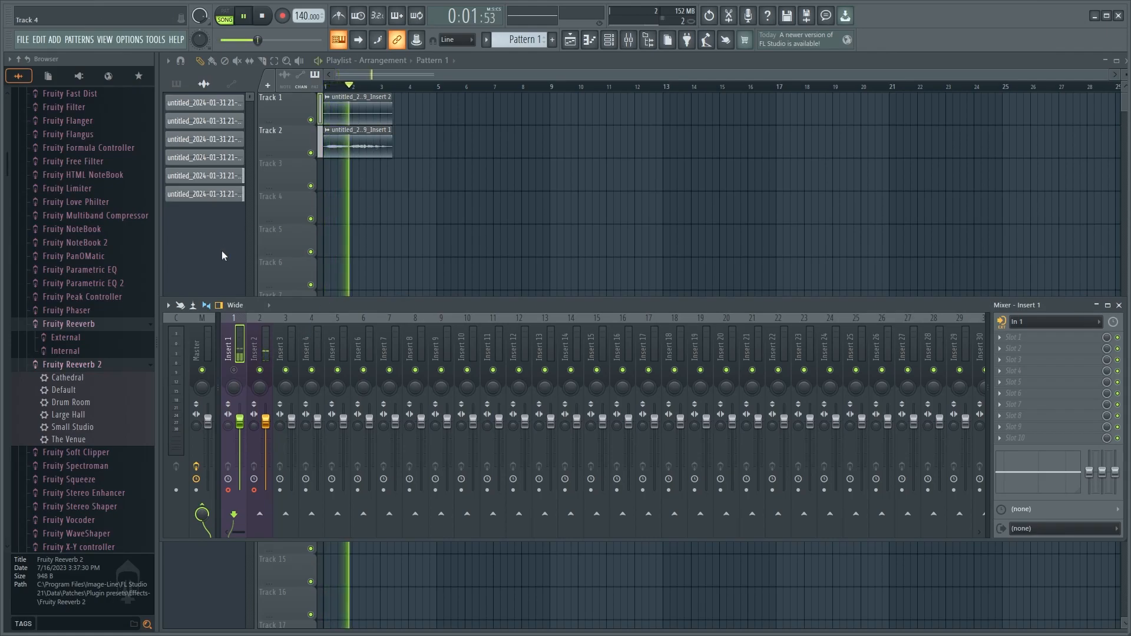
pyautogui.press('space')
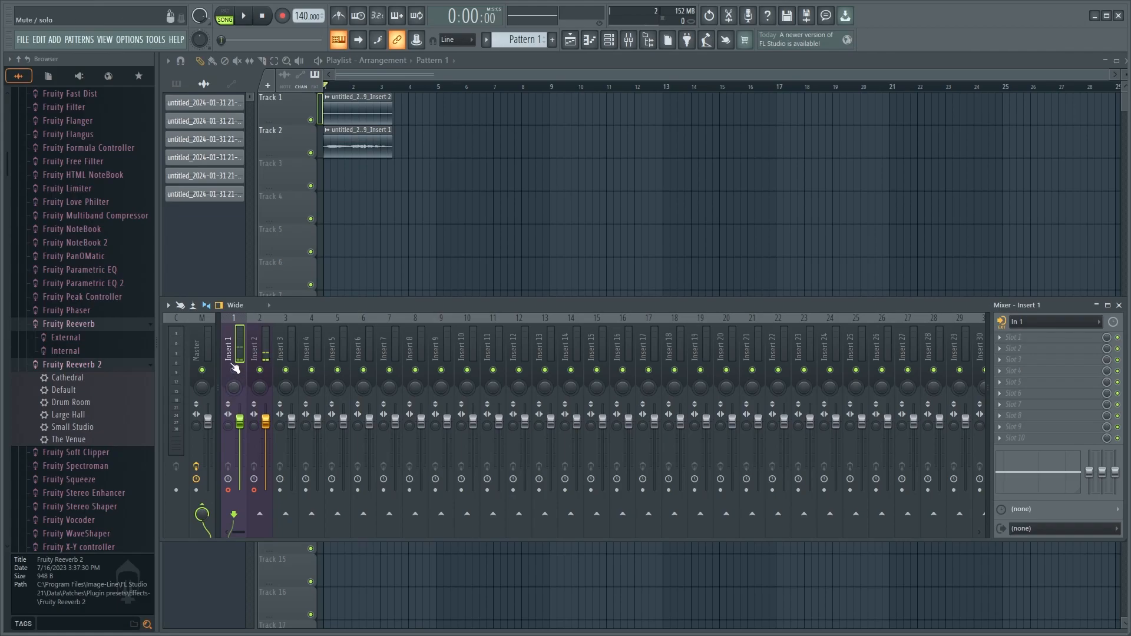
pyautogui.click(260, 370)
pyautogui.press('space')
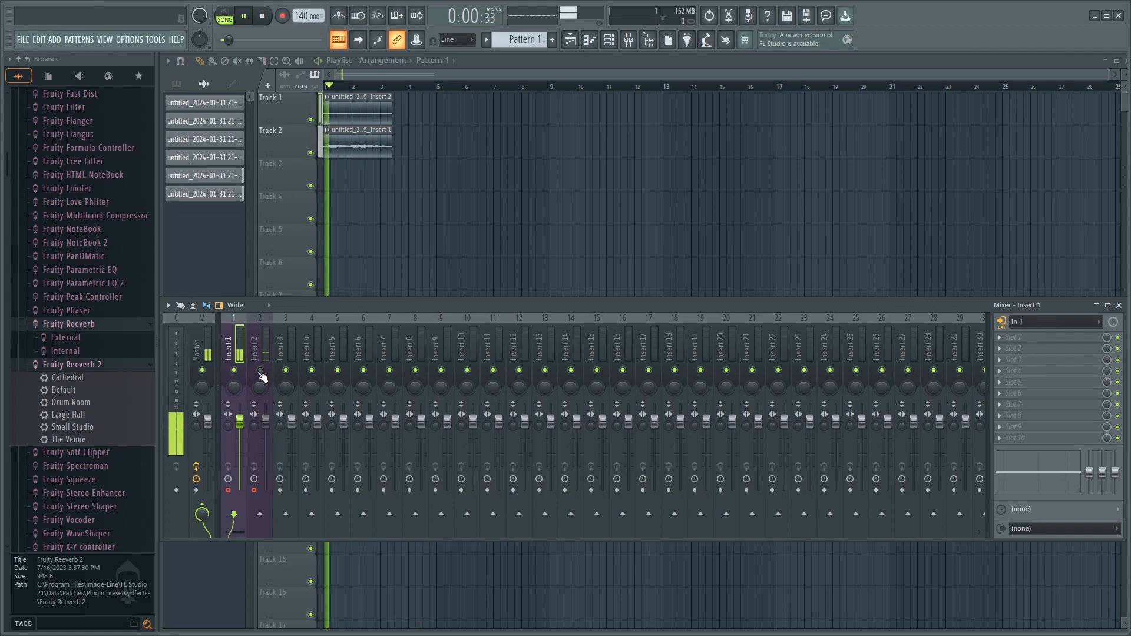
pyautogui.click(259, 369)
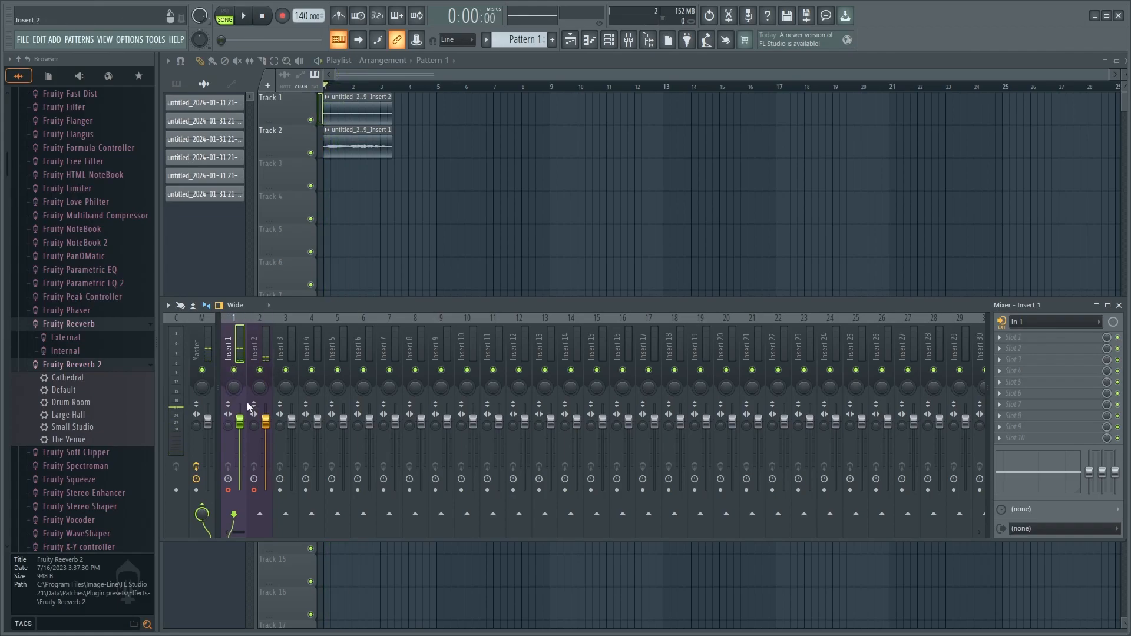
# Step: Disarm Insert 2 and record a brief take with only Insert 1 armed
pyautogui.click(254, 490)
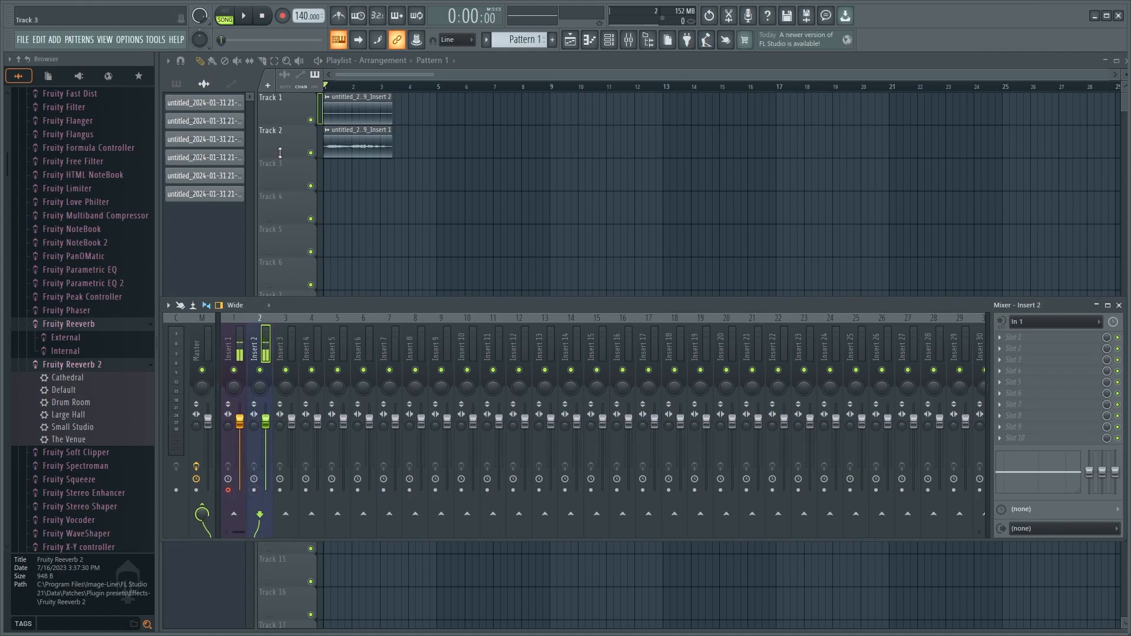
pyautogui.click(282, 16)
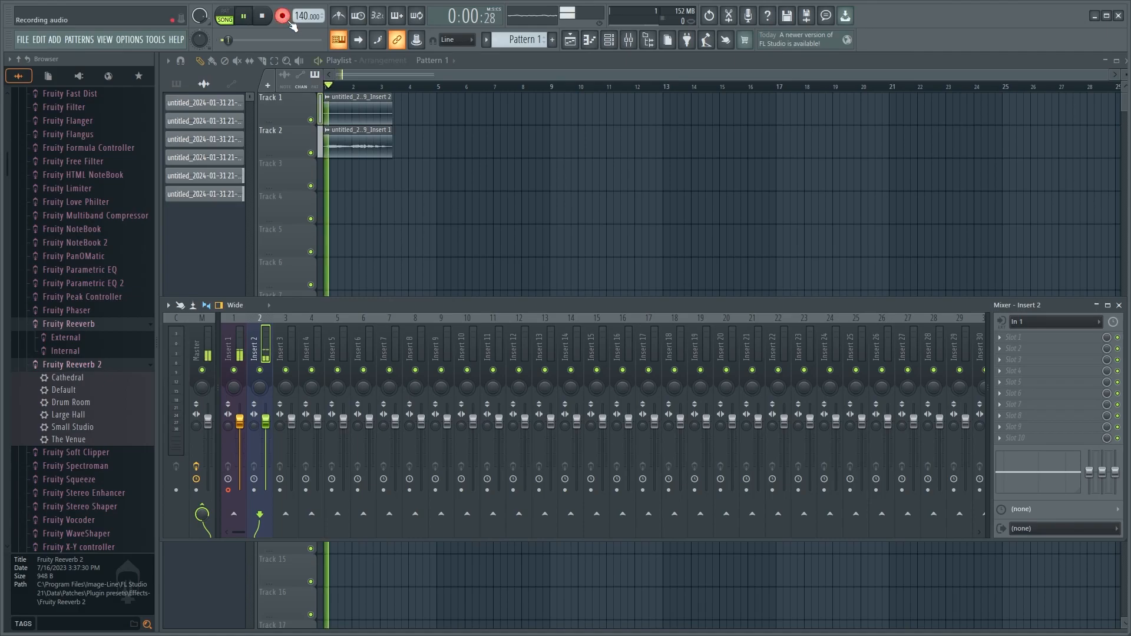
pyautogui.press('space')
# Step: Delete the recorded clips from Tracks 1, 2 and 3 in the playlist
pyautogui.rightClick(357, 145)
pyautogui.rightClick(352, 115)
pyautogui.rightClick(334, 165)
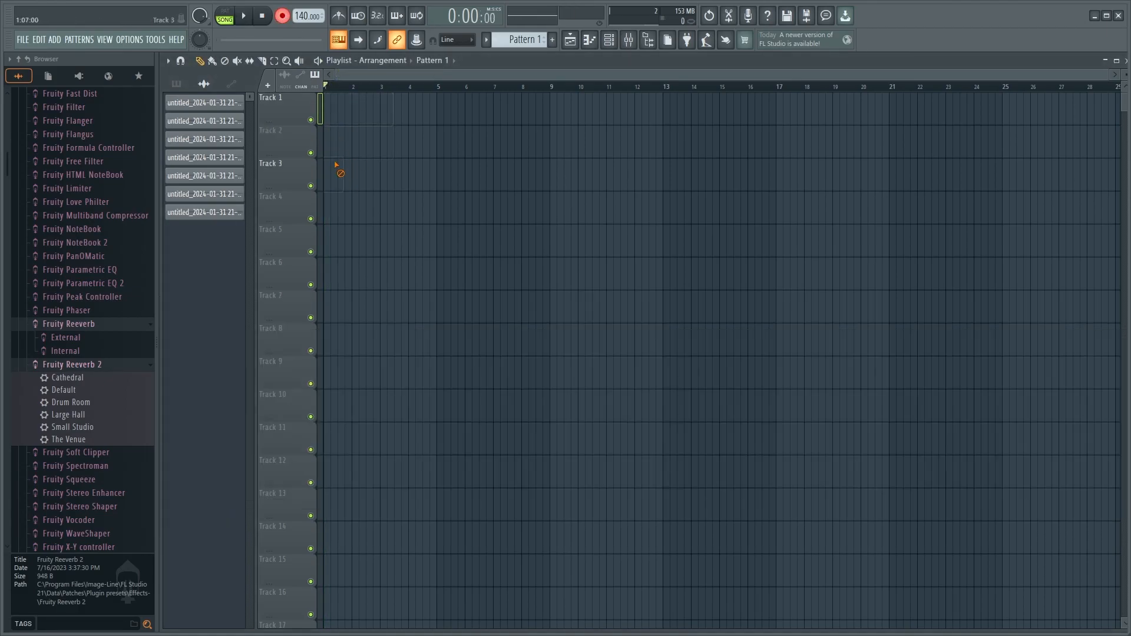
# Step: Reopen the mixer and toggle recording on Inserts 1 and 2, leaving both disarmed
pyautogui.click(630, 43)
pyautogui.click(229, 490)
pyautogui.click(257, 492)
pyautogui.click(230, 491)
pyautogui.click(254, 492)
pyautogui.click(230, 491)
# Step: Set Insert 2's audio input to (none), and close the mixer with Insert 1 selected
pyautogui.click(256, 339)
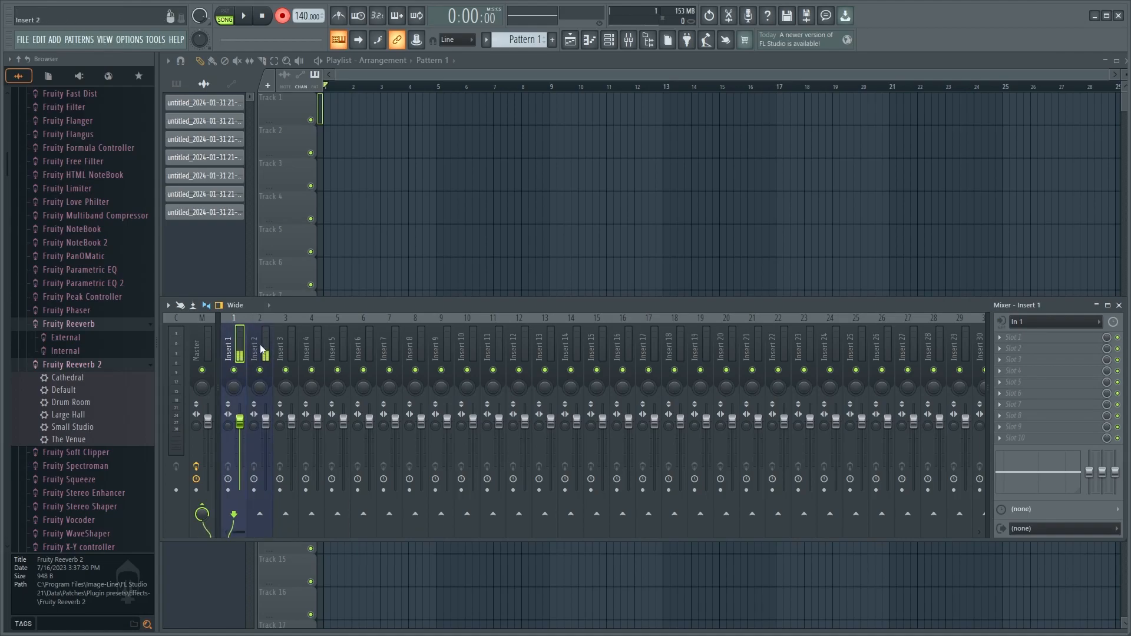
pyautogui.click(1018, 322)
pyautogui.click(1029, 388)
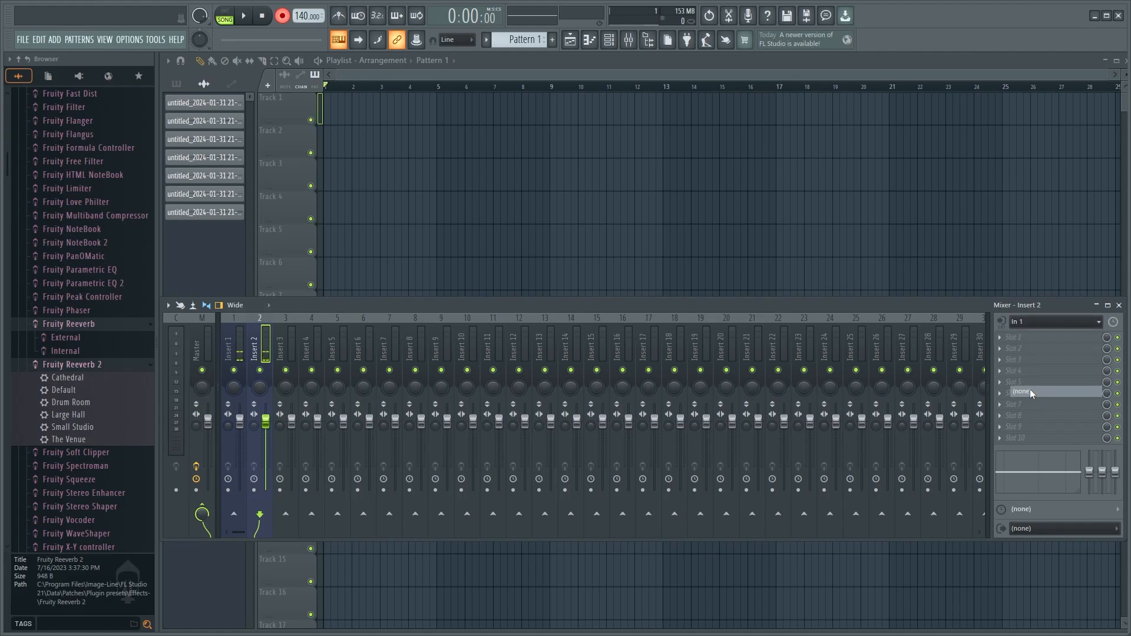
pyautogui.click(233, 354)
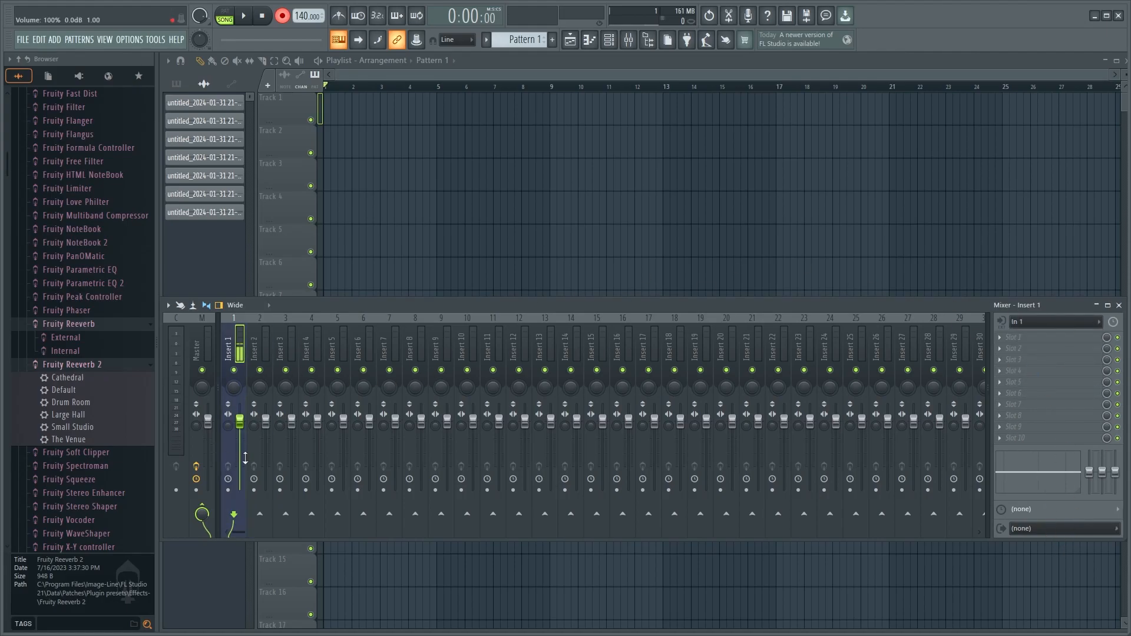
pyautogui.click(1118, 305)
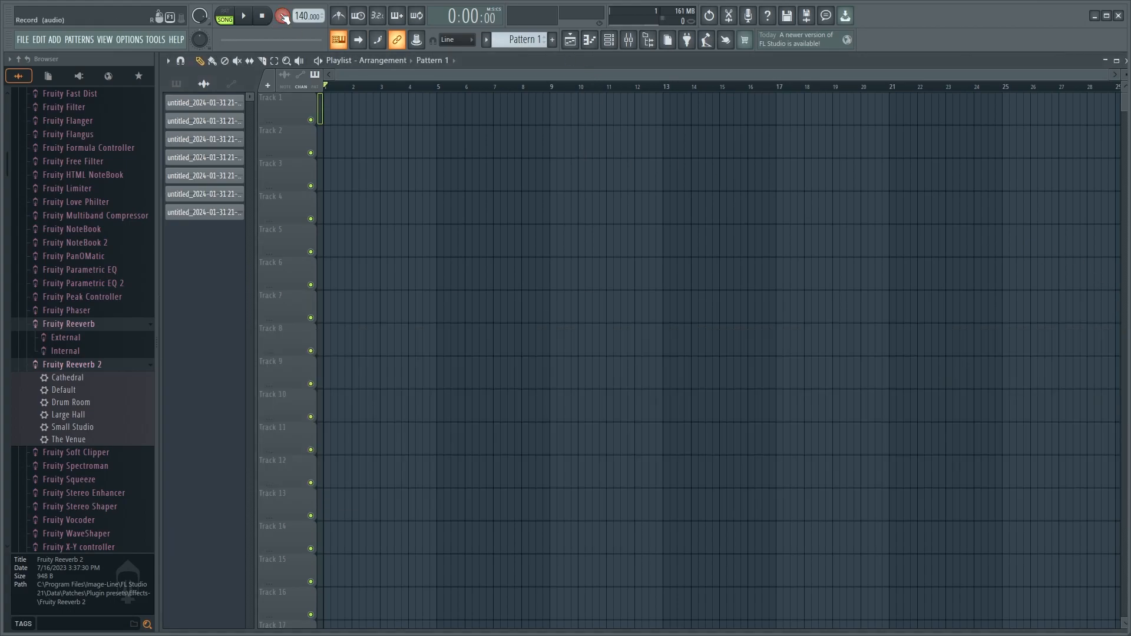
# Step: Reopen the mixer, arm Insert 1, and record a new take onto Track 1
pyautogui.moveTo(339, 94)
pyautogui.mouseDown()
pyautogui.moveTo(414, 89)
pyautogui.moveTo(331, 98)
pyautogui.mouseUp()
pyautogui.click(636, 41)
pyautogui.click(227, 490)
pyautogui.press('space')
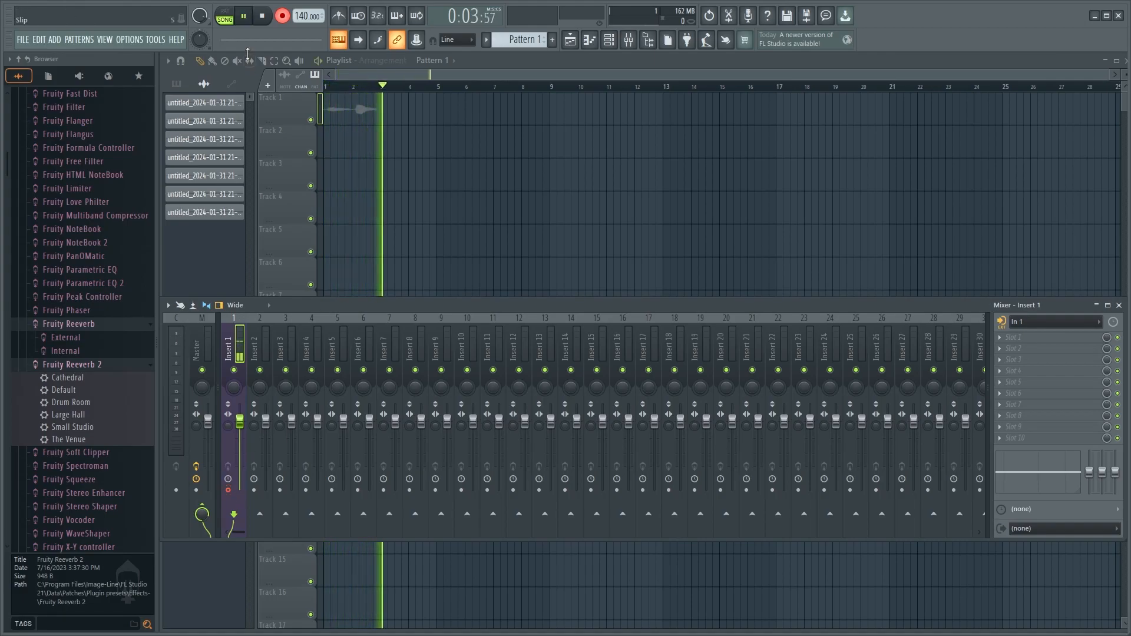
pyautogui.press('space')
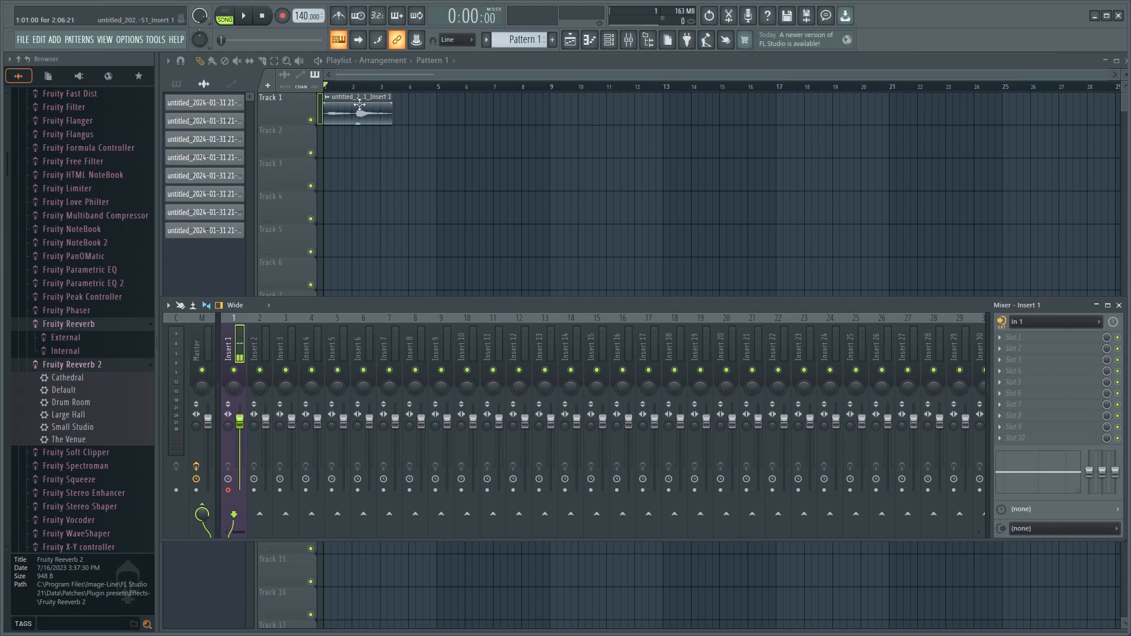
# Step: Use the Draw tool to shorten the recorded clip on Track 1 to a length of about 0:11:05
pyautogui.click(201, 63)
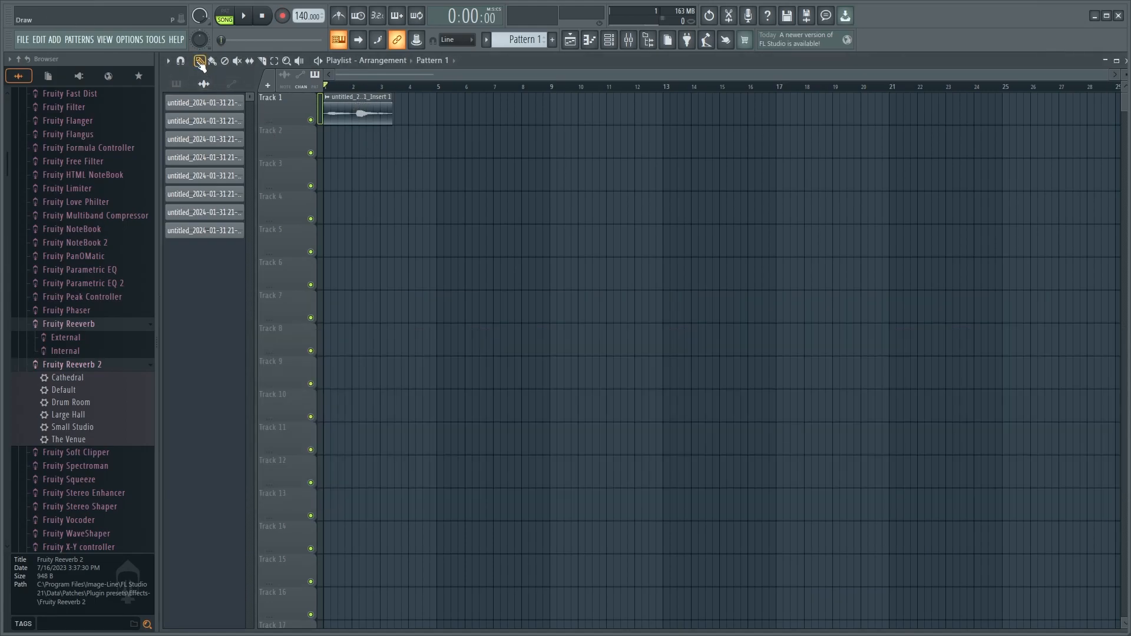
pyautogui.moveTo(359, 112)
pyautogui.mouseDown()
pyautogui.moveTo(593, 112)
pyautogui.moveTo(356, 111)
pyautogui.moveTo(379, 210)
pyautogui.moveTo(408, 111)
pyautogui.moveTo(397, 230)
pyautogui.moveTo(388, 112)
pyautogui.moveTo(518, 295)
pyautogui.moveTo(359, 112)
pyautogui.moveTo(342, 118)
pyautogui.moveTo(366, 122)
pyautogui.moveTo(344, 120)
pyautogui.mouseUp()
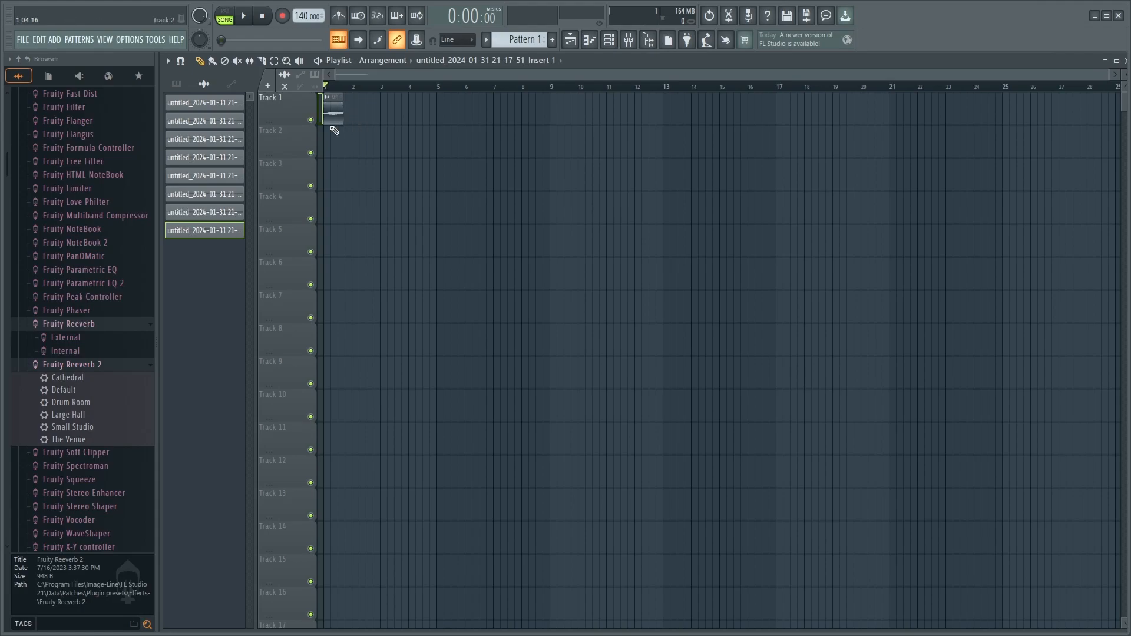
# Step: Examine the shortened clip's waveform on Track 1 at different timeline scales and track heights
pyautogui.scroll(10, 356, 158)
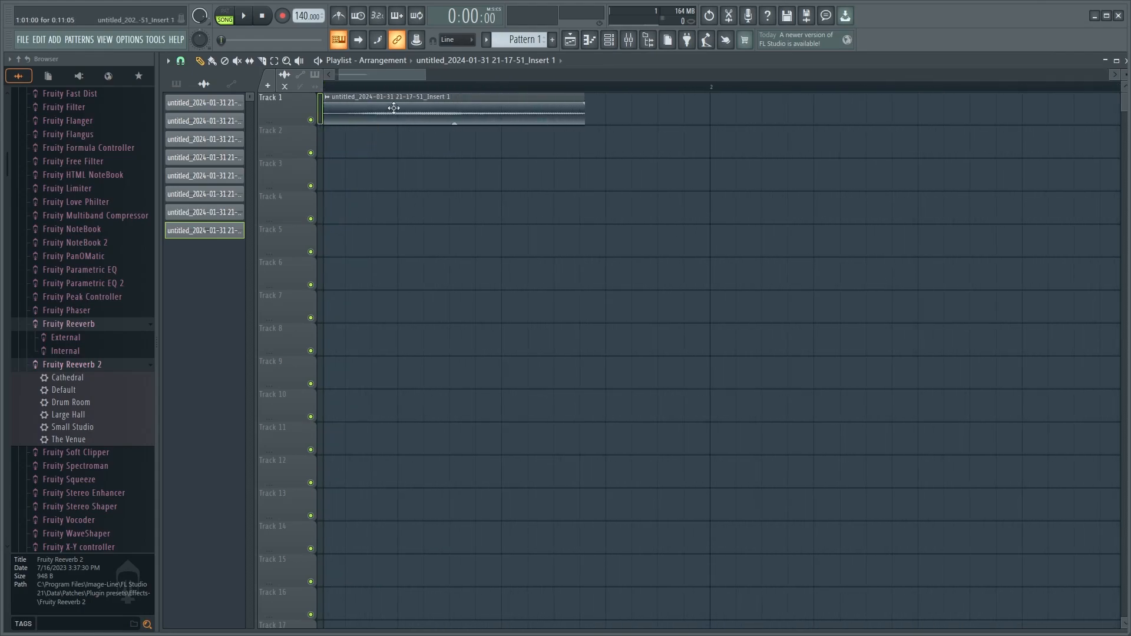
pyautogui.scroll(-2, 450, 220)
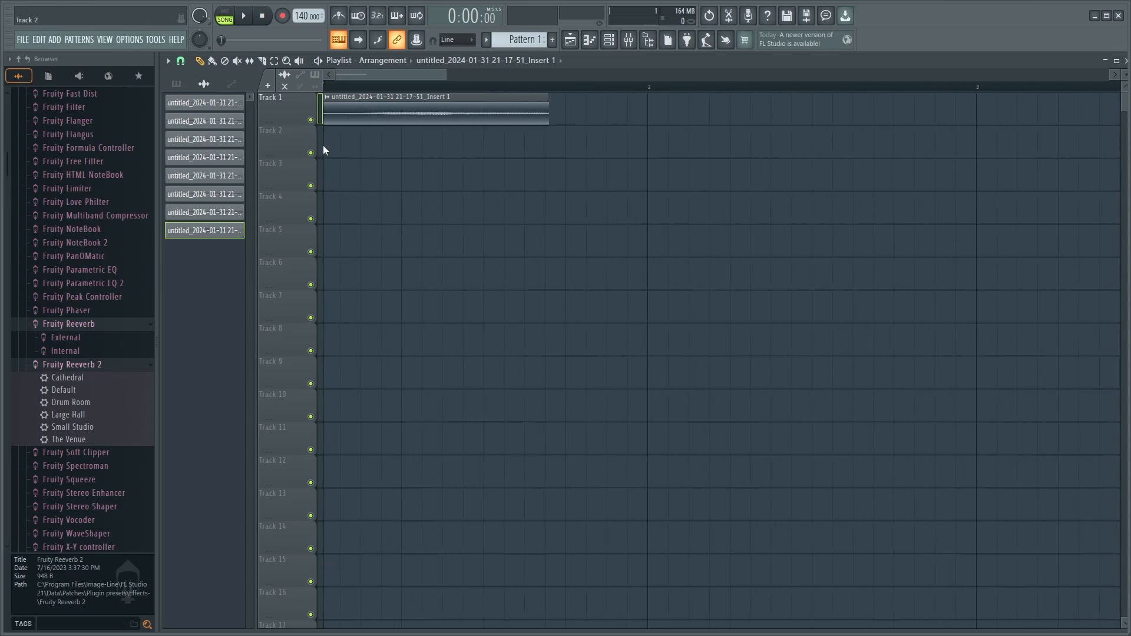
pyautogui.scroll(5, 328, 104)
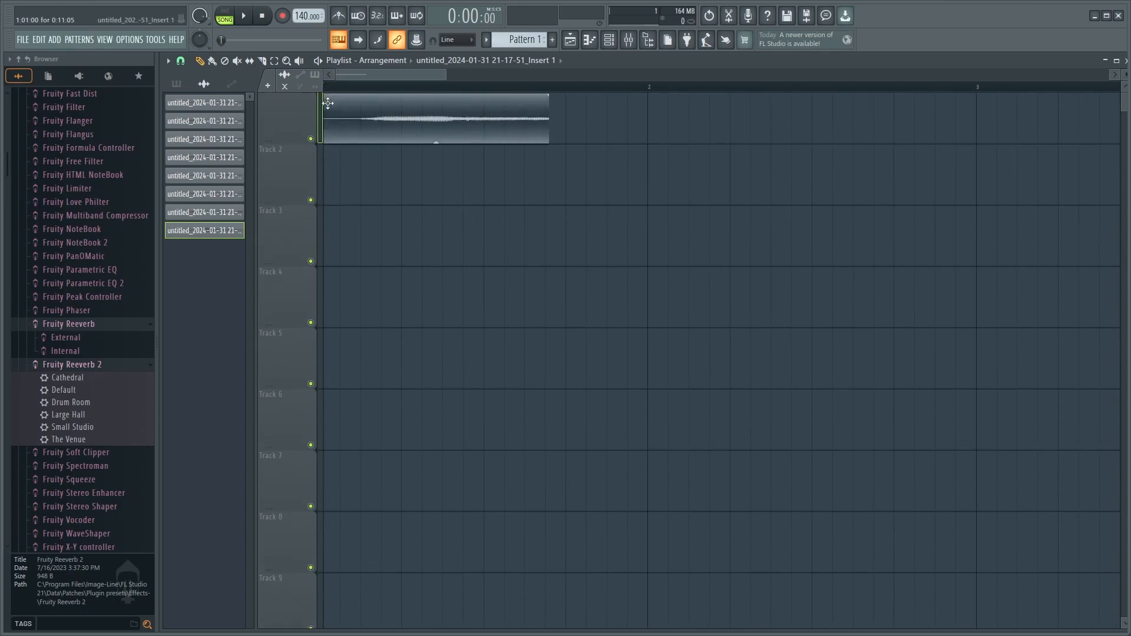
pyautogui.scroll(-3, 367, 154)
pyautogui.scroll(3, 367, 153)
pyautogui.scroll(-4, 407, 144)
pyautogui.scroll(5, 328, 152)
pyautogui.scroll(-6, 350, 143)
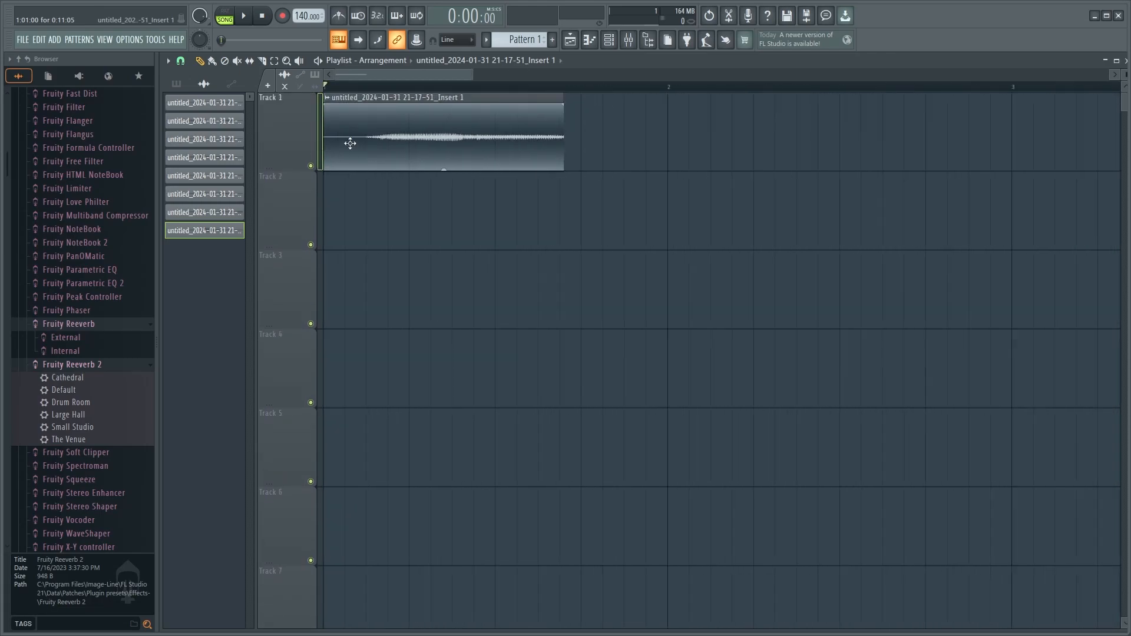
pyautogui.scroll(6, 458, 168)
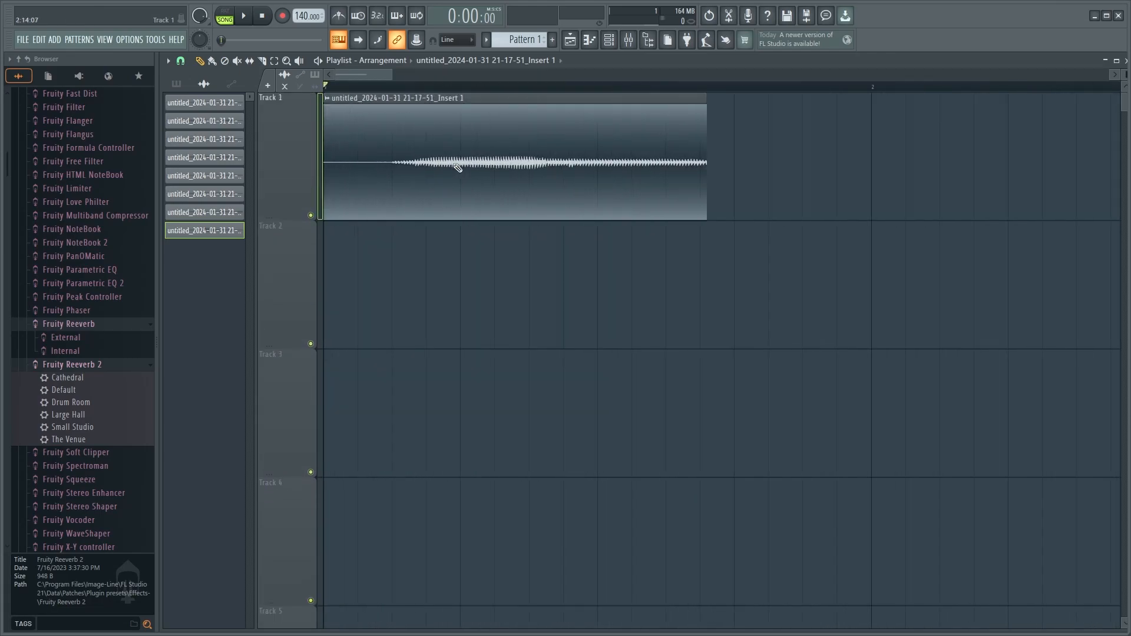
pyautogui.scroll(-5, 458, 167)
pyautogui.scroll(2, 458, 168)
pyautogui.scroll(-3, 458, 168)
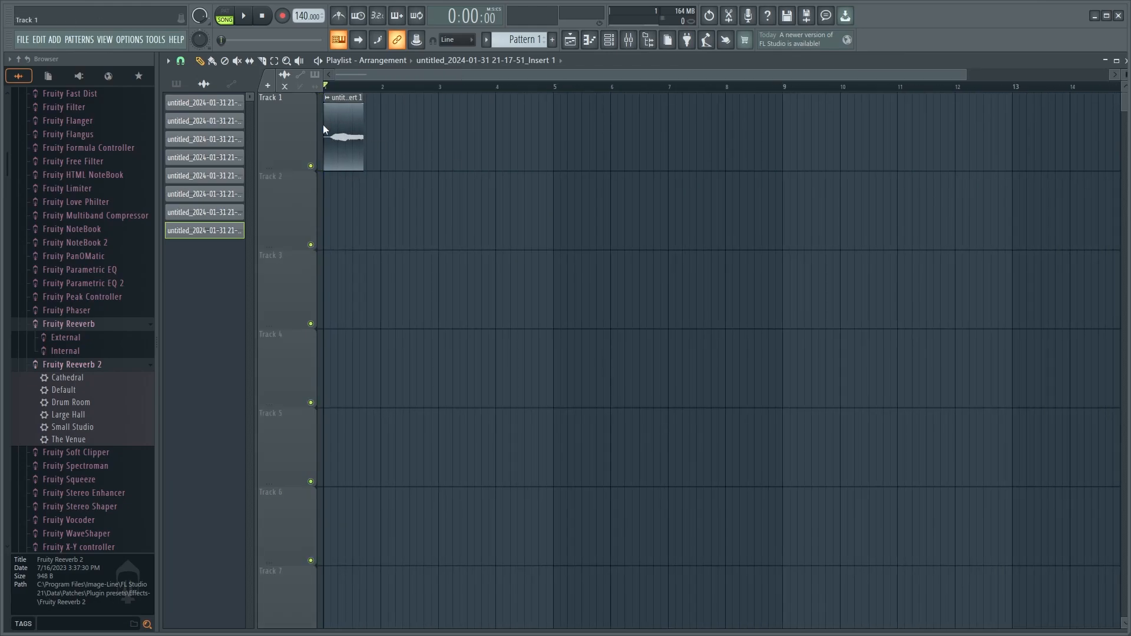
pyautogui.scroll(7, 483, 155)
pyautogui.scroll(-6, 526, 162)
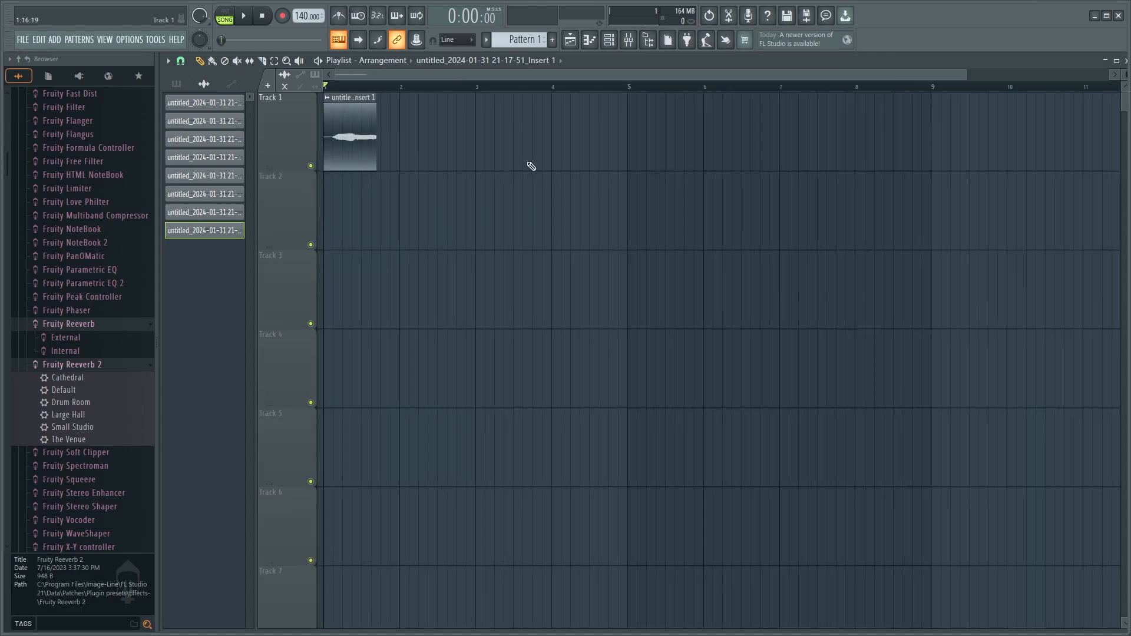
pyautogui.scroll(2, 343, 170)
pyautogui.scroll(-4, 344, 171)
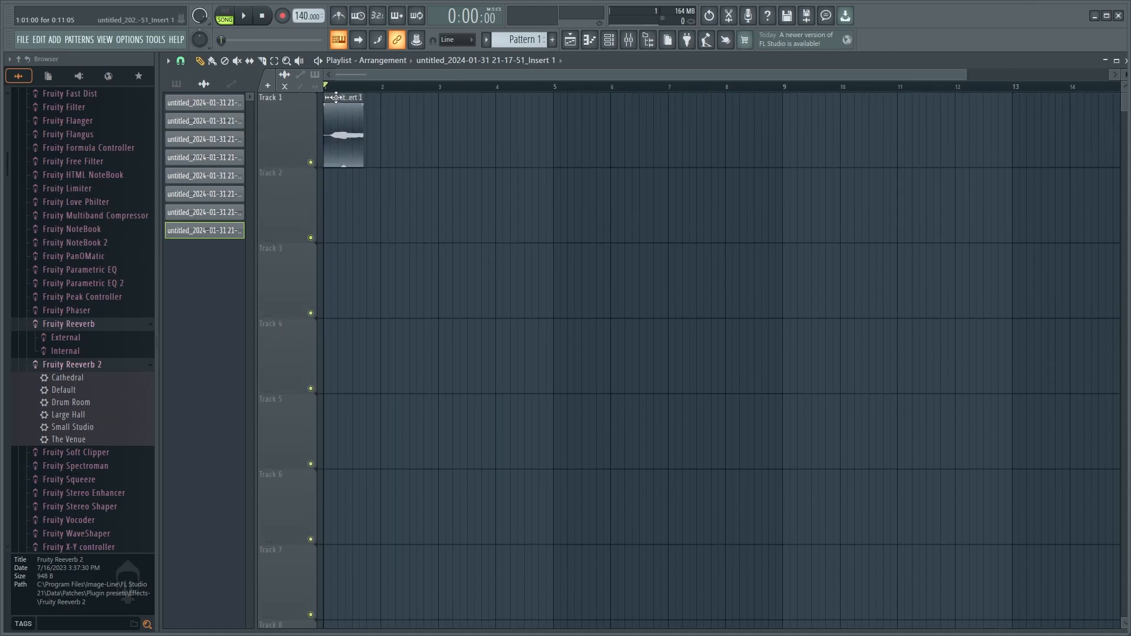
# Step: Play the shortened clip briefly, move the song position forward, and play it again
pyautogui.press('space')
pyautogui.press('space')
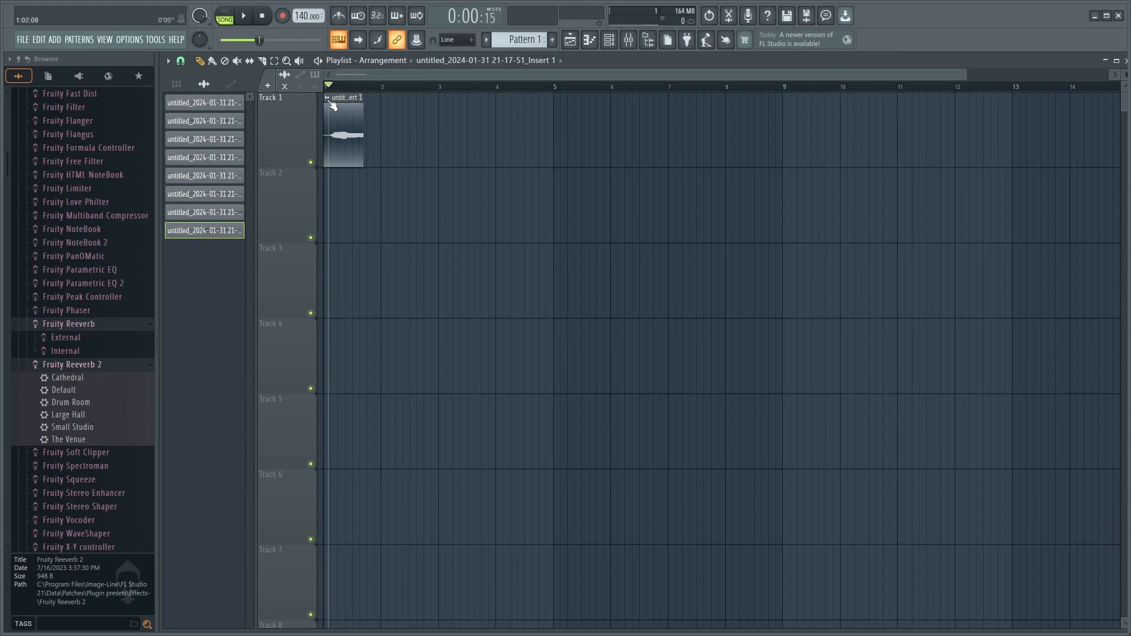
pyautogui.moveTo(249, 39); pyautogui.dragTo(287, 41)
pyautogui.press('space')
pyautogui.press('space')
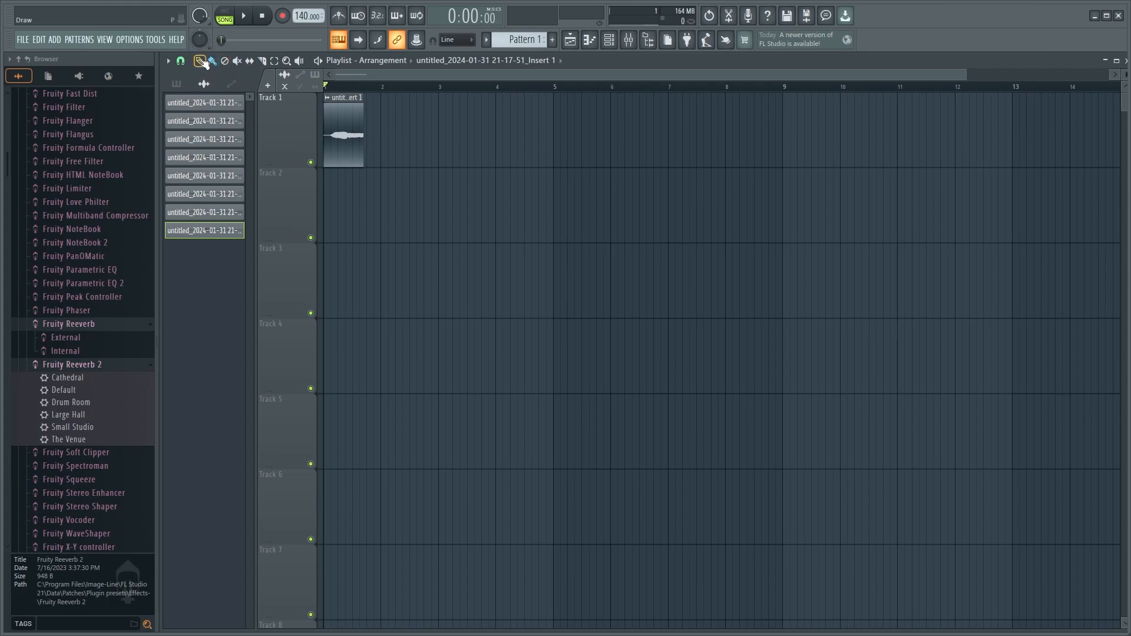
# Step: Paint seven more copies of the shortened clip along Track 1, spaced out to about bar 12
pyautogui.click(384, 129)
pyautogui.click(467, 131)
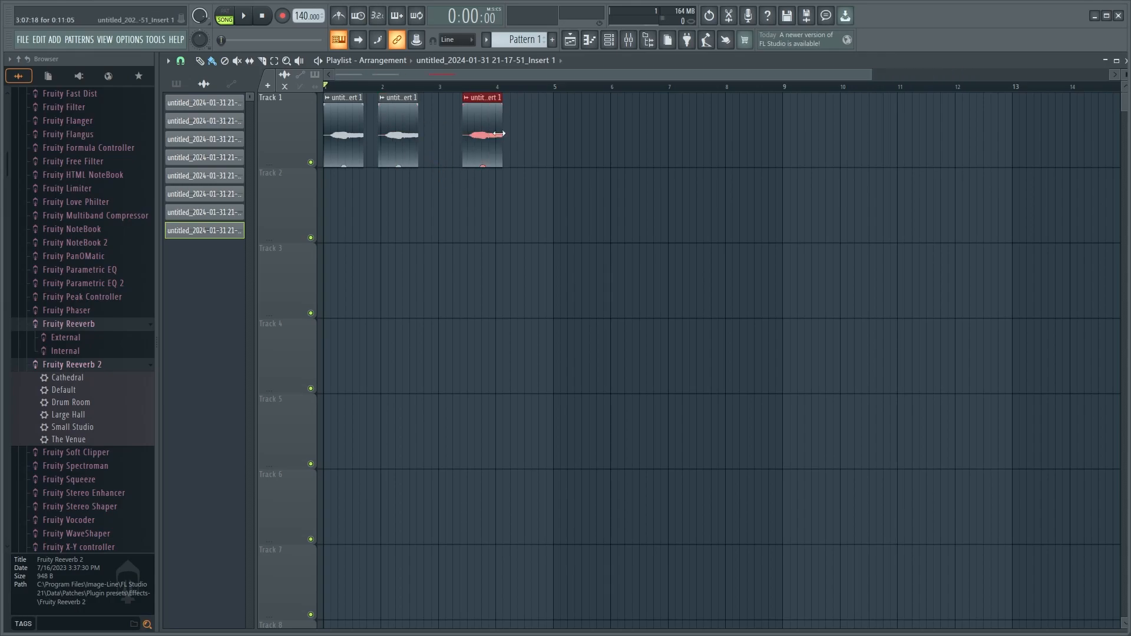
pyautogui.click(609, 131)
pyautogui.click(699, 131)
pyautogui.click(768, 131)
pyautogui.click(869, 132)
pyautogui.click(937, 131)
# Step: Paint seven copies of the clip along Track 2 between bars 1 and 12, and briefly play the arrangement
pyautogui.click(938, 184)
pyautogui.click(856, 197)
pyautogui.click(777, 200)
pyautogui.click(630, 207)
pyautogui.click(493, 200)
pyautogui.click(403, 194)
pyautogui.click(357, 181)
pyautogui.press('space')
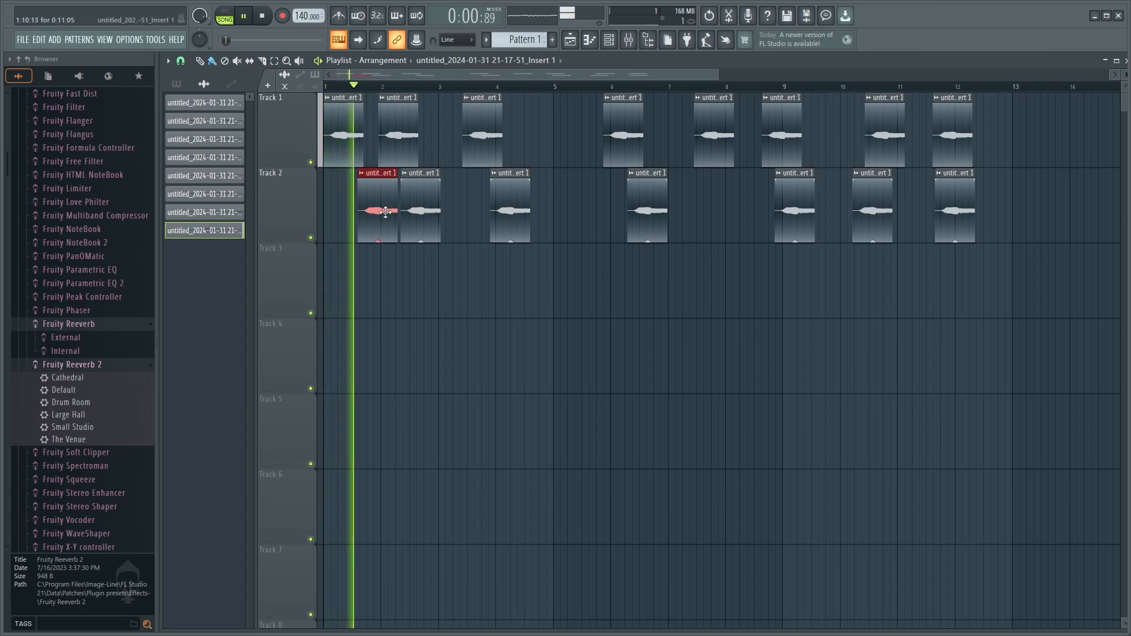
pyautogui.press('space')
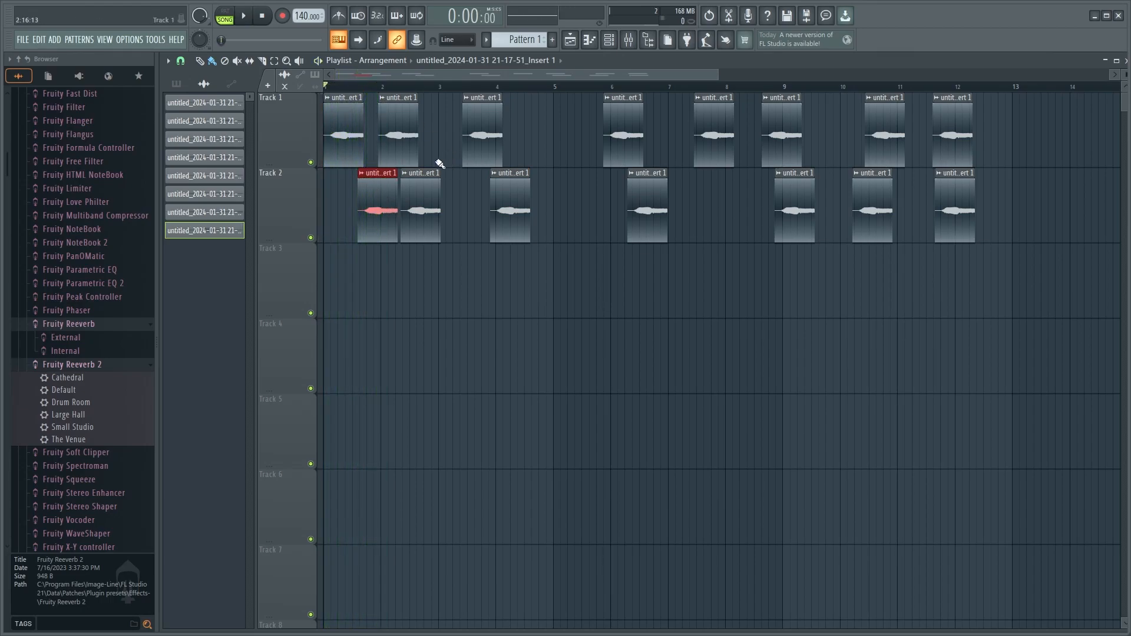
# Step: Erase all the clips on Tracks 1 and 2 with the Delete tool, and undo the erasure
pyautogui.moveTo(333, 212)
pyautogui.mouseDown()
pyautogui.moveTo(687, 220)
pyautogui.moveTo(978, 179)
pyautogui.moveTo(624, 138)
pyautogui.moveTo(321, 135)
pyautogui.mouseUp()
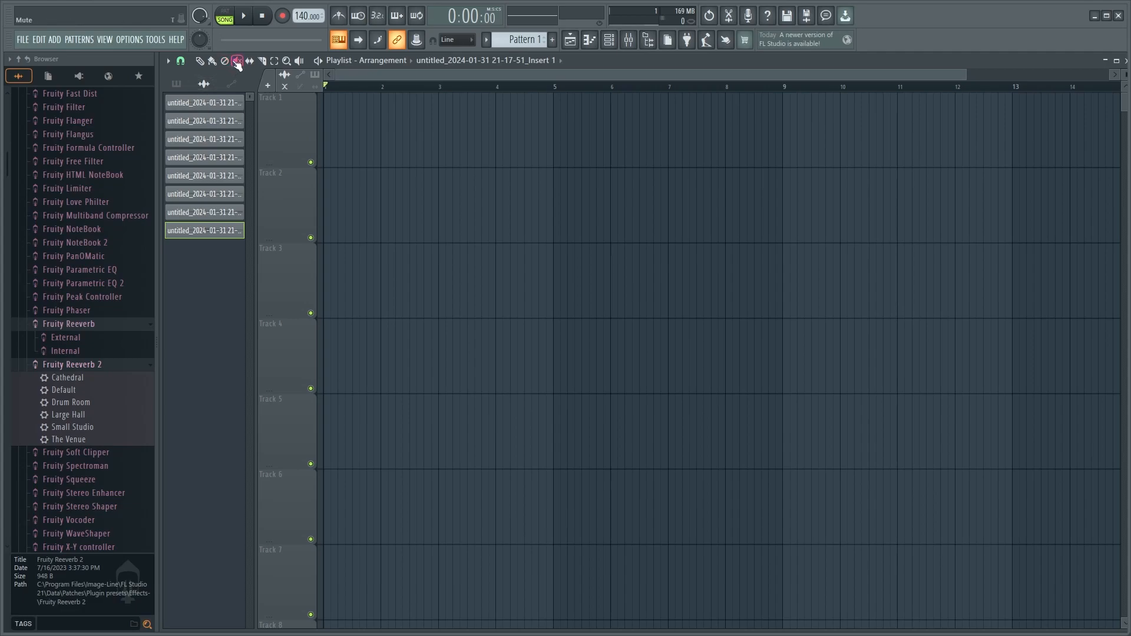
pyautogui.hotkey('ctrl', 'z')
# Step: Mute the first three clips on both Track 1 and Track 2 with the Mute tool, and play the arrangement
pyautogui.click(341, 139)
pyautogui.click(398, 141)
pyautogui.click(383, 195)
pyautogui.click(425, 192)
pyautogui.click(495, 153)
pyautogui.click(505, 195)
pyautogui.press('space')
pyautogui.press('space')
# Step: Unmute the first three clips on Track 1 and the first three on Track 2
pyautogui.click(346, 142)
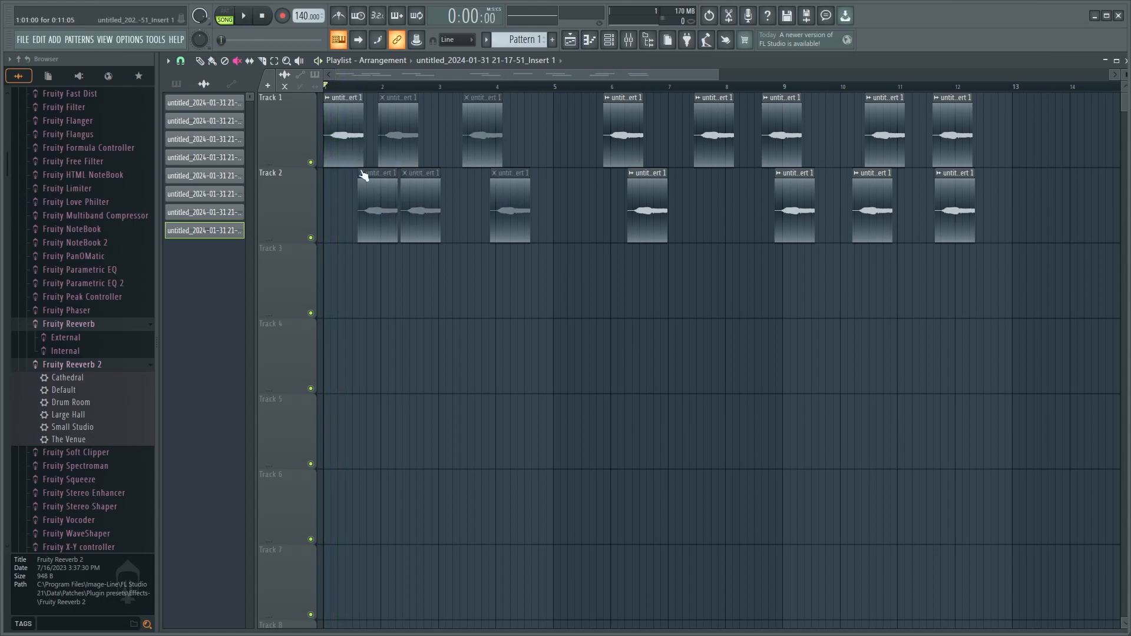
pyautogui.click(374, 190)
pyautogui.click(389, 144)
pyautogui.click(419, 192)
pyautogui.click(480, 137)
pyautogui.click(513, 206)
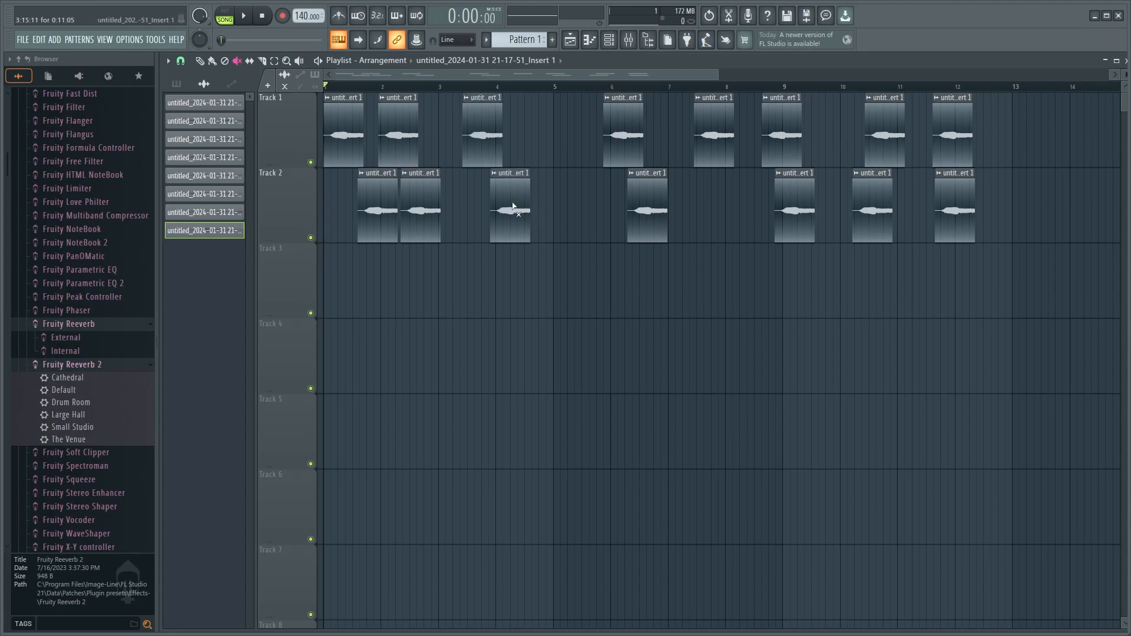
# Step: Delete the third clip on Track 2 and undo the deletion
pyautogui.rightClick(529, 197)
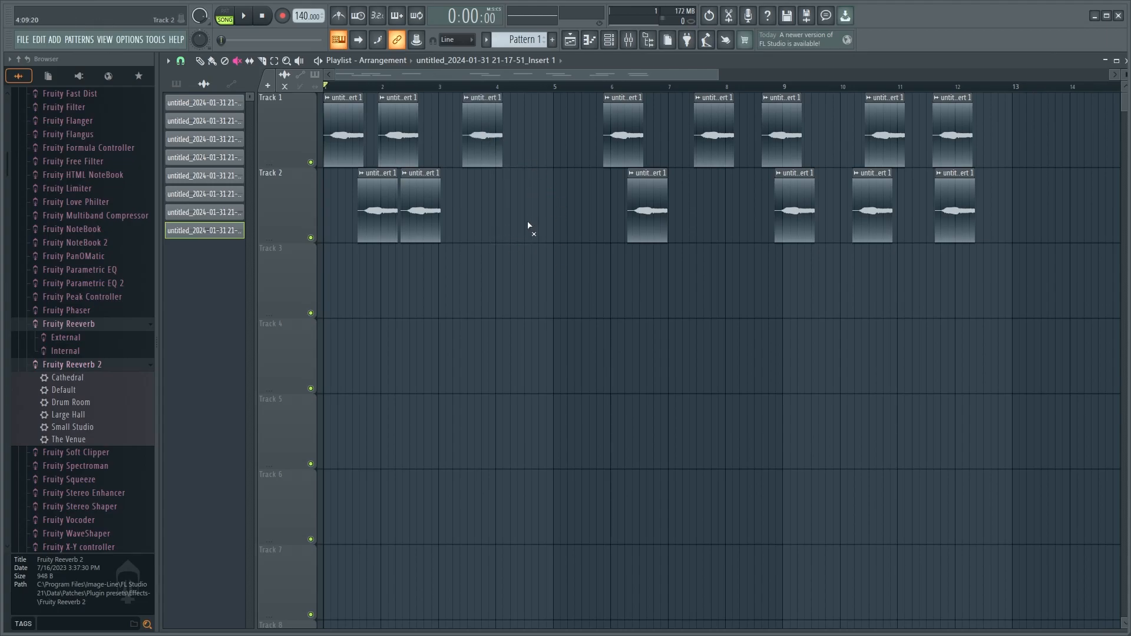
pyautogui.hotkey('ctrl', 'z')
# Step: Slip the third clip on Track 1 in both directions with the Slip tool, and move the playhead to just before bar 4
pyautogui.click(249, 60)
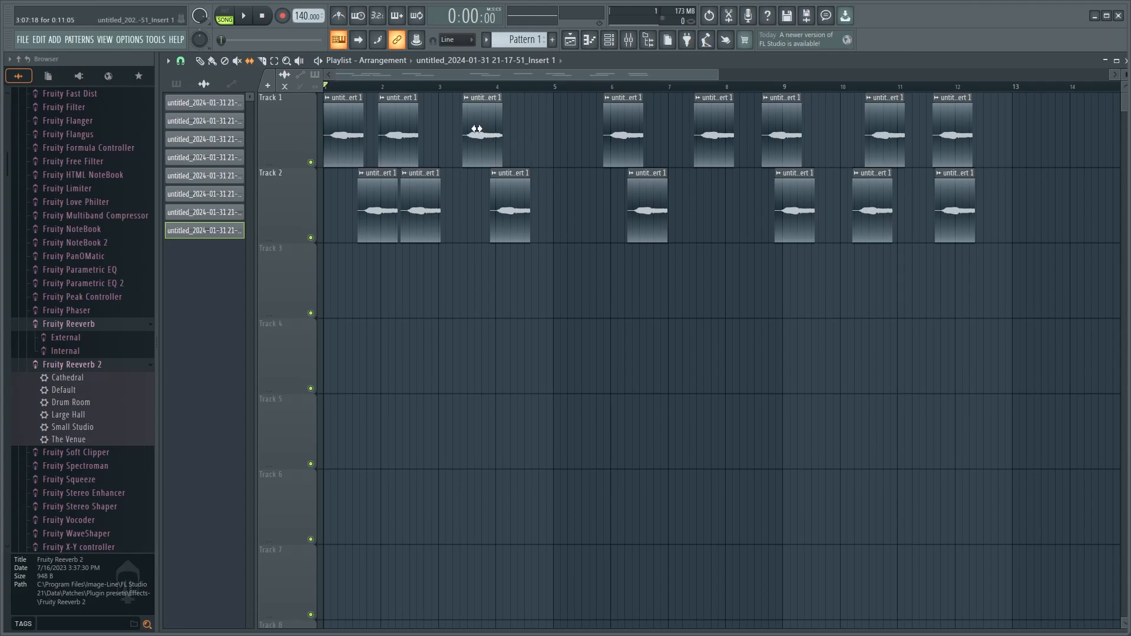
pyautogui.moveTo(463, 140); pyautogui.dragTo(422, 150)
pyautogui.moveTo(491, 147); pyautogui.dragTo(539, 148)
pyautogui.moveTo(479, 86); pyautogui.dragTo(492, 109)
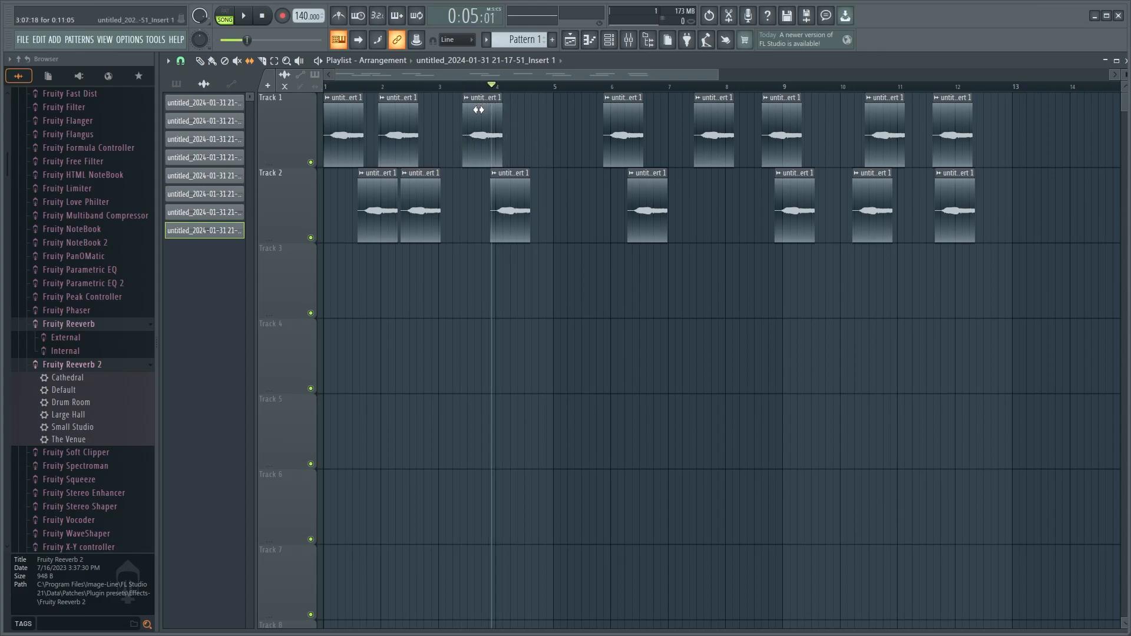
# Step: Slip the audio inside the third clip on Track 1, play it from the clip's start, and delete the clip
pyautogui.moveTo(502, 160); pyautogui.dragTo(438, 145)
pyautogui.click(250, 61)
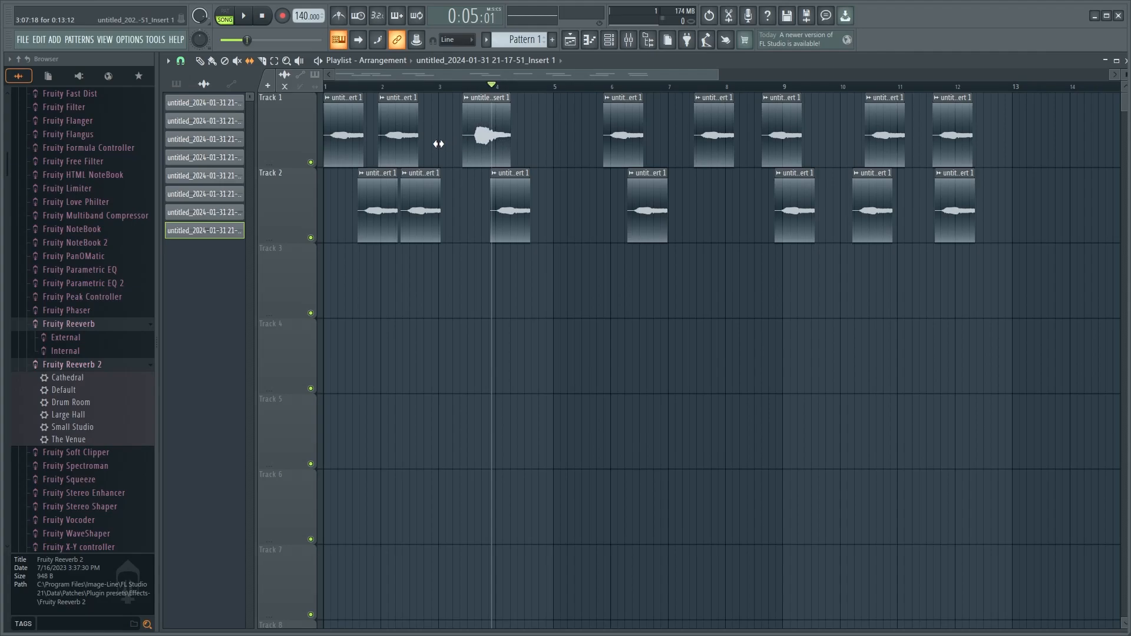
pyautogui.moveTo(491, 88); pyautogui.dragTo(465, 88)
pyautogui.press('space')
pyautogui.press('space')
pyautogui.moveTo(490, 146); pyautogui.dragTo(548, 143)
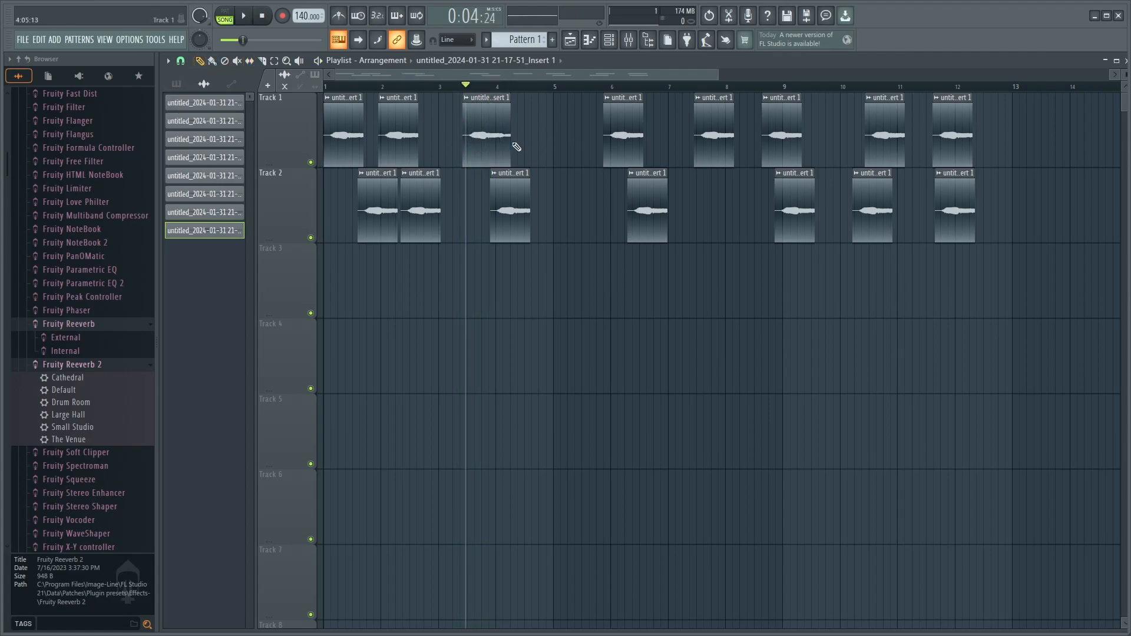
pyautogui.rightClick(493, 132)
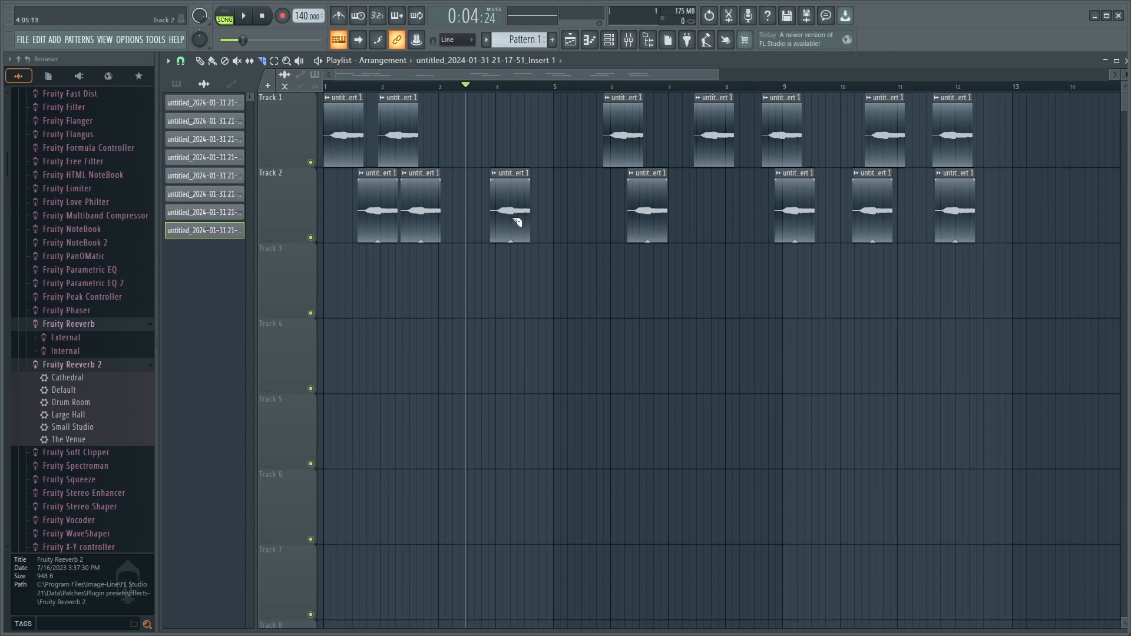
# Step: Slice the third clip on Track 2 with the Slice tool, undoing the cut each of the two times
pyautogui.scroll(6, 517, 222)
pyautogui.moveTo(512, 114); pyautogui.dragTo(527, 322)
pyautogui.scroll(-4, 510, 247)
pyautogui.scroll(5, 498, 179)
pyautogui.hotkey('ctrl', 'z')
pyautogui.moveTo(532, 110); pyautogui.dragTo(550, 354)
pyautogui.scroll(-3, 550, 353)
pyautogui.scroll(4, 556, 149)
pyautogui.hotkey('ctrl', 'z')
# Step: Slice the third clip on Track 2 in half, delete its second half, and play from just before the remaining piece
pyautogui.moveTo(556, 149); pyautogui.dragTo(560, 333)
pyautogui.scroll(-4, 582, 245)
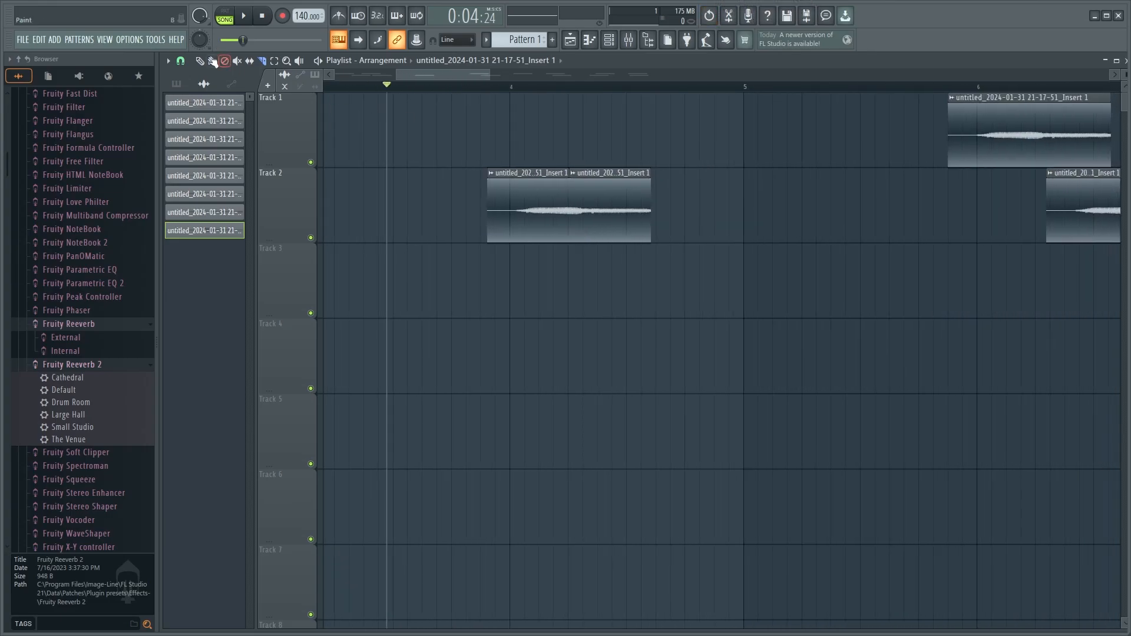
pyautogui.rightClick(613, 222)
pyautogui.click(483, 86)
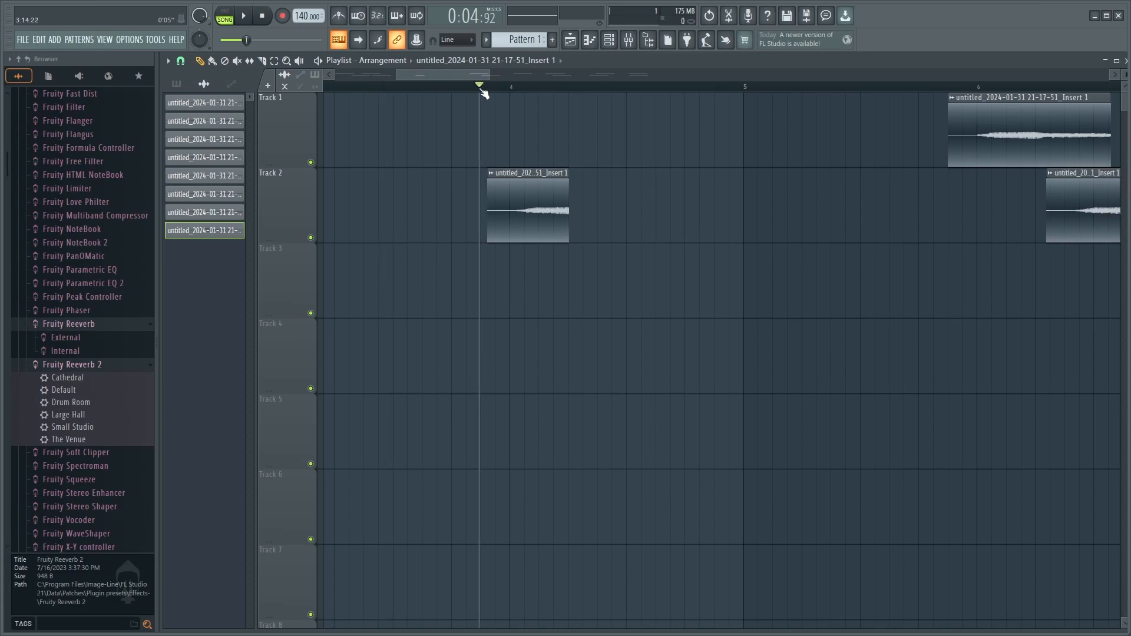
pyautogui.press('space')
# Step: Box-select the shortened third clip on Track 2 with the Select tool
pyautogui.scroll(-4, 643, 235)
pyautogui.scroll(7, 666, 222)
pyautogui.scroll(-4, 539, 199)
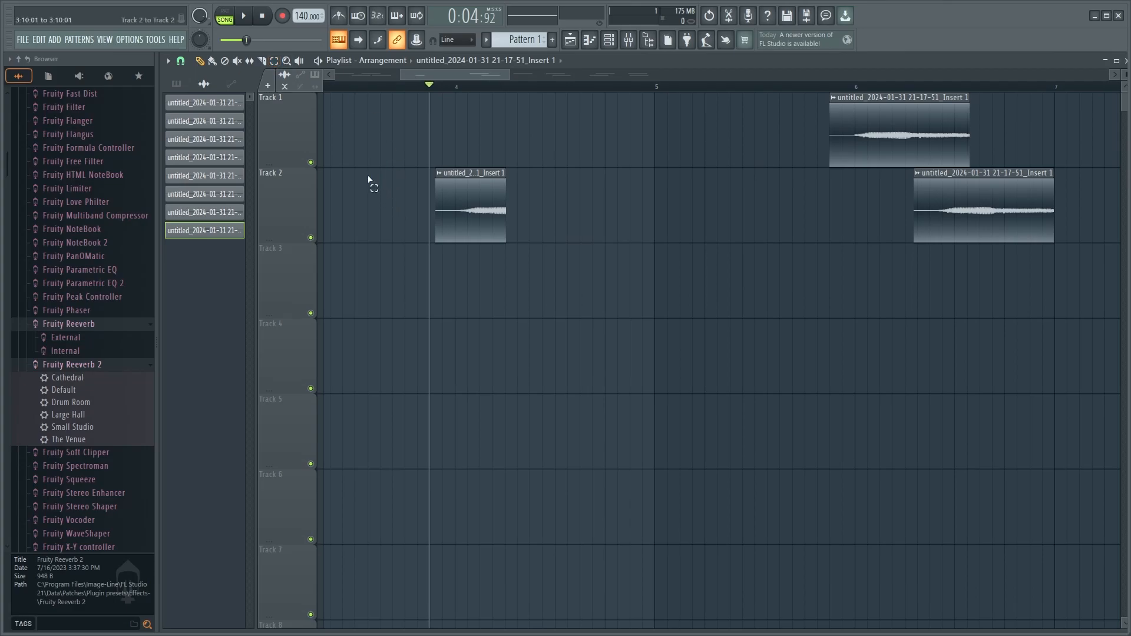
pyautogui.moveTo(369, 180); pyautogui.dragTo(648, 284)
pyautogui.moveTo(383, 139); pyautogui.dragTo(598, 327)
pyautogui.moveTo(379, 138); pyautogui.dragTo(543, 220)
pyautogui.moveTo(412, 186); pyautogui.dragTo(573, 282)
pyautogui.moveTo(361, 177); pyautogui.dragTo(431, 189)
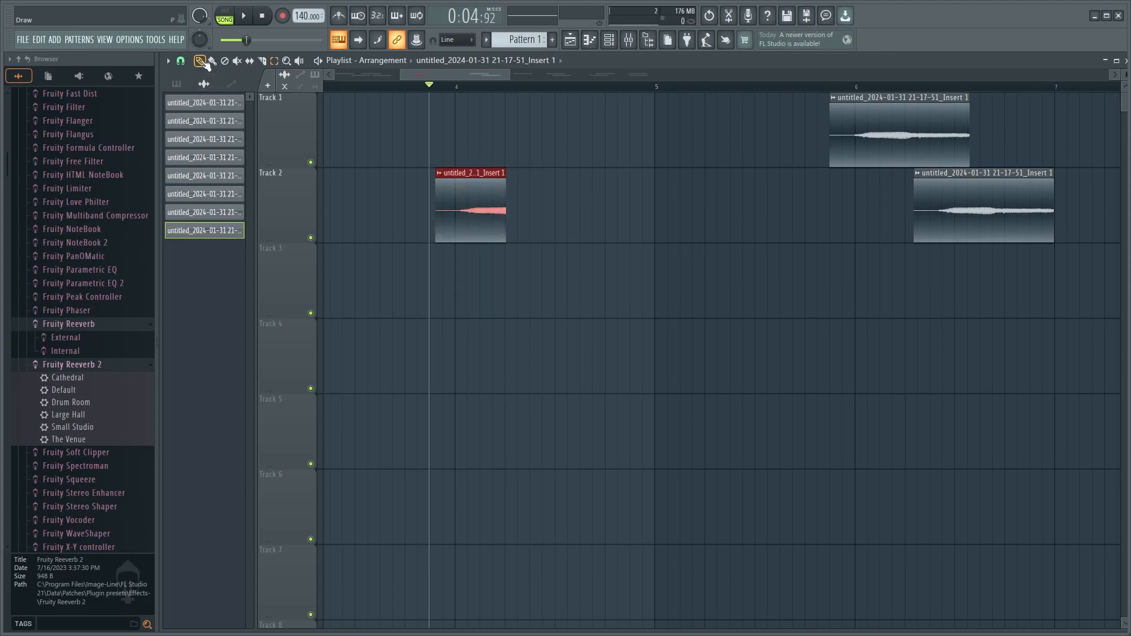
# Step: Zoom the playlist in and out around the short Track 2 clip with the Zoom tool
pyautogui.click(409, 192)
pyautogui.click(406, 204)
pyautogui.click(409, 203)
pyautogui.click(429, 200)
pyautogui.click(437, 199)
pyautogui.click(522, 202)
pyautogui.click(445, 204)
pyautogui.click(391, 217)
pyautogui.click(351, 212)
pyautogui.click(351, 212)
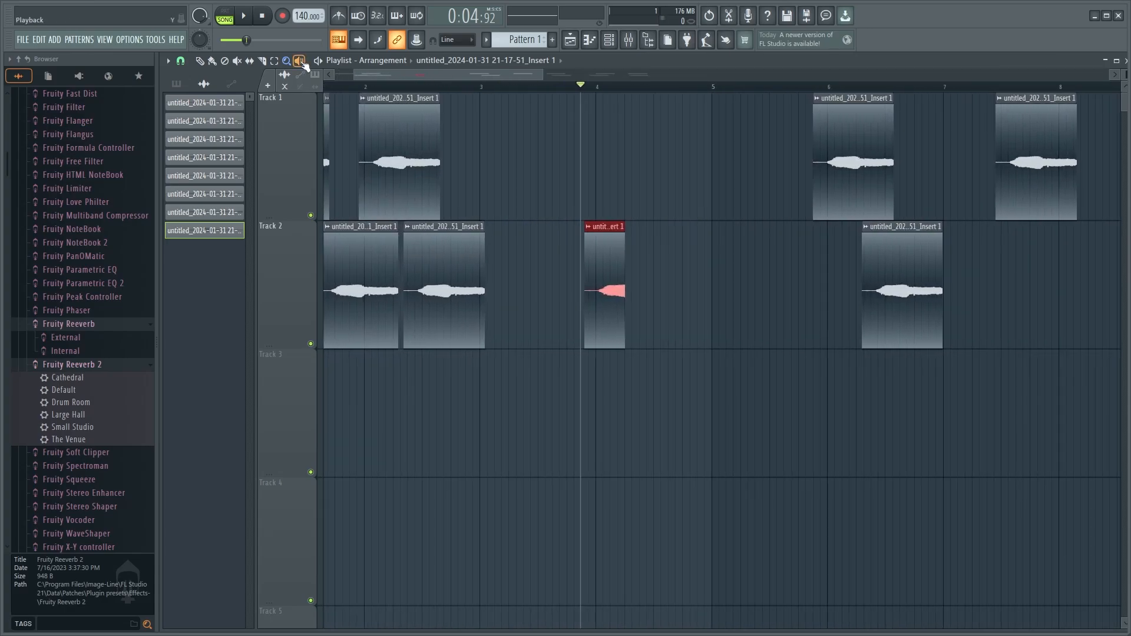
# Step: Audition individual playlist clips with the Playback tool, switch back to the Draw tool, and return the playhead to the song start
pyautogui.moveTo(604, 265); pyautogui.dragTo(602, 275)
pyautogui.moveTo(919, 274); pyautogui.dragTo(1031, 175)
pyautogui.click(203, 61)
pyautogui.scroll(-5, 555, 225)
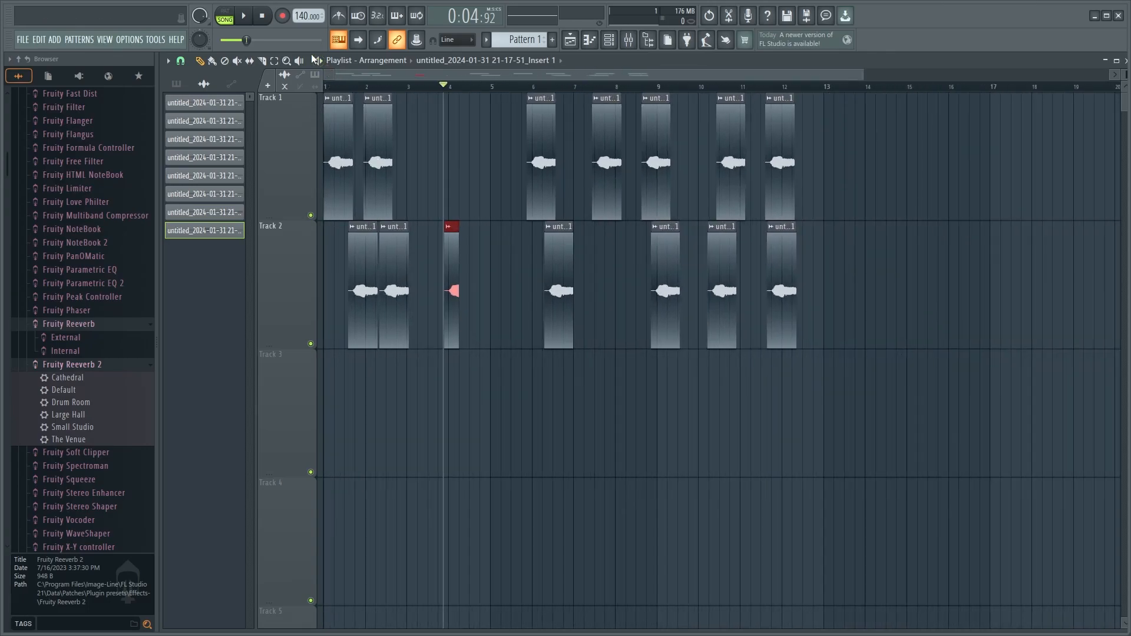
pyautogui.click(320, 62)
pyautogui.click(320, 62)
pyautogui.press('space')
pyautogui.moveTo(453, 87); pyautogui.dragTo(249, 89)
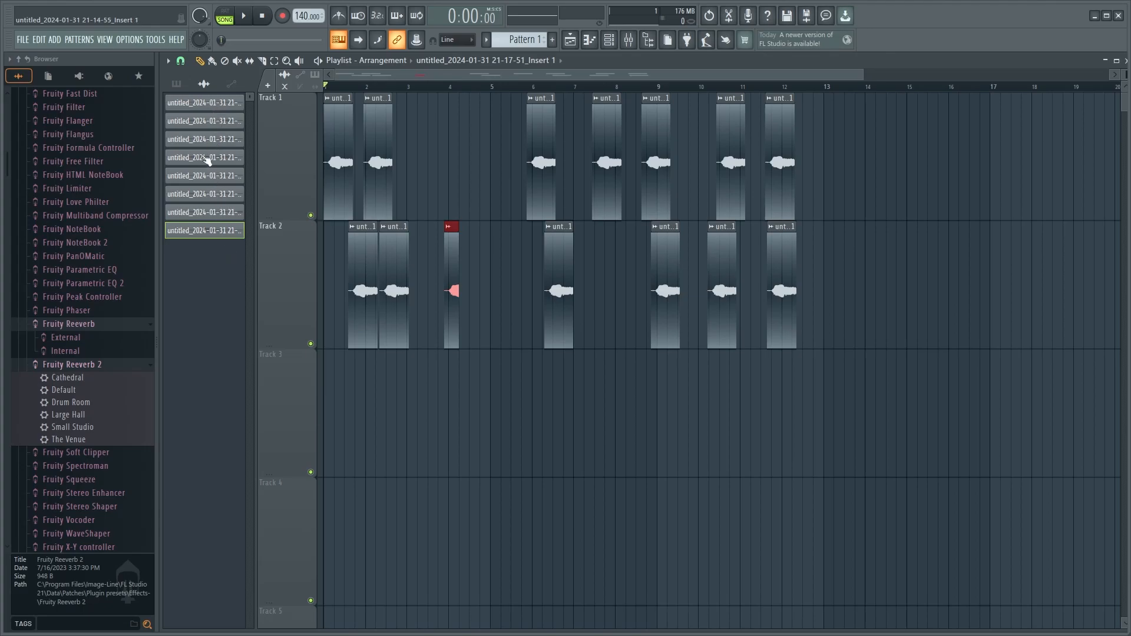
# Step: Go through the recordings in the clip list, open and close the sixth one's channel settings, and select the last recording
pyautogui.click(219, 104)
pyautogui.moveTo(224, 120); pyautogui.dragTo(220, 213)
pyautogui.click(217, 230)
pyautogui.doubleClick(218, 198)
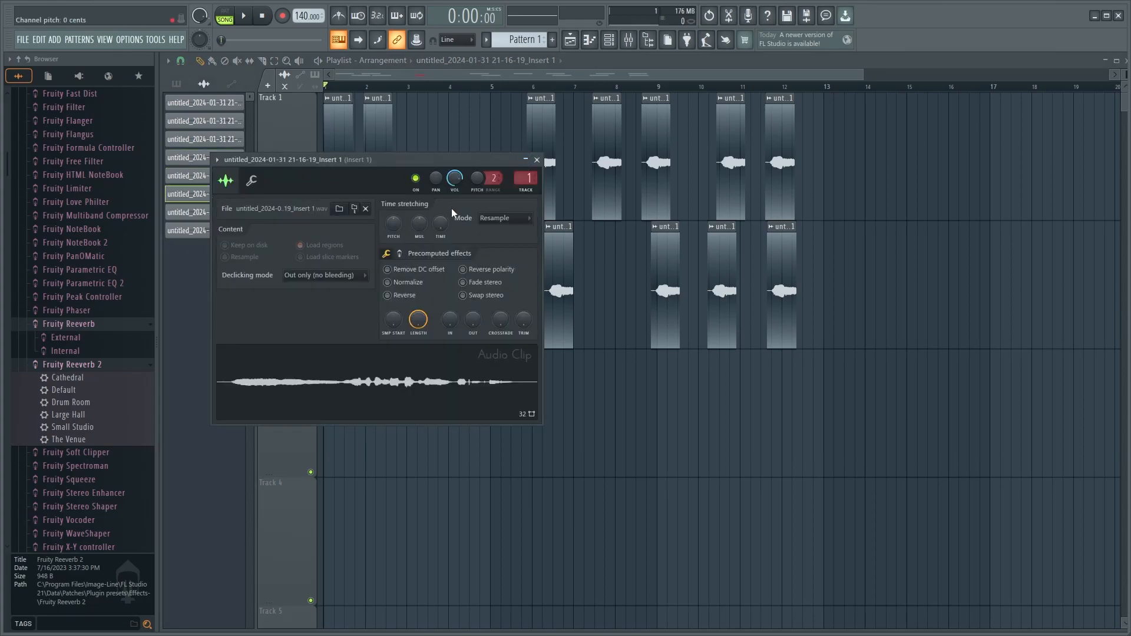
pyautogui.click(537, 160)
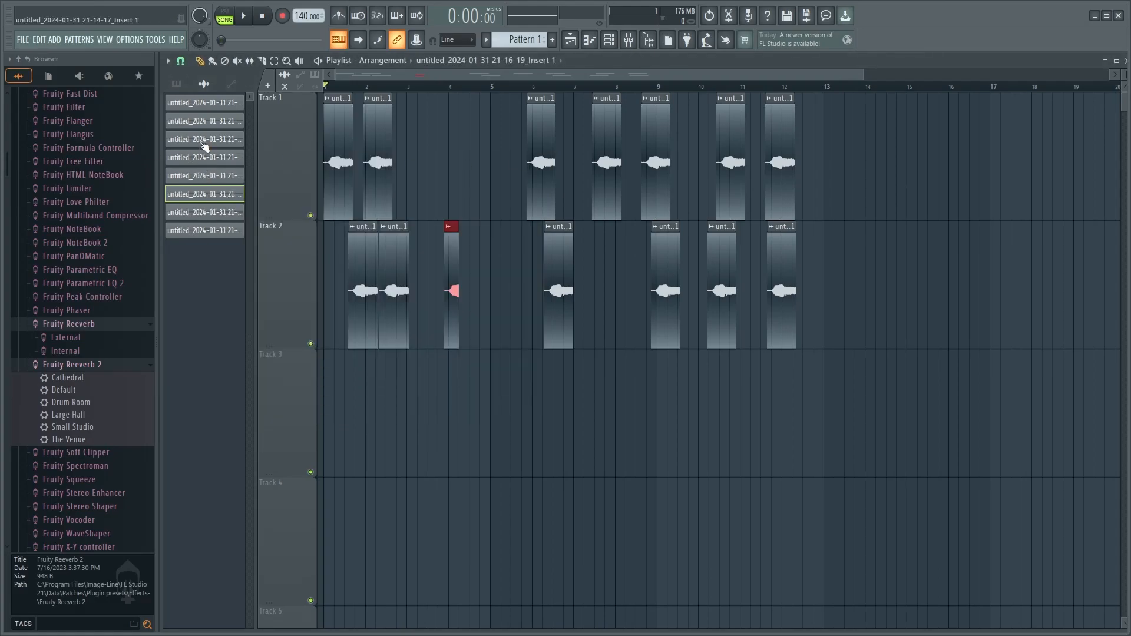
pyautogui.click(211, 213)
pyautogui.click(212, 234)
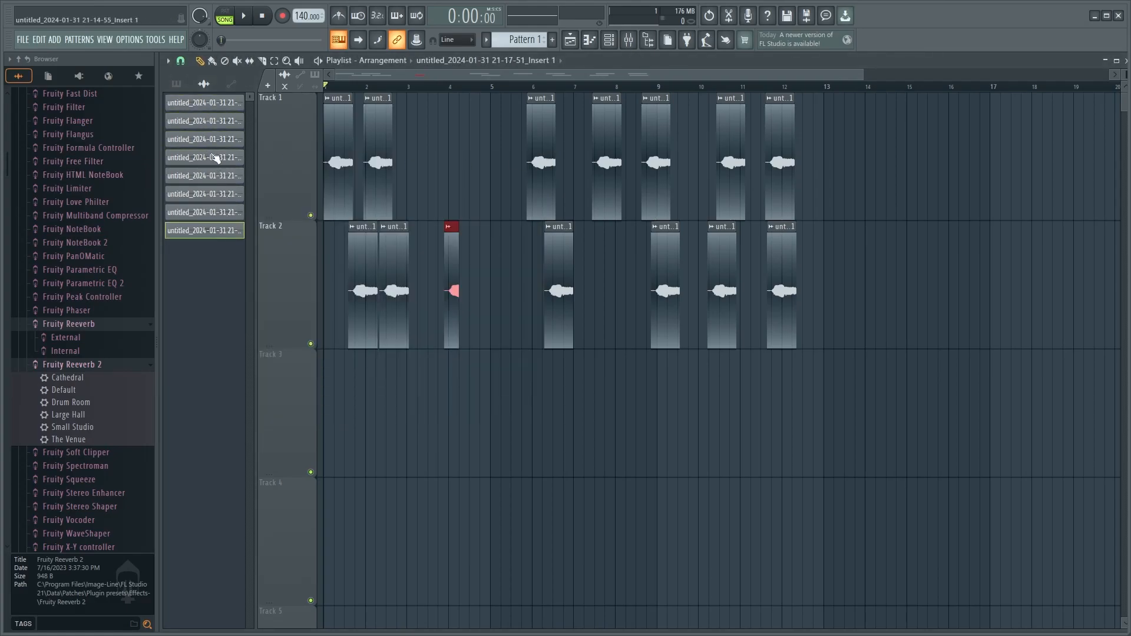
# Step: Delete the last recording from the clip list, open and close the second recording's settings, and undo the deletion
pyautogui.rightClick(214, 229)
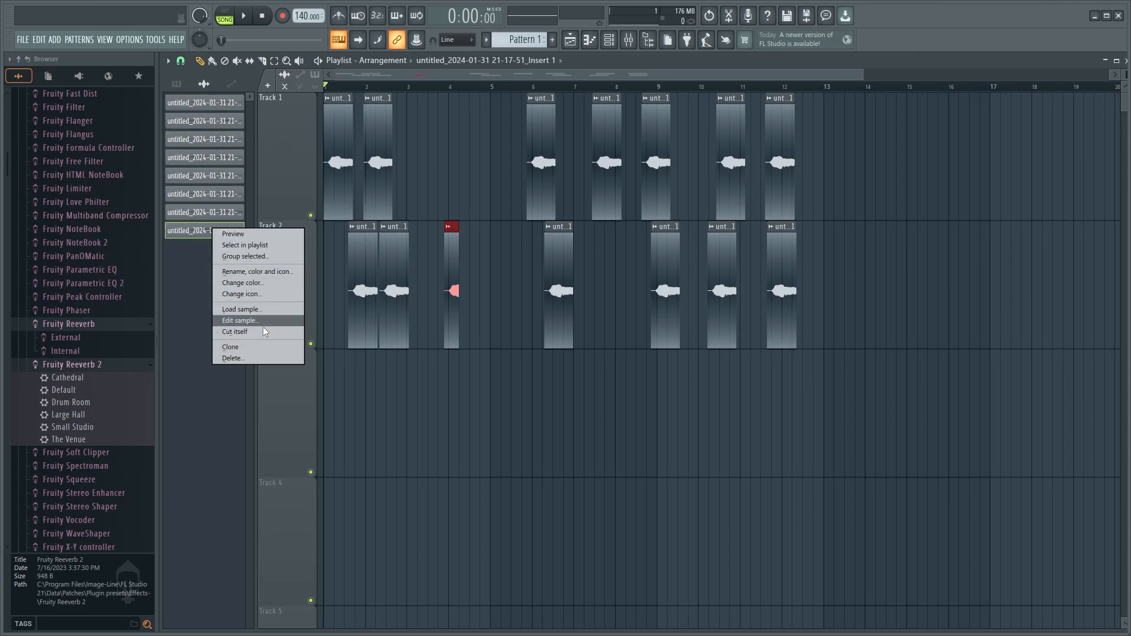
pyautogui.click(259, 358)
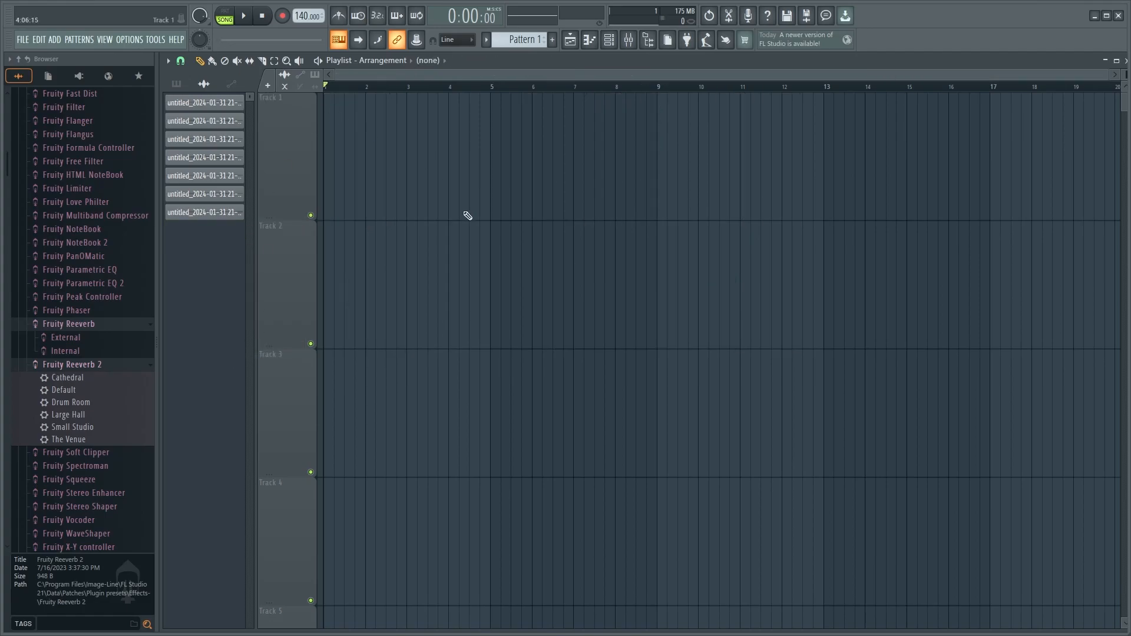
pyautogui.click(205, 121)
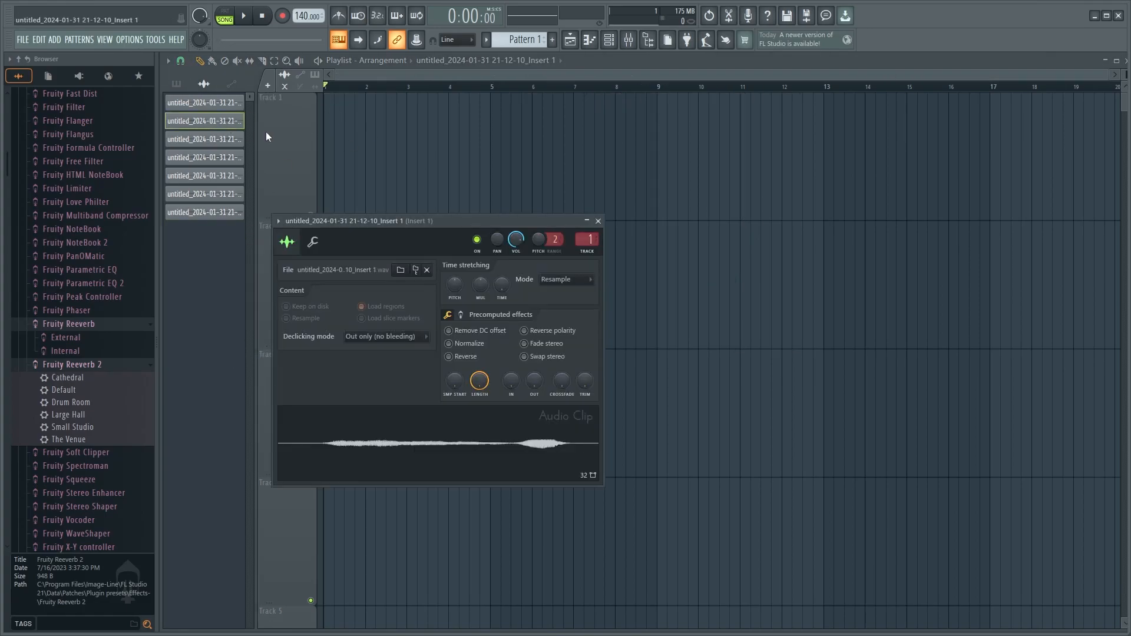
pyautogui.click(600, 223)
pyautogui.hotkey('ctrl', 'z')
pyautogui.scroll(-3, 353, 156)
pyautogui.scroll(5, 322, 147)
pyautogui.scroll(-3, 323, 147)
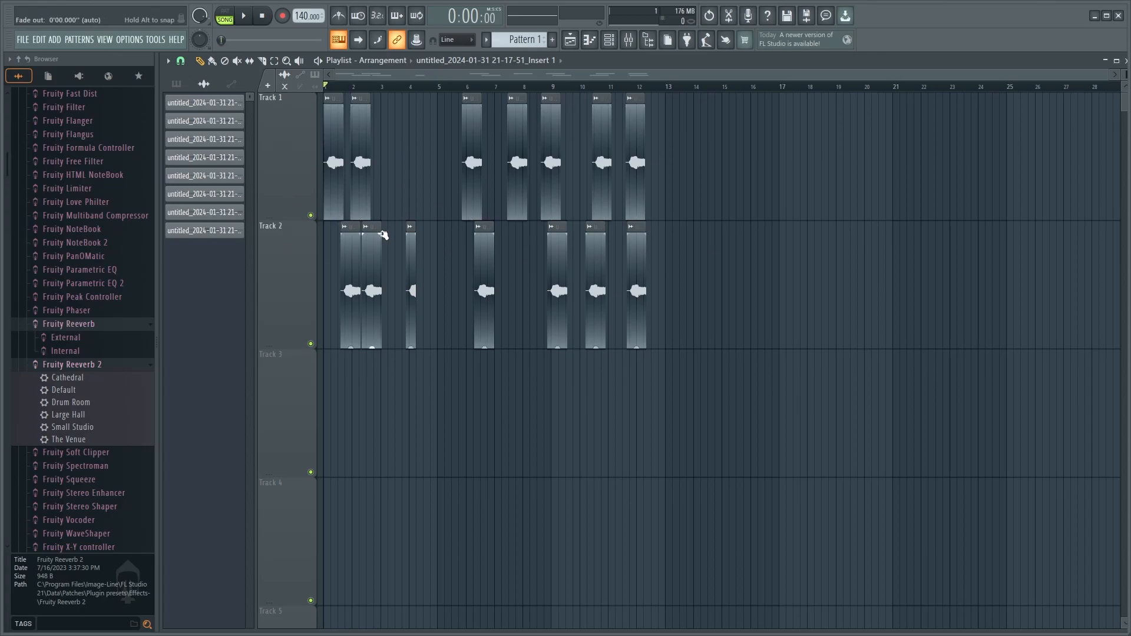
# Step: Collapse the Plugin presets and Current project folders in the browser, and briefly expand the Plugin database
pyautogui.scroll(9, 85, 241)
pyautogui.click(72, 209)
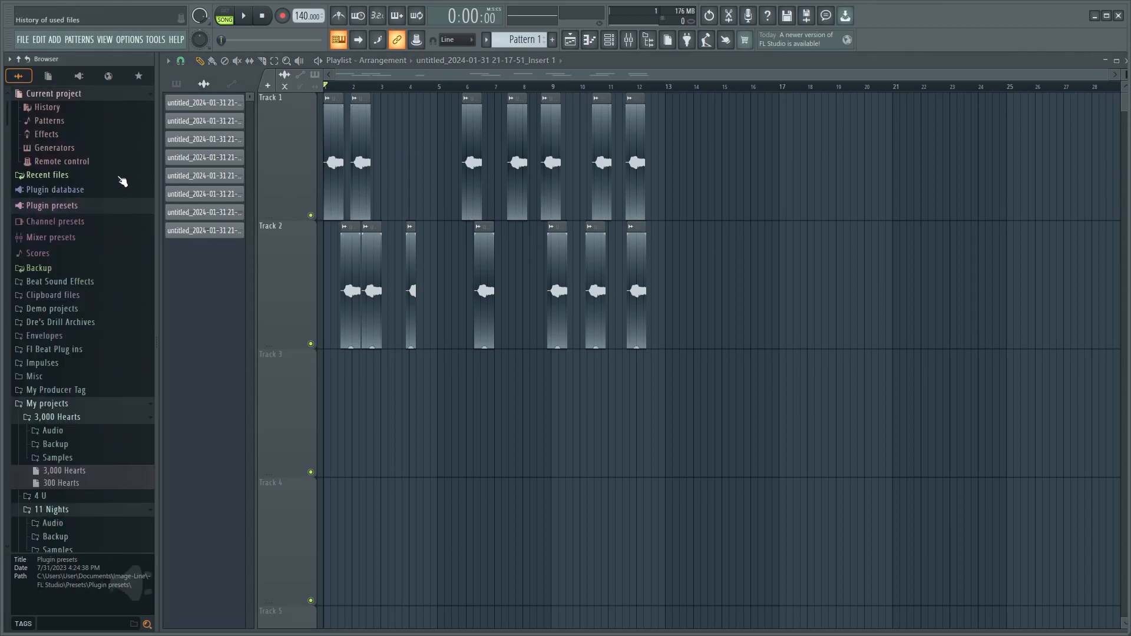
pyautogui.click(52, 96)
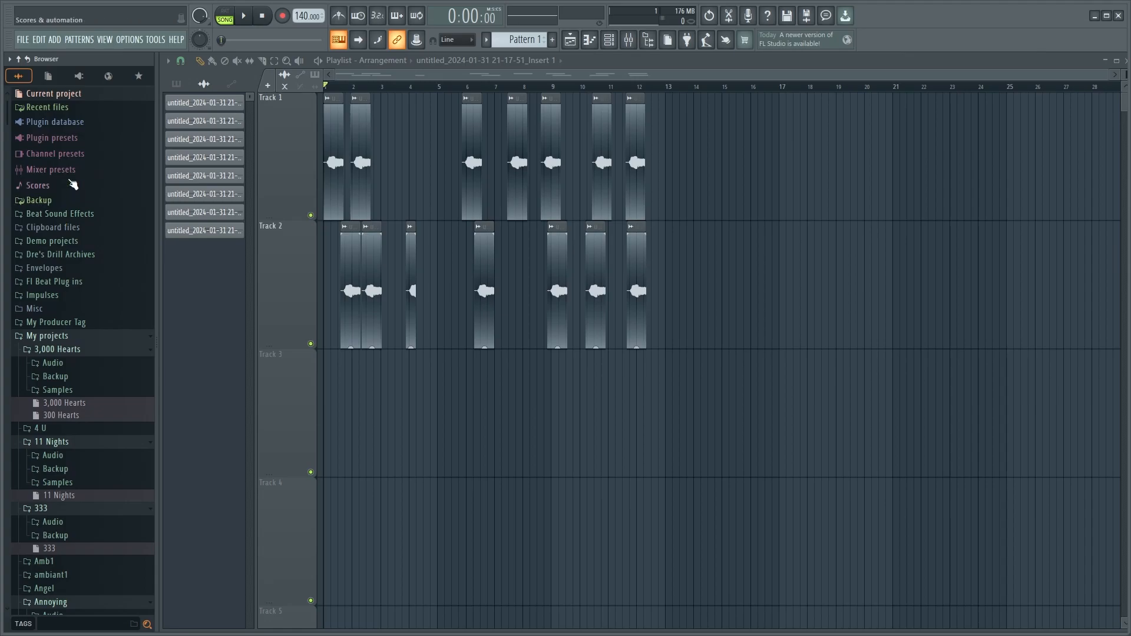
pyautogui.click(58, 122)
pyautogui.click(59, 123)
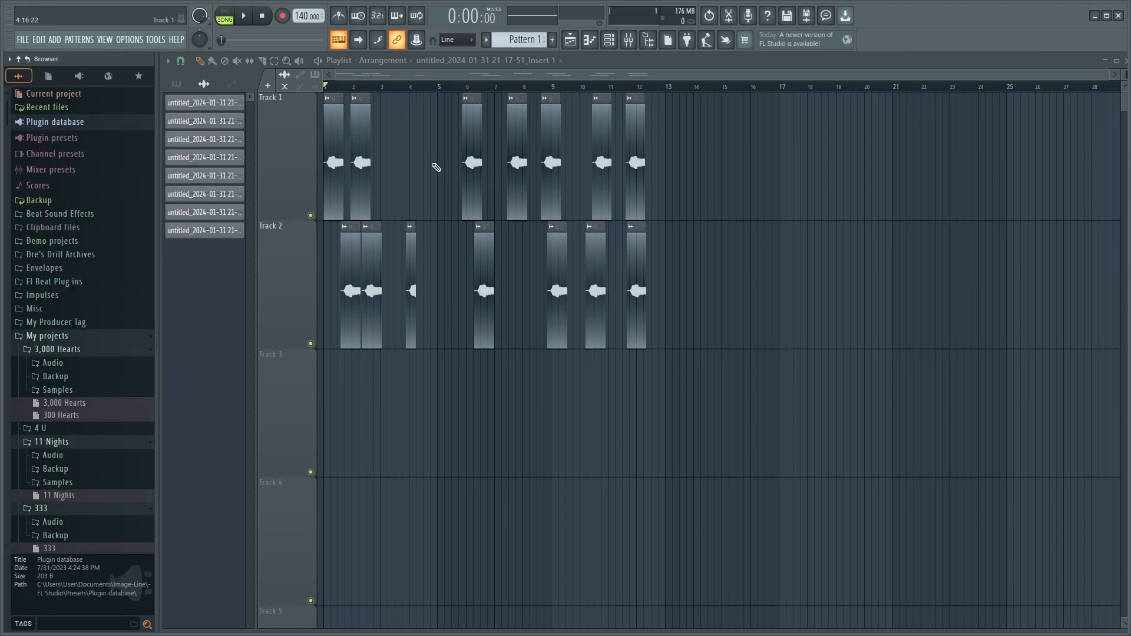
# Step: Open the channel settings of the second clip on Track 1 and close them again
pyautogui.scroll(5, 353, 170)
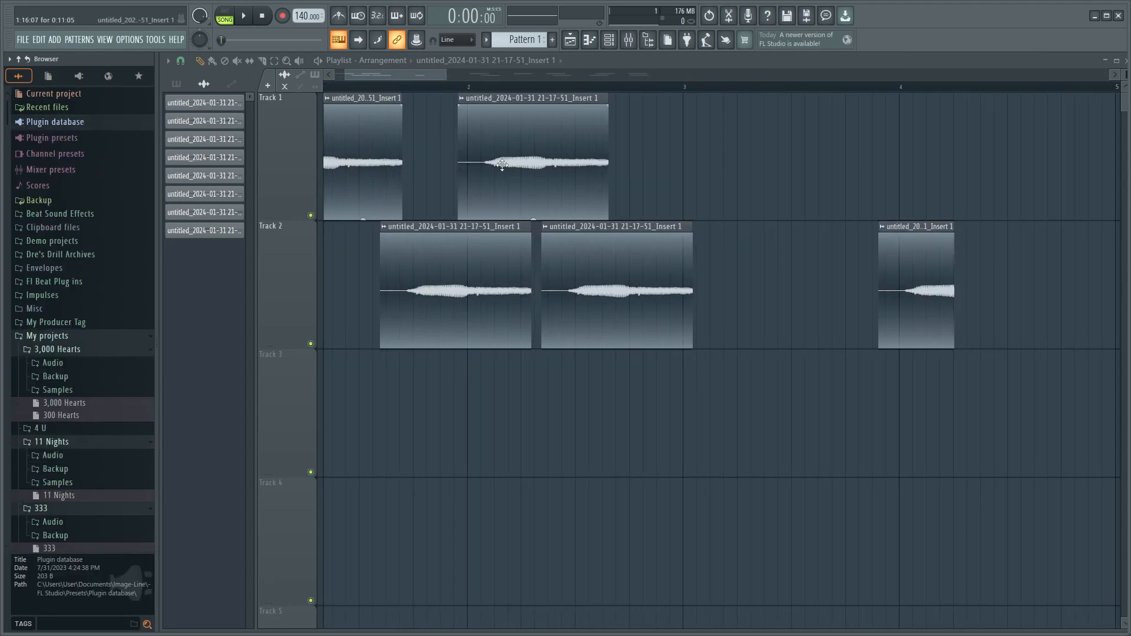
pyautogui.doubleClick(518, 170)
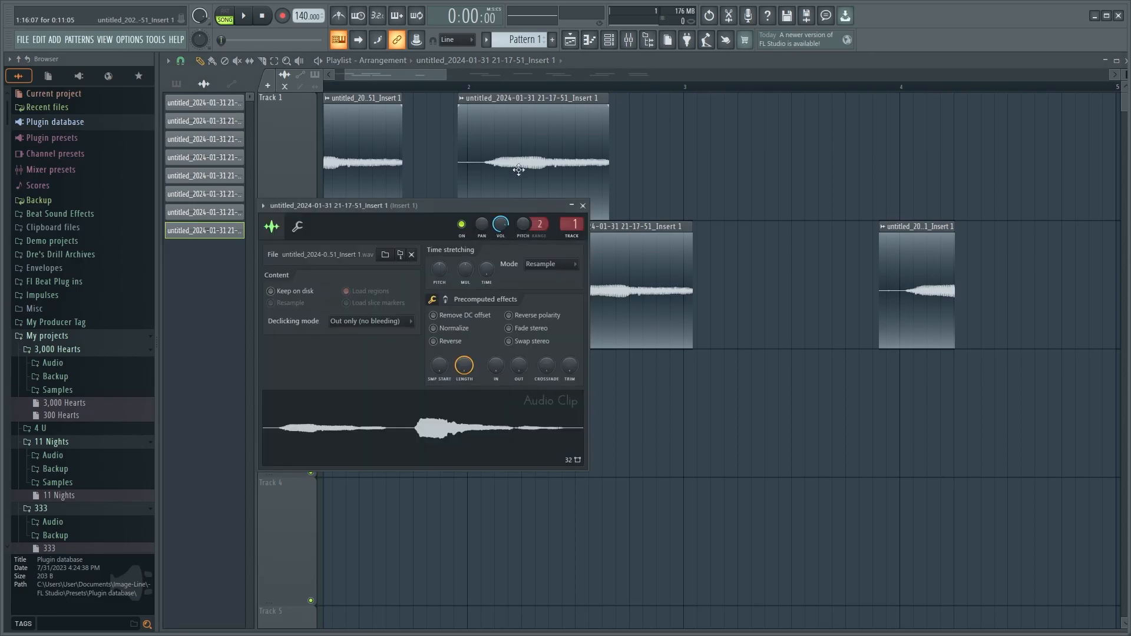
pyautogui.click(583, 206)
# Step: Delete every playlist clip except the first one on Track 1
pyautogui.scroll(-5, 555, 181)
pyautogui.moveTo(1003, 276); pyautogui.dragTo(369, 189)
pyautogui.press('Delete')
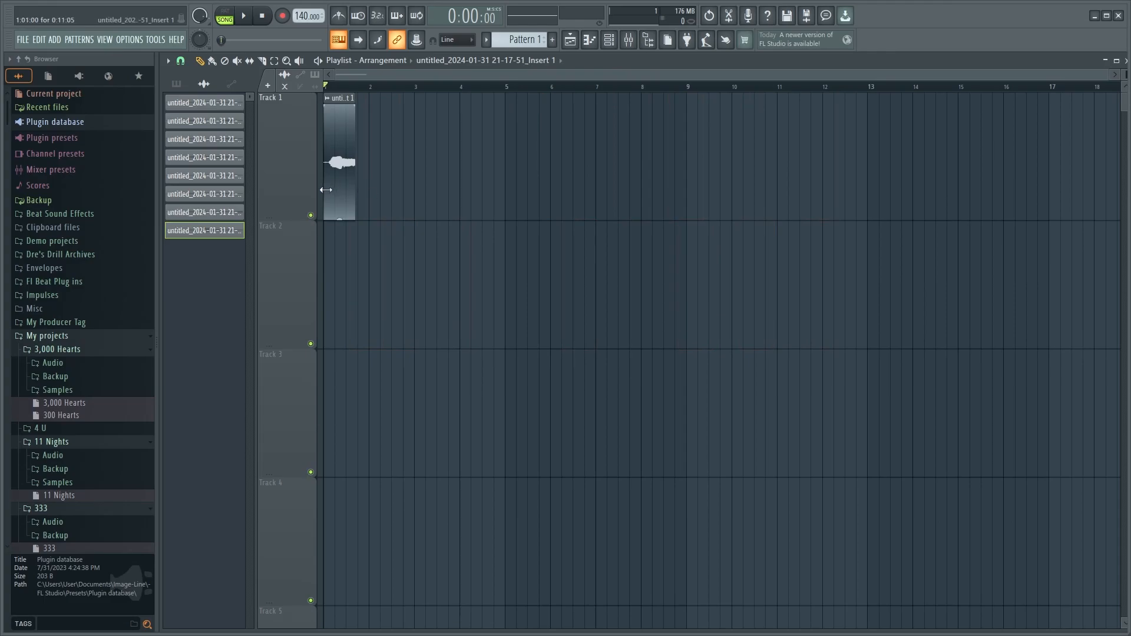
# Step: In the remaining clip's channel settings, set the stretch mode to Auto and the pitch shift to +1200 cents, and play it
pyautogui.scroll(4, 413, 182)
pyautogui.scroll(3, 426, 179)
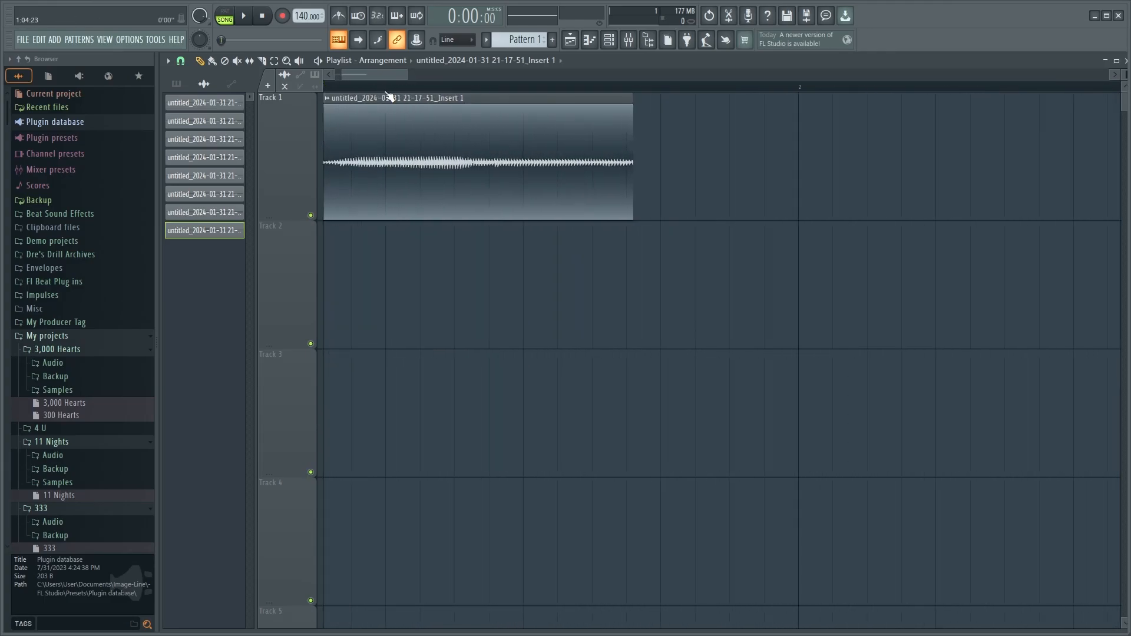
pyautogui.doubleClick(450, 164)
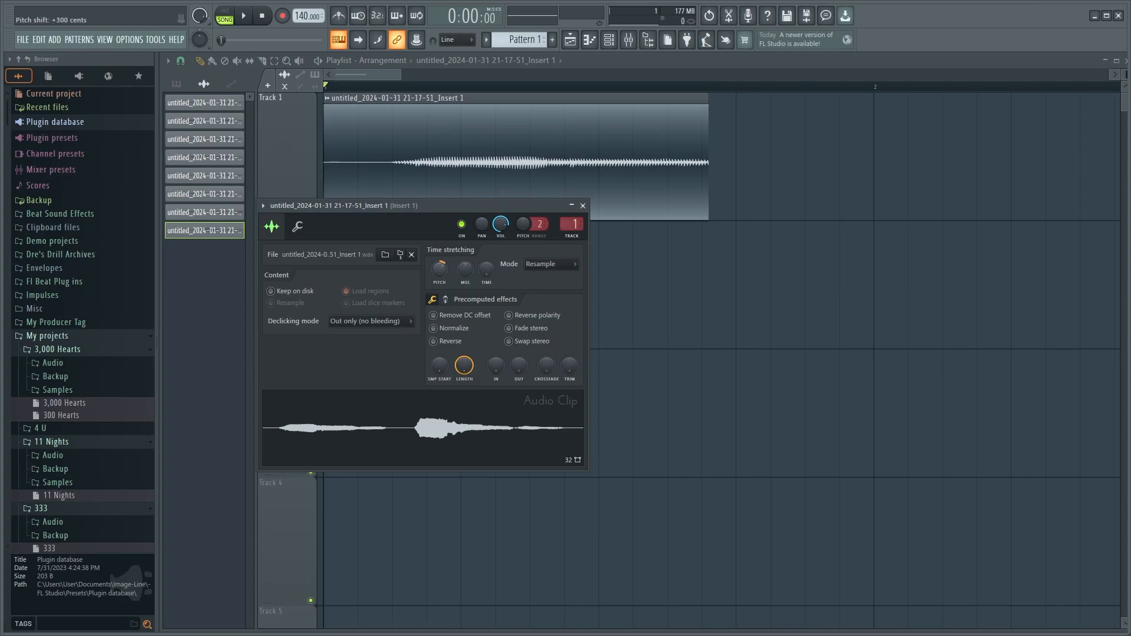
pyautogui.press('space')
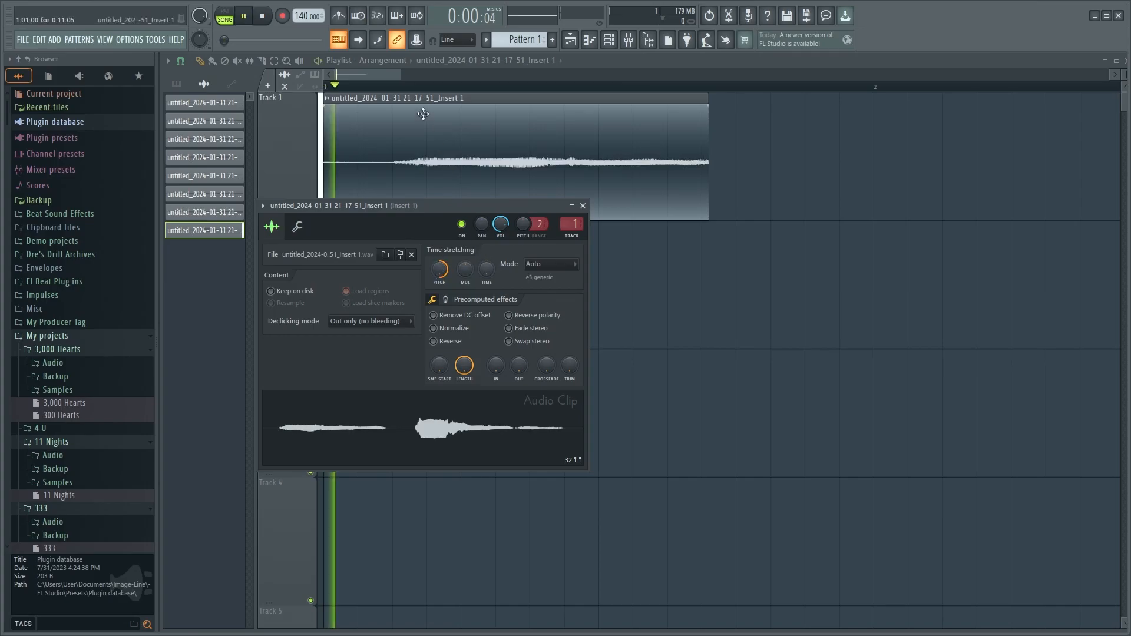
pyautogui.press('space')
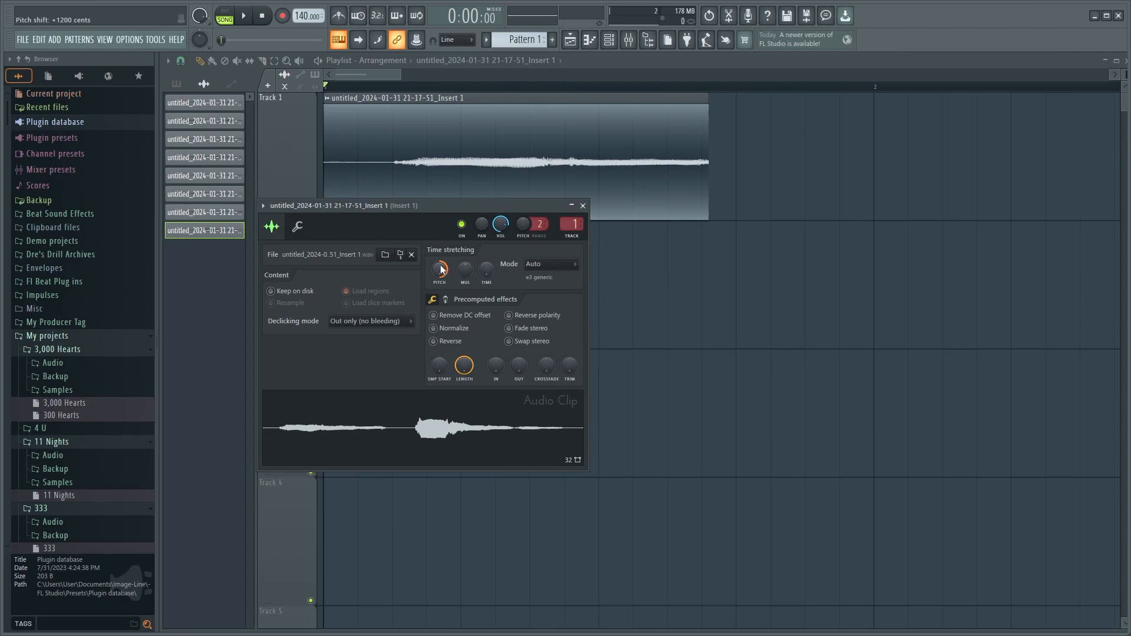
# Step: Reset the clip's time-stretching pitch shift, raise its channel pitch, and play the clip
pyautogui.moveTo(440, 269); pyautogui.dragTo(440, 268)
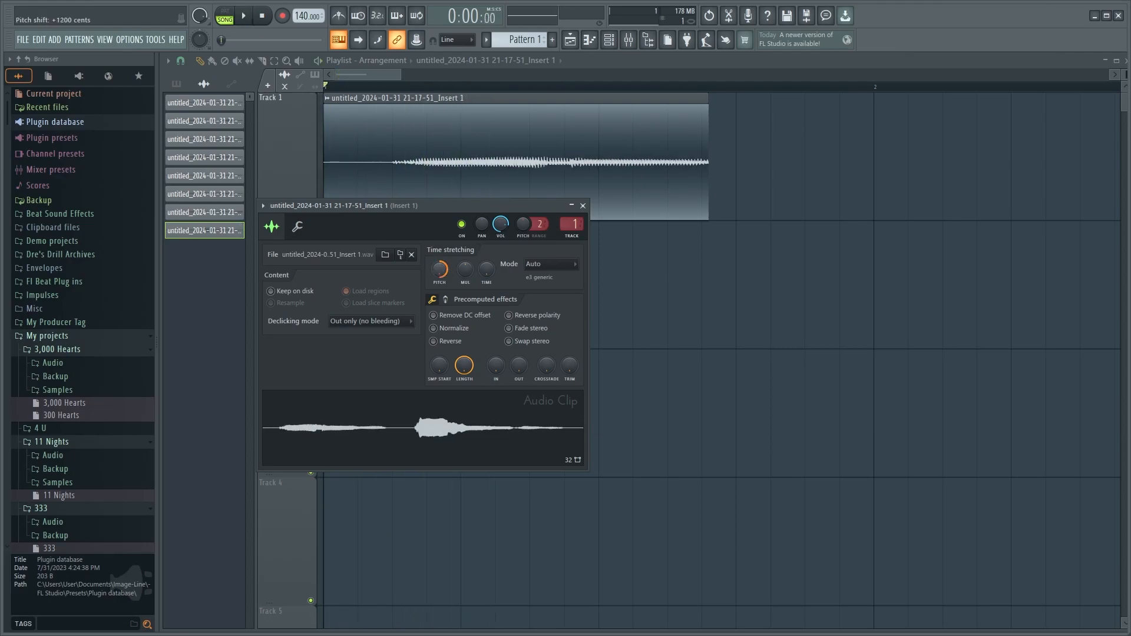
pyautogui.moveTo(440, 268); pyautogui.dragTo(439, 278)
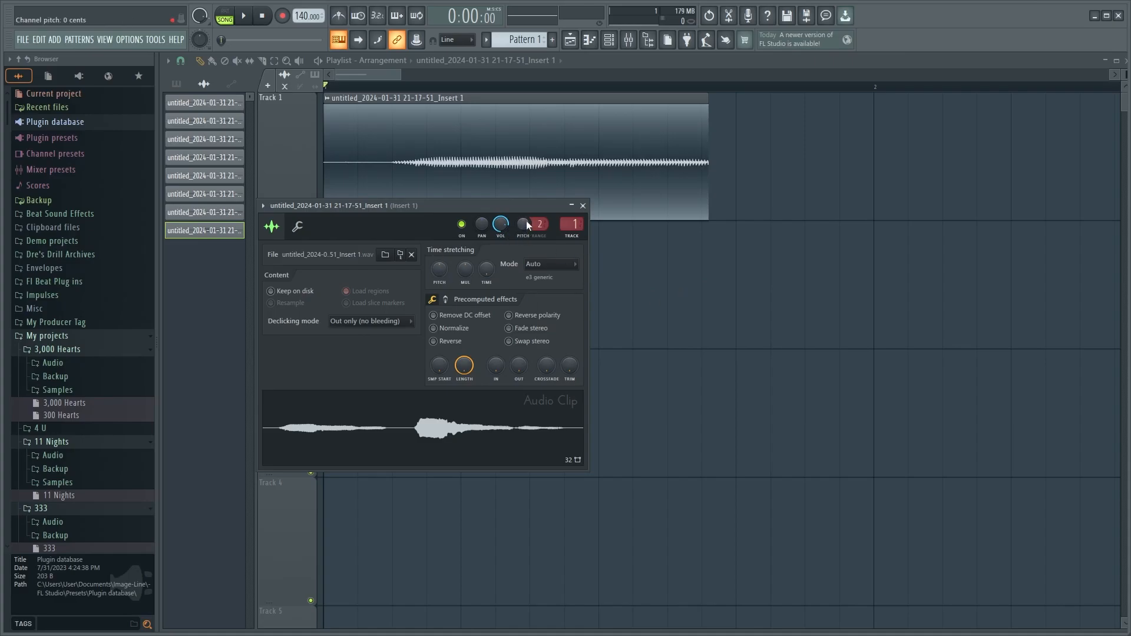
pyautogui.moveTo(519, 222)
pyautogui.mouseDown()
pyautogui.moveTo(520, 202)
pyautogui.moveTo(519, 252)
pyautogui.moveTo(520, 192)
pyautogui.moveTo(520, 251)
pyautogui.moveTo(523, 225)
pyautogui.mouseUp()
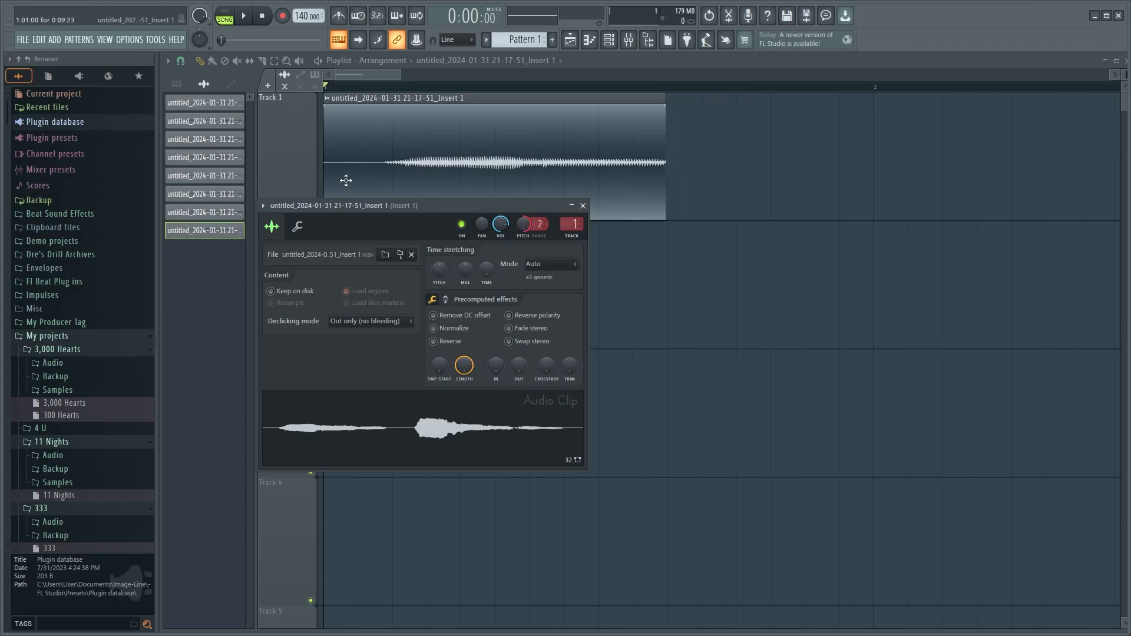
pyautogui.press('space')
pyautogui.press('space')
# Step: Select the Track 1 clip, reopen its channel settings, reset the channel pitch to 0 cents, and play the clip
pyautogui.moveTo(890, 259); pyautogui.dragTo(533, 180)
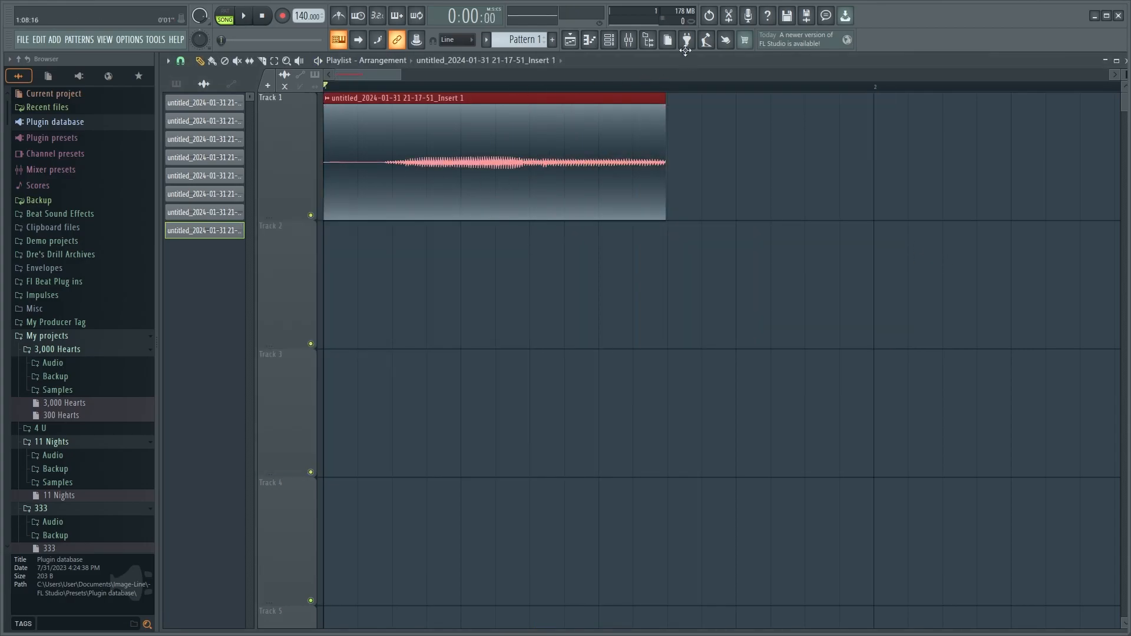
pyautogui.doubleClick(427, 173)
pyautogui.moveTo(523, 224); pyautogui.dragTo(501, 228)
pyautogui.press('space')
pyautogui.press('space')
pyautogui.press('space')
pyautogui.press('space')
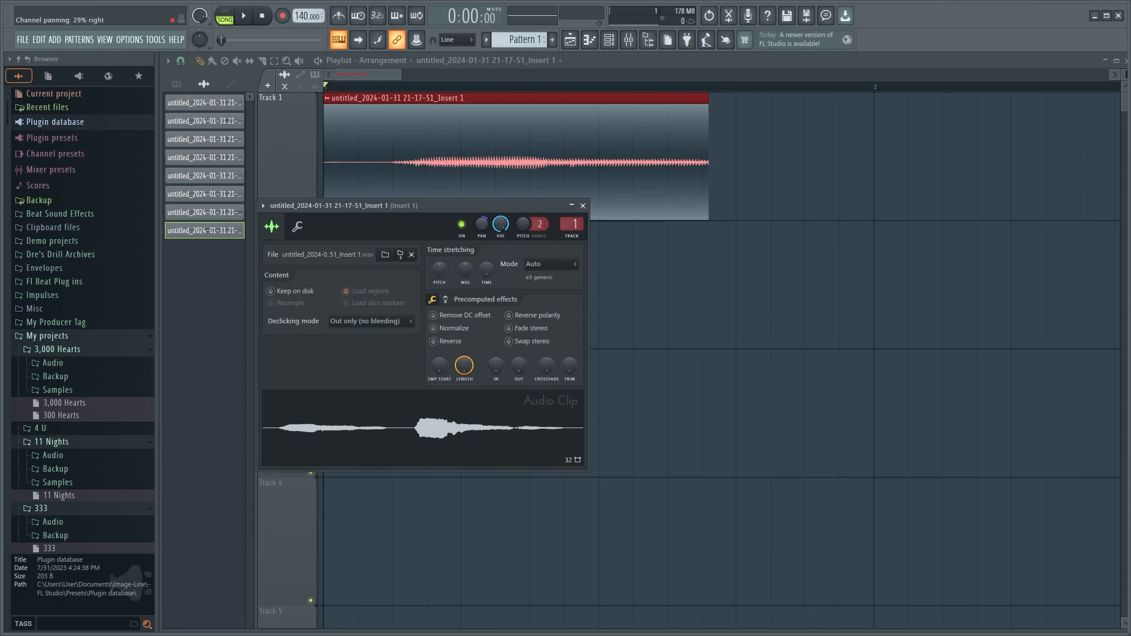
# Step: Pan the clip's channel 100% right during playback, return the panning to centre, and play the clip again
pyautogui.press('space')
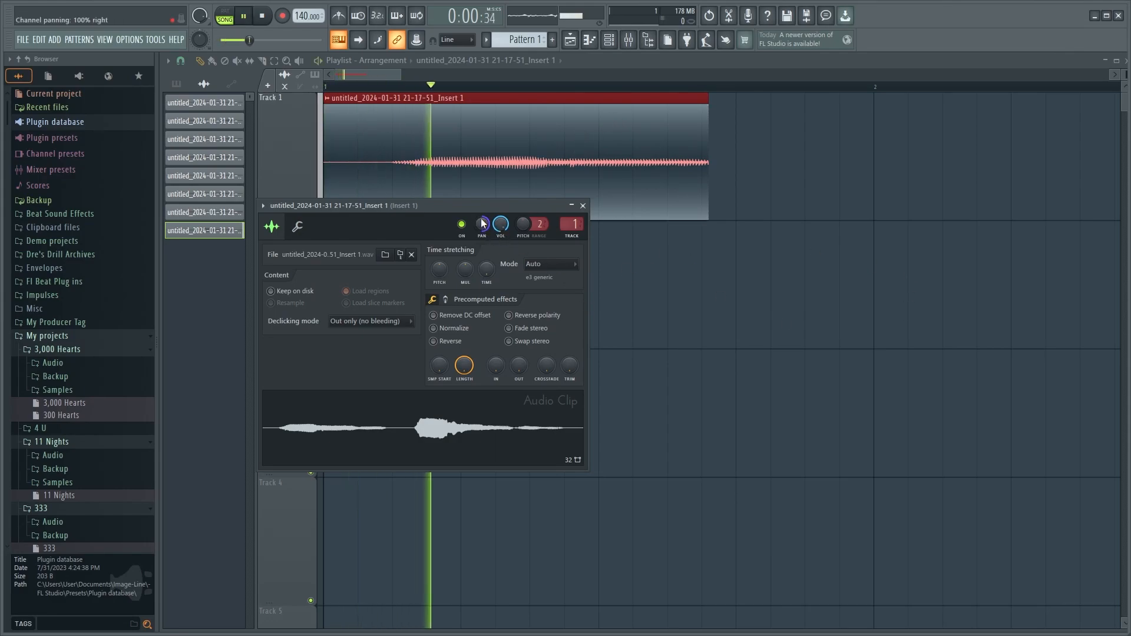
pyautogui.press('space')
pyautogui.moveTo(482, 224)
pyautogui.mouseDown()
pyautogui.moveTo(482, 246)
pyautogui.moveTo(481, 214)
pyautogui.mouseUp()
pyautogui.press('space')
pyautogui.press('space')
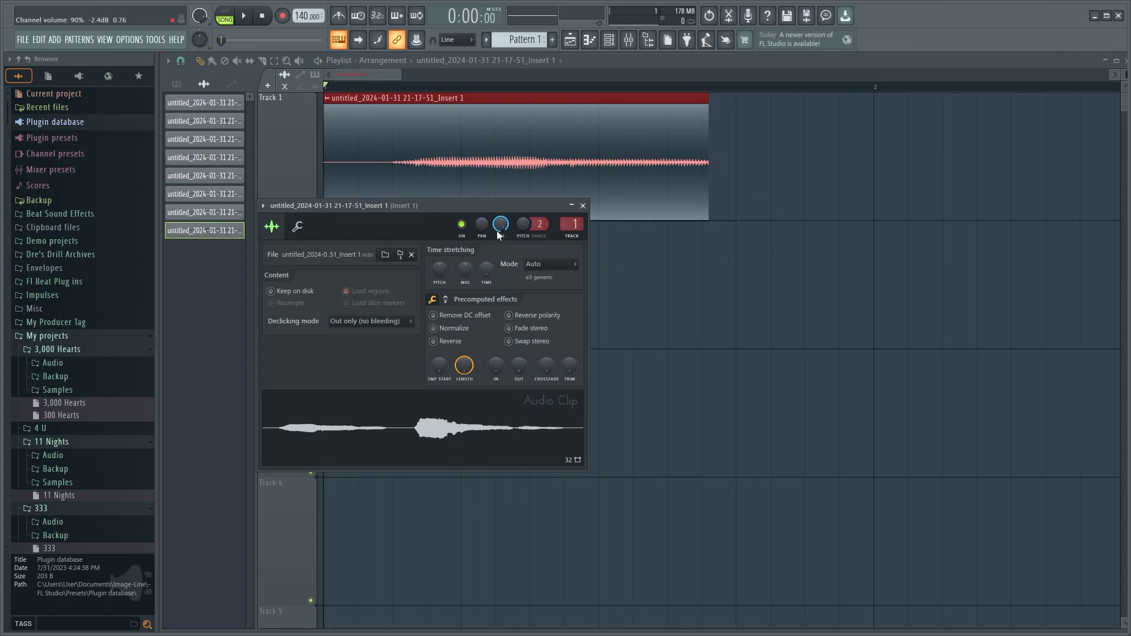
pyautogui.keyDown('ctrl'); pyautogui.scroll(-3, 656, 278); pyautogui.keyUp('ctrl')
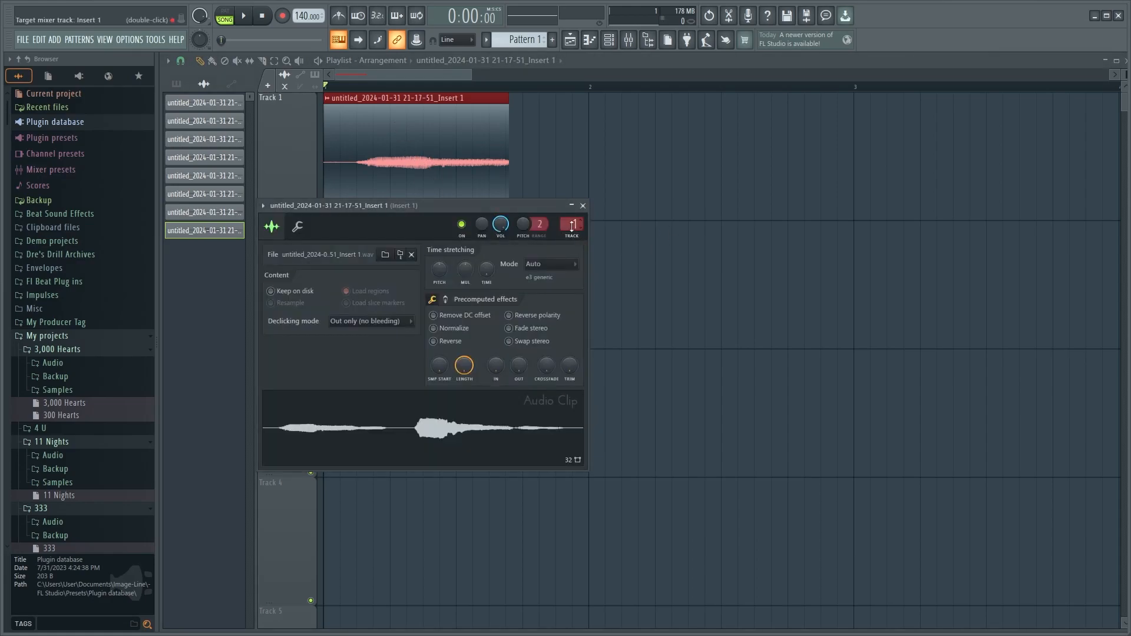
# Step: Route the clip's channel to mixer track 2, close its settings, and play the clip with the mixer open
pyautogui.click(629, 40)
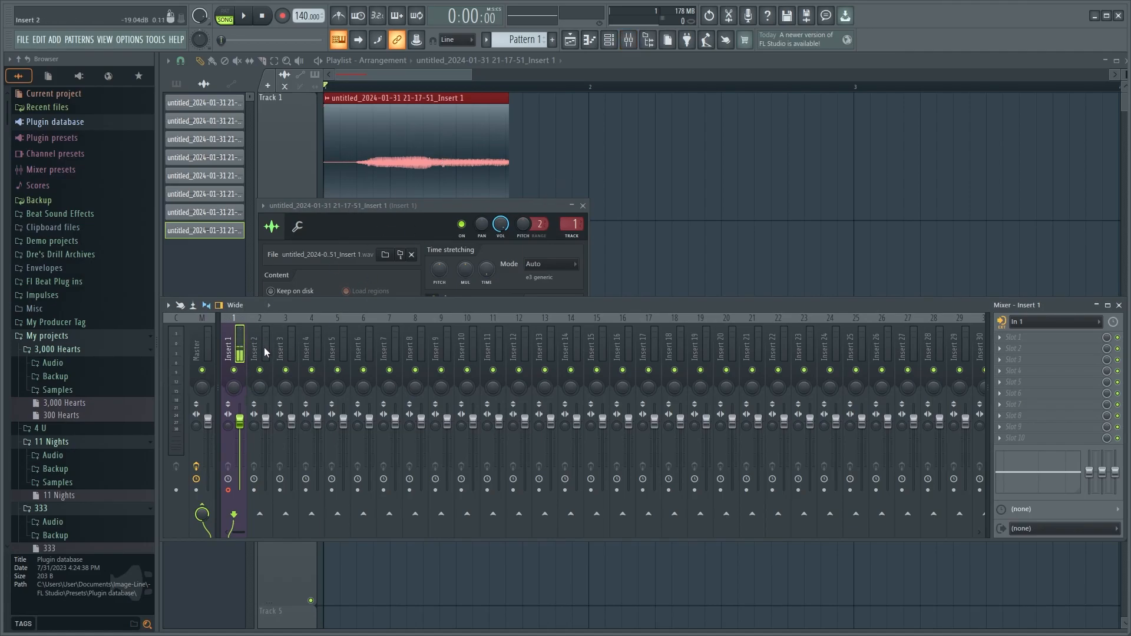
pyautogui.click(571, 227)
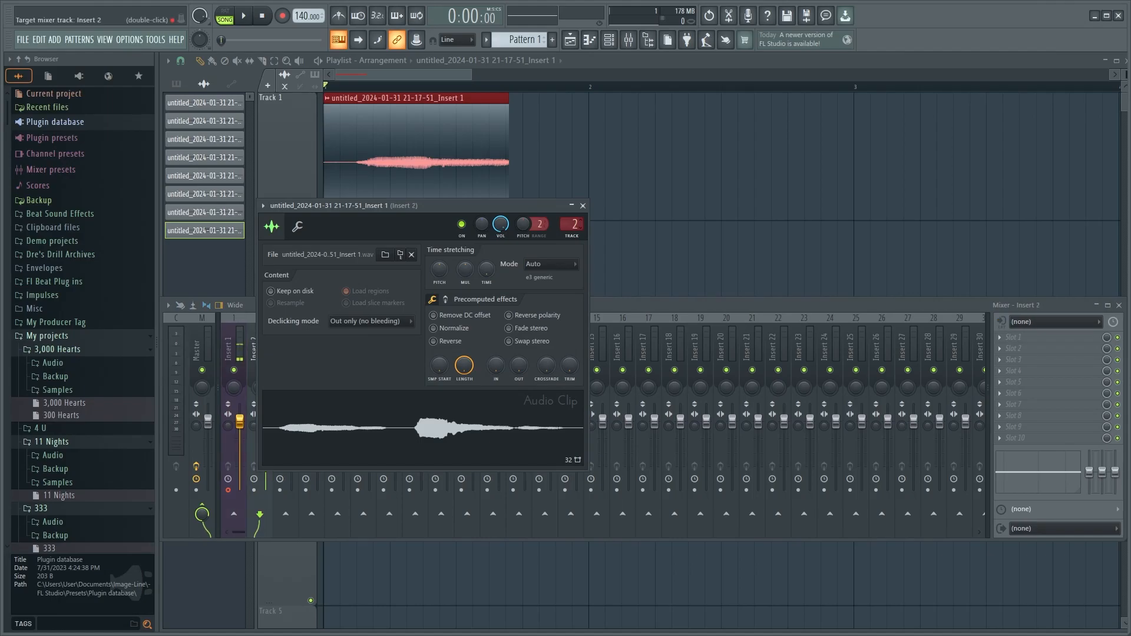
pyautogui.click(583, 206)
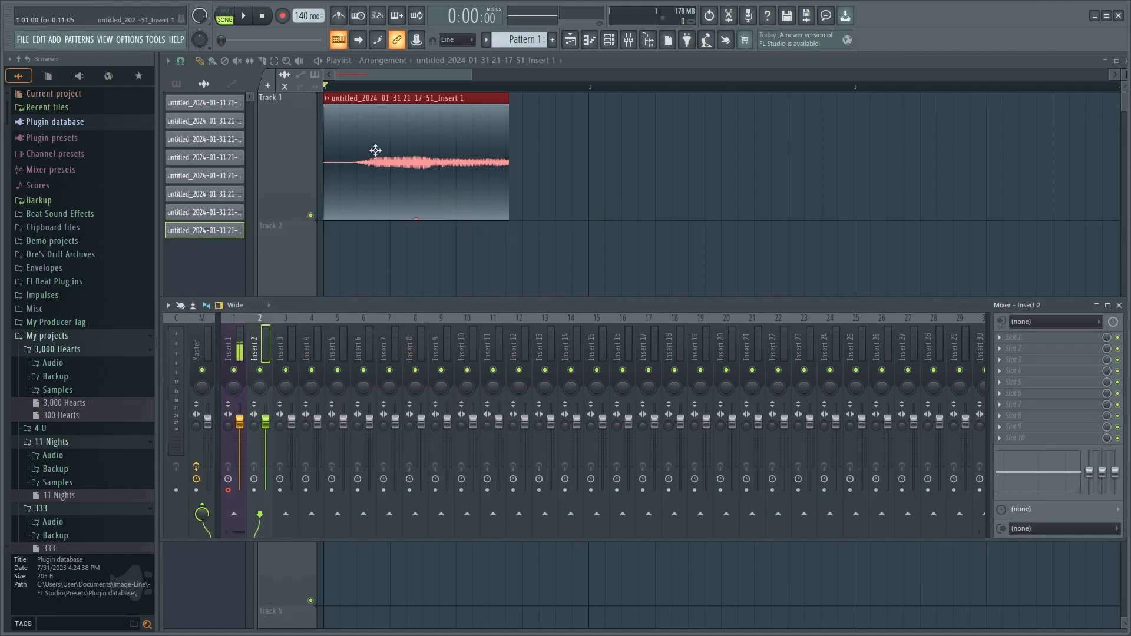
pyautogui.press('F9')
pyautogui.press('space')
pyautogui.press('space')
pyautogui.press('F9')
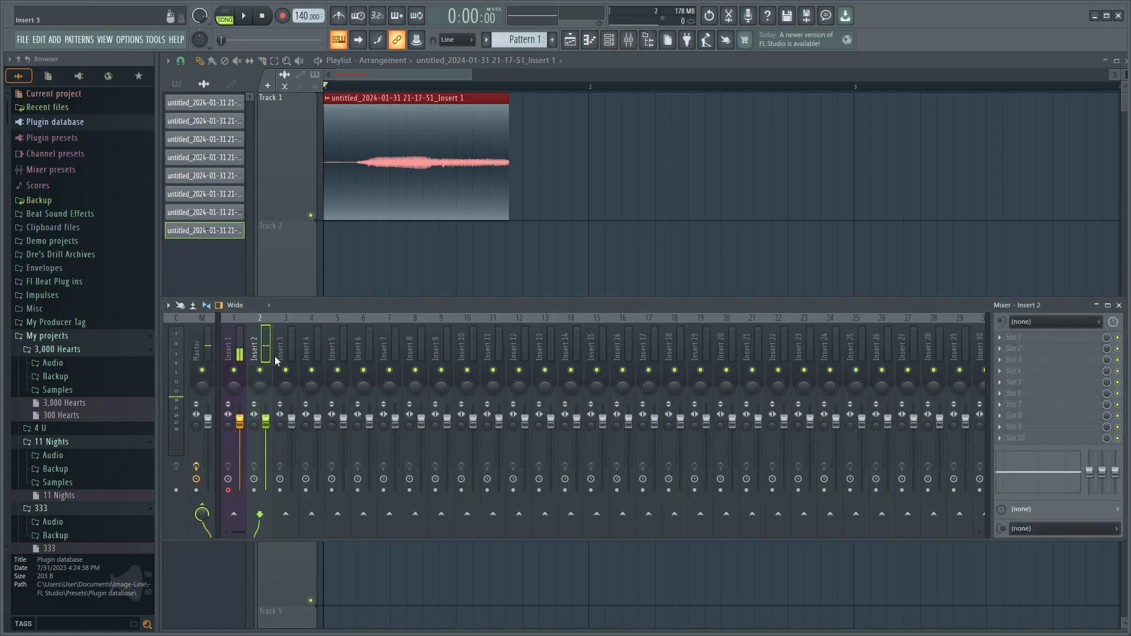
pyautogui.press('space')
pyautogui.press('space')
# Step: Reopen the clip's channel settings, route it back to mixer track 1, and play it with the mixer shown
pyautogui.doubleClick(416, 187)
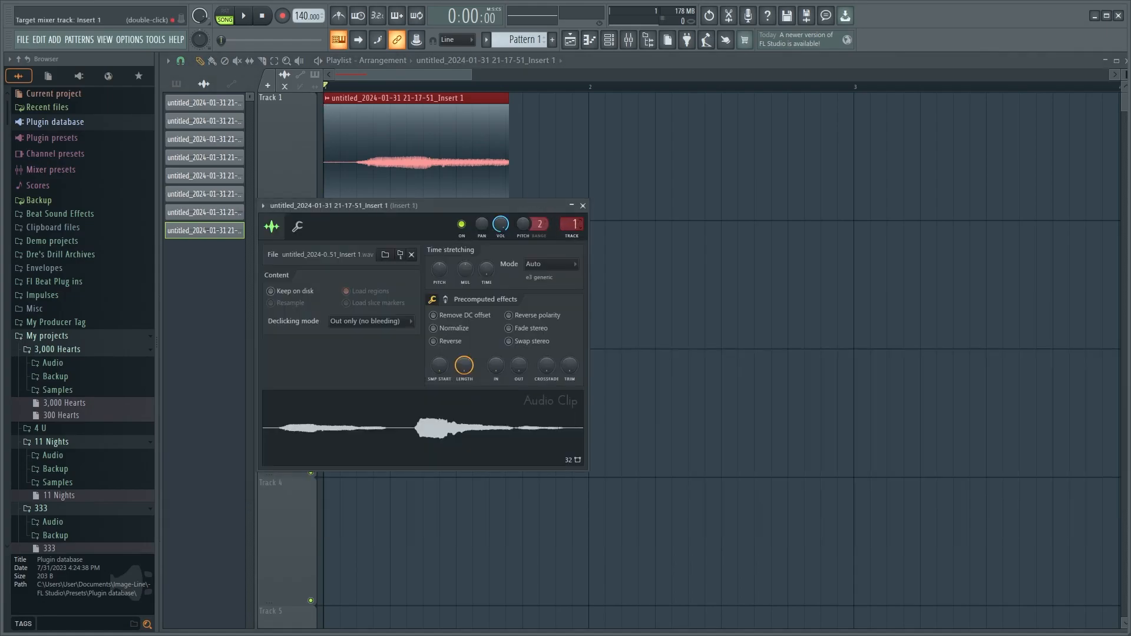
pyautogui.click(583, 206)
pyautogui.press('F9')
pyautogui.press('space')
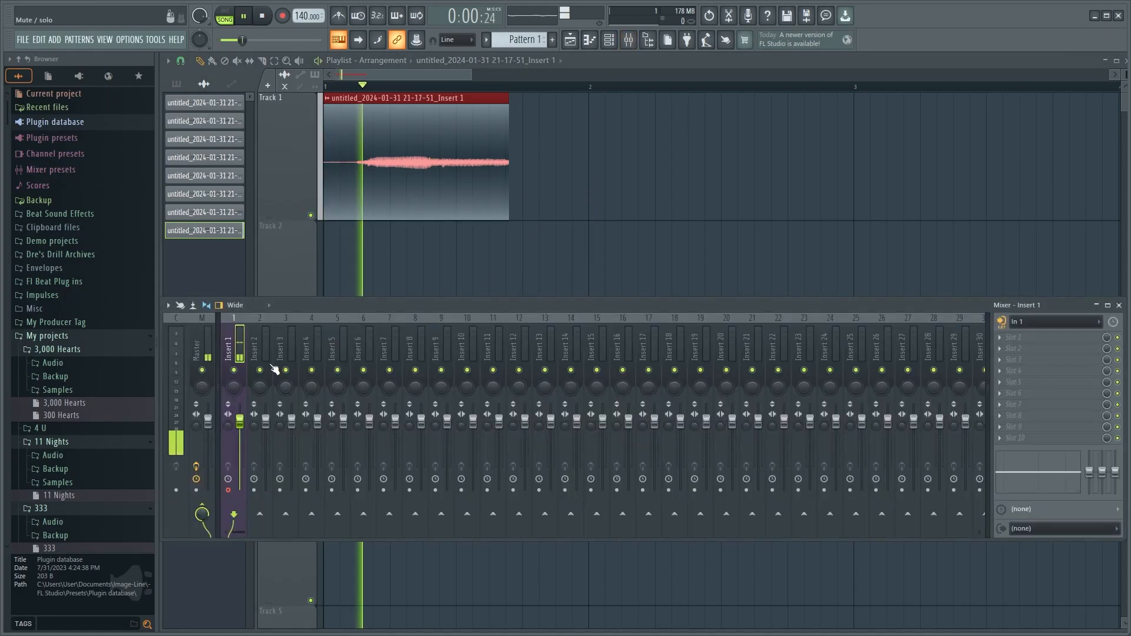
pyautogui.press('space')
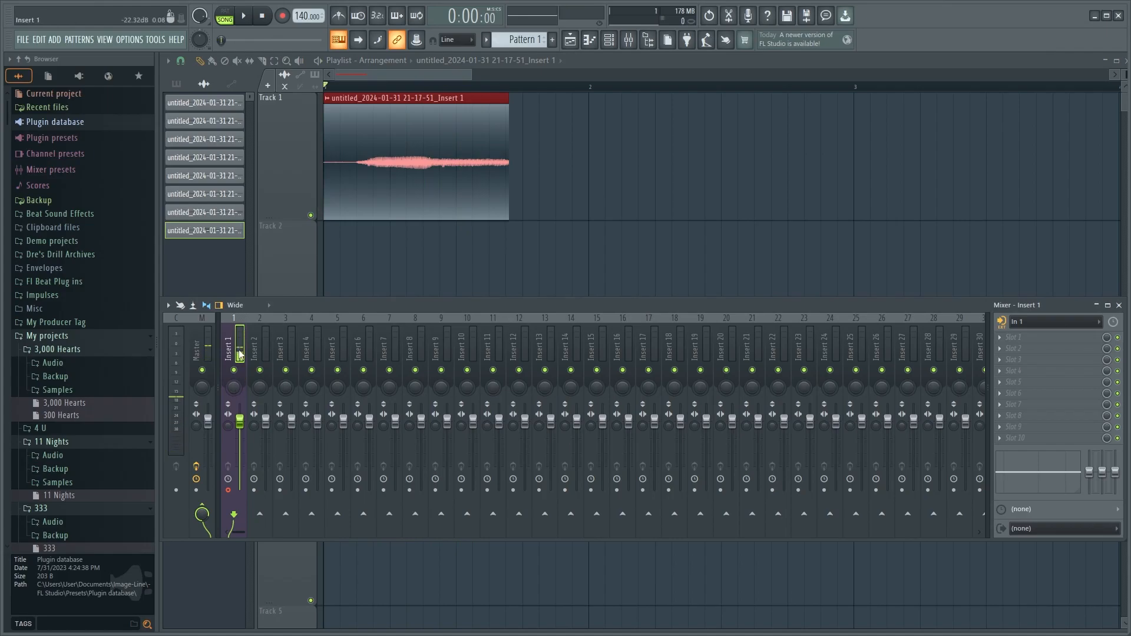
# Step: Reroute the clip's channel to mixer track 2 in its settings and play it through Insert 2
pyautogui.press('F9')
pyautogui.doubleClick(432, 162)
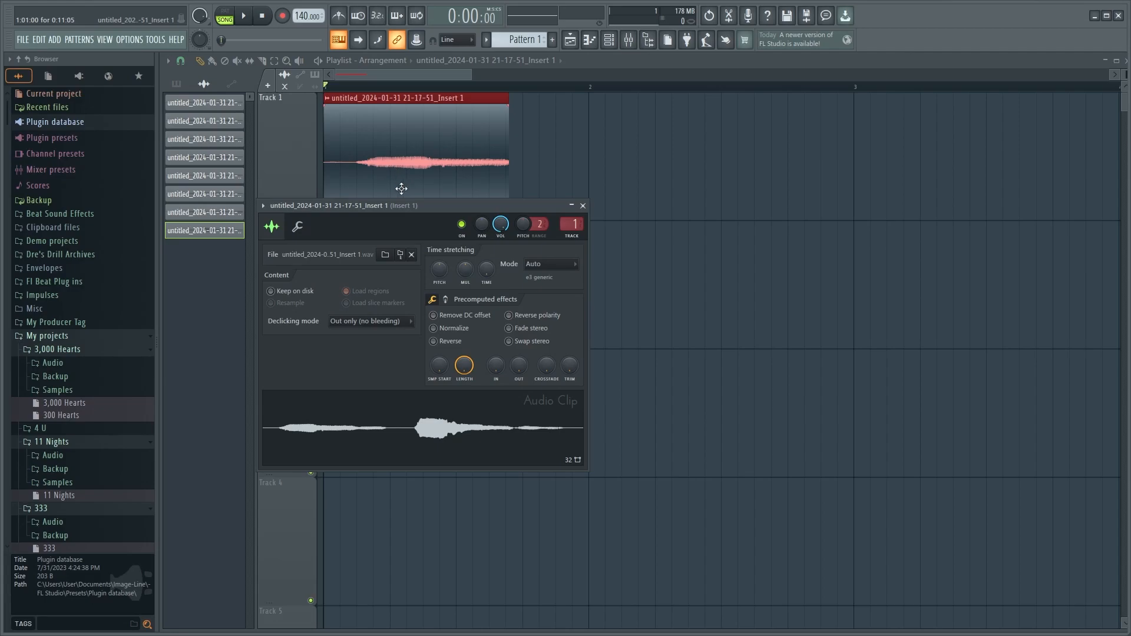
pyautogui.click(629, 40)
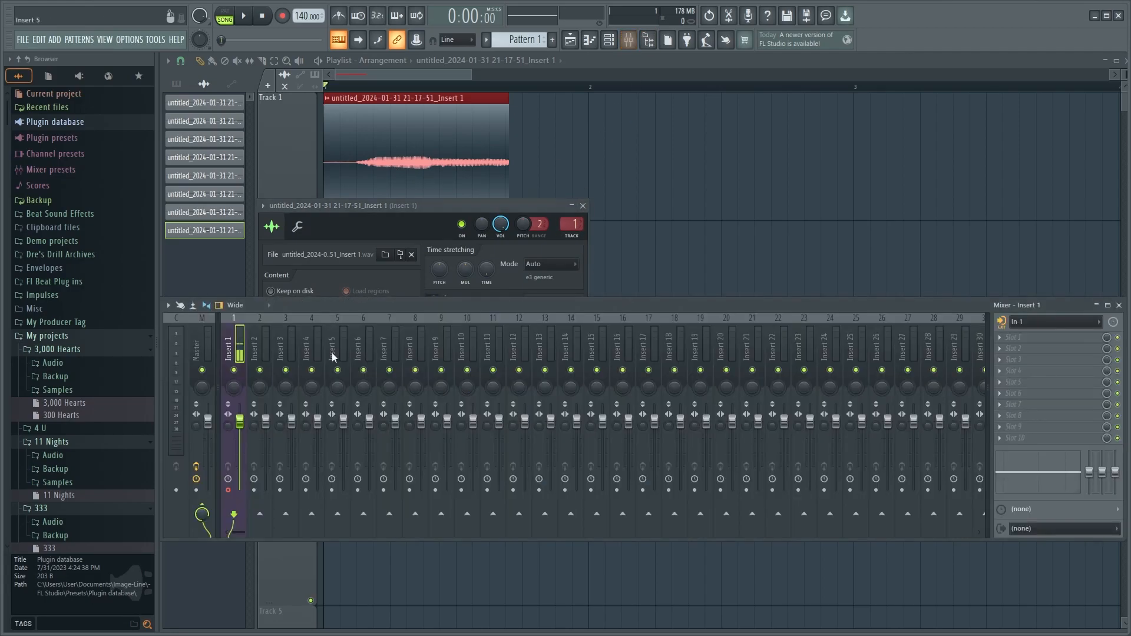
pyautogui.click(262, 341)
pyautogui.moveTo(571, 224); pyautogui.dragTo(572, 219)
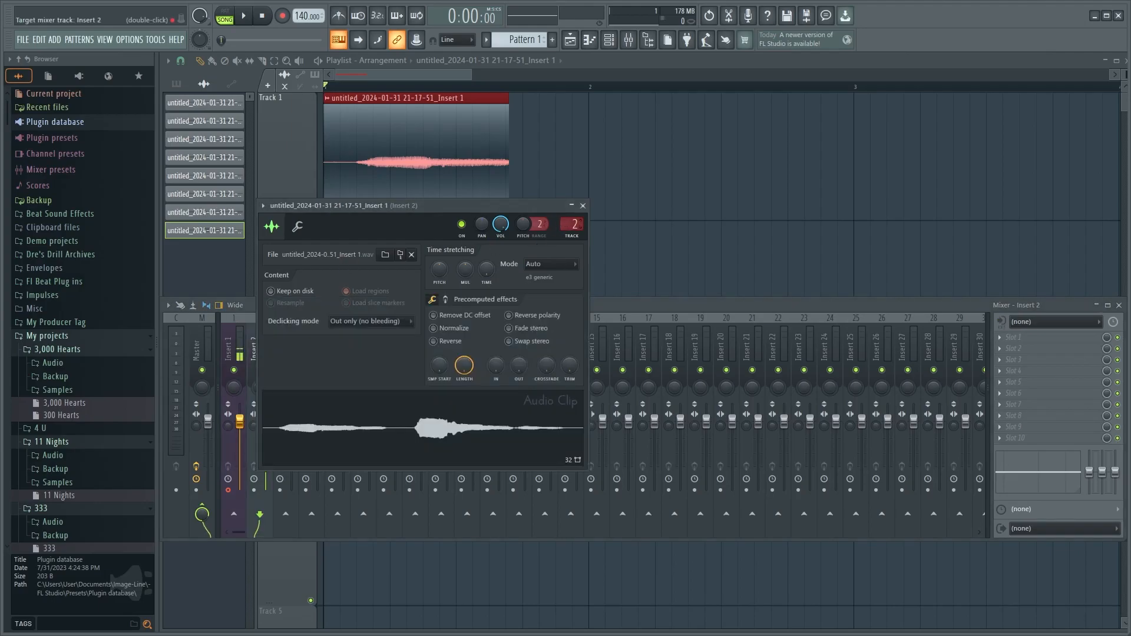
pyautogui.click(253, 337)
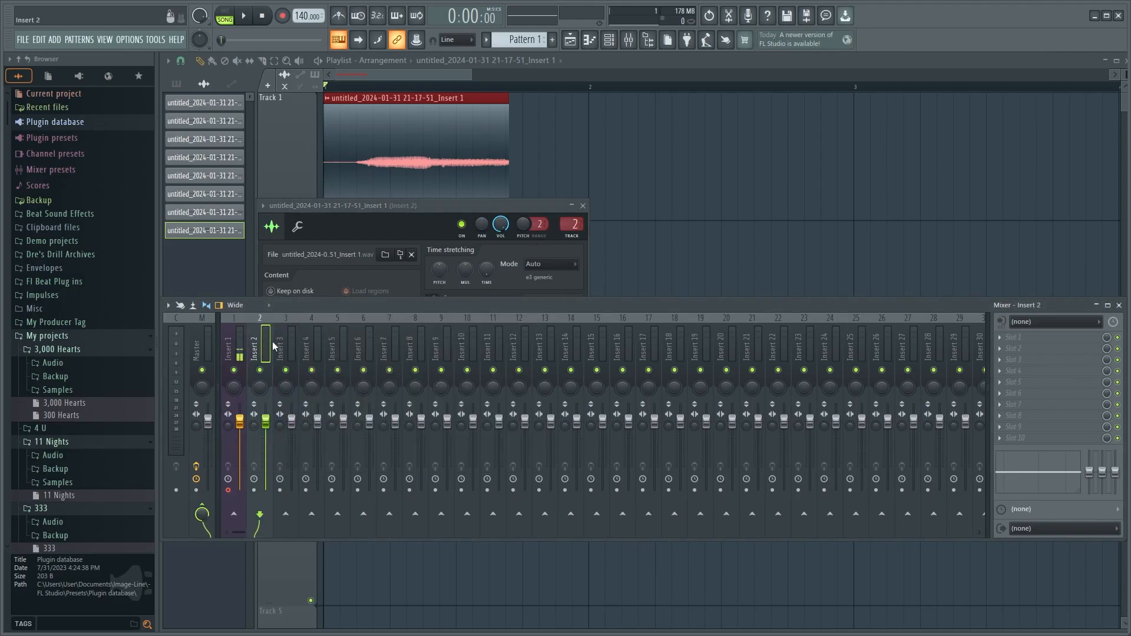
pyautogui.press('space')
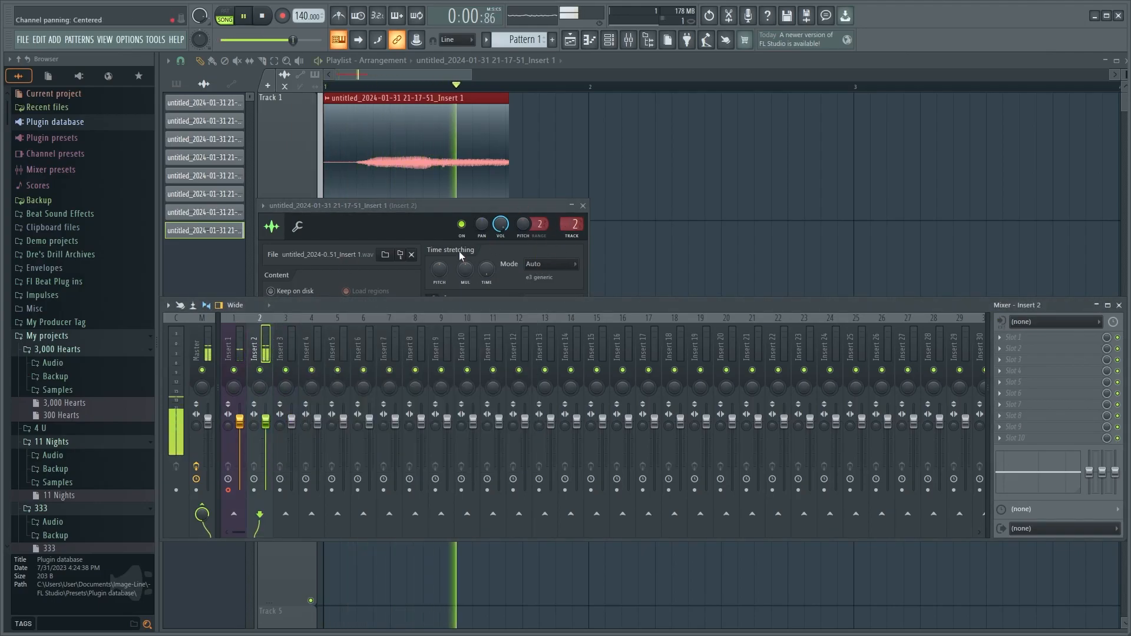
pyautogui.press('space')
# Step: Return the clip's channel to mixer track 1 and move its settings window higher over the playlist
pyautogui.click(574, 225)
pyautogui.moveTo(574, 225); pyautogui.dragTo(574, 231)
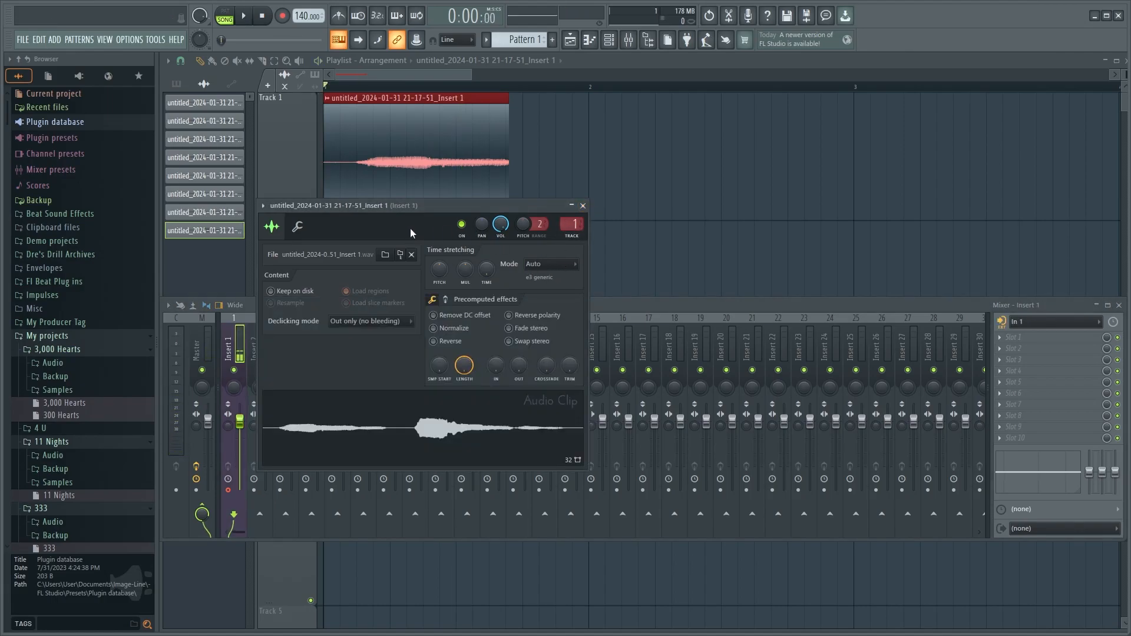
pyautogui.moveTo(426, 202); pyautogui.dragTo(455, 154)
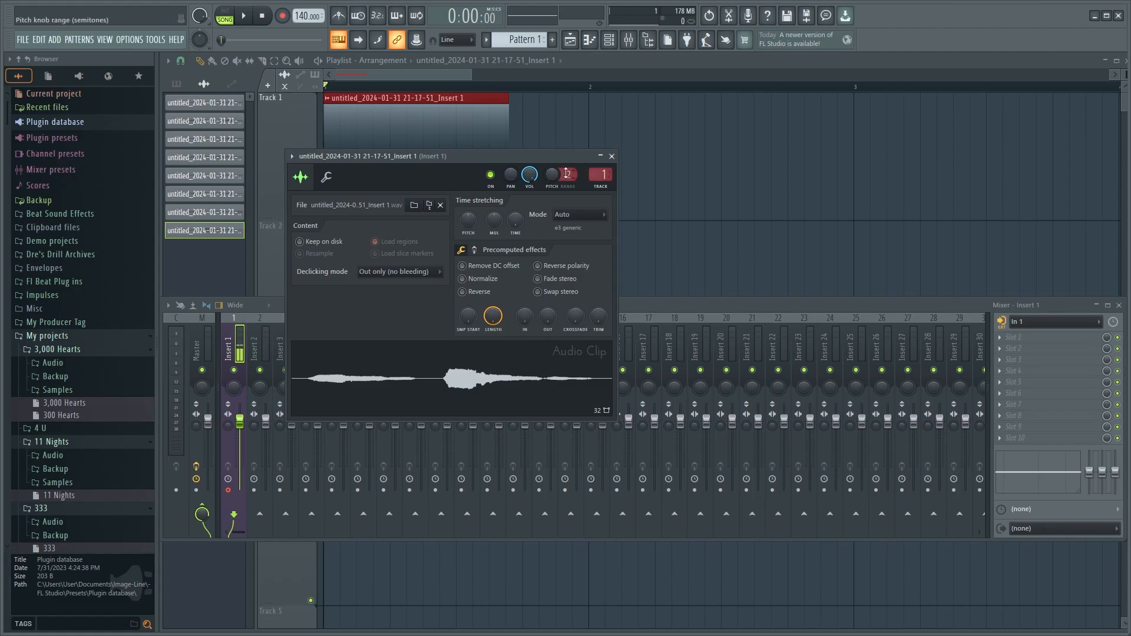
# Step: Raise the clip's channel pitch to +200 cents with a 2-semitone range and play the clip
pyautogui.moveTo(552, 176); pyautogui.dragTo(552, 134)
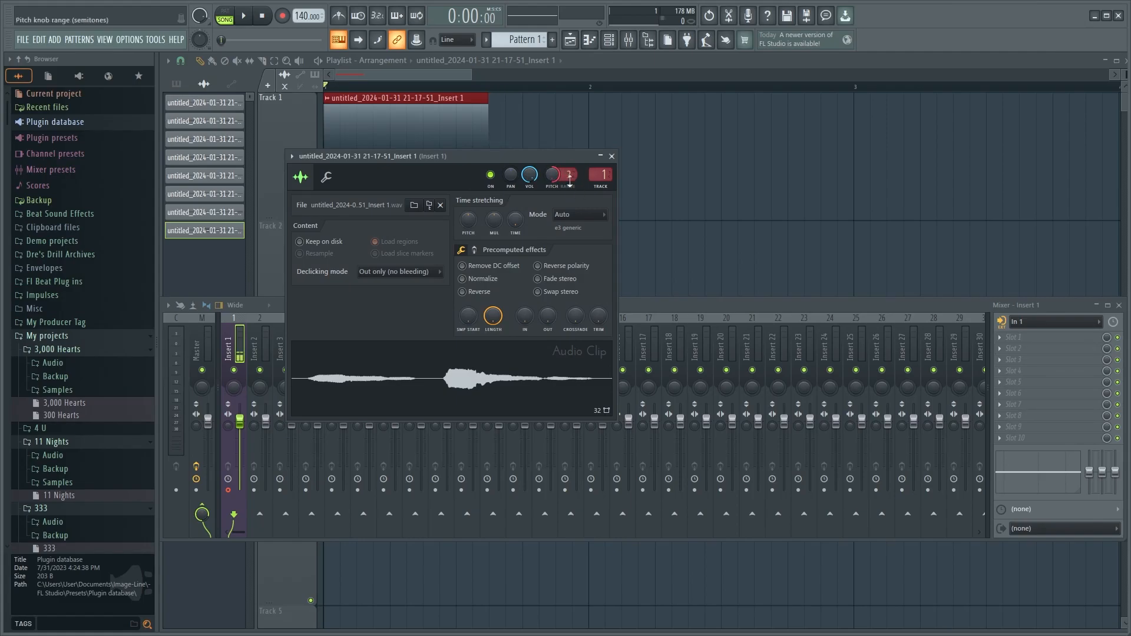
pyautogui.moveTo(569, 175); pyautogui.dragTo(569, 153)
pyautogui.press('space')
pyautogui.press('space')
pyautogui.press('space')
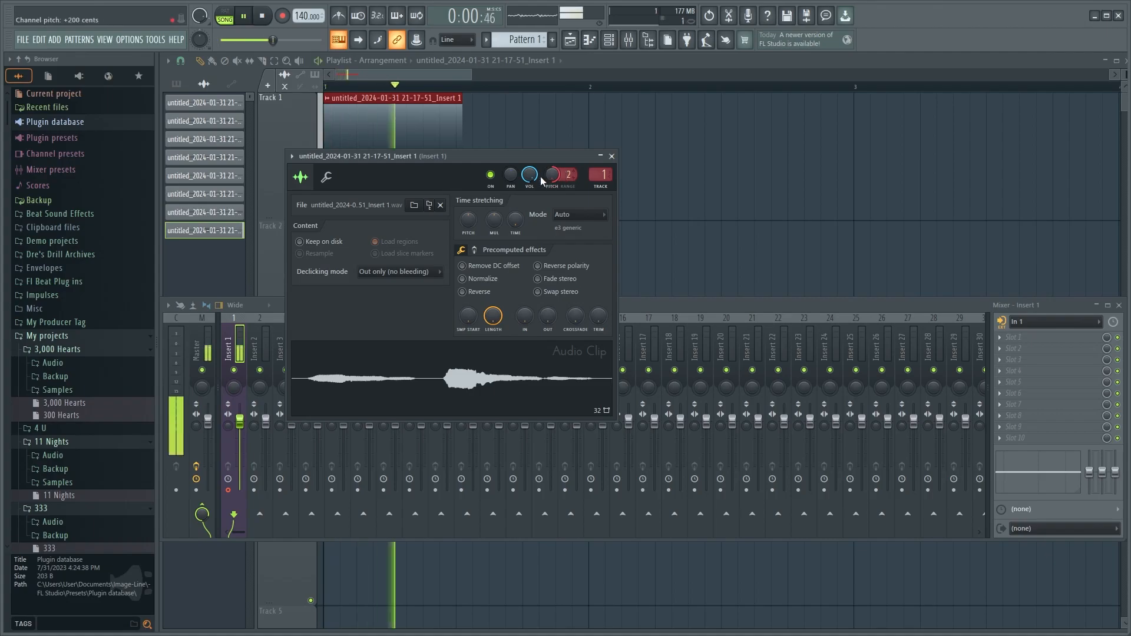
pyautogui.press('space')
# Step: Widen the channel's pitch range to 5 semitones, adjust the channel pitch, and play the clip
pyautogui.moveTo(560, 175); pyautogui.dragTo(551, 218)
pyautogui.press('space')
pyautogui.press('space')
pyautogui.moveTo(550, 176); pyautogui.dragTo(550, 133)
pyautogui.press('space')
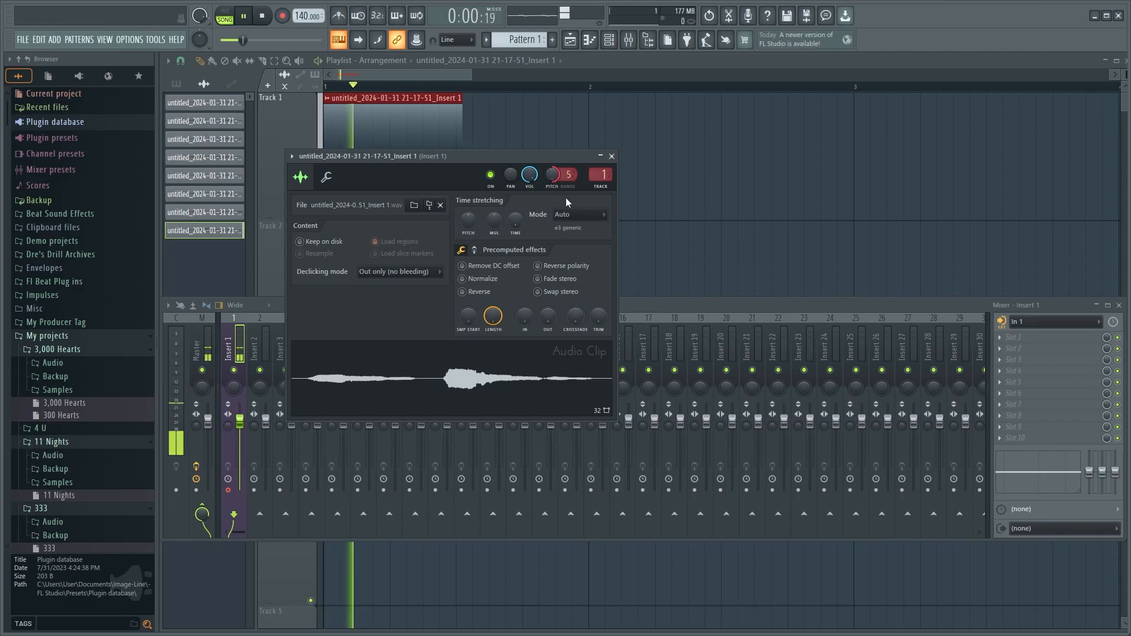
pyautogui.press('space')
# Step: Restore the centred channel pitch with a 2-semitone range, and play the clip with a time-stretching pitch shift of -930 cents
pyautogui.moveTo(552, 175); pyautogui.dragTo(552, 203)
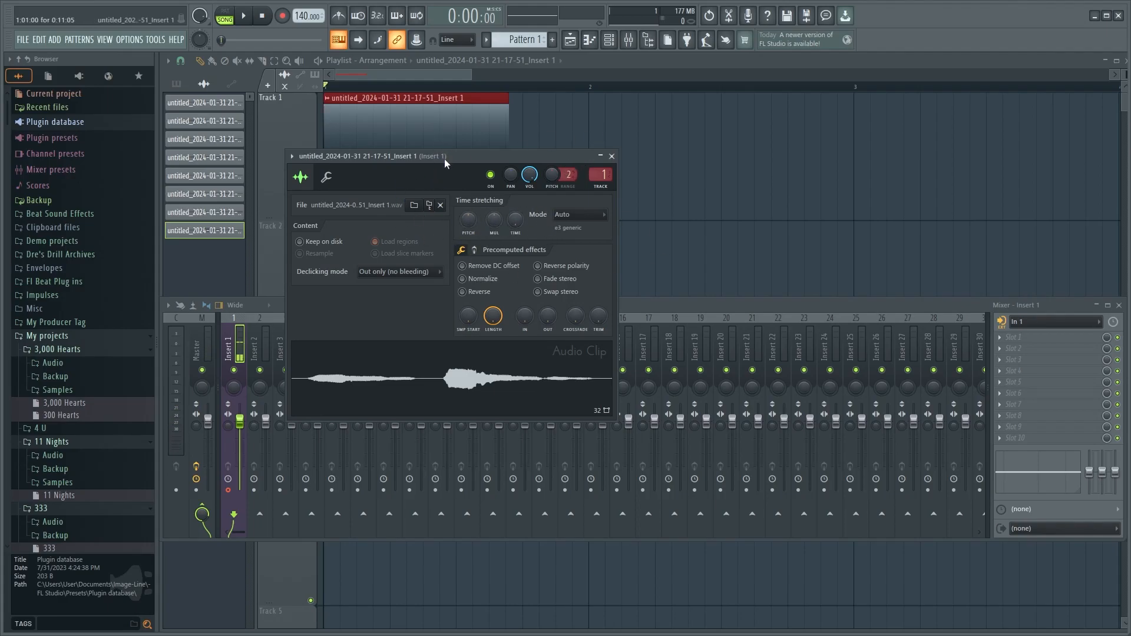
pyautogui.moveTo(444, 157); pyautogui.dragTo(484, 217)
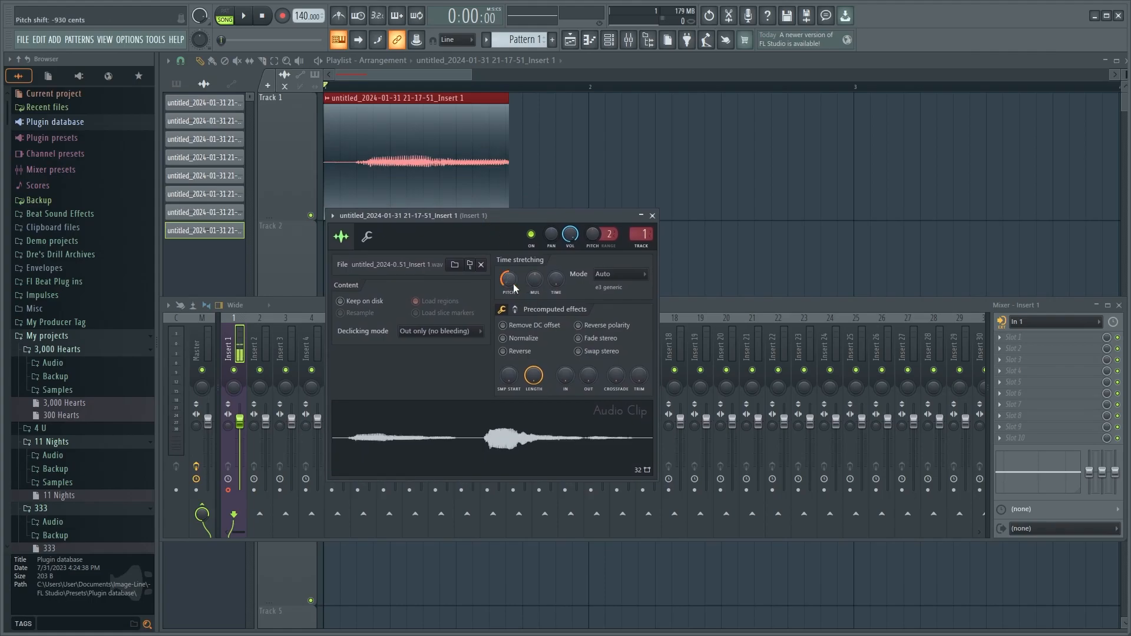
pyautogui.press('space')
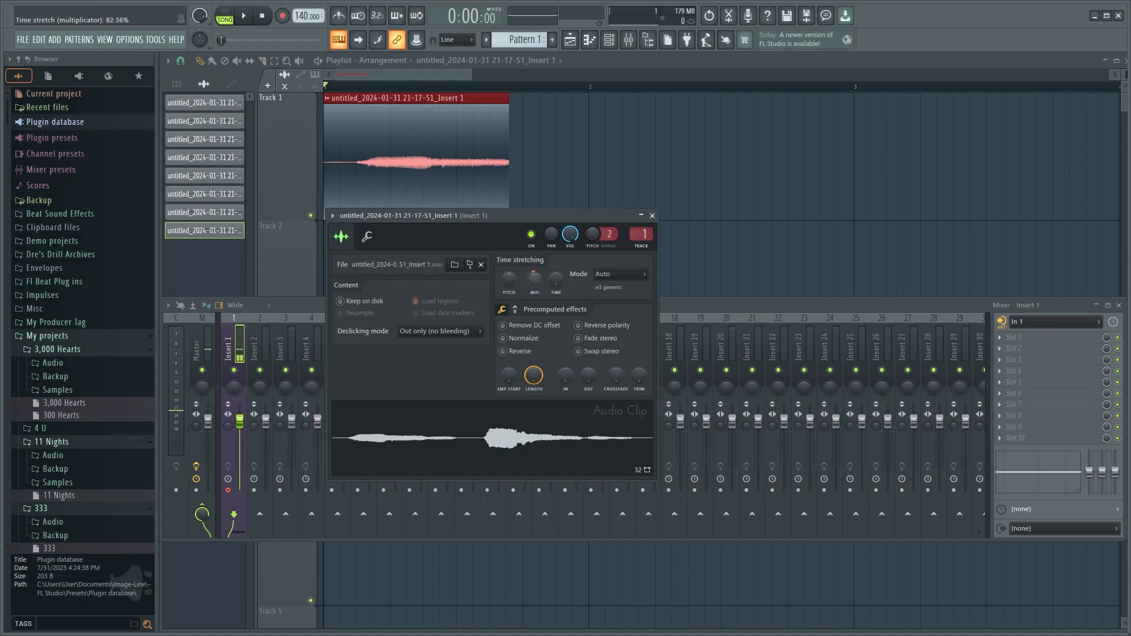
# Step: Raise the clip's time-stretch multiplier to 176.54% and play the slowed clip
pyautogui.scroll(3, 535, 285)
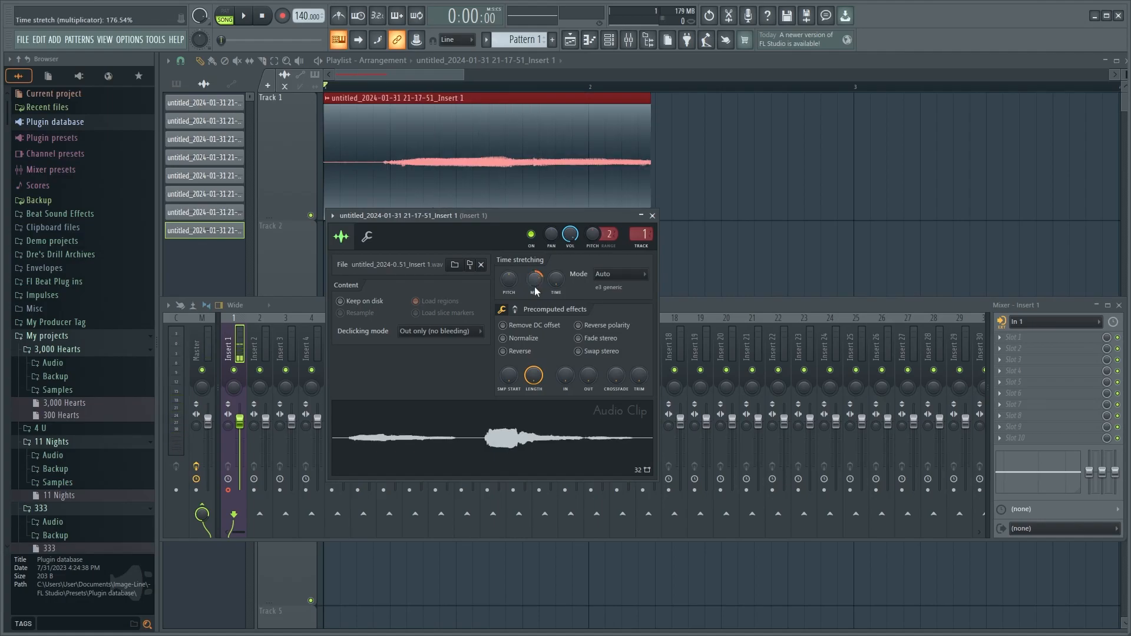
pyautogui.press('space')
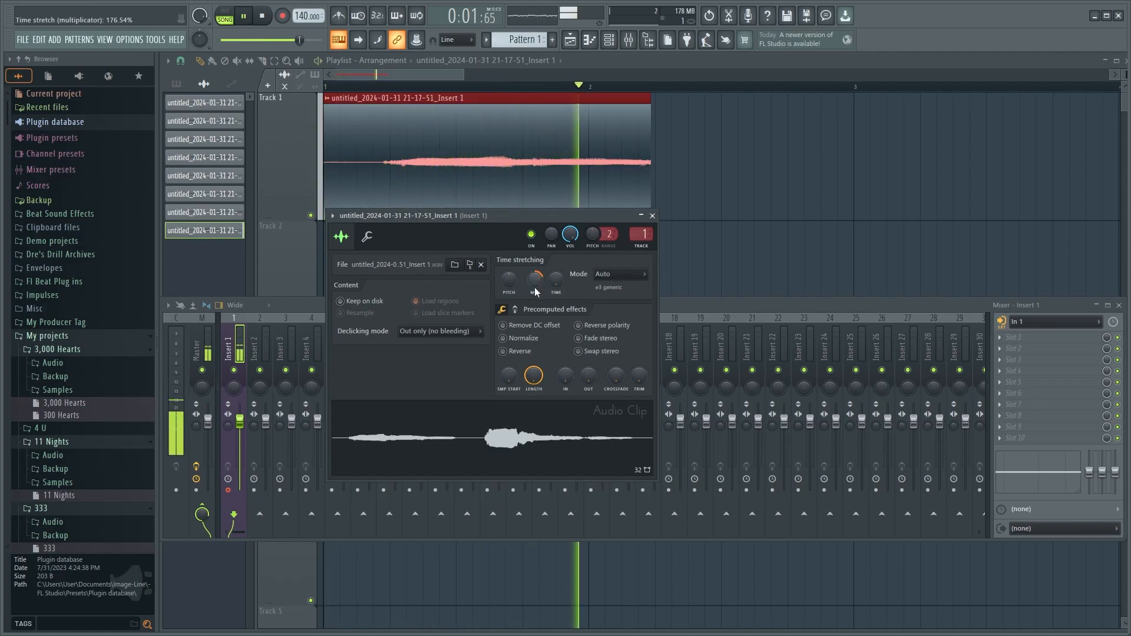
pyautogui.press('space')
# Step: Try time-stretch multipliers of 275.11% and 39.23% on the clip, and return the multiplier to its default
pyautogui.scroll(3, 534, 285)
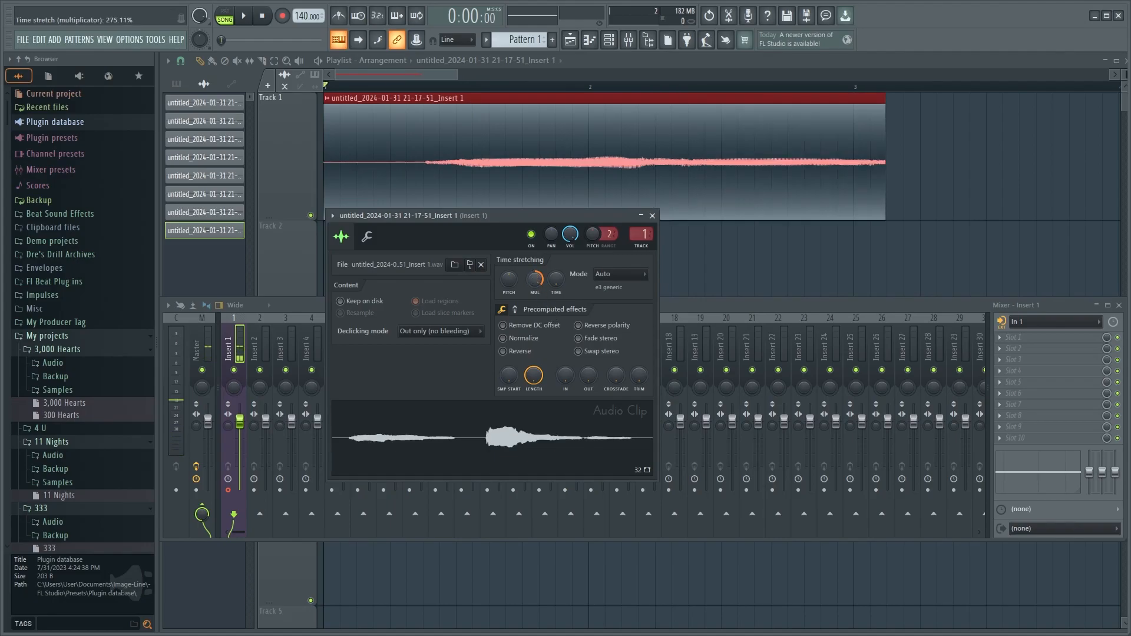
pyautogui.scroll(-2, 535, 280)
pyautogui.scroll(-2, 535, 280)
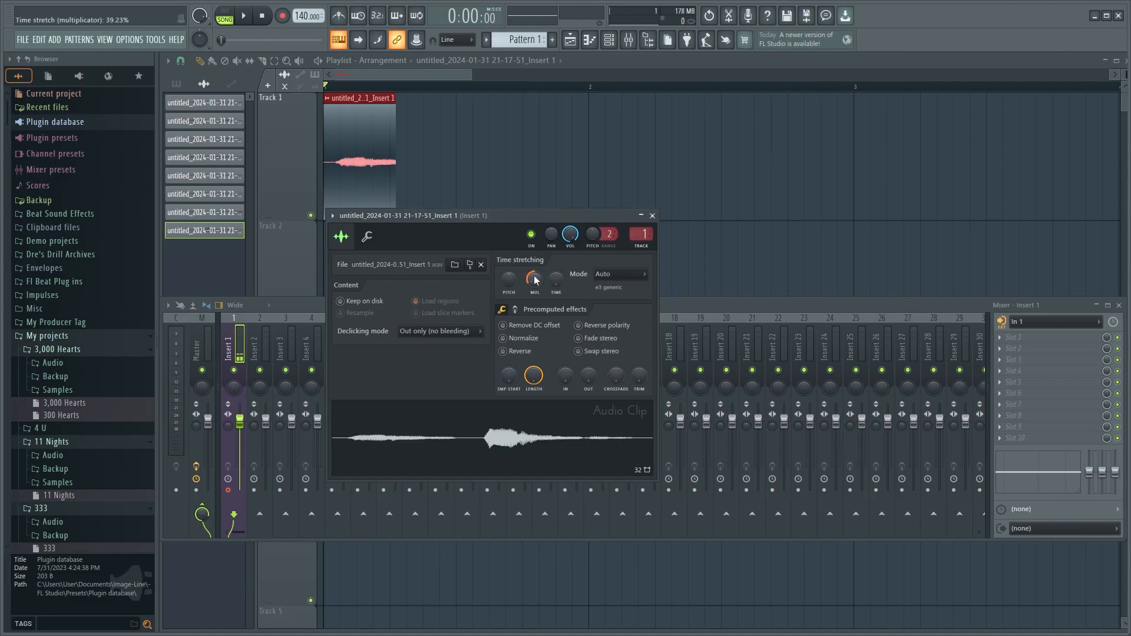
pyautogui.scroll(-3, 508, 279)
pyautogui.scroll(6, 509, 279)
# Step: Stretch the clip to different lengths with the time-stretching time control, and return it to its default
pyautogui.moveTo(557, 278); pyautogui.dragTo(556, 266)
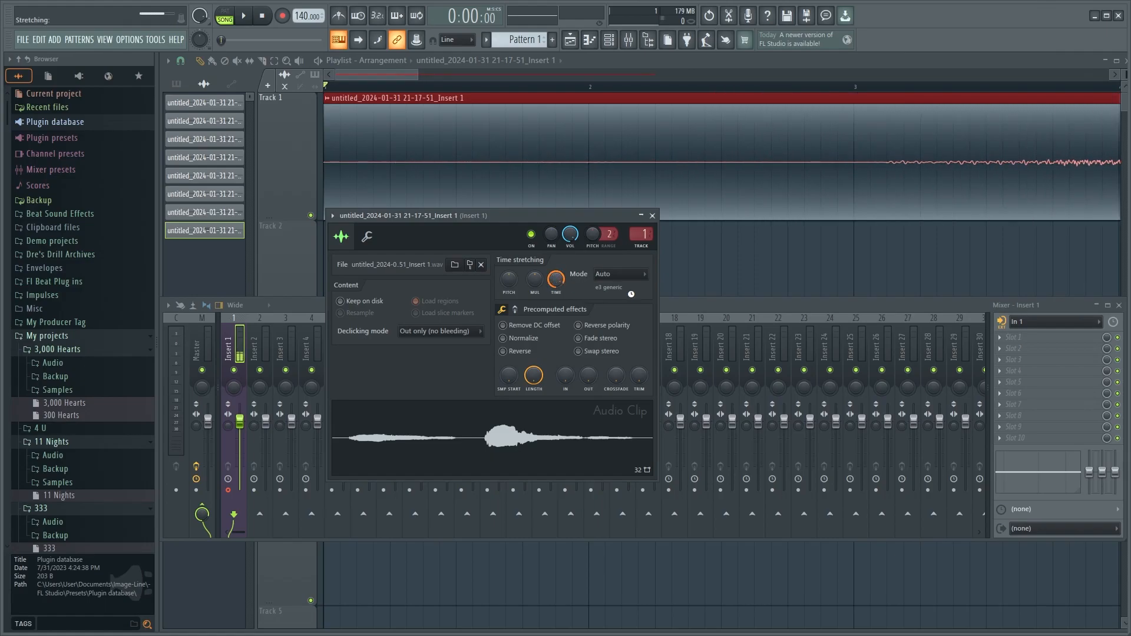
pyautogui.moveTo(556, 279); pyautogui.dragTo(562, 273)
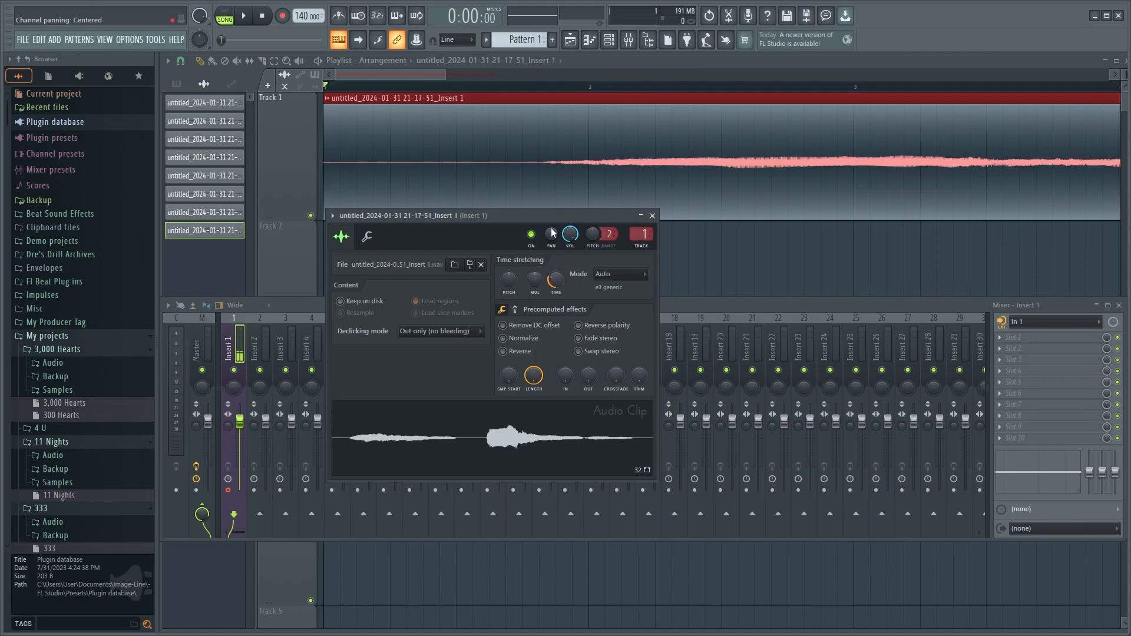
pyautogui.moveTo(556, 279); pyautogui.dragTo(555, 294)
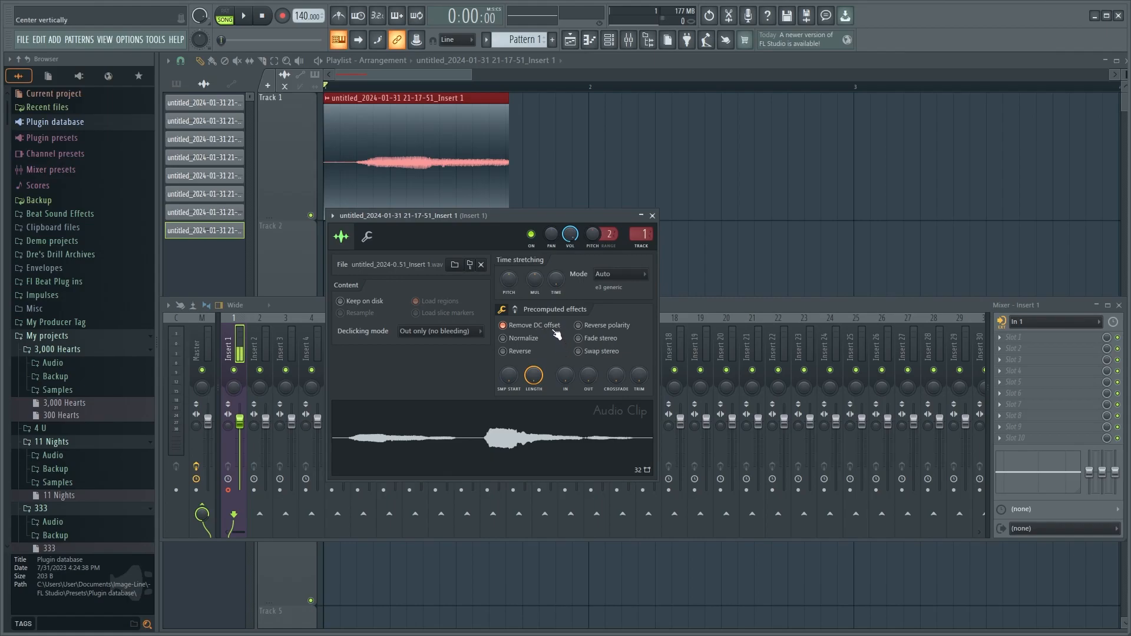
# Step: Audition the clip with Remove DC offset and with Normalize, turning each precomputed effect off again
pyautogui.press('space')
pyautogui.press('space')
pyautogui.click(529, 341)
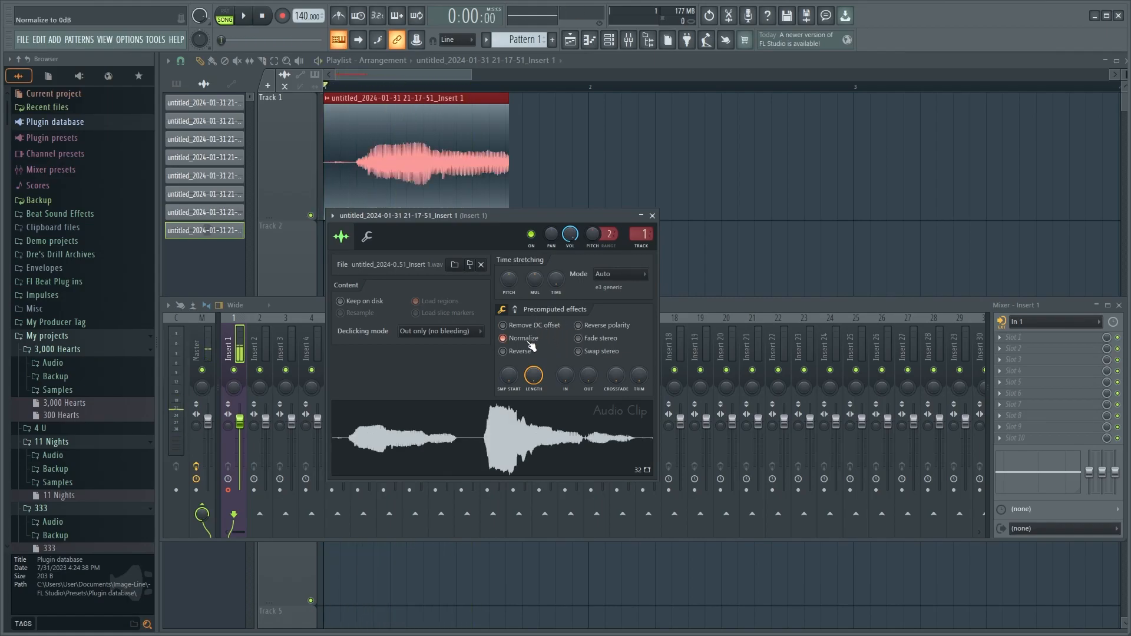
pyautogui.press('space')
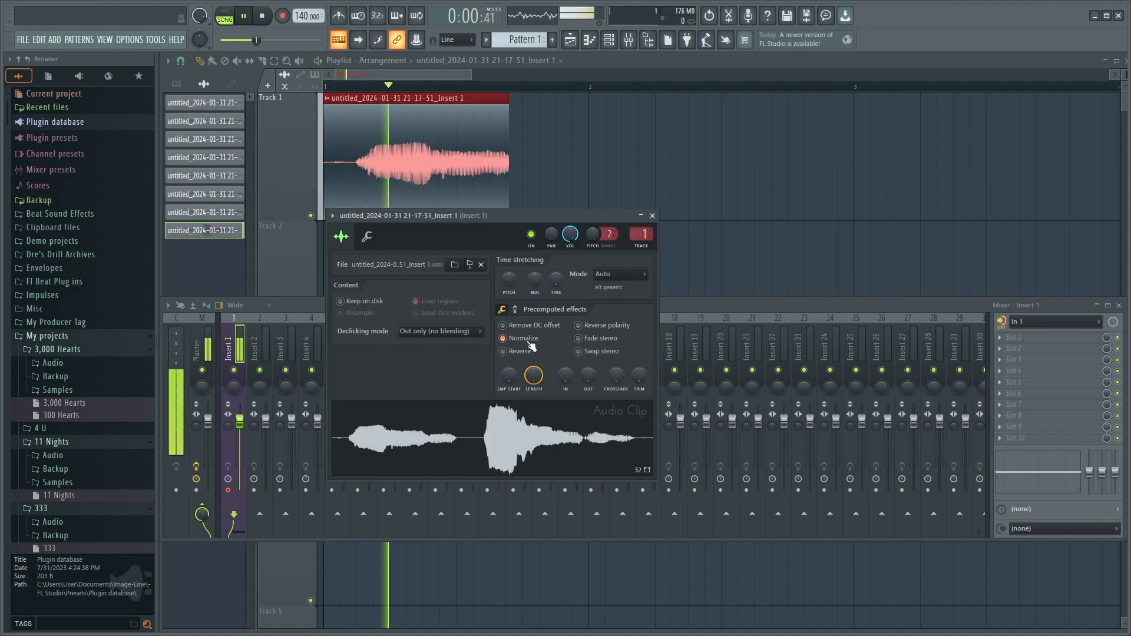
pyautogui.press('space')
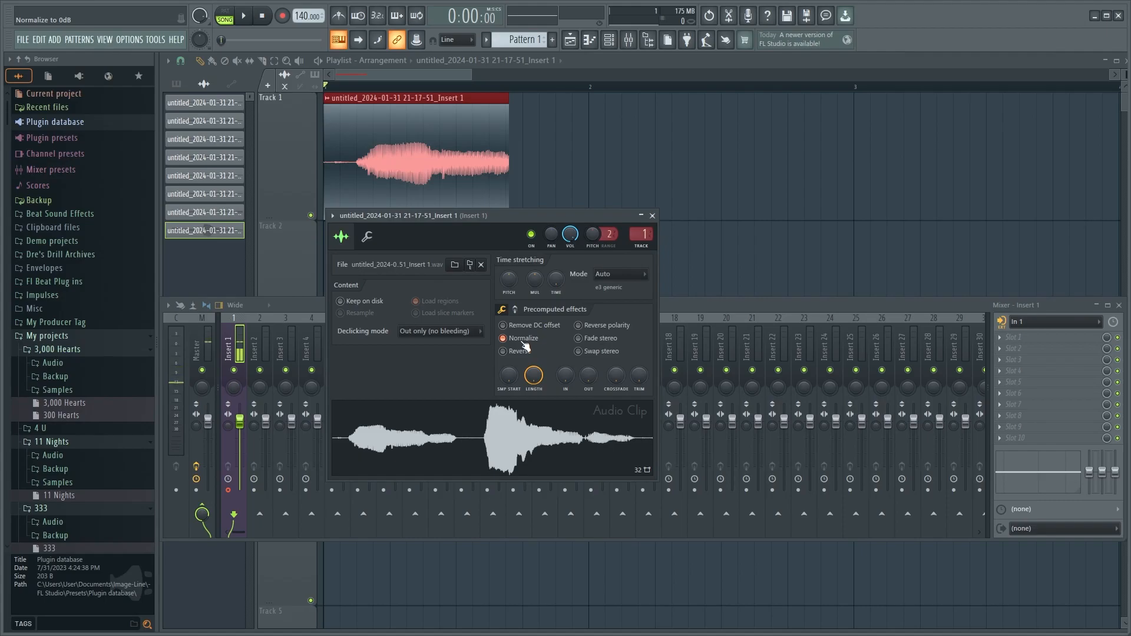
pyautogui.click(522, 341)
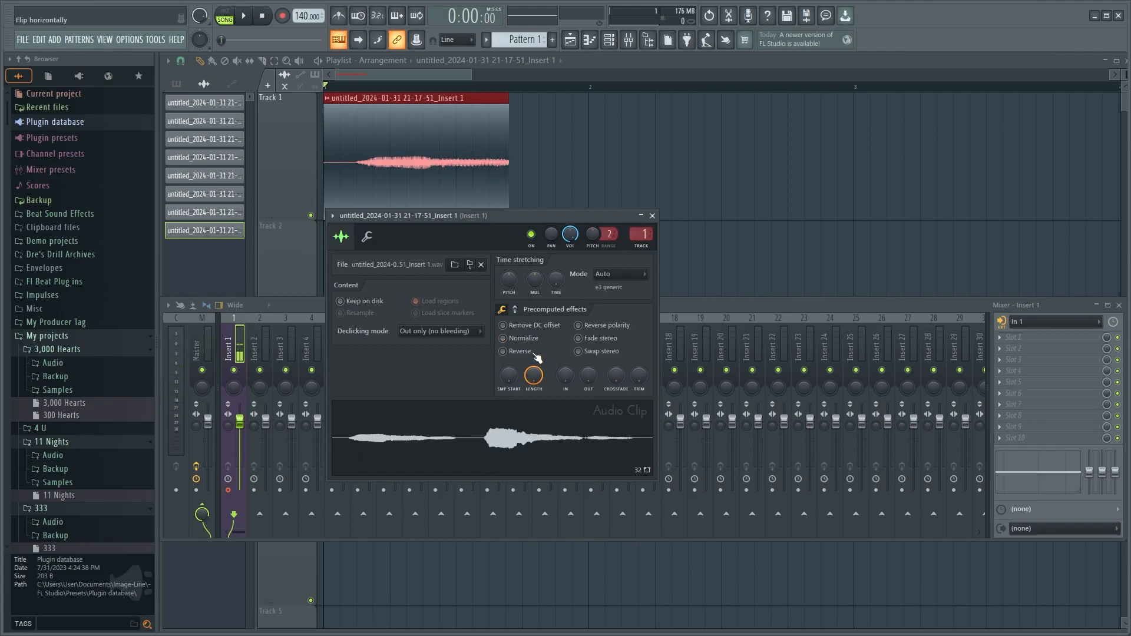
# Step: Audition the clip with the Reverse polarity and Reverse precomputed effects, and turn both off again
pyautogui.click(527, 353)
pyautogui.click(607, 326)
pyautogui.press('space')
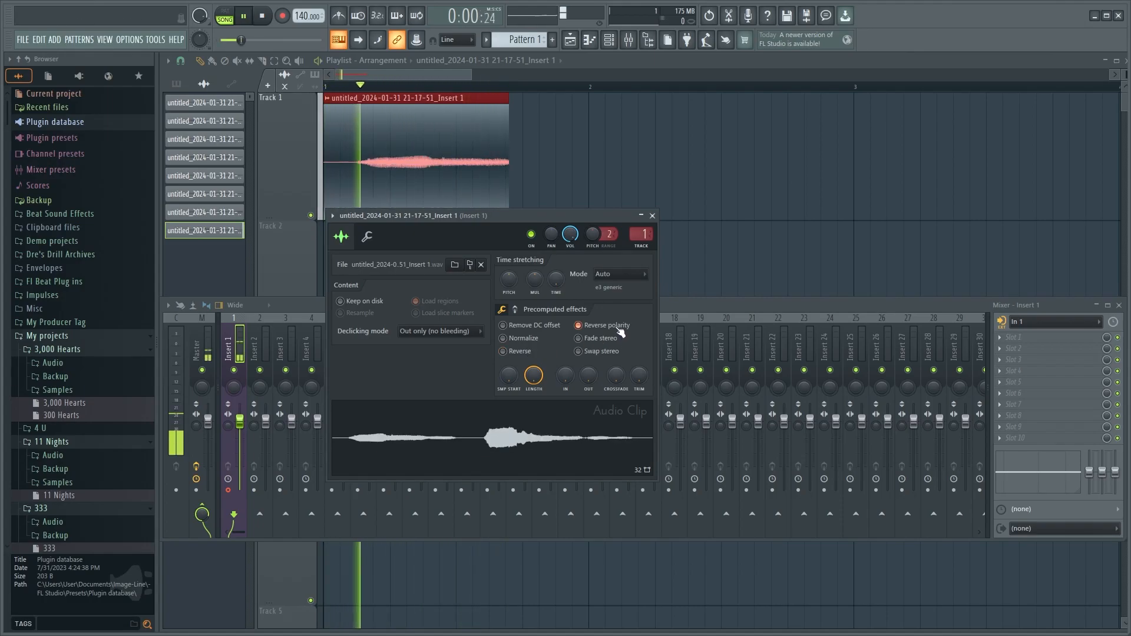
pyautogui.click(519, 352)
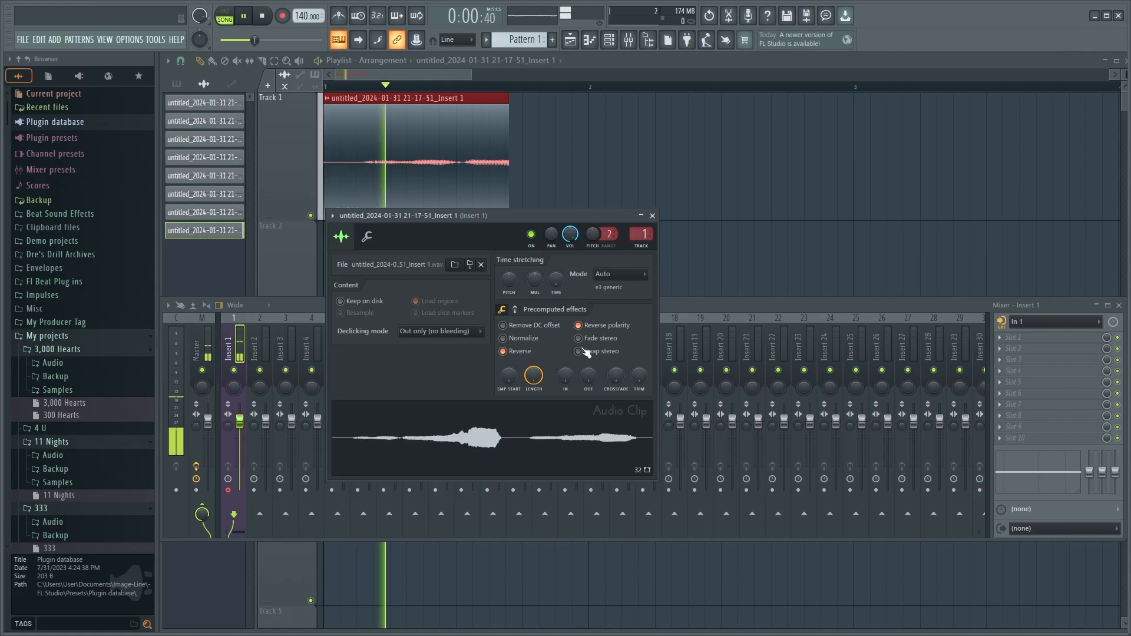
pyautogui.press('space')
pyautogui.click(579, 325)
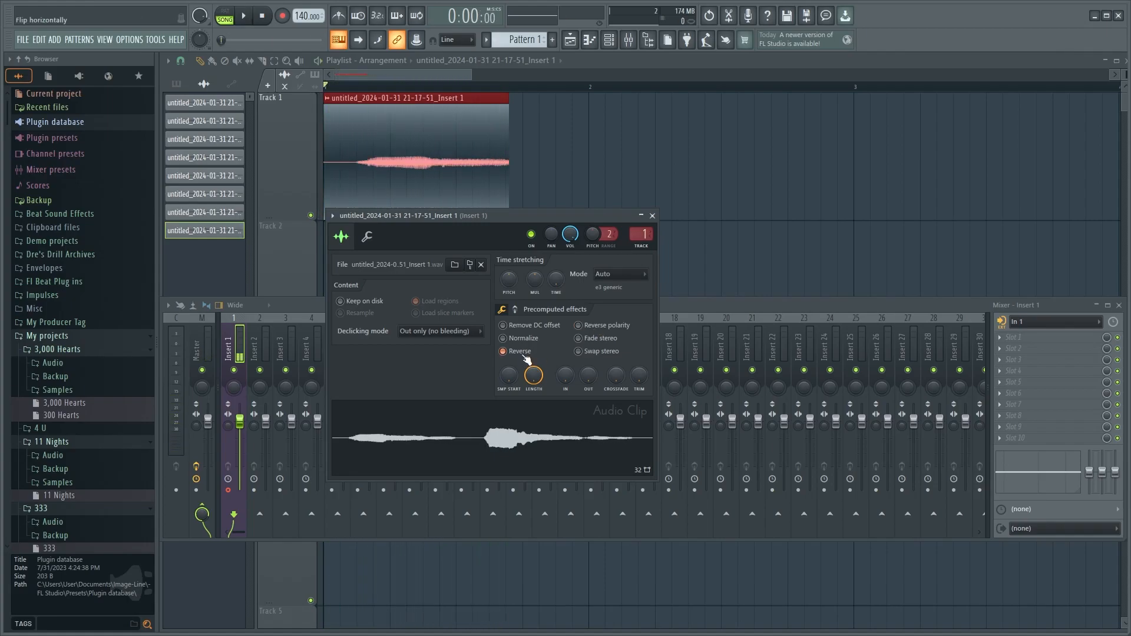
# Step: Enable the Fade stereo precomputed effect on the clip and play it
pyautogui.click(579, 339)
pyautogui.press('space')
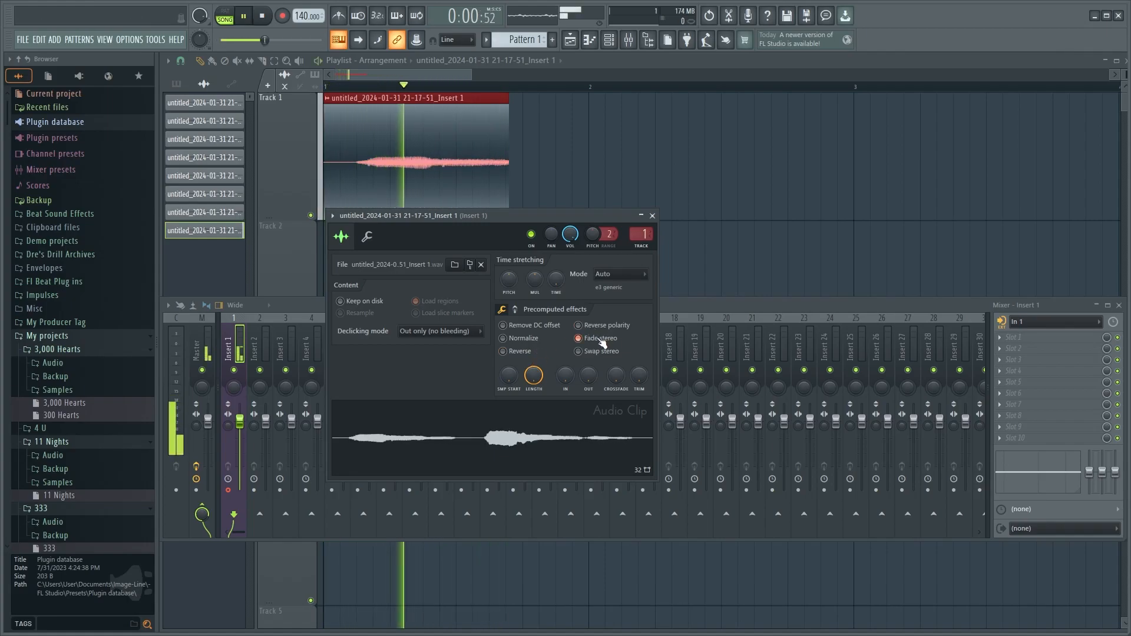
# Step: Turn off Fade stereo, audition the clip with Swap stereo, and turn that precomputed effect off again
pyautogui.press('space')
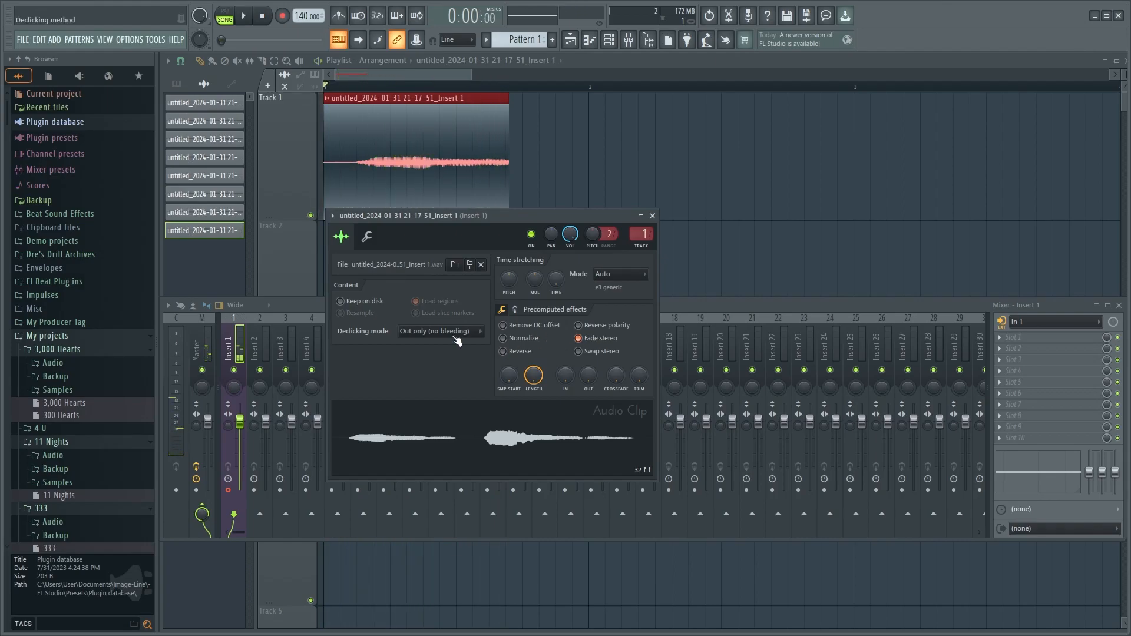
pyautogui.click(596, 353)
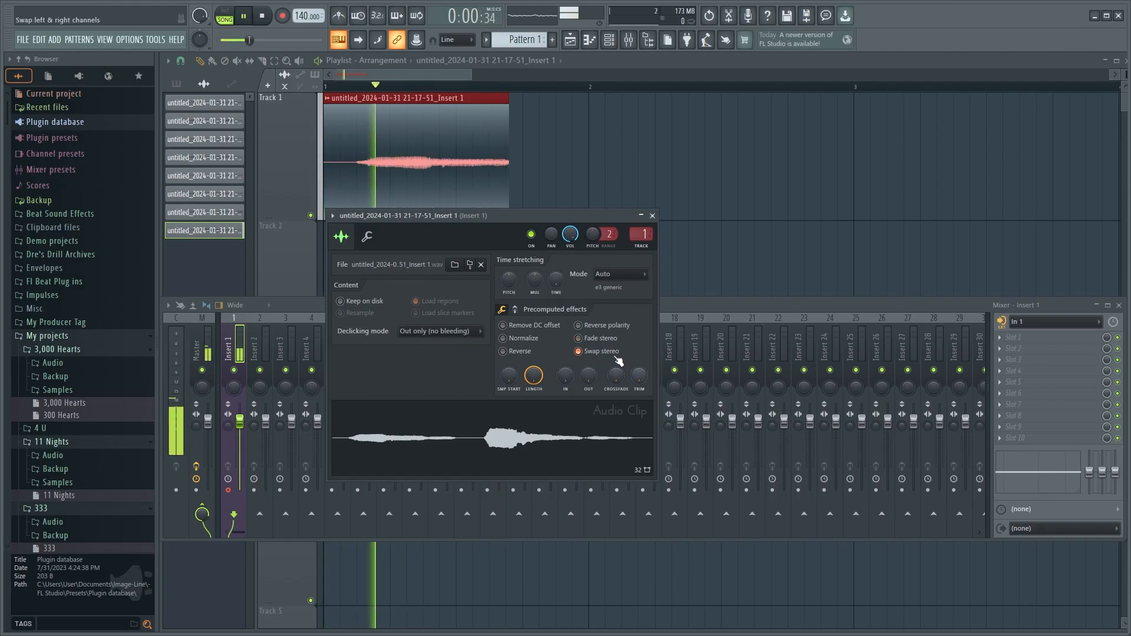
pyautogui.click(599, 355)
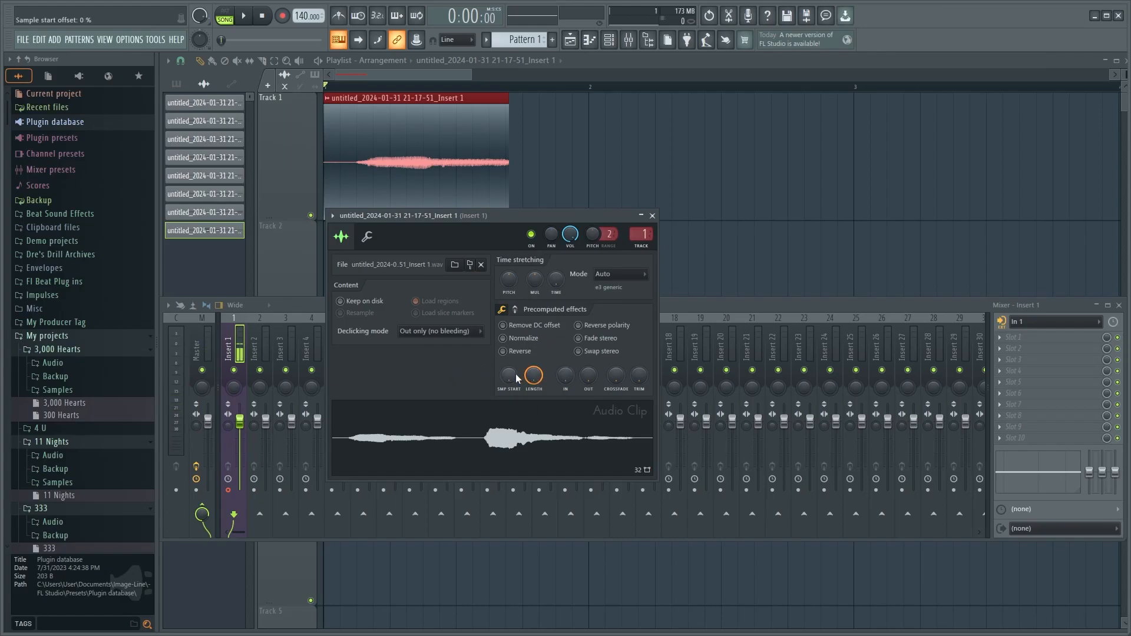
# Step: Review the clip's declicking modes and its sound file chooser without changing anything, and close the channel settings
pyautogui.moveTo(508, 375); pyautogui.dragTo(639, 390)
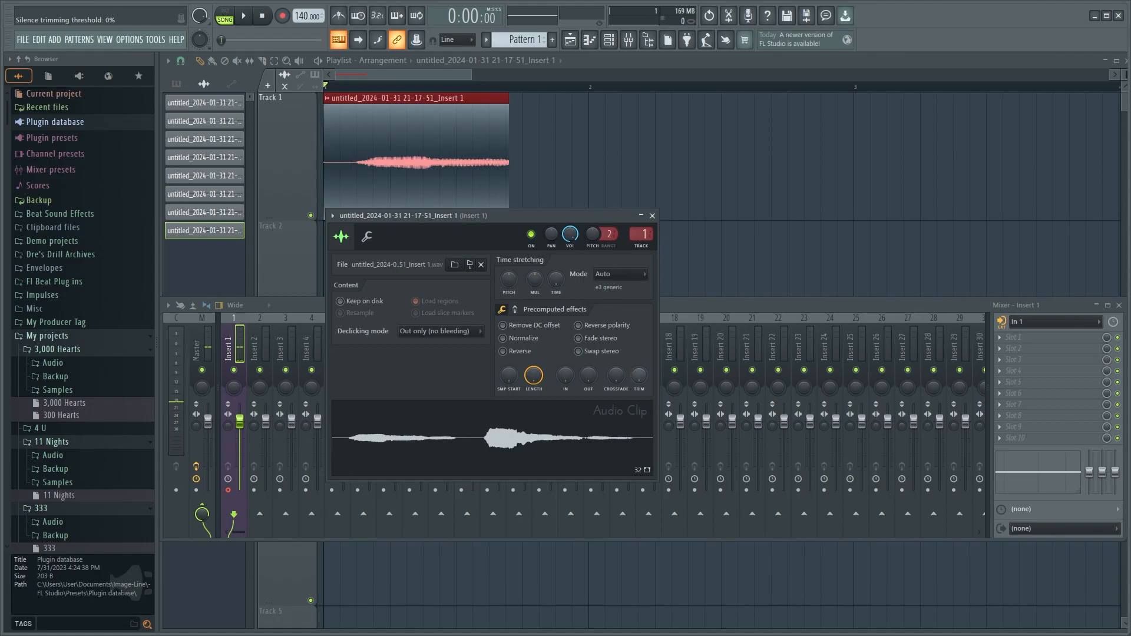
pyautogui.click(433, 331)
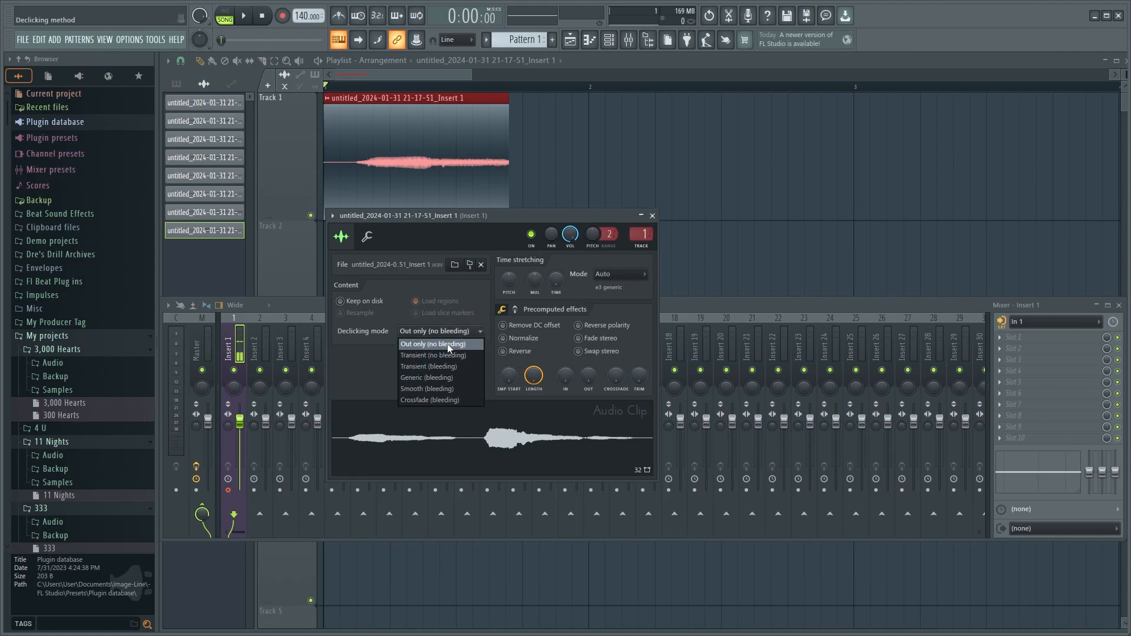
pyautogui.click(348, 351)
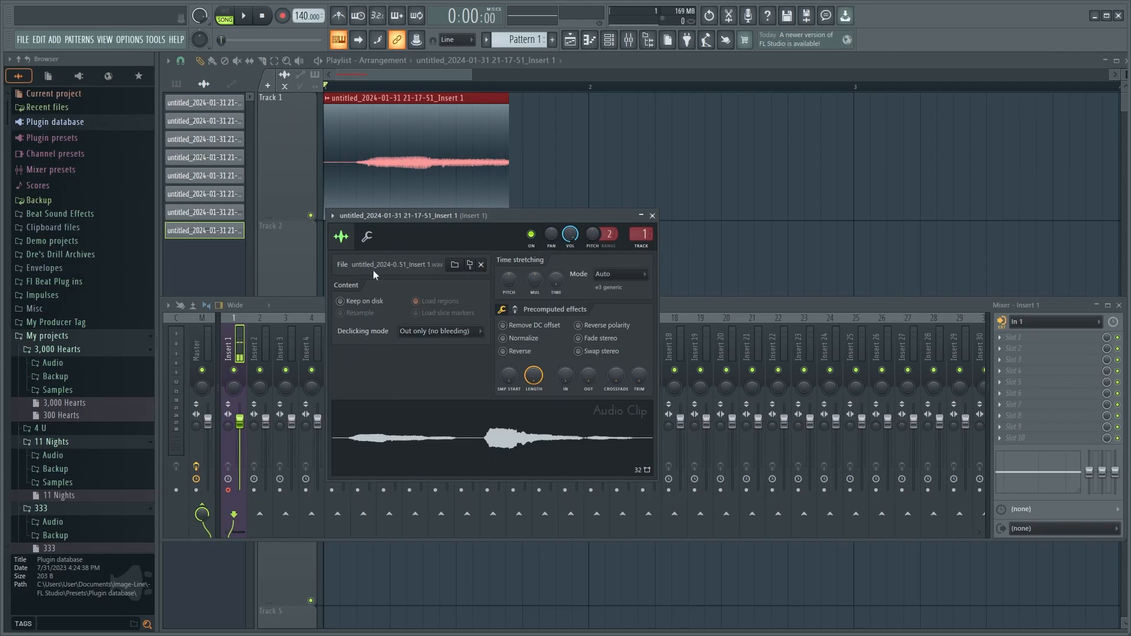
pyautogui.click(453, 265)
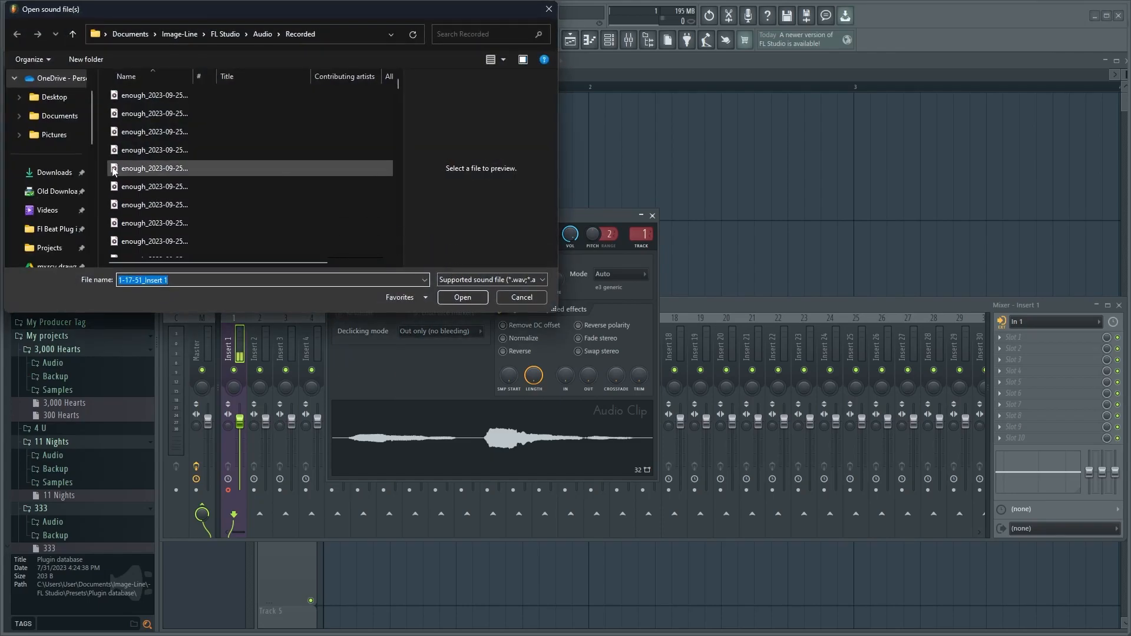
pyautogui.click(549, 10)
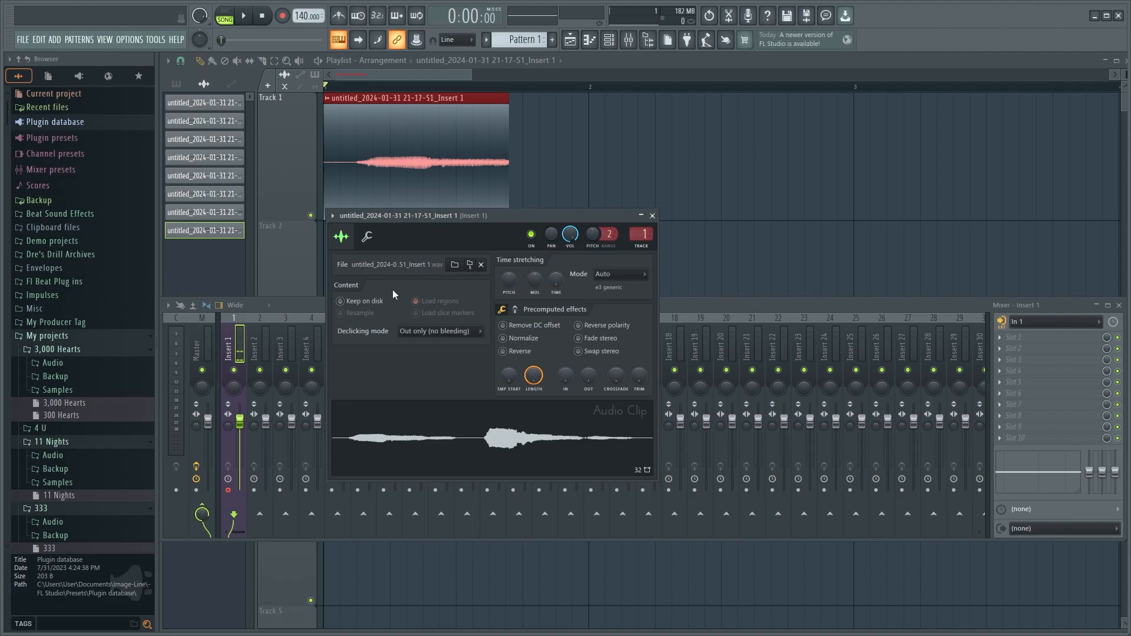
pyautogui.click(651, 214)
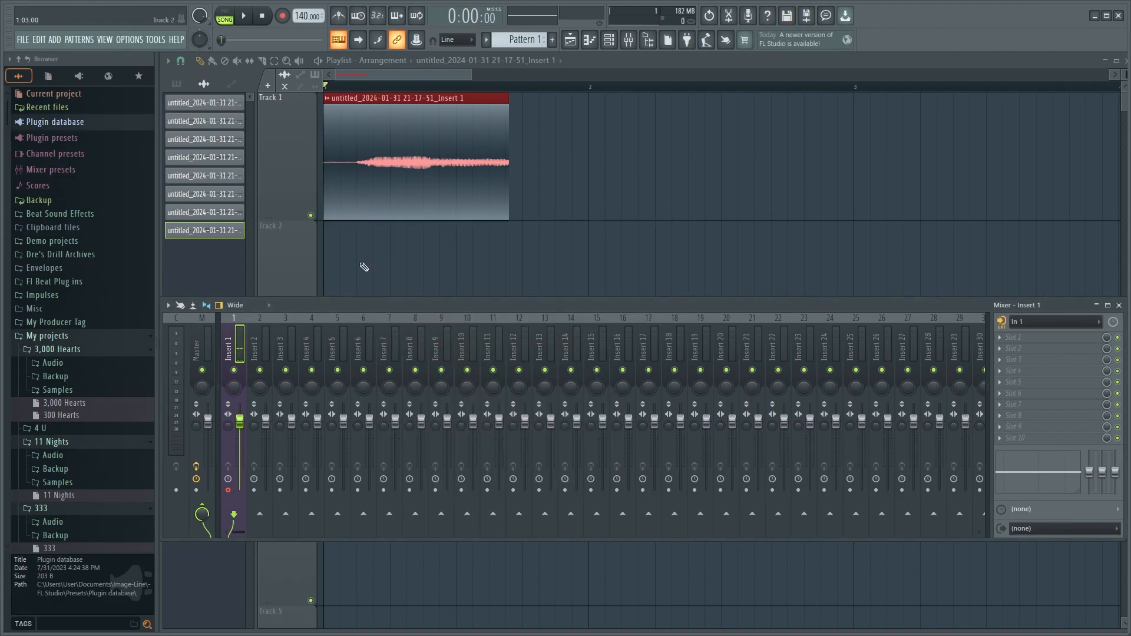
# Step: Close the mixer and delete the audio clip from Track 1 of the playlist
pyautogui.scroll(-6, 483, 205)
pyautogui.scroll(4, 317, 212)
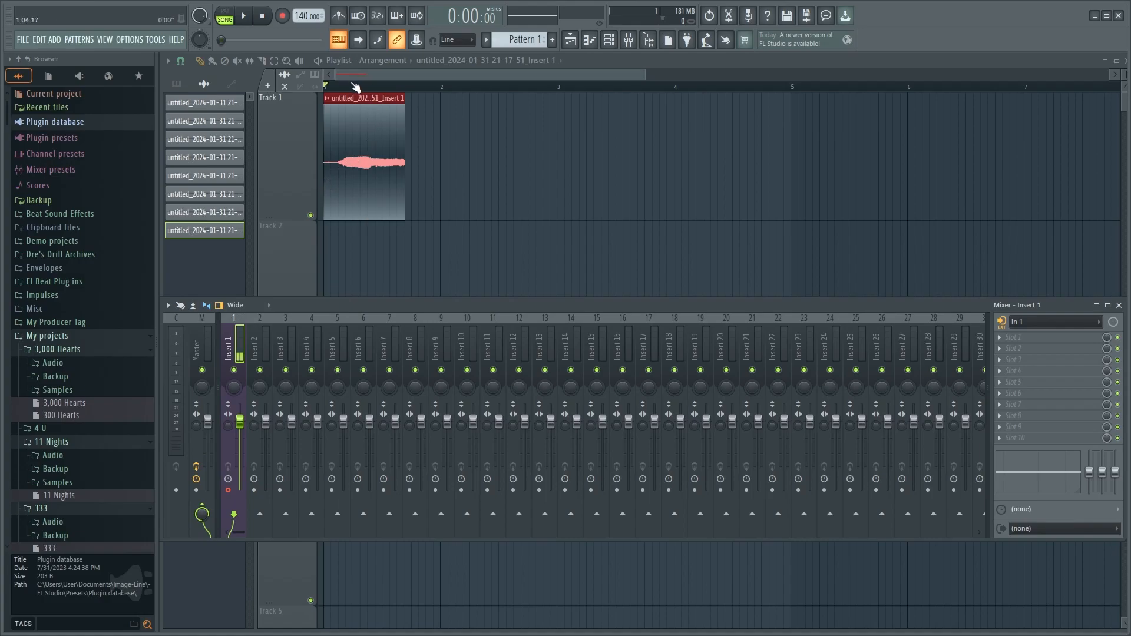
pyautogui.moveTo(353, 86); pyautogui.dragTo(299, 84)
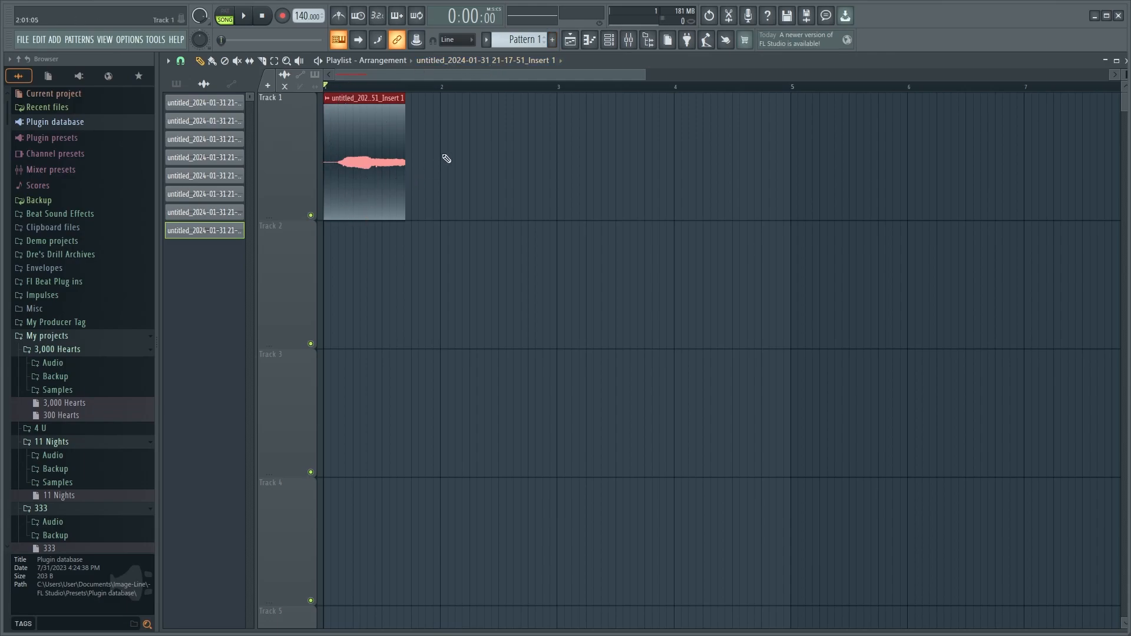
pyautogui.rightClick(384, 187)
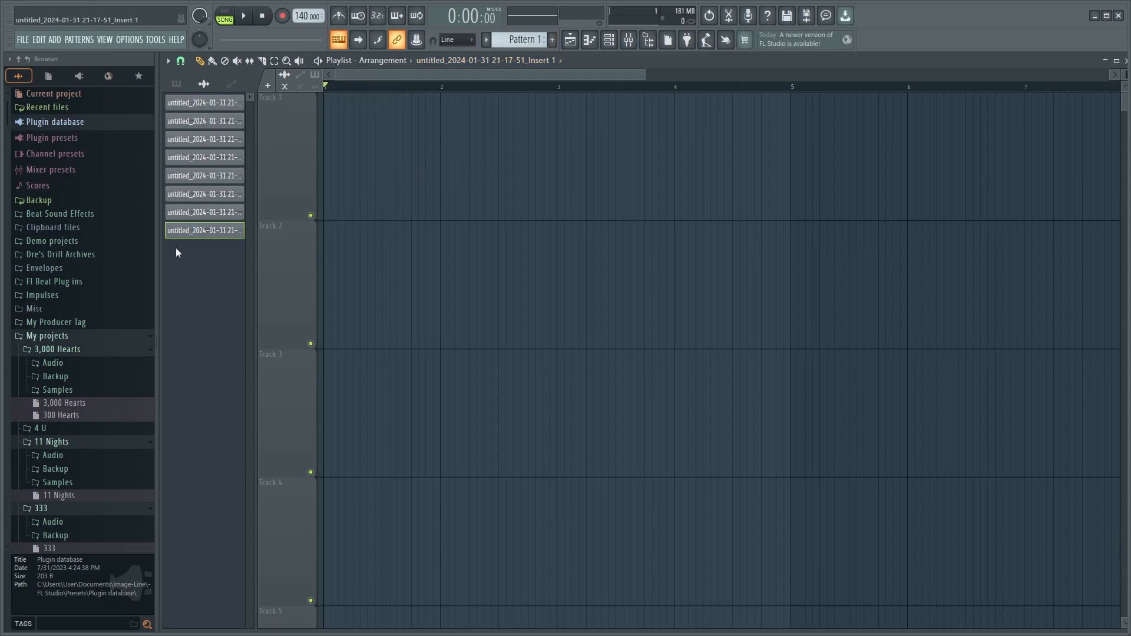
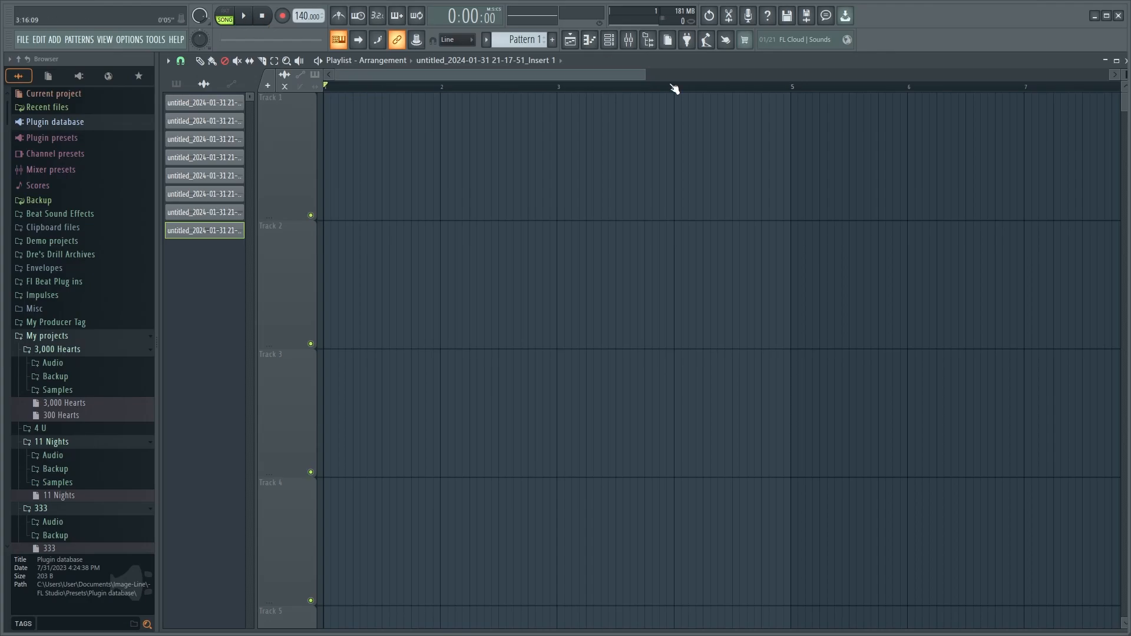
# Step: Show and hide the playlist, piano roll, channel rack and mixer windows in turn to demonstrate their toggles
pyautogui.click(571, 40)
pyautogui.click(571, 40)
pyautogui.click(590, 41)
pyautogui.click(590, 41)
pyautogui.click(590, 41)
pyautogui.click(609, 43)
pyautogui.click(610, 41)
pyautogui.click(609, 42)
pyautogui.click(609, 41)
pyautogui.click(629, 42)
pyautogui.click(629, 41)
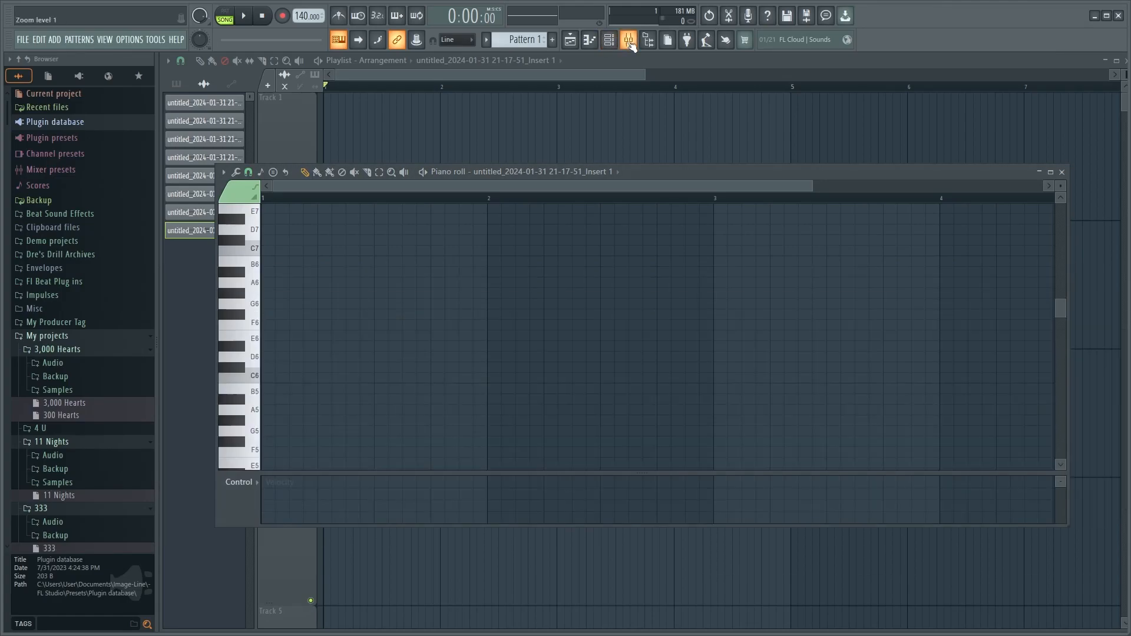
# Step: Hide and show the browser several times to demonstrate its toggle
pyautogui.click(651, 42)
pyautogui.click(648, 40)
pyautogui.click(648, 40)
pyautogui.click(650, 41)
pyautogui.click(650, 42)
pyautogui.click(650, 41)
pyautogui.click(650, 42)
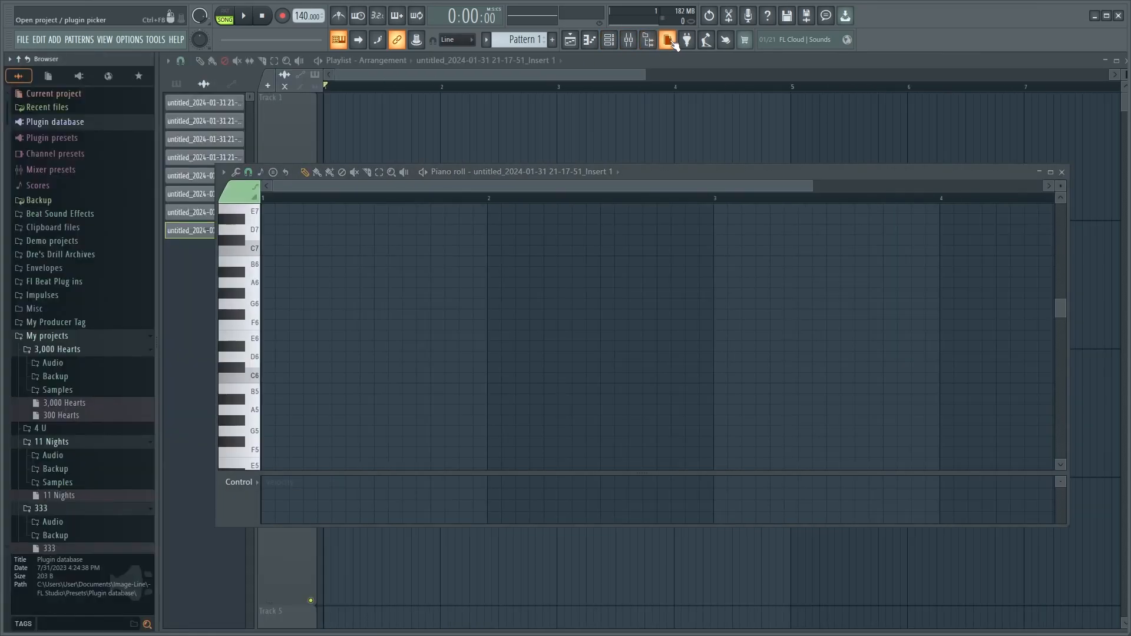
# Step: View the project picker filtered to Patterns, return it to All, and leave the picker
pyautogui.click(673, 43)
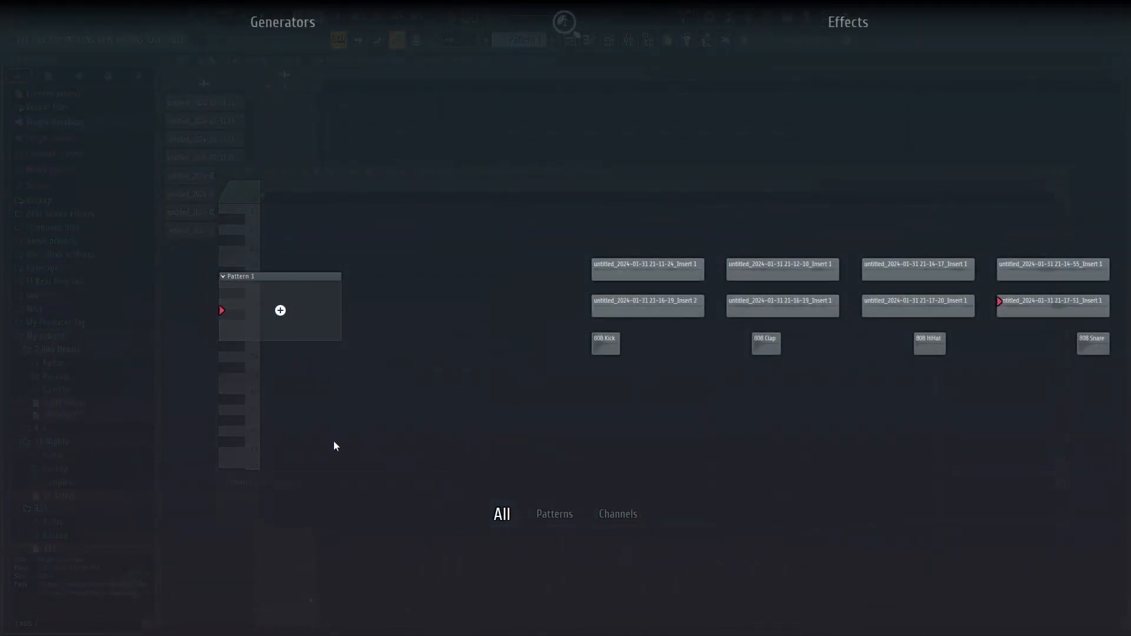
pyautogui.click(541, 509)
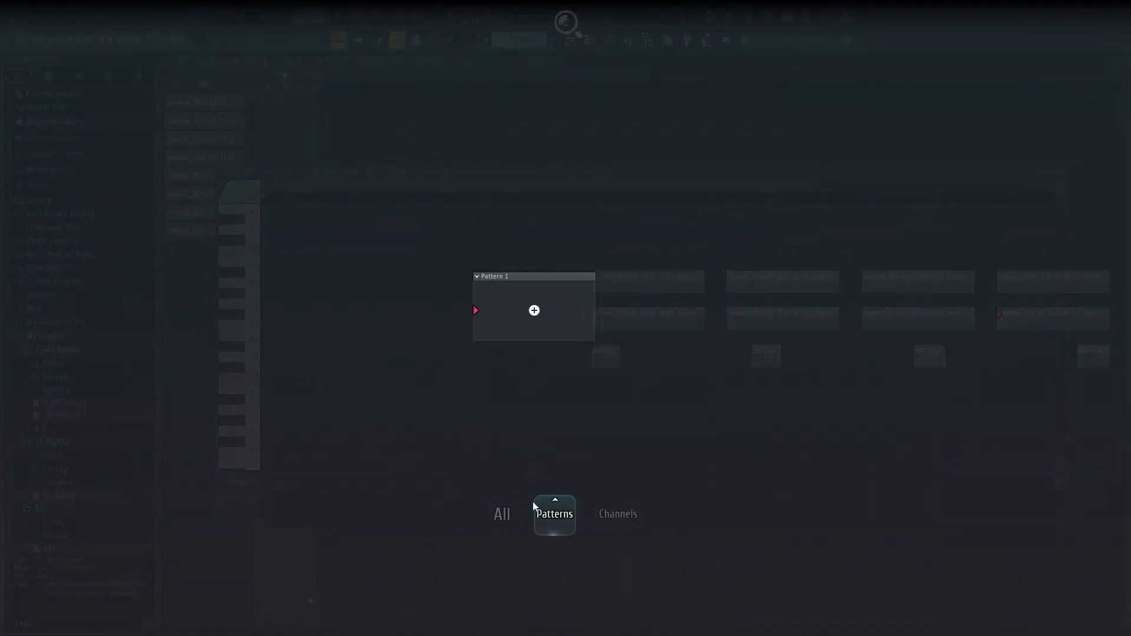
pyautogui.click(507, 515)
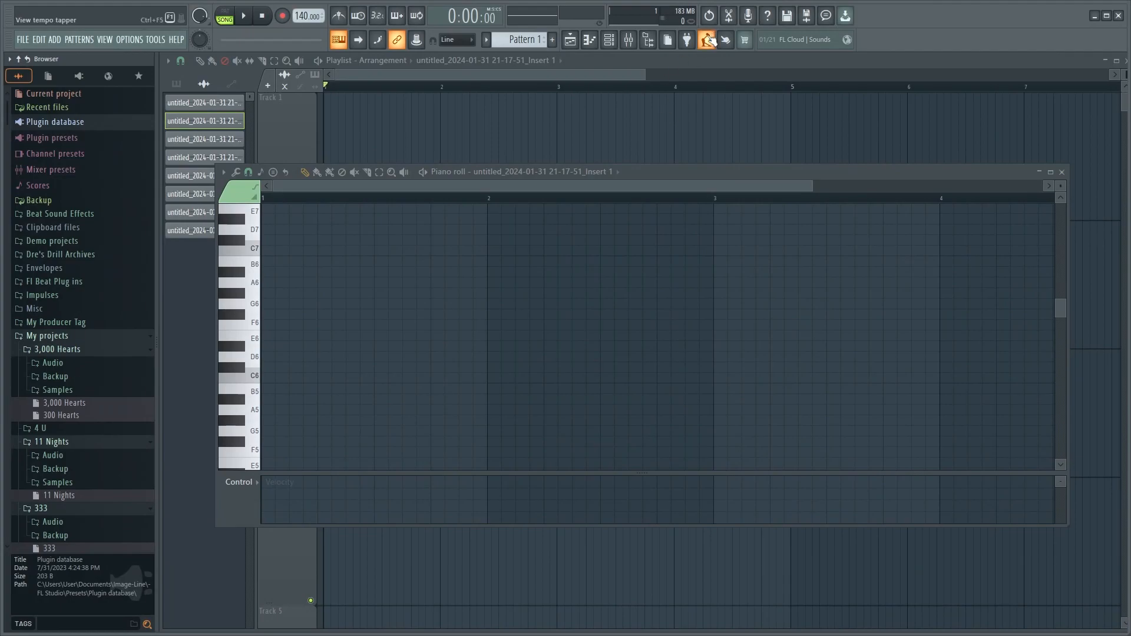
# Step: Browse the plugin picker's categories, including Dynamics and Delay reverb, return to All, and leave the picker
pyautogui.click(688, 39)
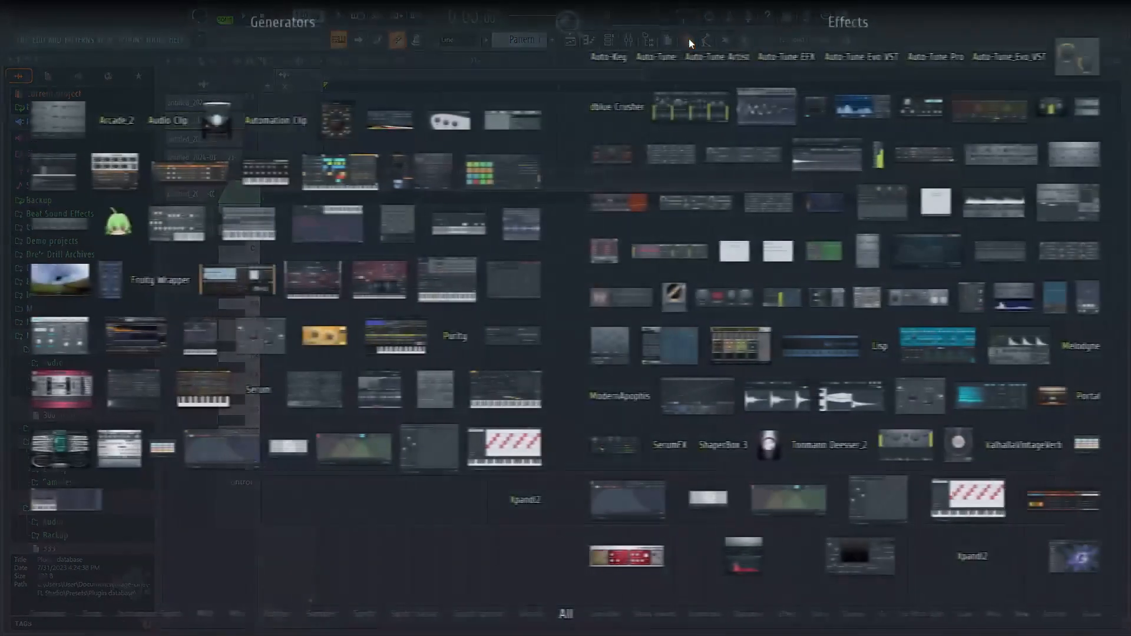
pyautogui.scroll(-5, 531, 304)
pyautogui.scroll(5, 548, 315)
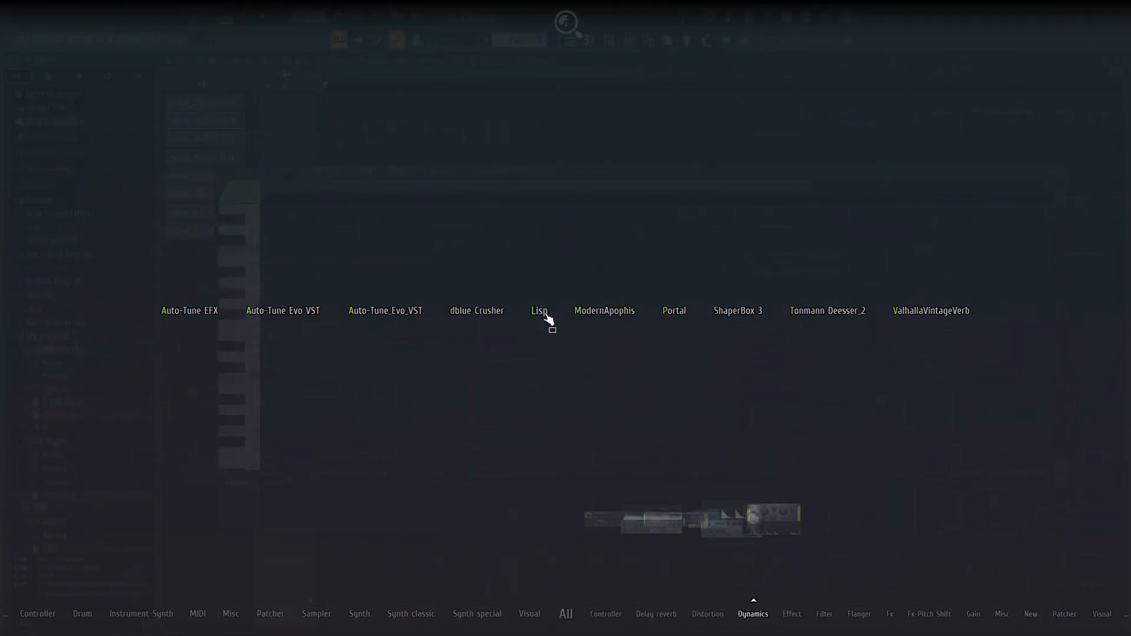
pyautogui.scroll(2, 575, 330)
pyautogui.scroll(-4, 575, 339)
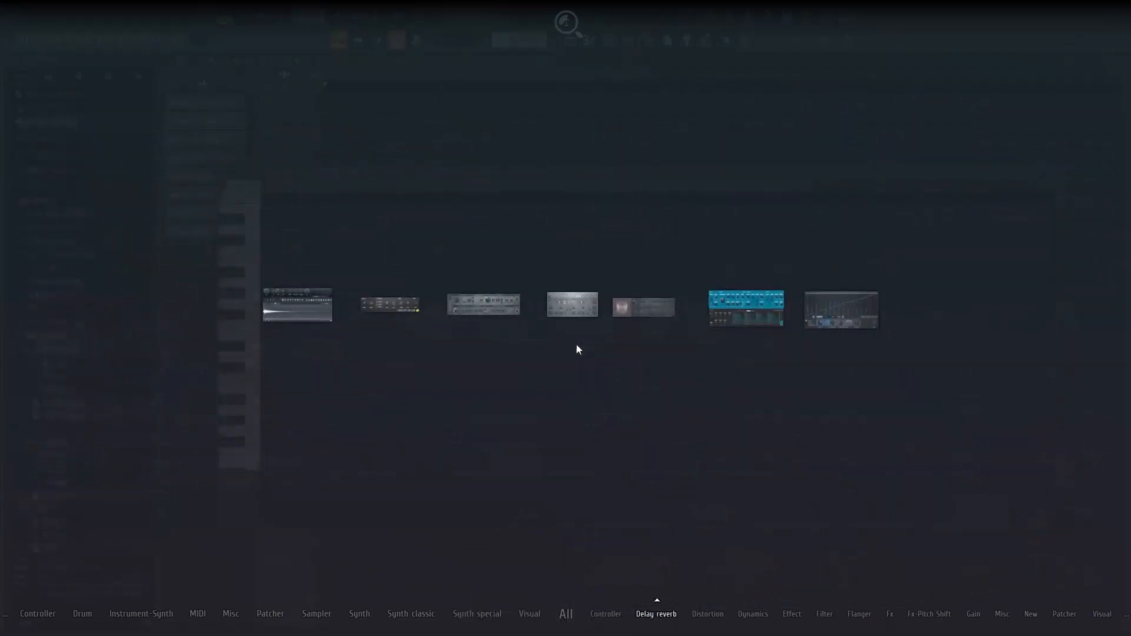
pyautogui.scroll(2, 576, 343)
pyautogui.click(565, 619)
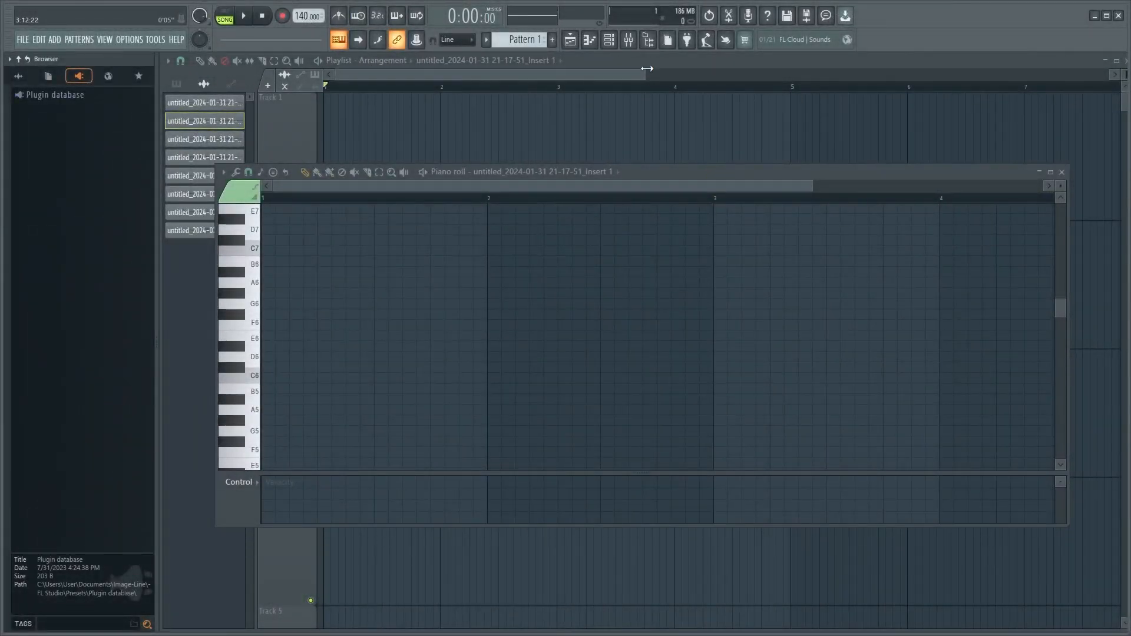
# Step: Tap in a project tempo of 268 BPM with the Tempo tapper
pyautogui.click(707, 41)
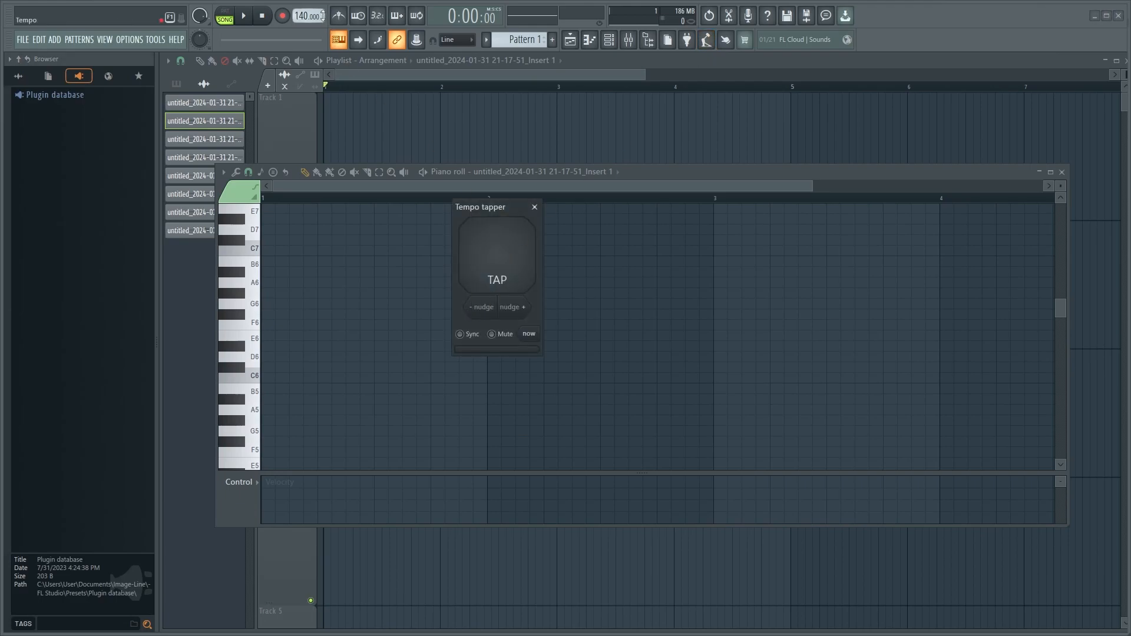
pyautogui.click(513, 269)
pyautogui.click(512, 270)
pyautogui.click(512, 270)
pyautogui.click(513, 270)
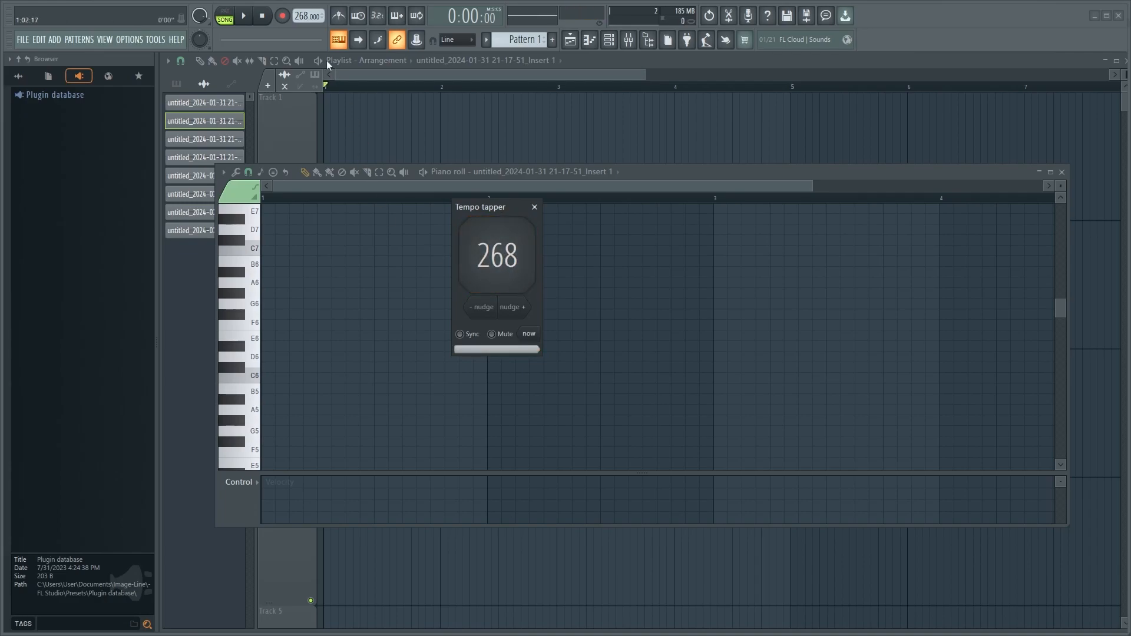
# Step: Lower the project tempo to 129 BPM and close the Tempo tapper
pyautogui.moveTo(297, 17); pyautogui.dragTo(297, 67)
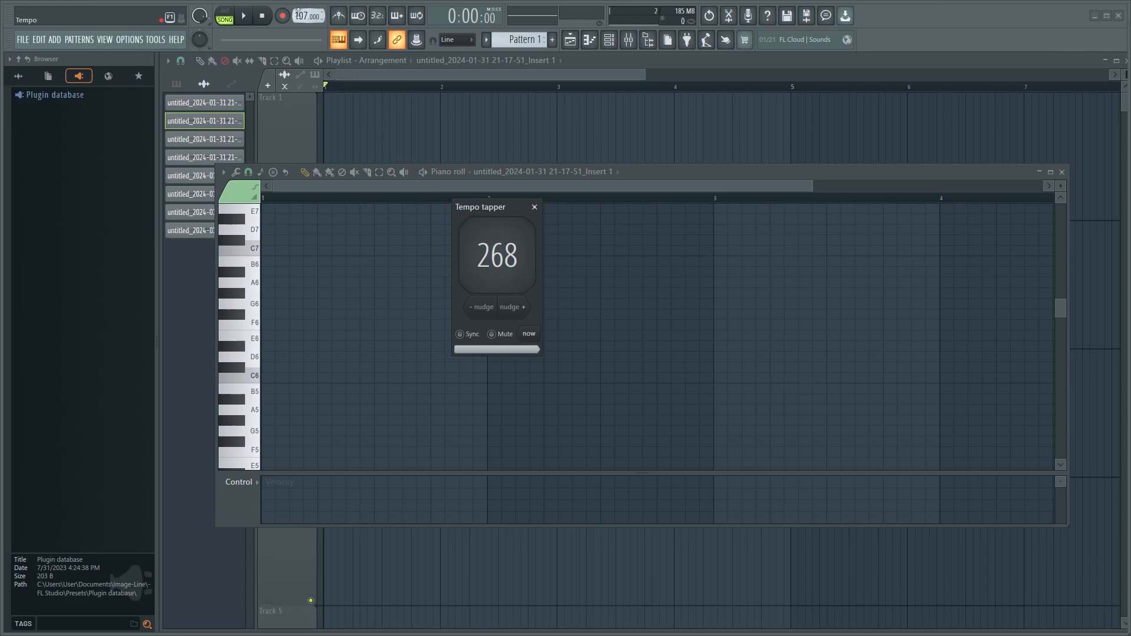
pyautogui.click(534, 207)
pyautogui.moveTo(300, 16)
pyautogui.mouseDown()
pyautogui.moveTo(300, 4)
pyautogui.moveTo(300, 15)
pyautogui.mouseUp()
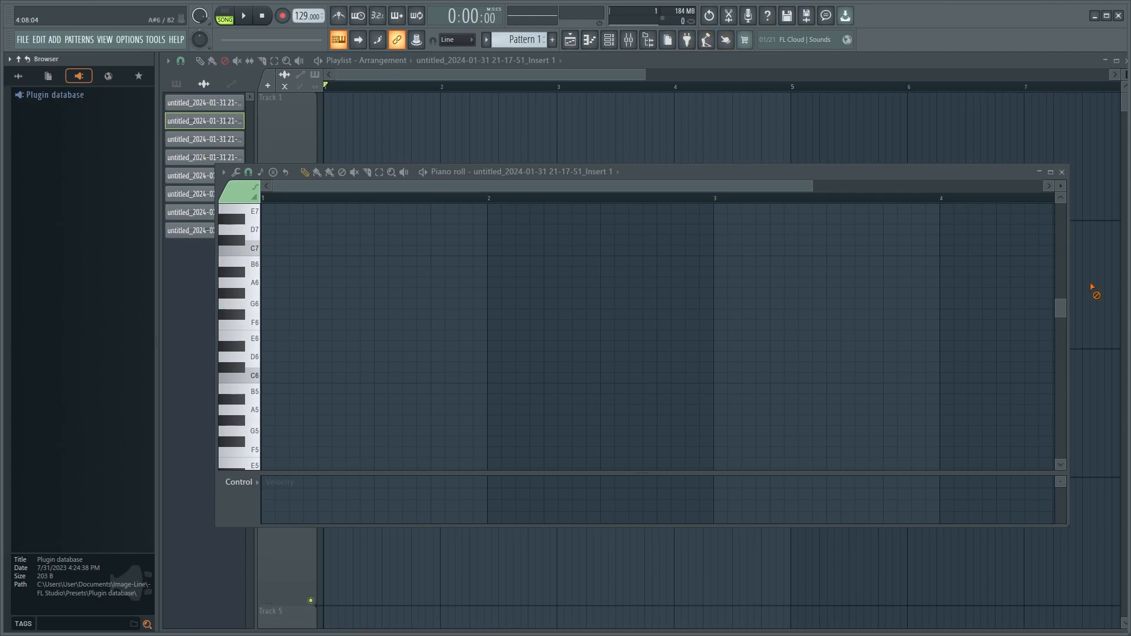
# Step: Close the piano roll and show the browser's full folder list again
pyautogui.click(1062, 172)
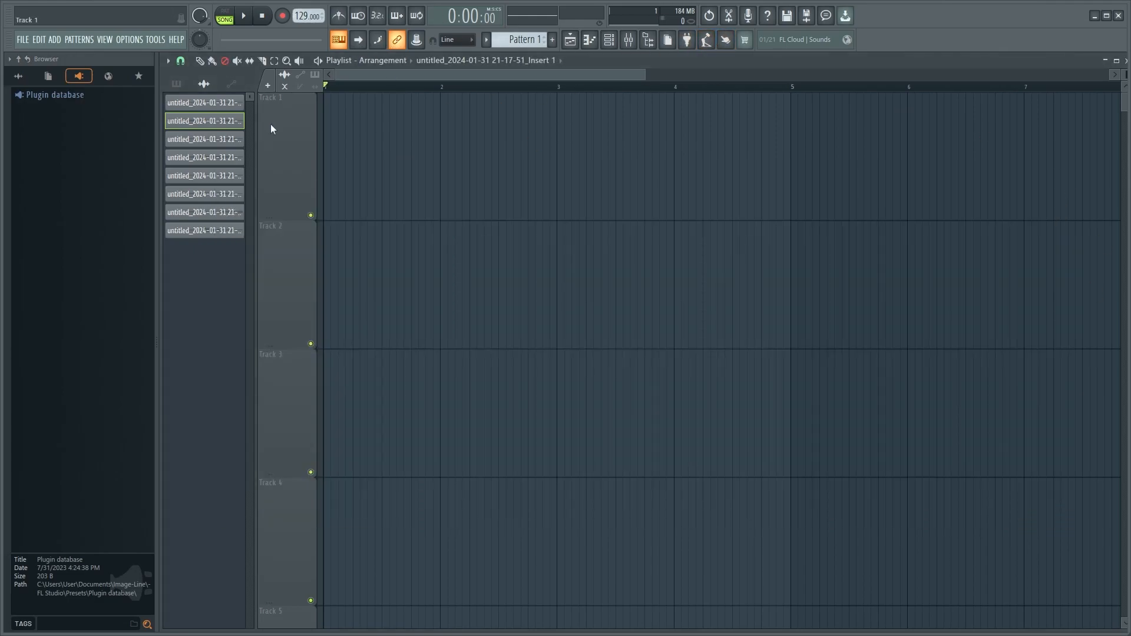
pyautogui.click(24, 78)
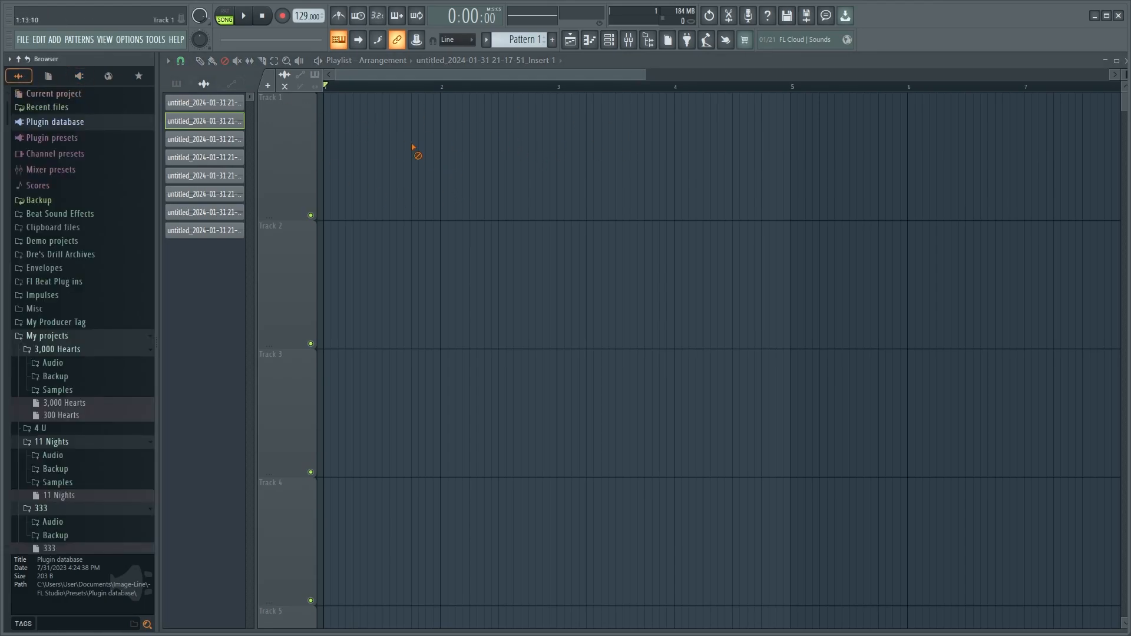
# Step: Set the project tempo to 130 BPM and record a new audio clip at the start of Track 1
pyautogui.scroll(1, 299, 17)
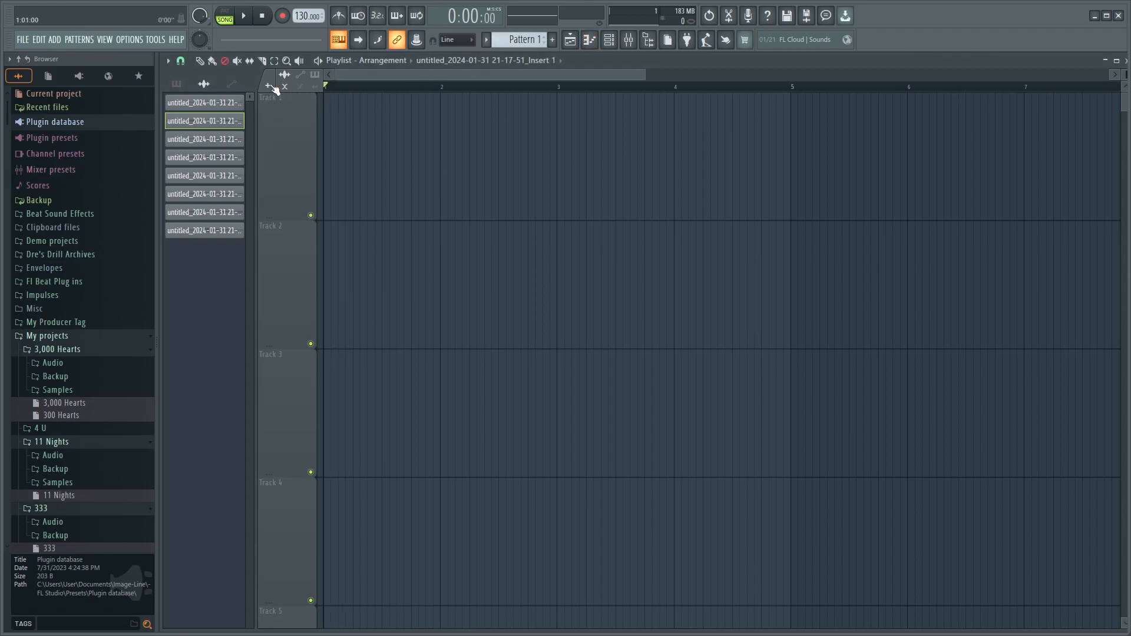
pyautogui.scroll(-4, 478, 236)
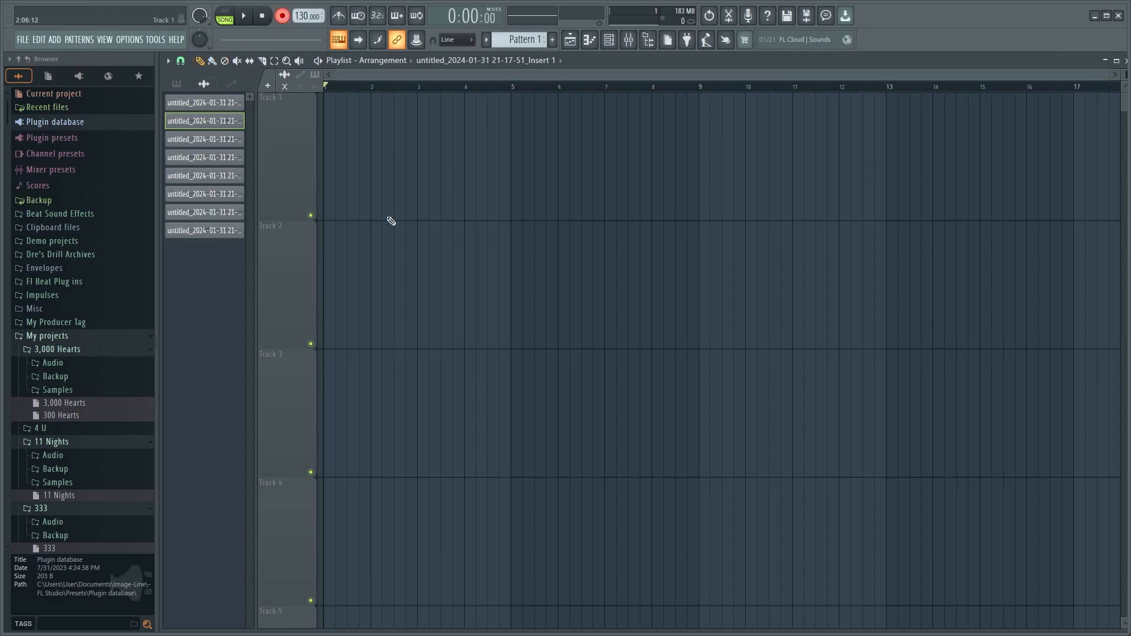
pyautogui.press('space')
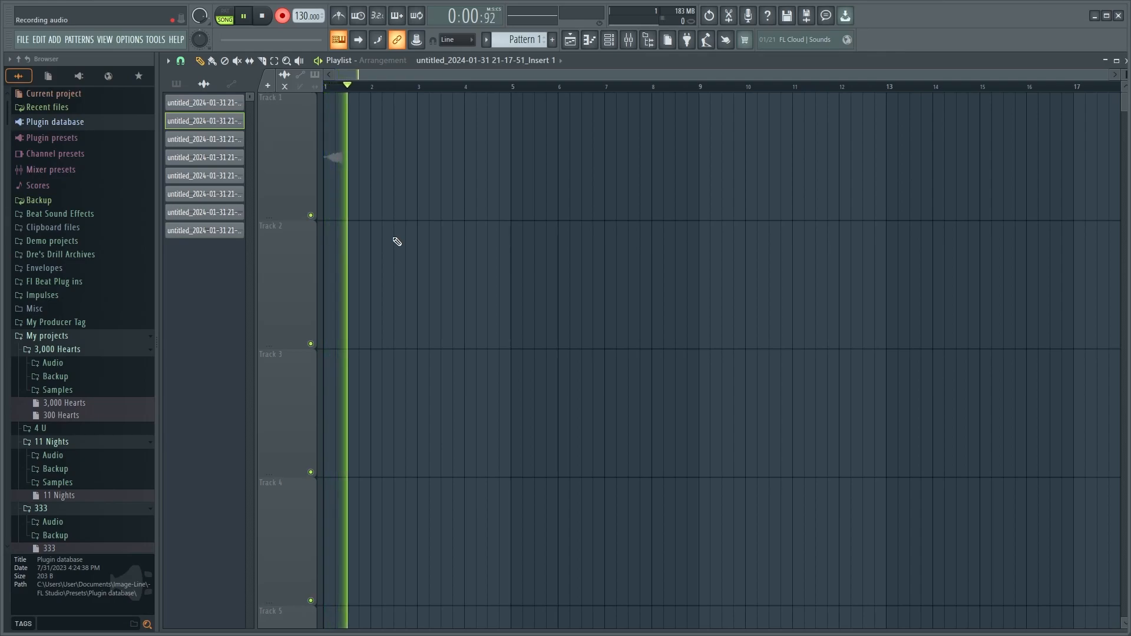
pyautogui.press('space')
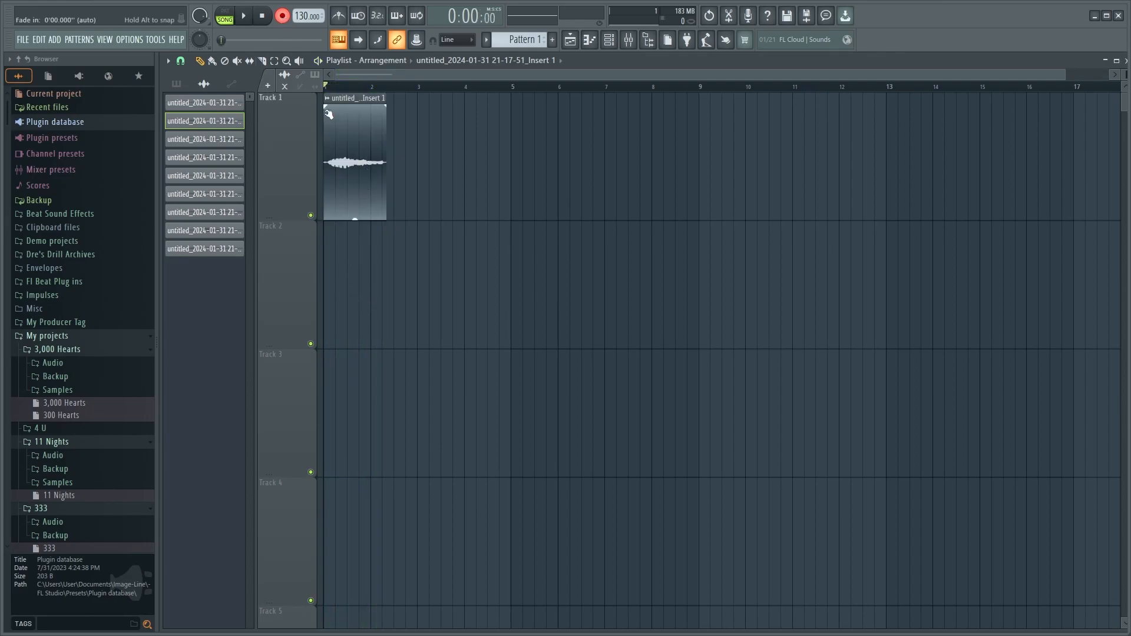
# Step: Record a second audio clip on Track 1 starting partway through bar 3, and move the playhead back into bar 1
pyautogui.scroll(-2, 380, 177)
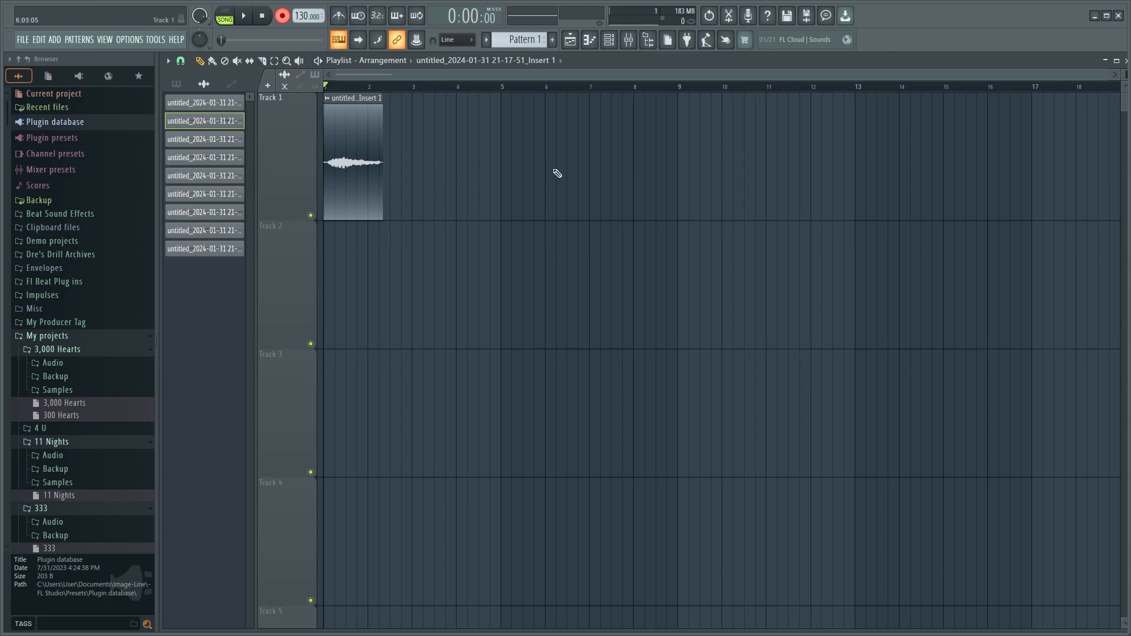
pyautogui.press('space')
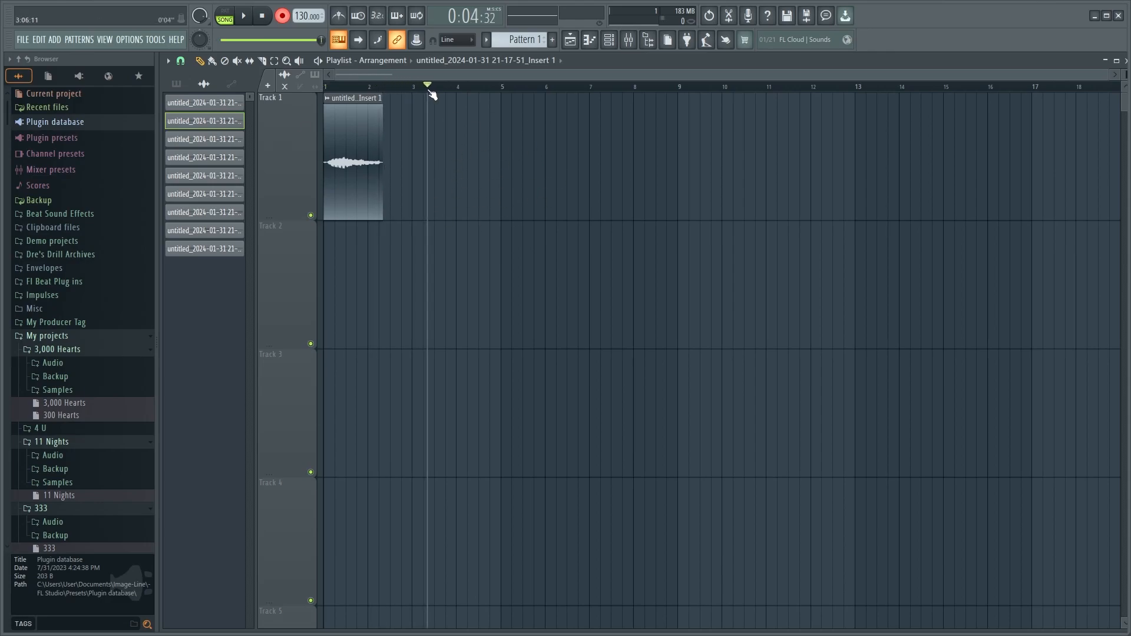
pyautogui.press('space')
pyautogui.moveTo(397, 86); pyautogui.dragTo(359, 89)
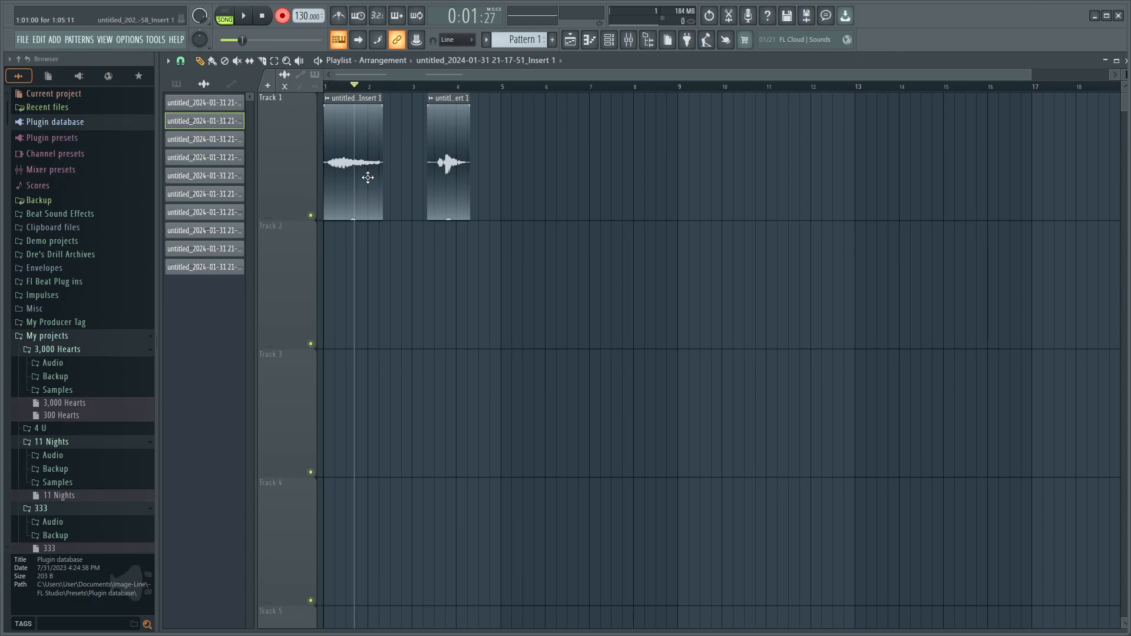
# Step: Return the playhead to the start of the song and delete both audio clips from Track 1
pyautogui.scroll(4, 325, 192)
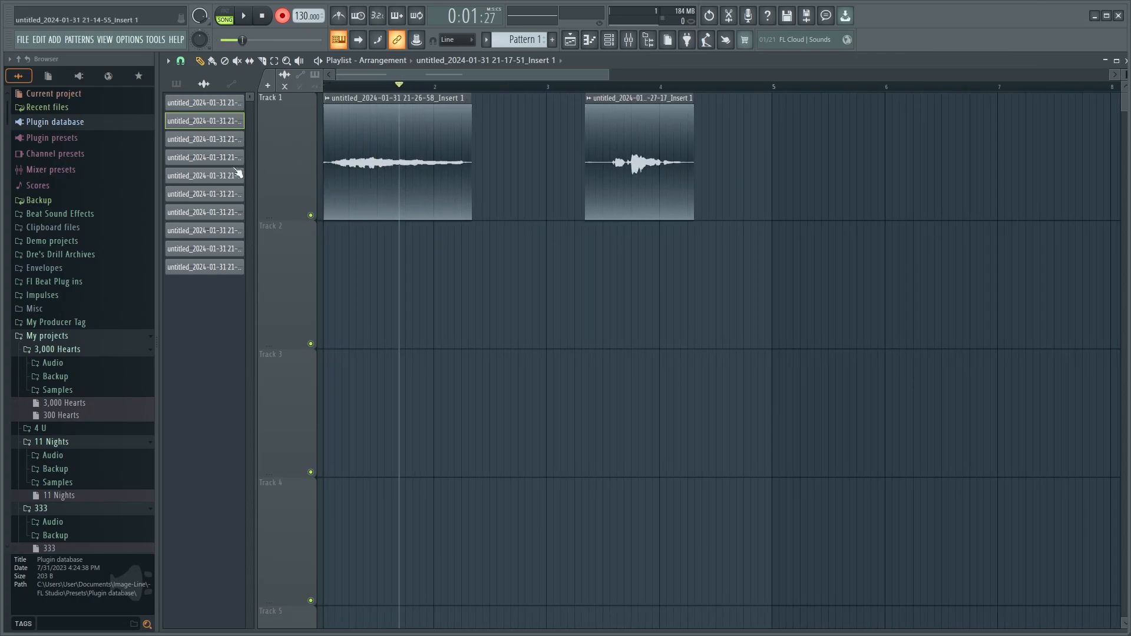
pyautogui.moveTo(405, 88); pyautogui.dragTo(307, 93)
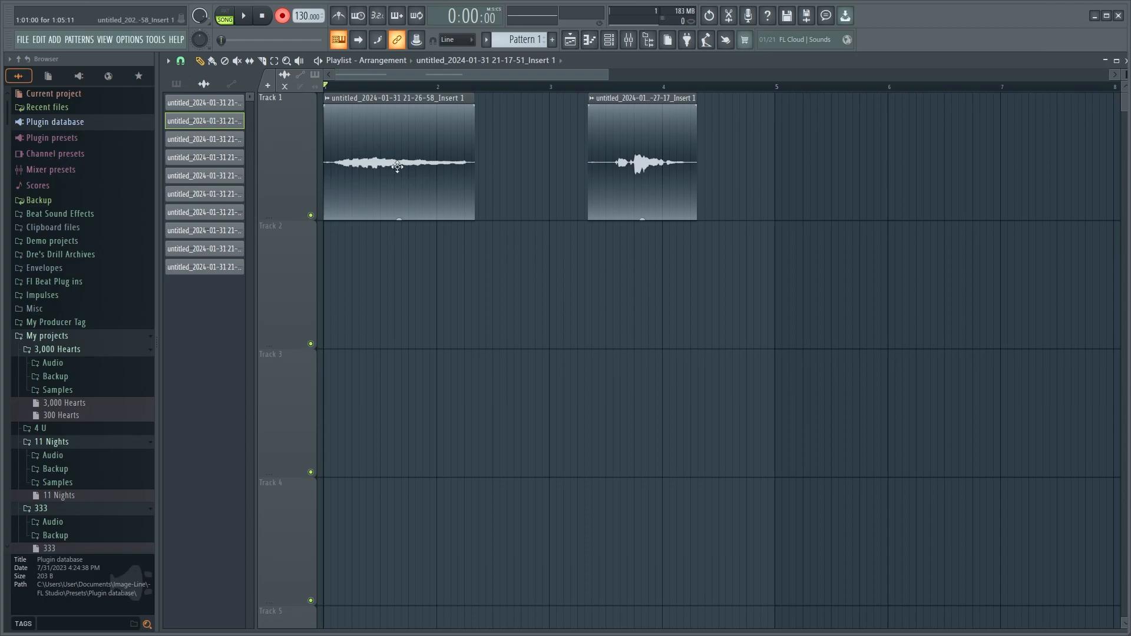
pyautogui.scroll(-4, 426, 179)
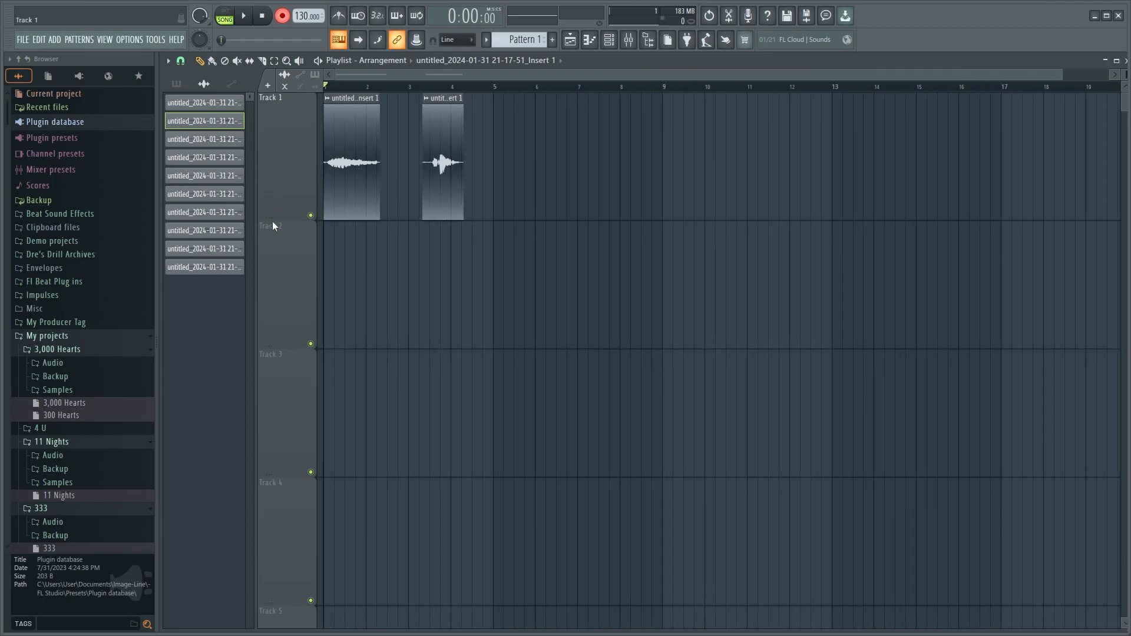
pyautogui.scroll(-1, 286, 288)
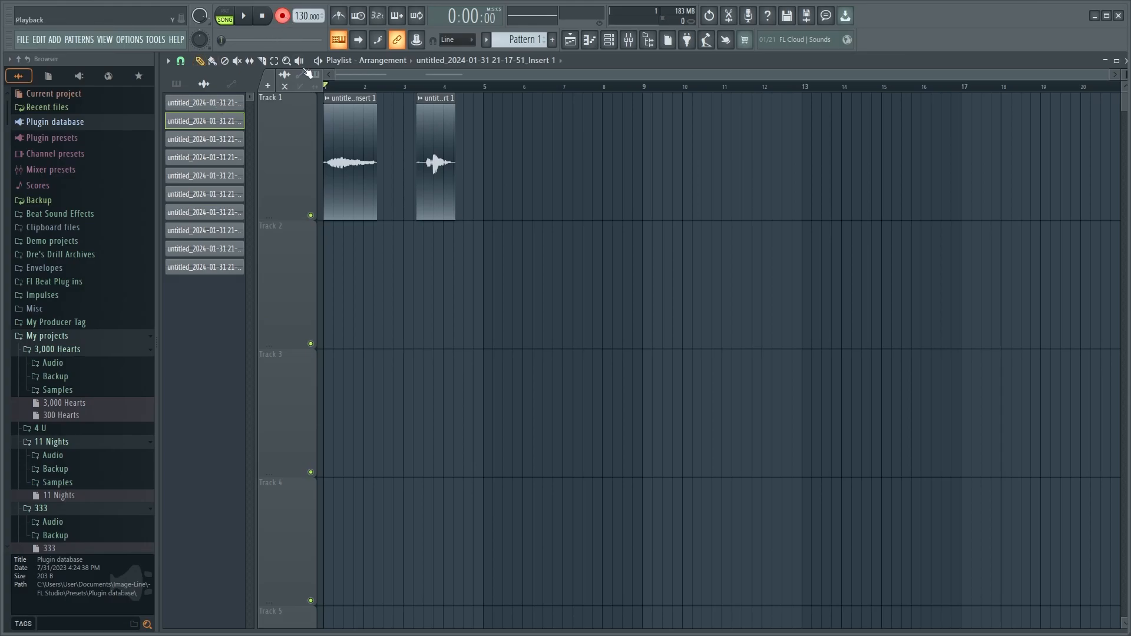
pyautogui.rightClick(437, 156)
pyautogui.rightClick(357, 147)
# Step: Record one audio clip at the start of Track 1 and another at the start of Track 2, and disarm recording
pyautogui.press('space')
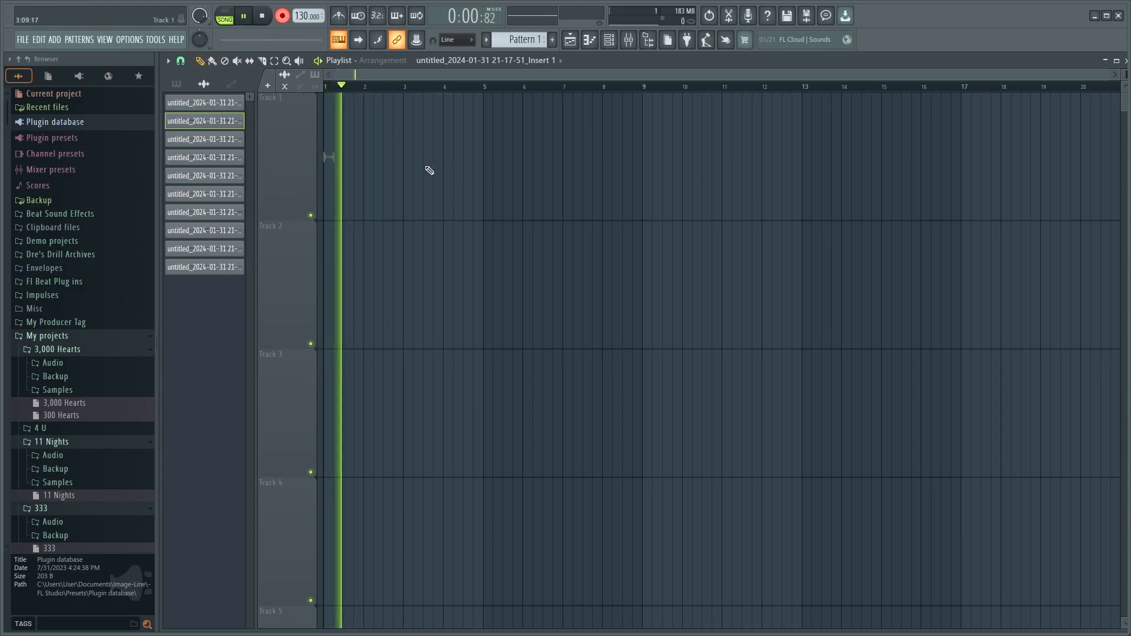
pyautogui.press('space')
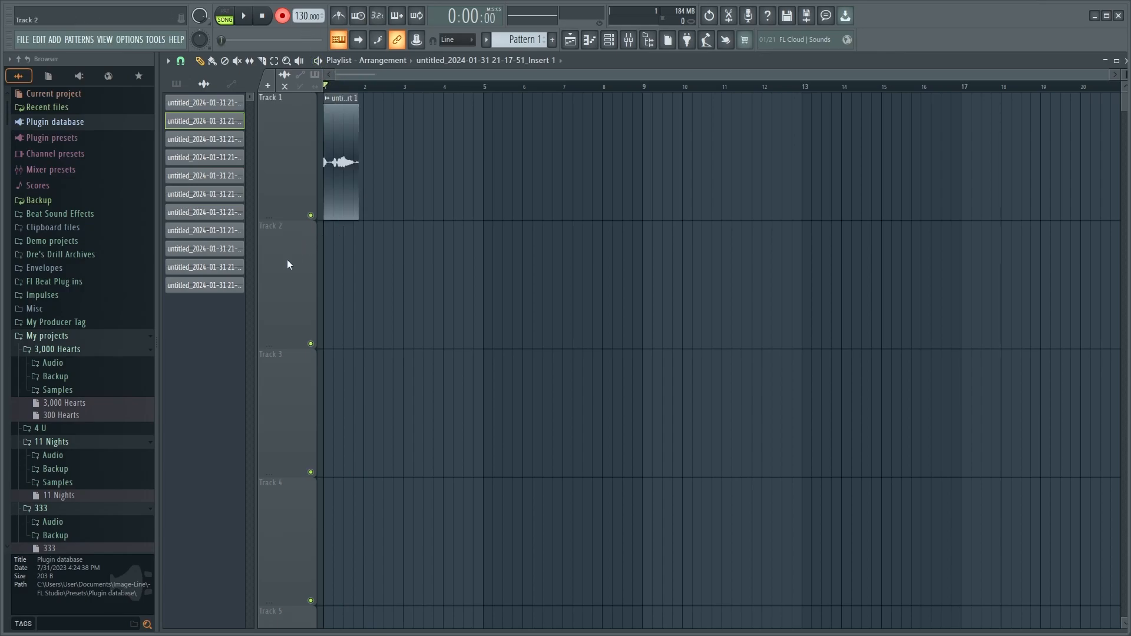
pyautogui.press('space')
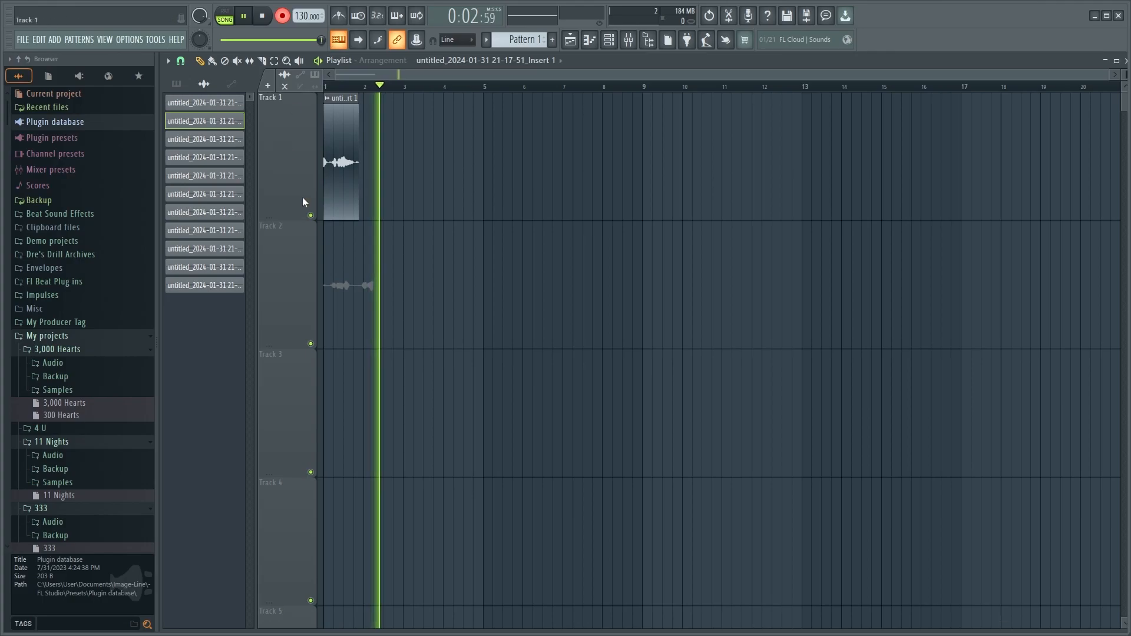
pyautogui.press('space')
pyautogui.click(286, 18)
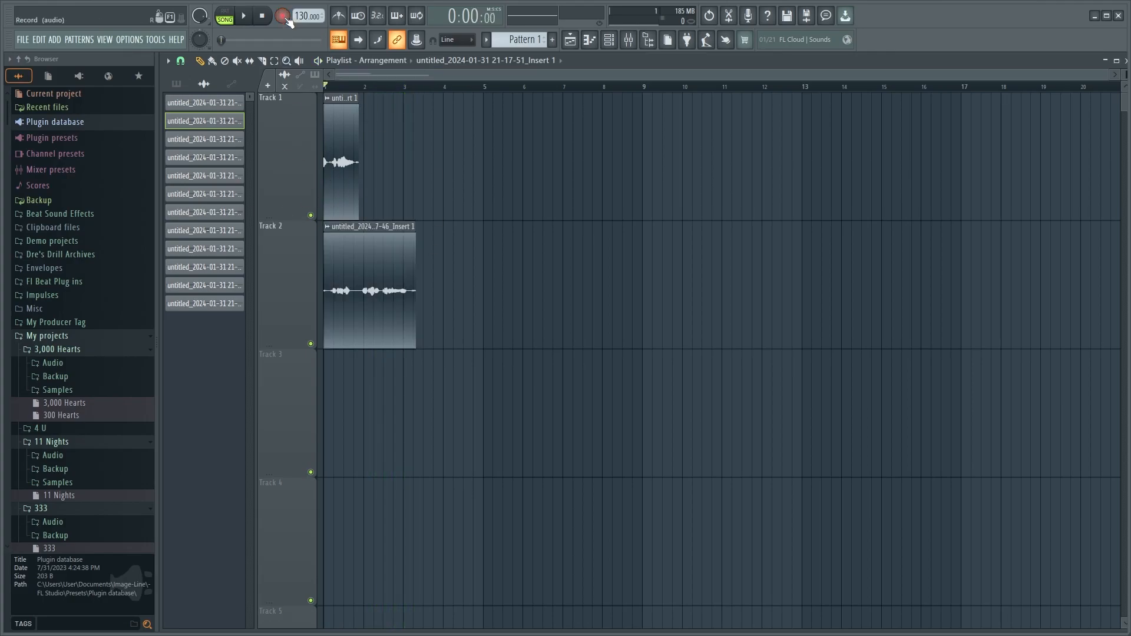
# Step: Play the recordings with Track 1 muted, and play them again with Track 1 unmuted
pyautogui.click(311, 216)
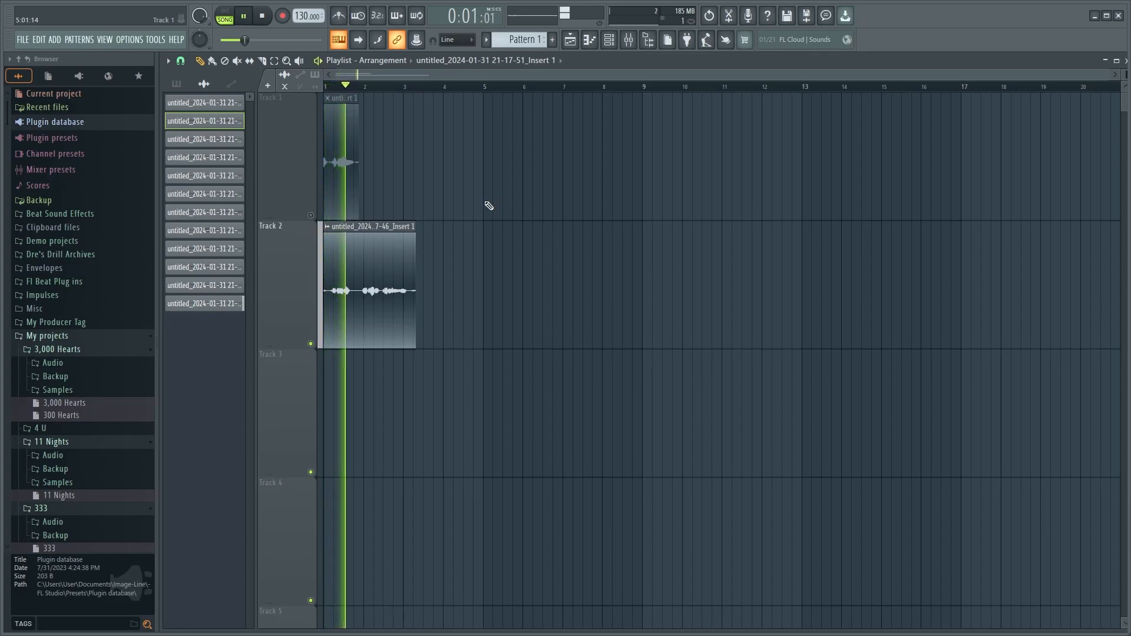
pyautogui.press('space')
pyautogui.click(311, 216)
pyautogui.press('space')
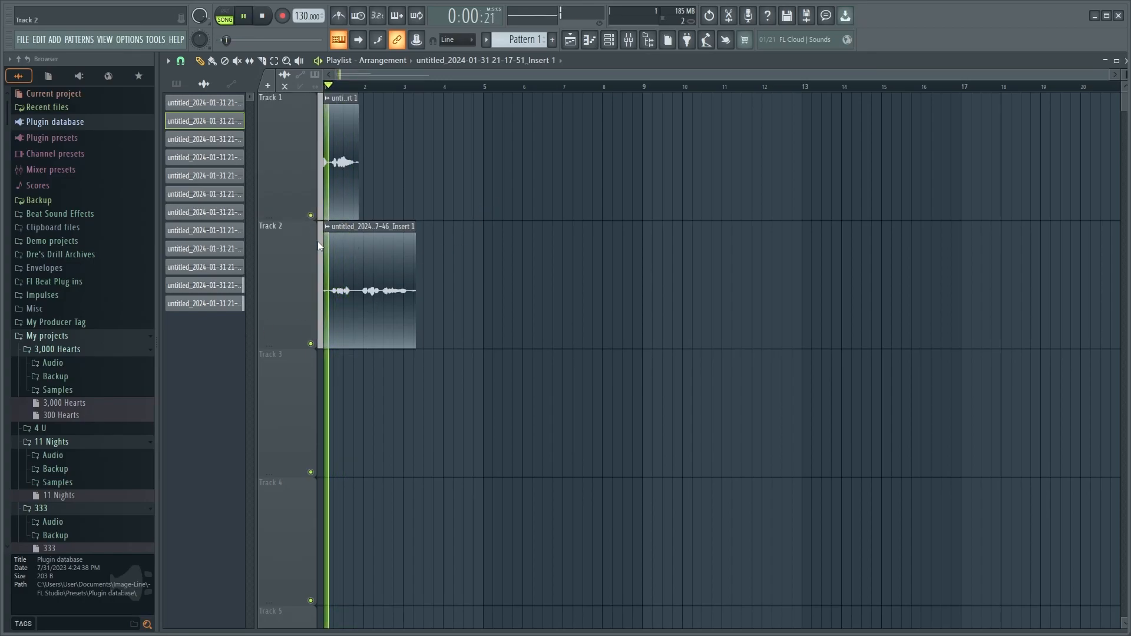
pyautogui.press('space')
# Step: Delete the clips on Tracks 1 and 2 and record a short new audio clip at the start of each track
pyautogui.rightClick(378, 309)
pyautogui.rightClick(340, 189)
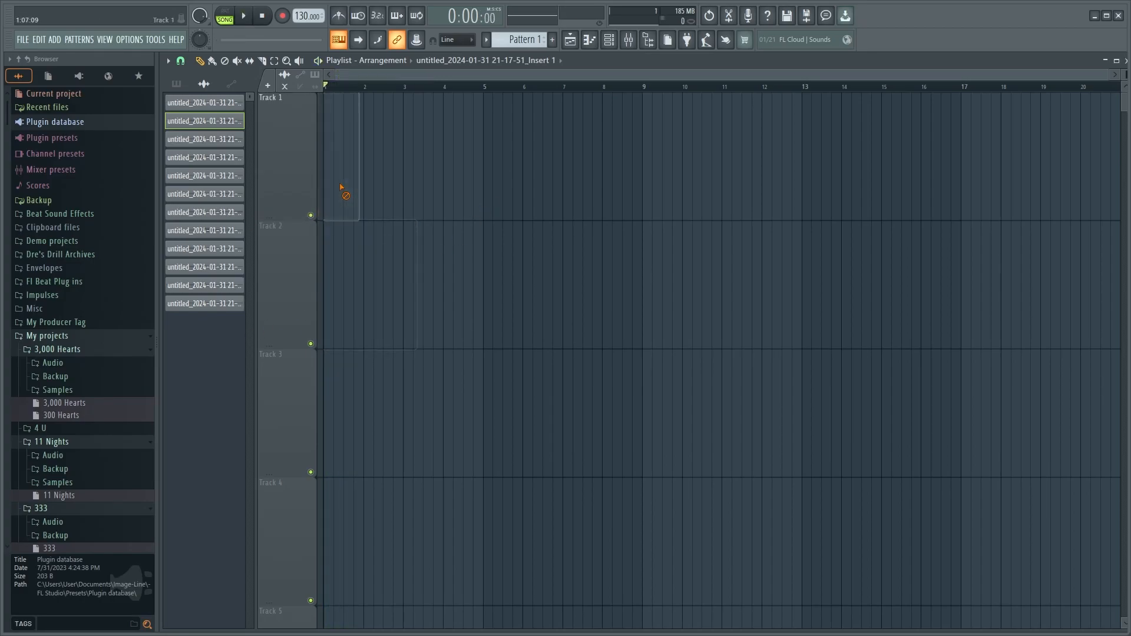
pyautogui.click(285, 15)
pyautogui.press('space')
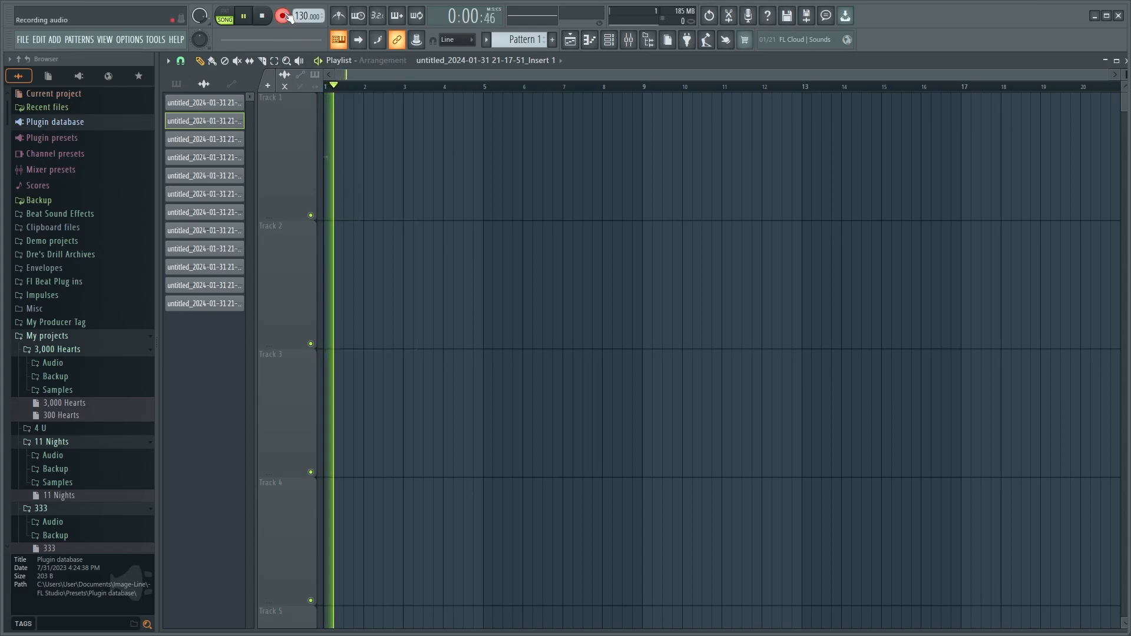
pyautogui.press('space')
pyautogui.press('space')
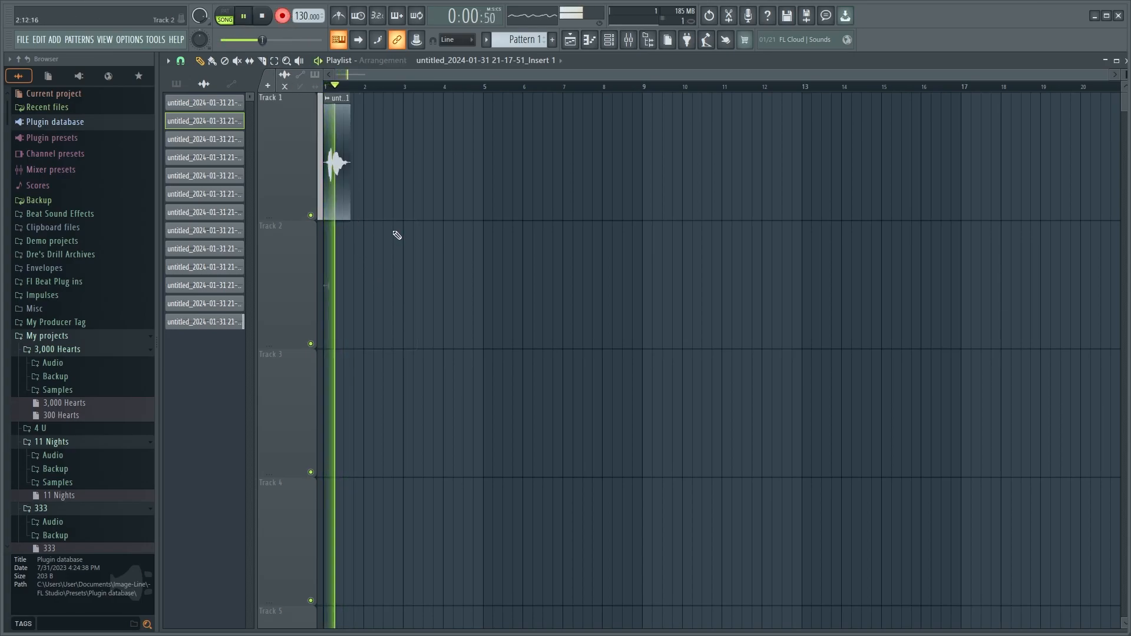
pyautogui.press('space')
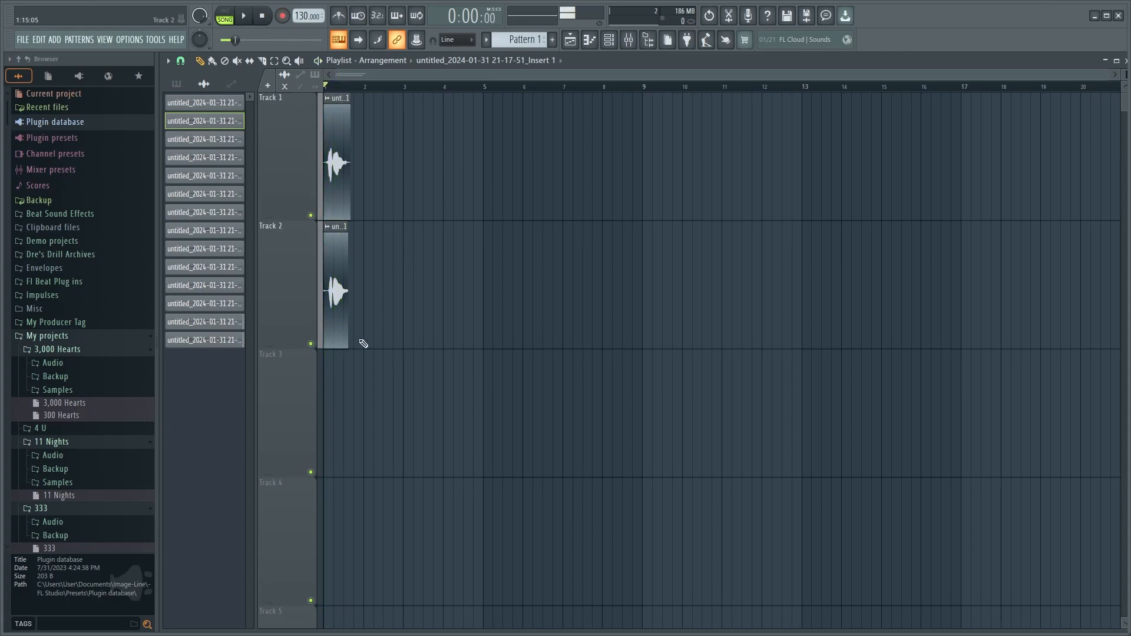
# Step: Clear the clips from Tracks 1 and 2 and check the track mode options of Track 2
pyautogui.rightClick(343, 318)
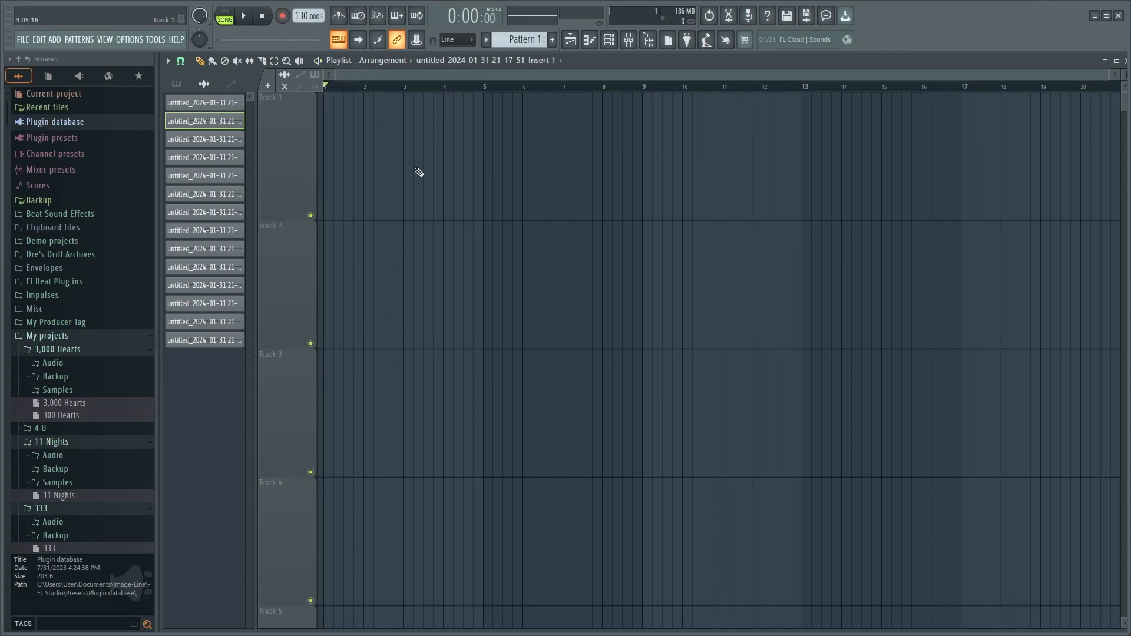
pyautogui.rightClick(312, 297)
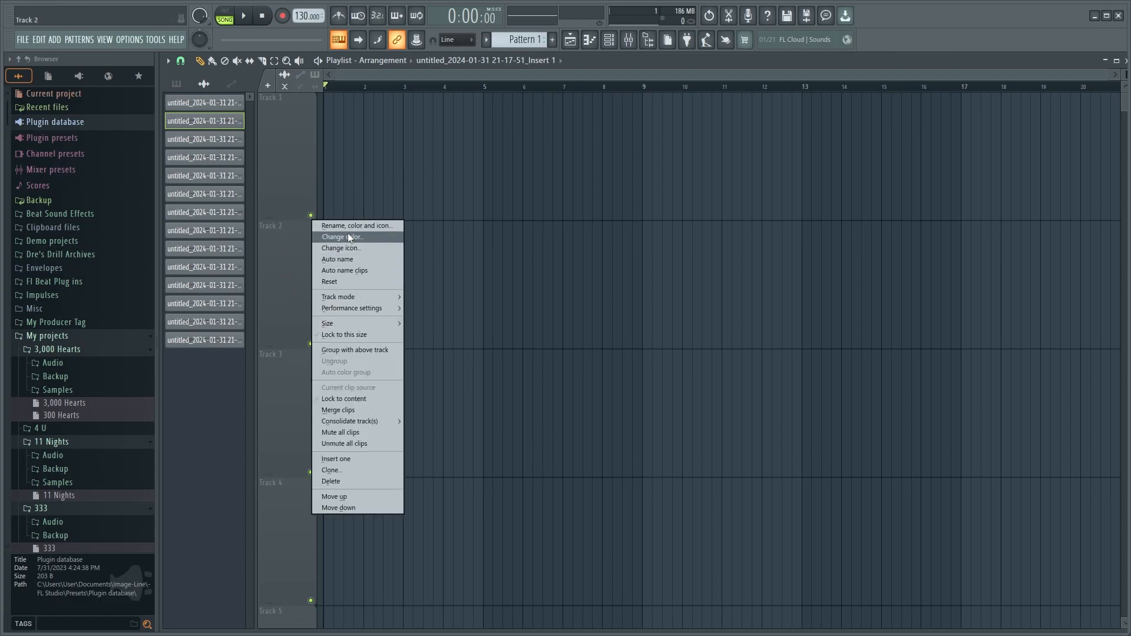
pyautogui.moveTo(351, 297)
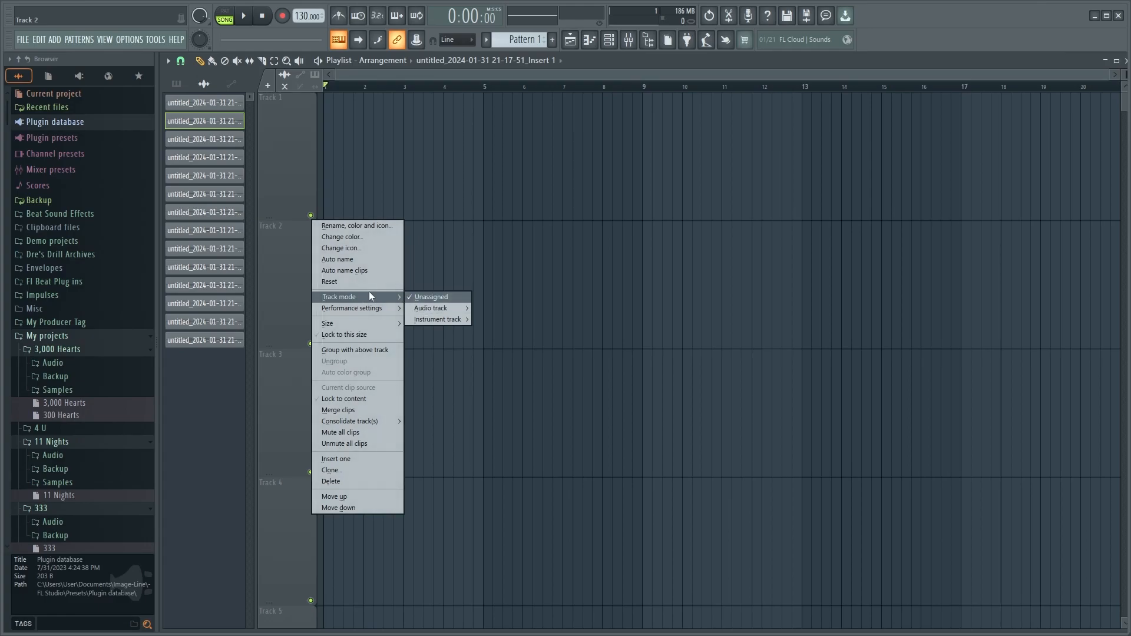
pyautogui.click(302, 295)
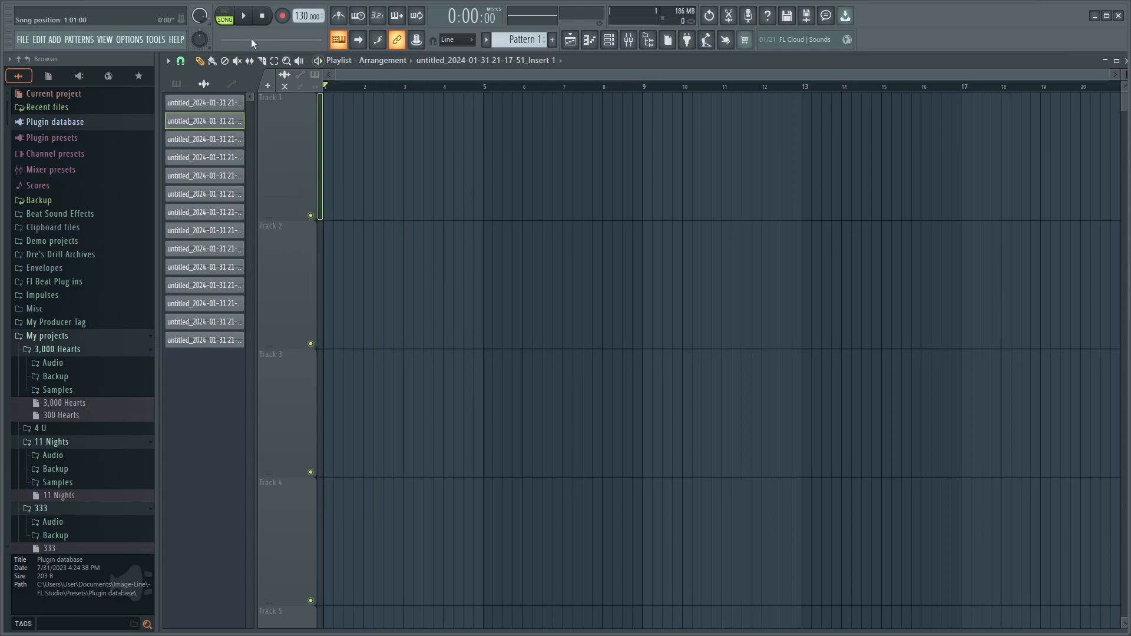
# Step: Record a new audio clip at the start of Track 1 and check its target mixer track in the clip settings
pyautogui.press('space')
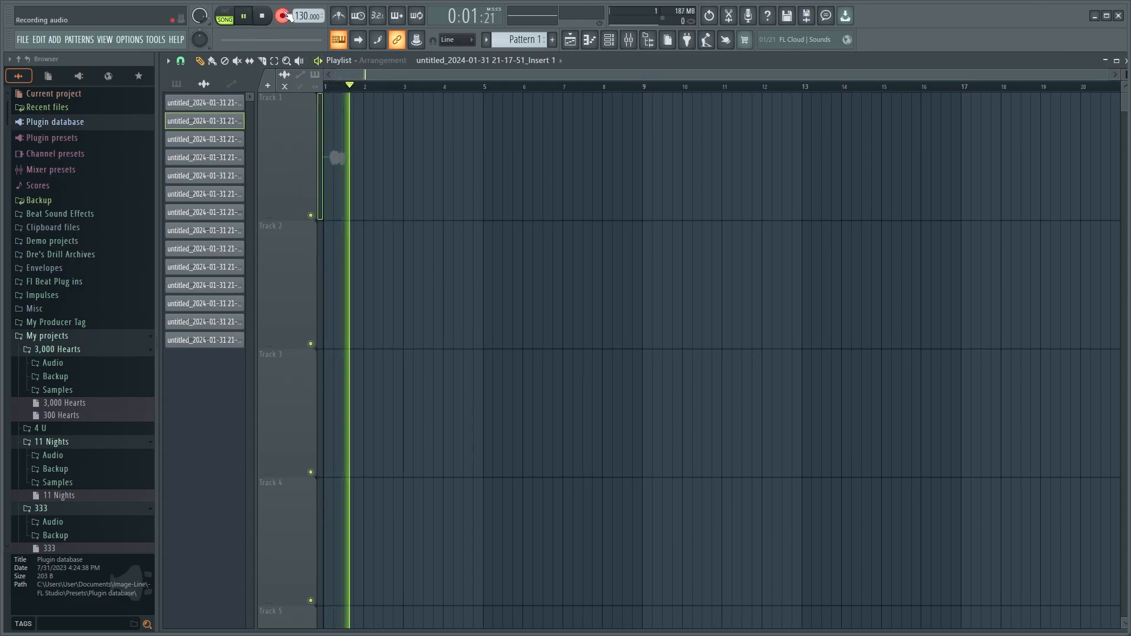
pyautogui.press('space')
pyautogui.doubleClick(341, 153)
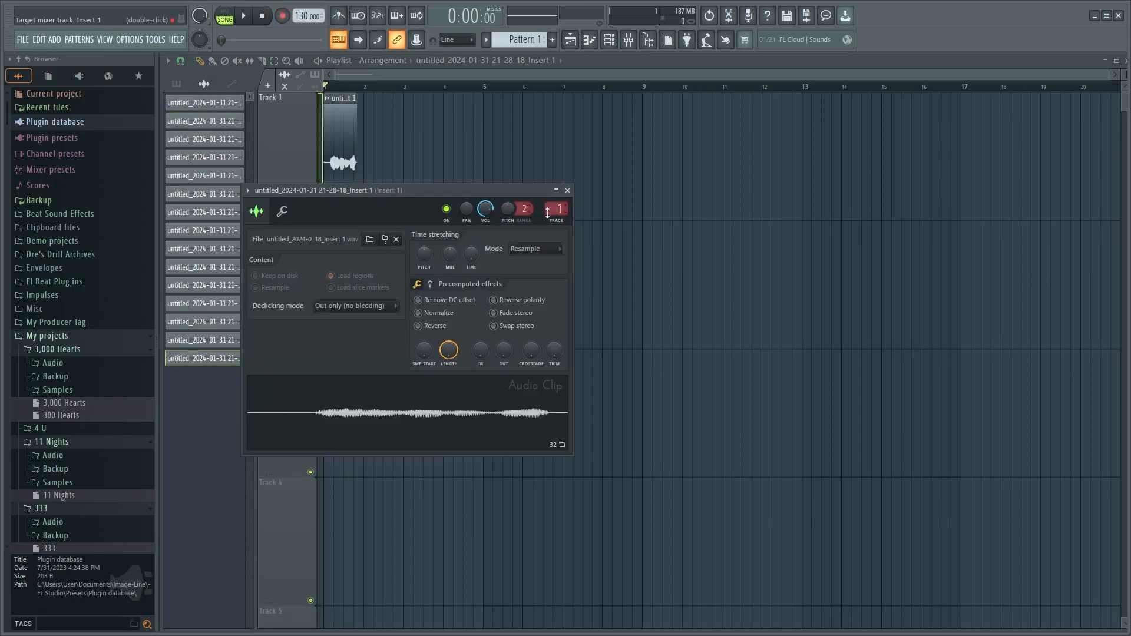
pyautogui.click(567, 191)
# Step: Review the track mode options for Track 1, including audio track and instrument track
pyautogui.rightClick(266, 149)
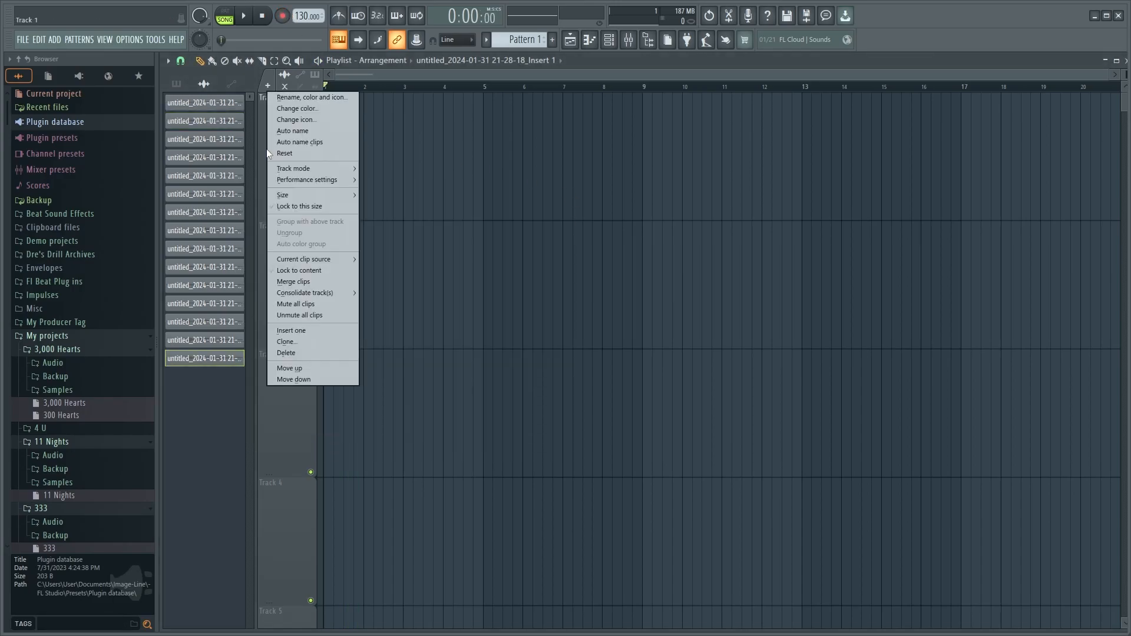
pyautogui.moveTo(310, 168)
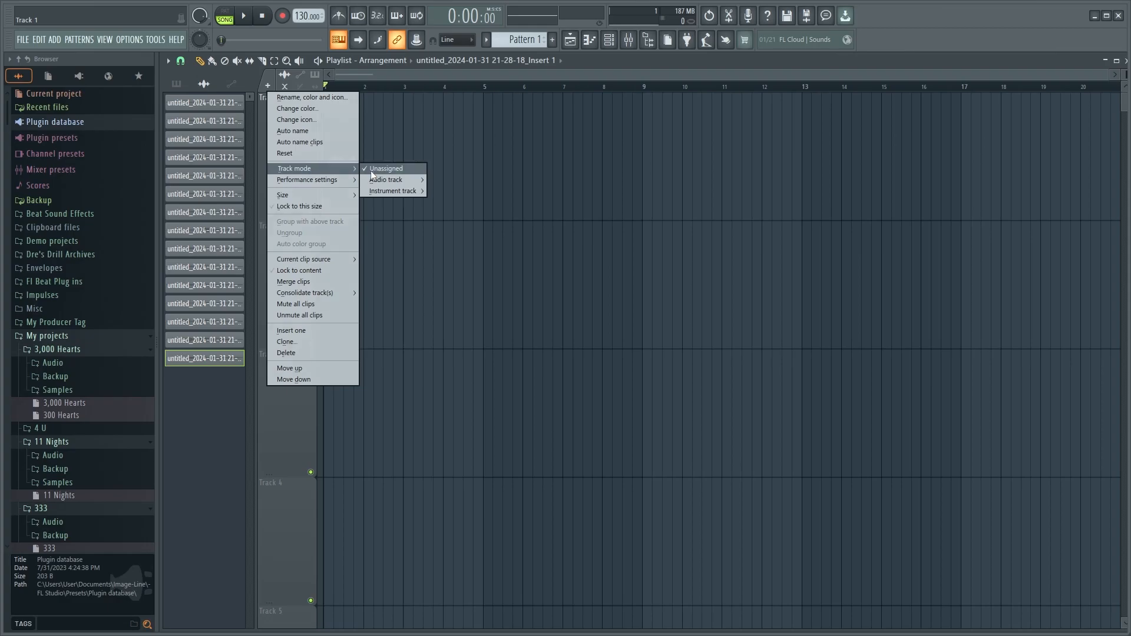
pyautogui.moveTo(385, 178)
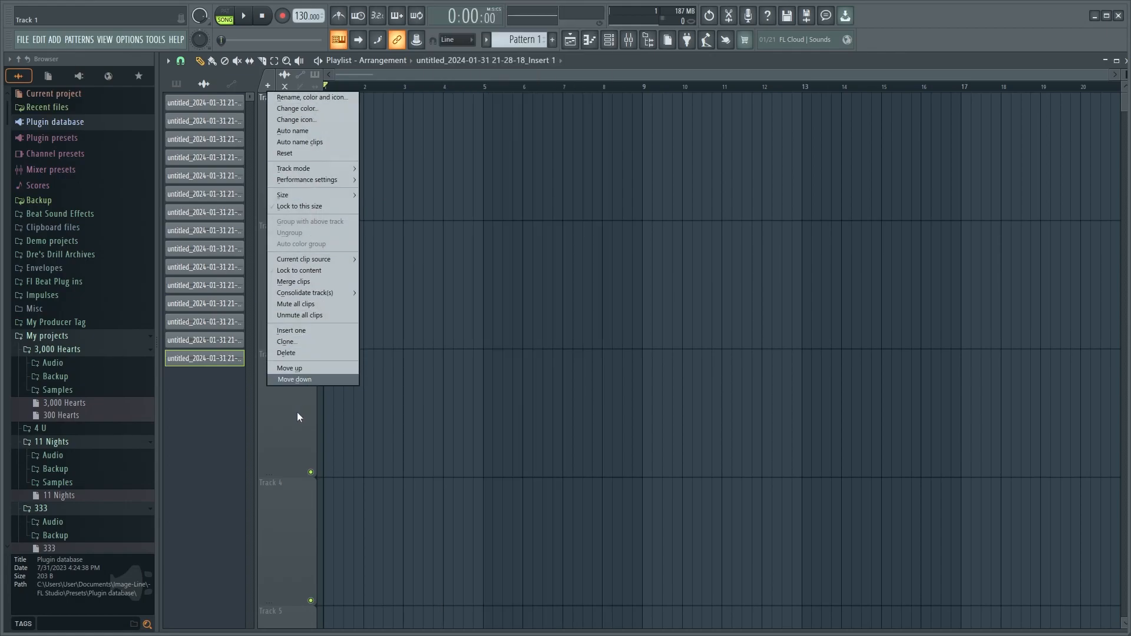
pyautogui.click(297, 412)
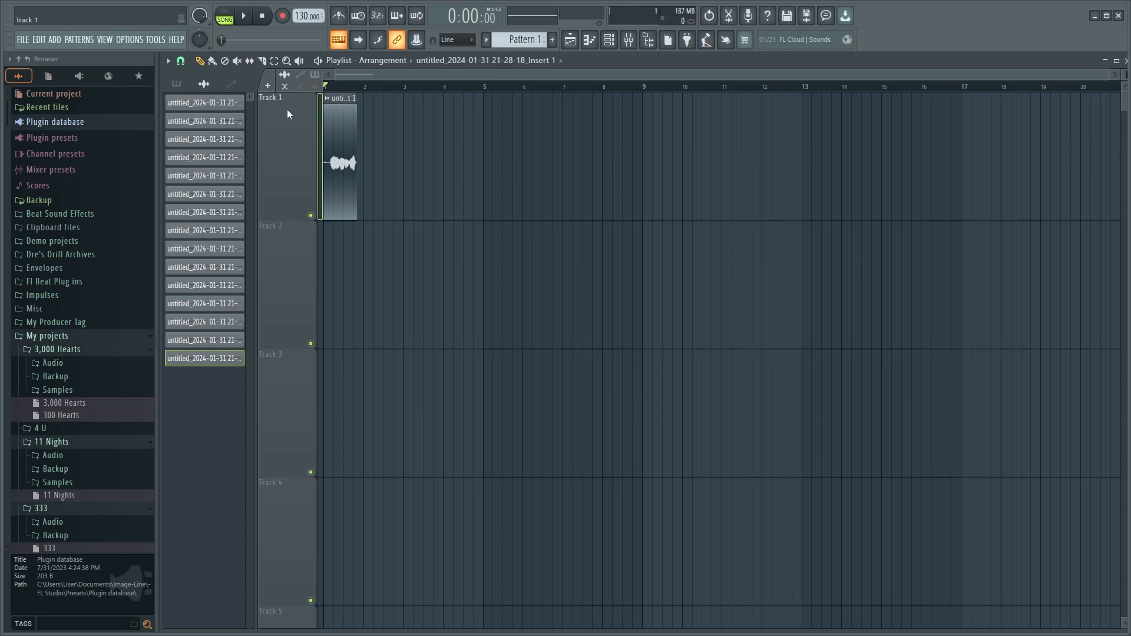
# Step: Look through the list for adding an audio track or an instrument track to the playlist
pyautogui.click(269, 86)
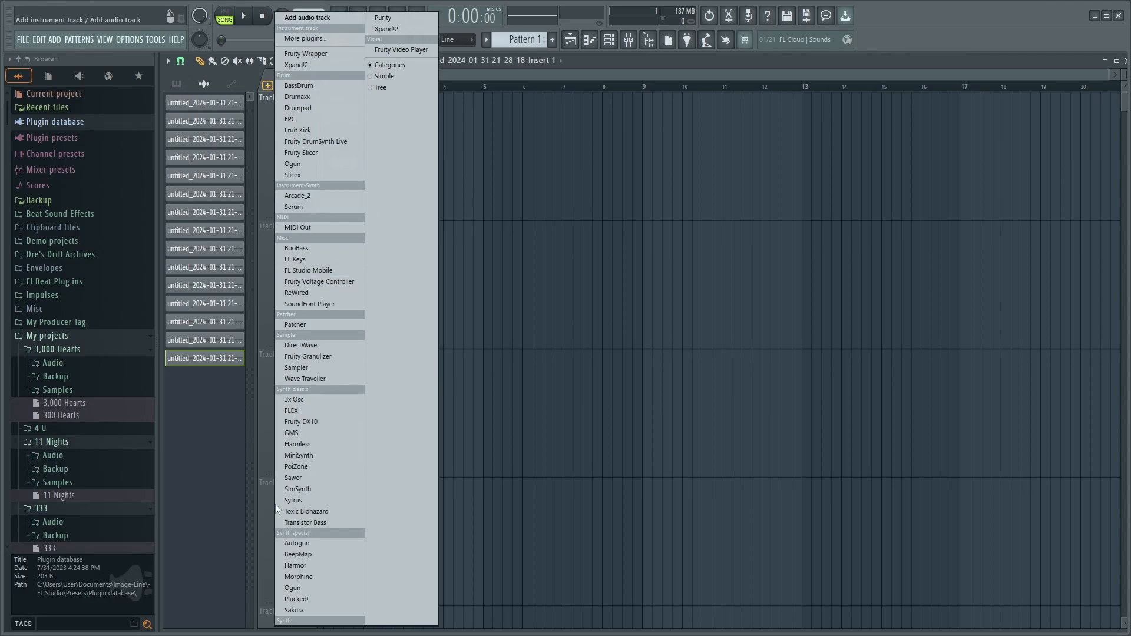
pyautogui.click(618, 41)
pyautogui.click(617, 42)
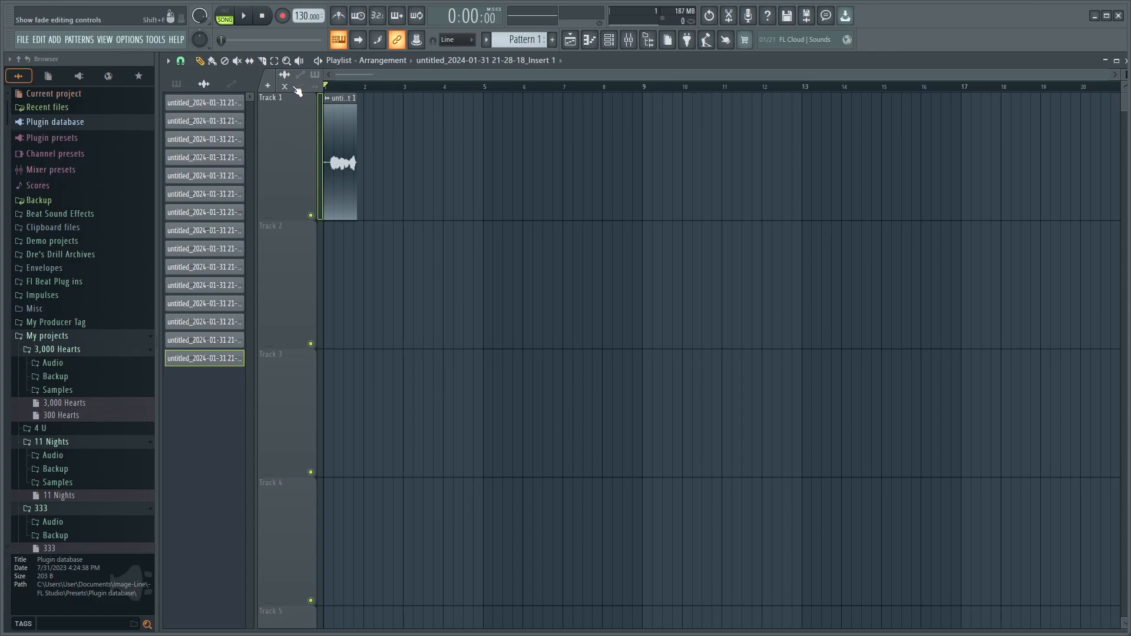
# Step: Try a long fade-out on the Track 1 clip using the fade editing controls, play it, and remove the fade
pyautogui.scroll(6, 328, 111)
pyautogui.moveTo(663, 171); pyautogui.dragTo(651, 170)
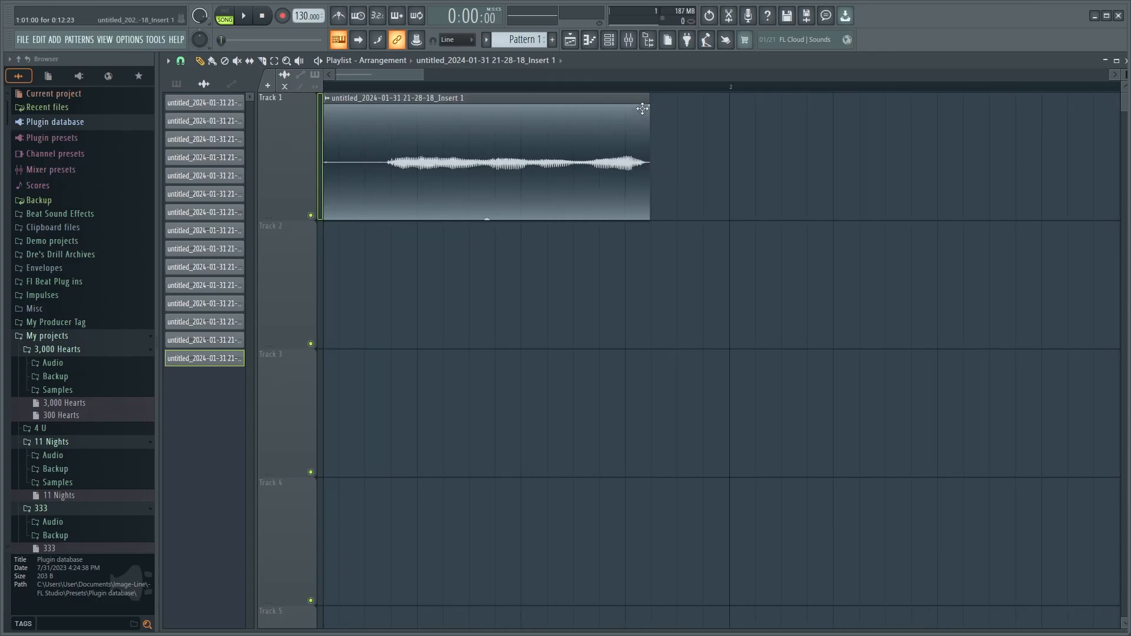
pyautogui.moveTo(650, 109); pyautogui.dragTo(422, 106)
pyautogui.press('space')
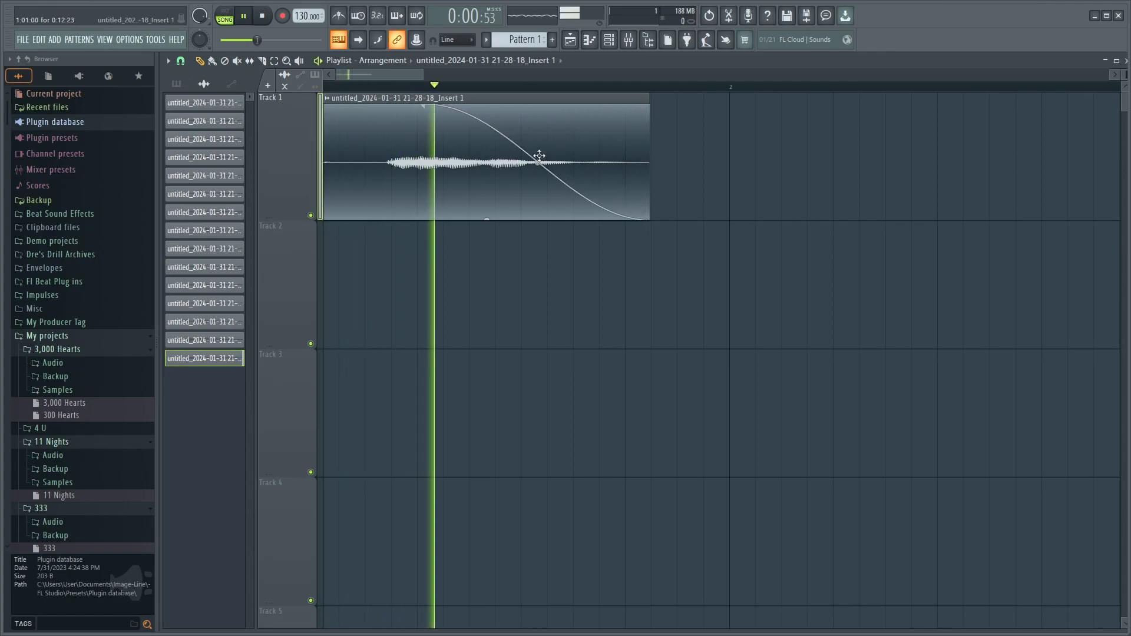
pyautogui.press('space')
pyautogui.moveTo(422, 106); pyautogui.dragTo(647, 107)
# Step: Shift the Track 1 clip slightly later in bar 1, trim its silent start and fade out its end
pyautogui.scroll(-3, 495, 197)
pyautogui.moveTo(394, 162); pyautogui.dragTo(419, 173)
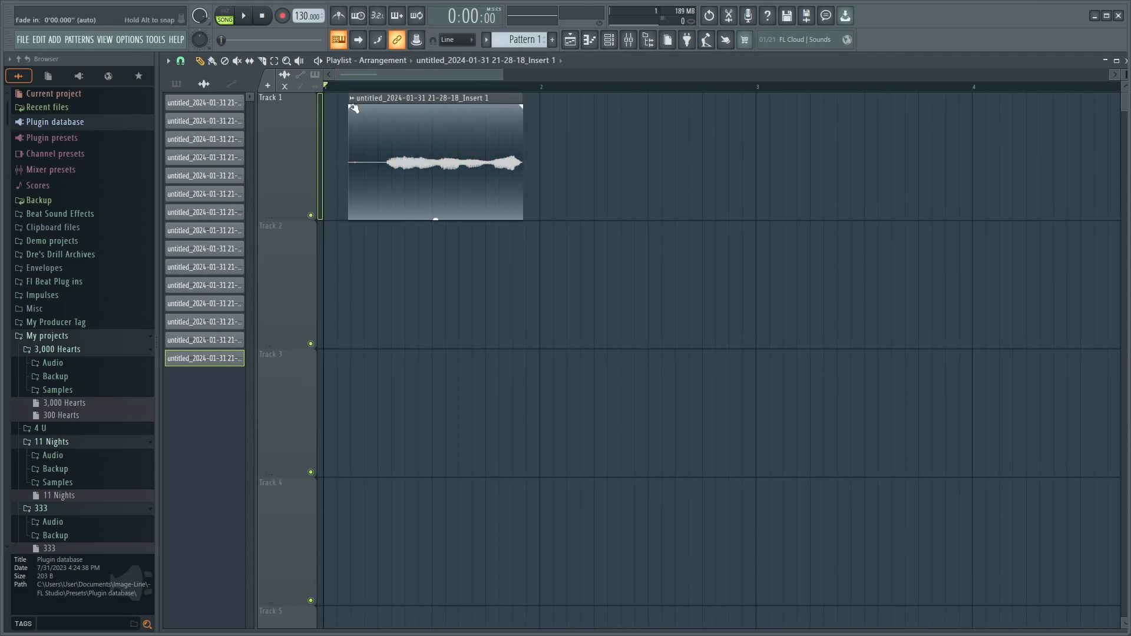
pyautogui.moveTo(419, 115); pyautogui.dragTo(337, 122)
pyautogui.moveTo(519, 109); pyautogui.dragTo(470, 134)
# Step: Select the faded clip, try duplicating it along Track 1, and remove the duplicates
pyautogui.scroll(-3, 566, 186)
pyautogui.hotkey('ctrl', 'a')
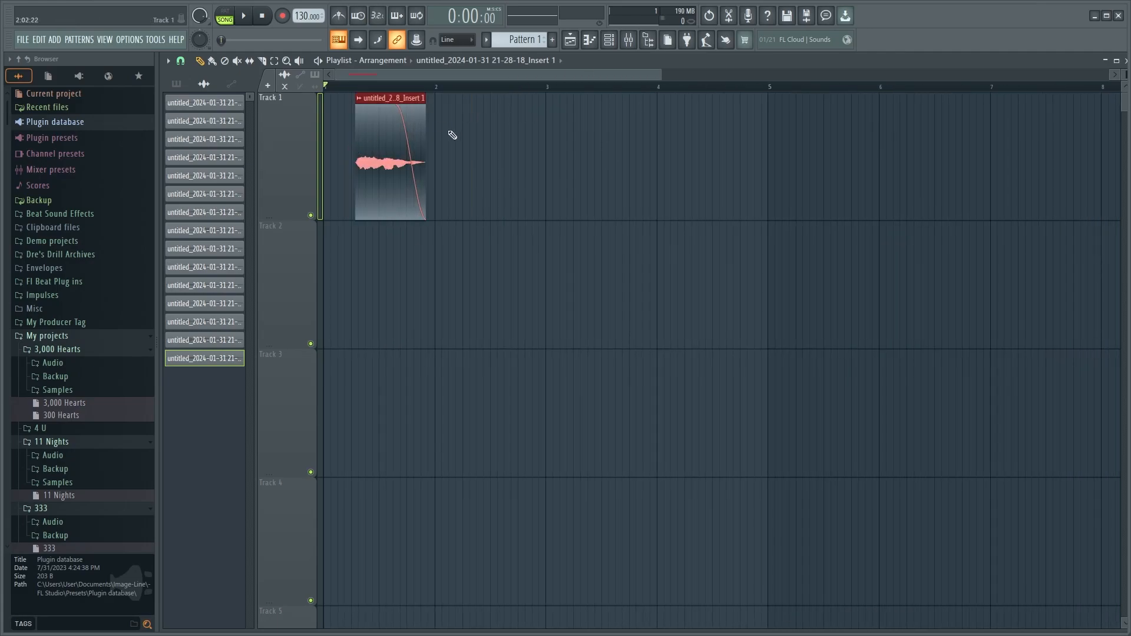
pyautogui.scroll(3, 451, 134)
pyautogui.hotkey('ctrl', 'b')
pyautogui.hotkey('ctrl', 'b')
pyautogui.scroll(-4, 443, 152)
pyautogui.scroll(3, 319, 147)
pyautogui.rightClick(672, 161)
pyautogui.rightClick(555, 162)
pyautogui.moveTo(532, 160); pyautogui.dragTo(430, 152)
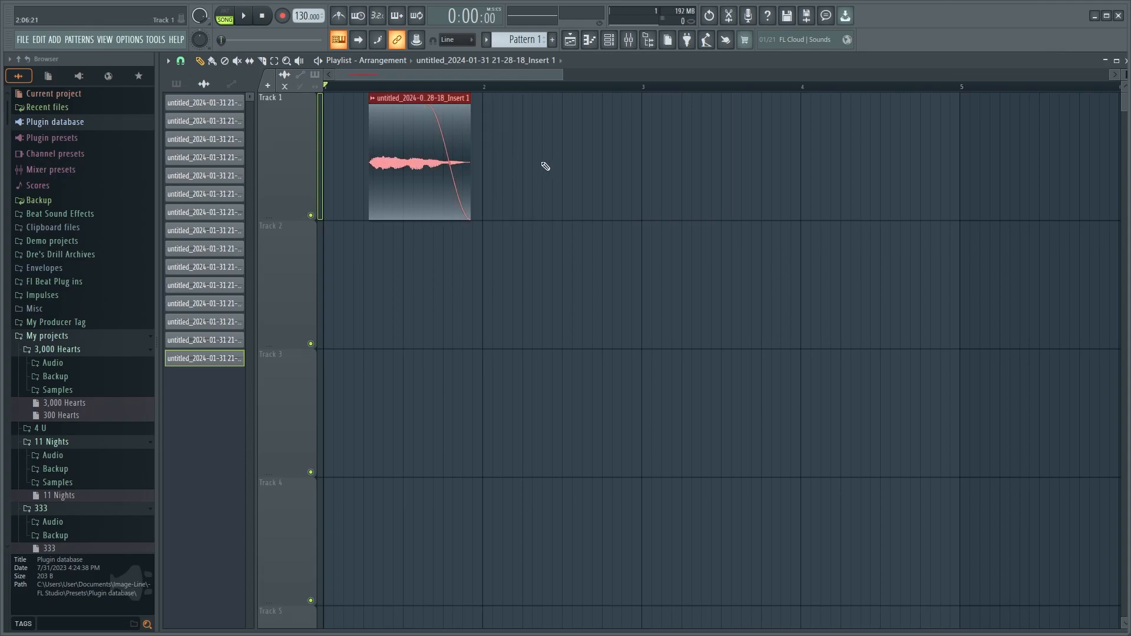
pyautogui.hotkey('ctrl', 'b')
pyautogui.hotkey('ctrl', 'z')
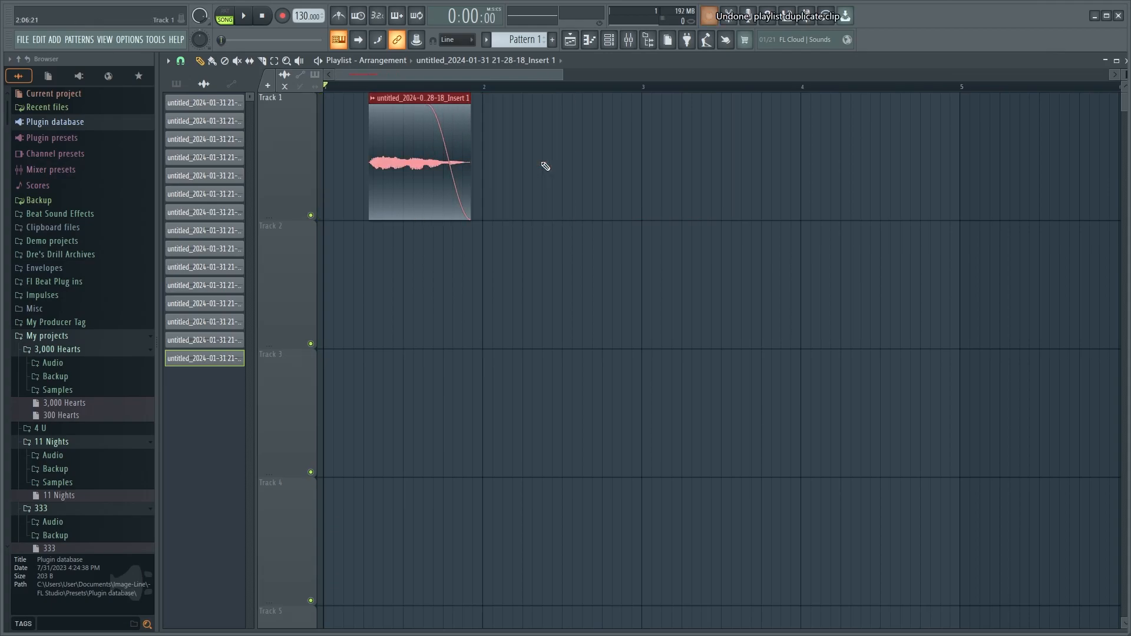
# Step: Paste a copy of the faded clip at the start of Track 1, overlapping the original
pyautogui.hotkey('ctrl', 'v')
pyautogui.scroll(-1, 403, 163)
pyautogui.scroll(1, 403, 163)
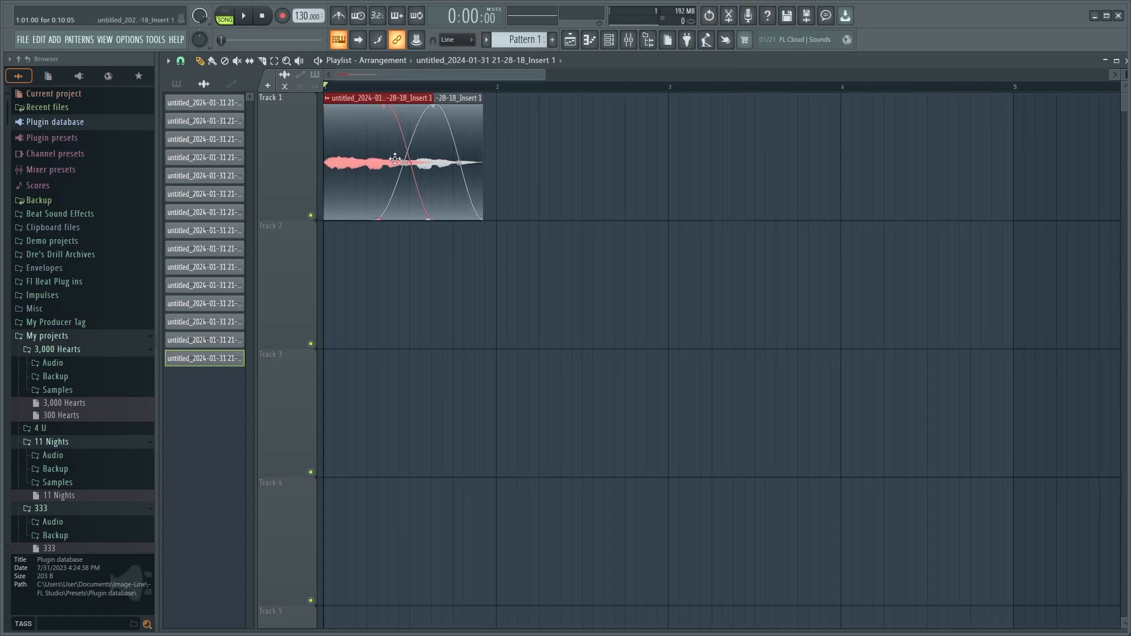
# Step: Undo the overlapping copy and duplicate the faded clip directly after the original on Track 1
pyautogui.hotkey('ctrl', 'z')
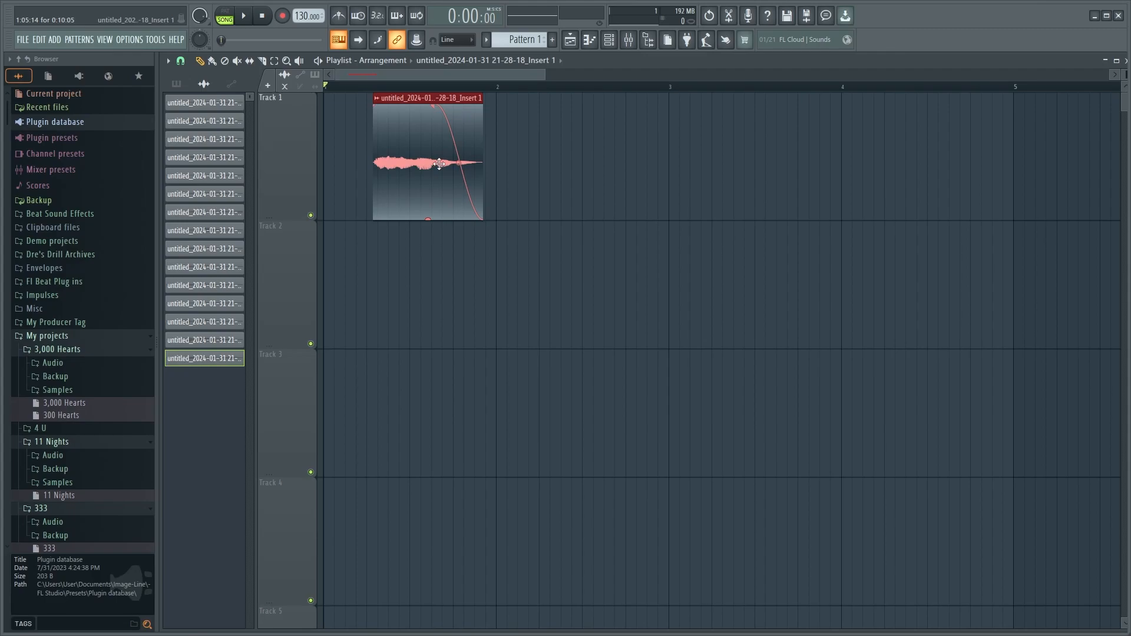
pyautogui.hotkey('ctrl', 'b')
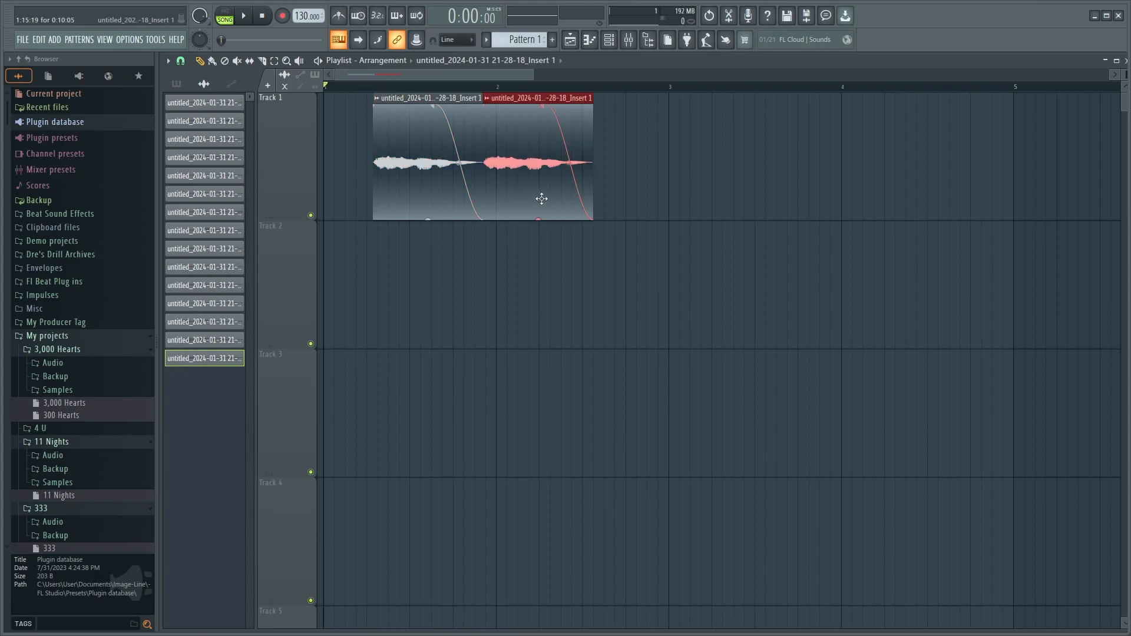
# Step: Undo the duplicate of the faded clip on Track 1, dismiss the save dialog and clear the clip selection
pyautogui.hotkey('ctrl', 'z')
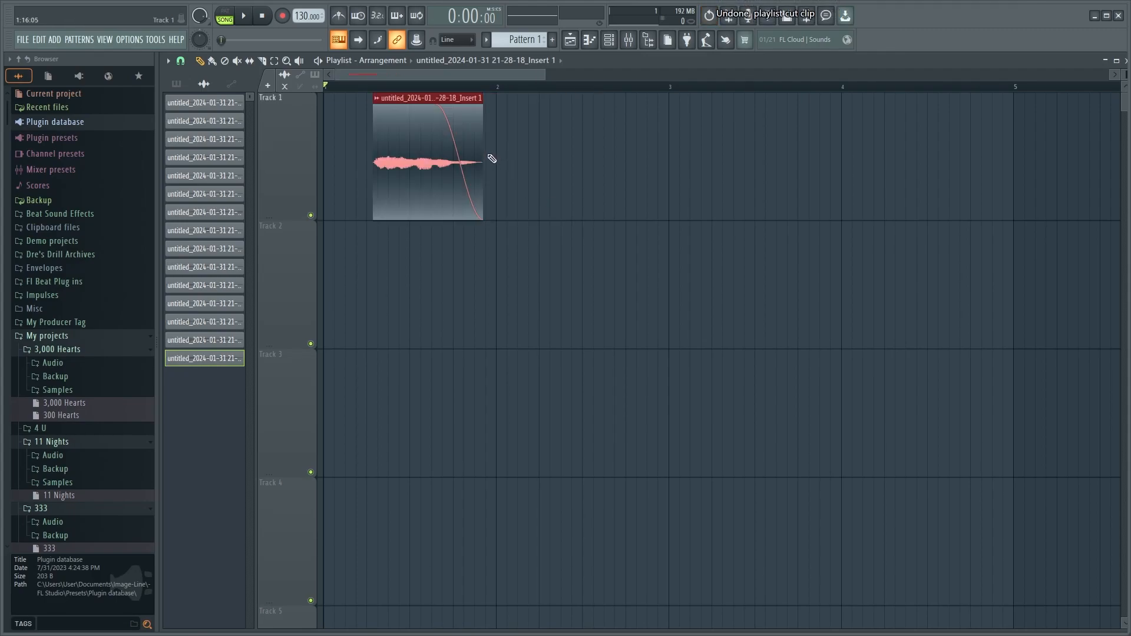
pyautogui.hotkey('ctrl', 's')
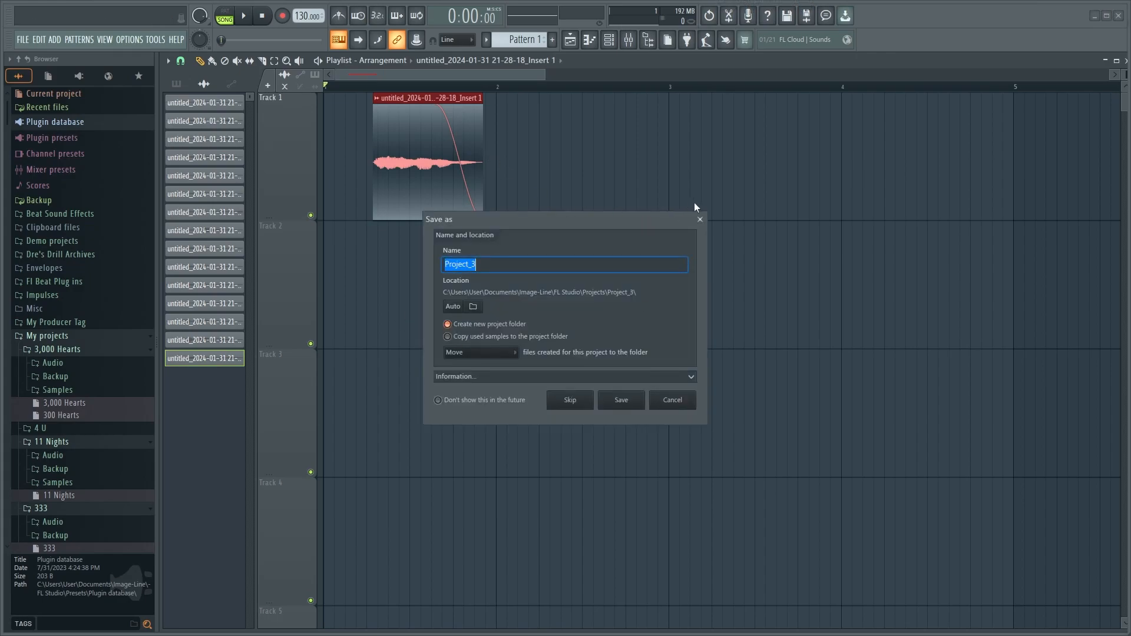
pyautogui.click(700, 220)
pyautogui.hotkey('ctrl', 'a')
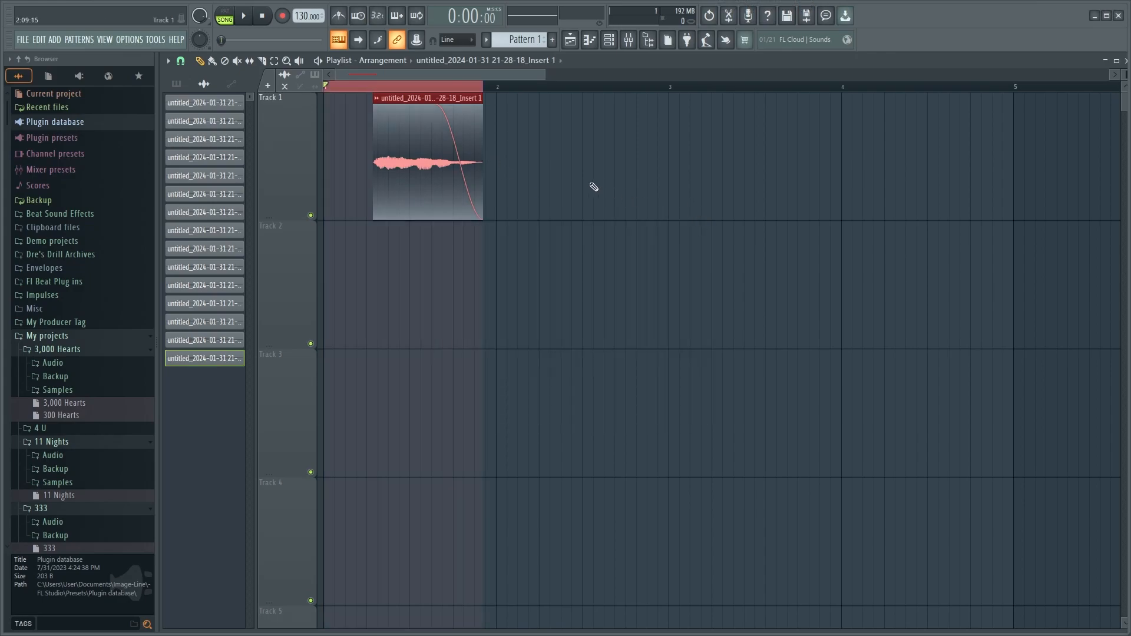
pyautogui.hotkey('ctrl', 'd')
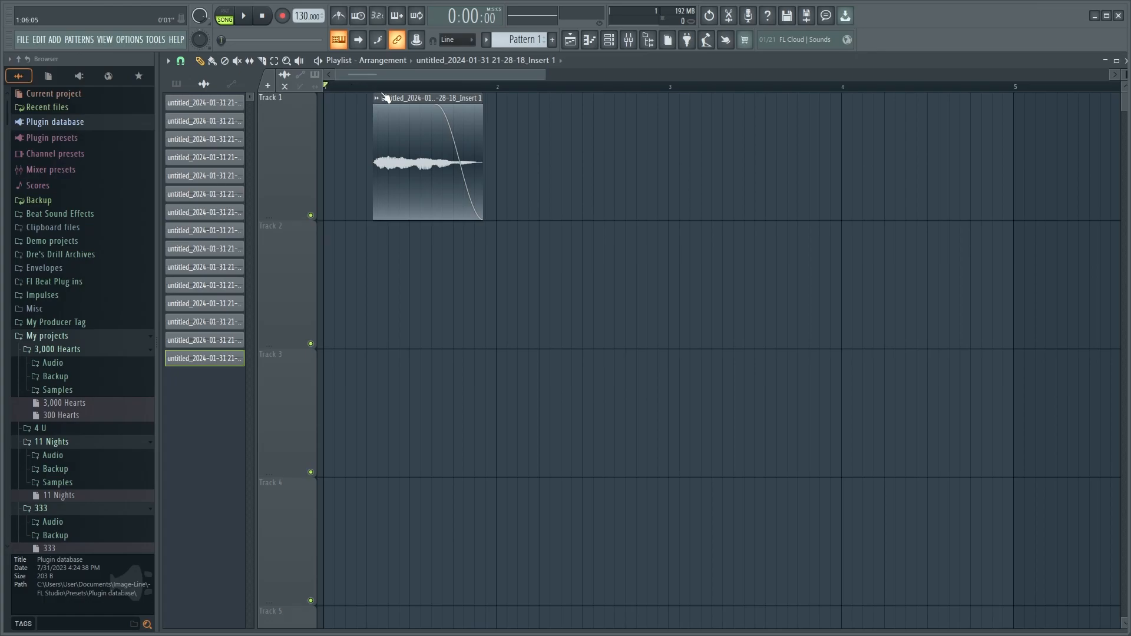
# Step: Mark a short time selection ahead of the clip in bar 1, play it and clear the selection
pyautogui.click(344, 89)
pyautogui.rightClick(336, 90)
pyautogui.moveTo(344, 91); pyautogui.dragTo(372, 91)
pyautogui.press('space')
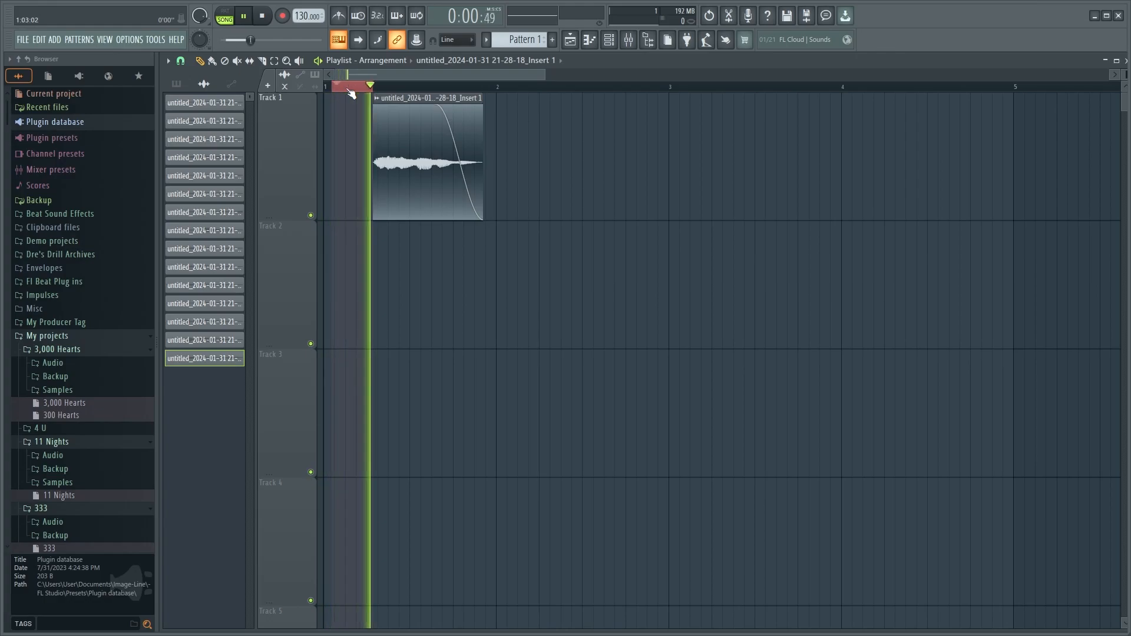
pyautogui.press('space')
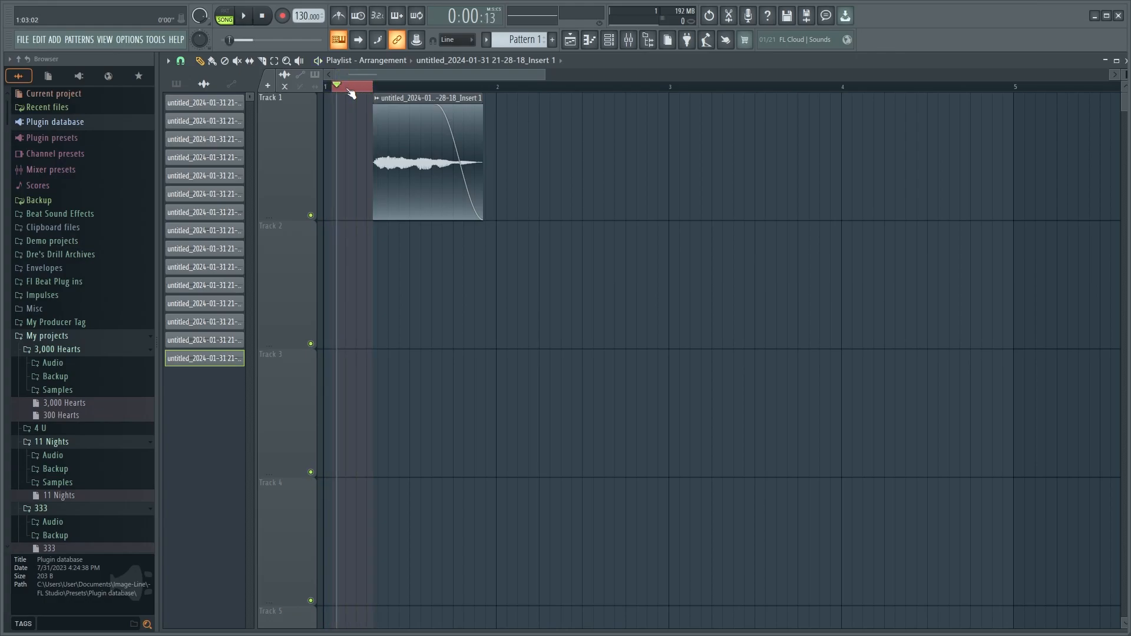
pyautogui.doubleClick(348, 89)
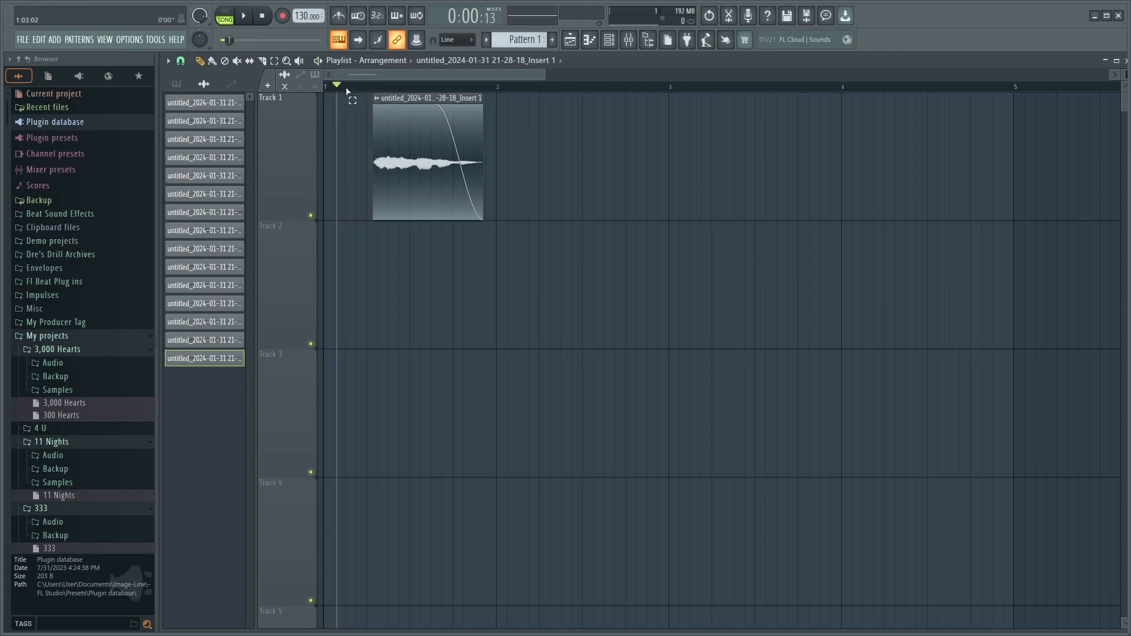
pyautogui.scroll(-4, 350, 162)
pyautogui.scroll(5, 347, 164)
pyautogui.scroll(-5, 341, 166)
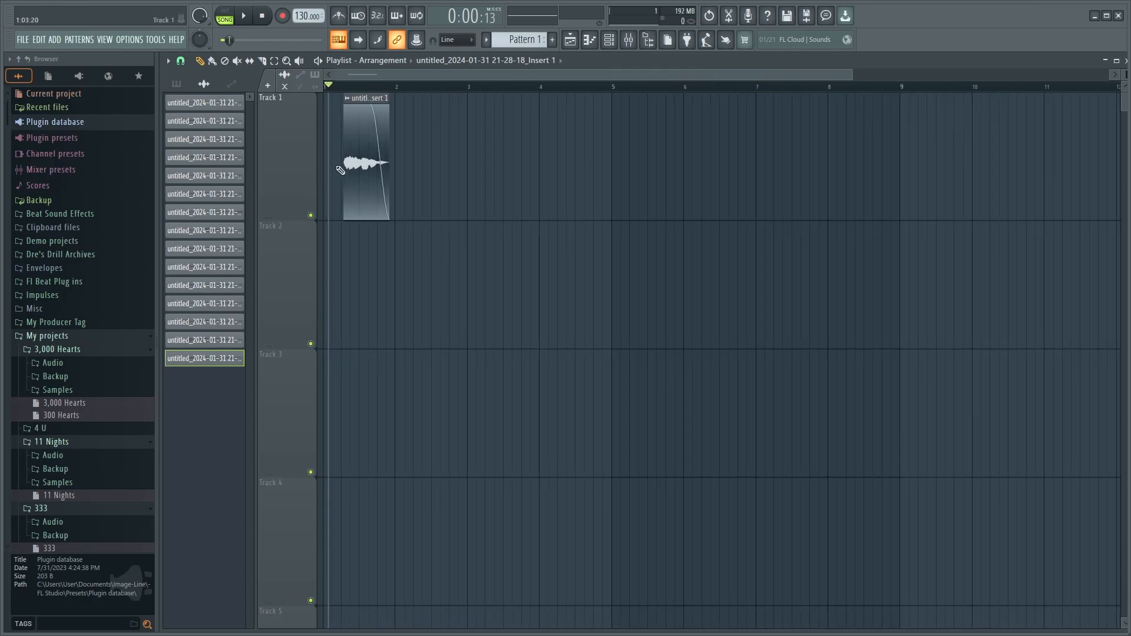
pyautogui.scroll(5, 340, 166)
pyautogui.scroll(-5, 339, 166)
pyautogui.scroll(6, 339, 165)
pyautogui.moveTo(380, 86); pyautogui.dragTo(359, 141)
pyautogui.scroll(-5, 393, 167)
pyautogui.scroll(-3, 392, 167)
pyautogui.scroll(5, 392, 159)
pyautogui.scroll(-3, 365, 121)
pyautogui.scroll(4, 424, 118)
pyautogui.scroll(-4, 439, 121)
pyautogui.scroll(4, 438, 121)
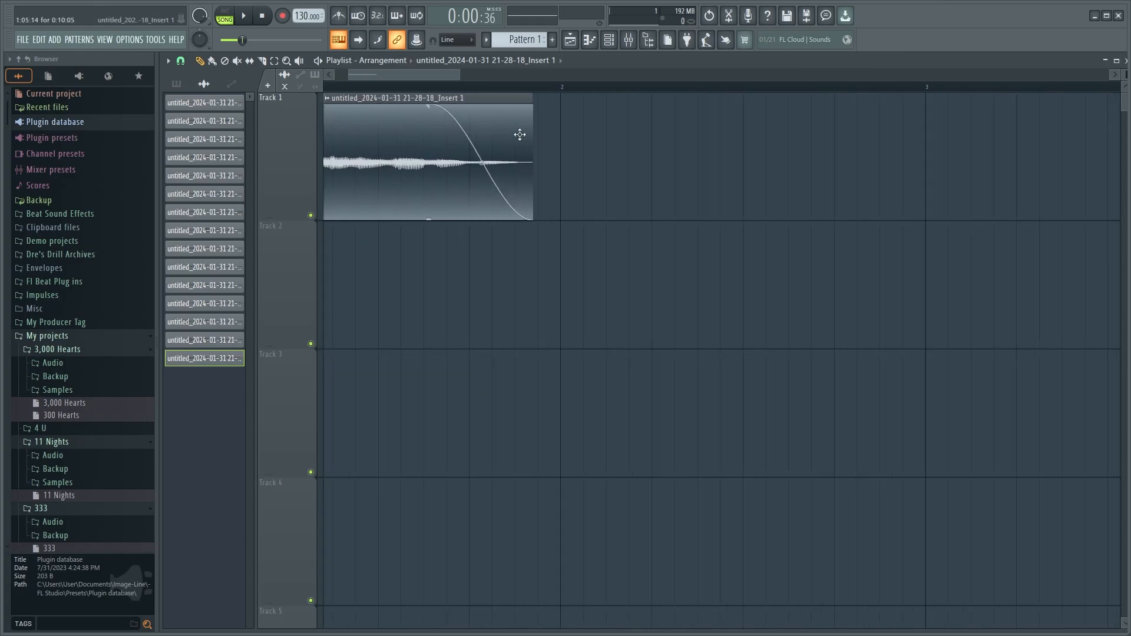
# Step: Duplicate the faded clip on Track 1, overlap the copy with the original's fade-out and play the crossfade
pyautogui.scroll(-3, 523, 134)
pyautogui.moveTo(574, 202); pyautogui.dragTo(434, 166)
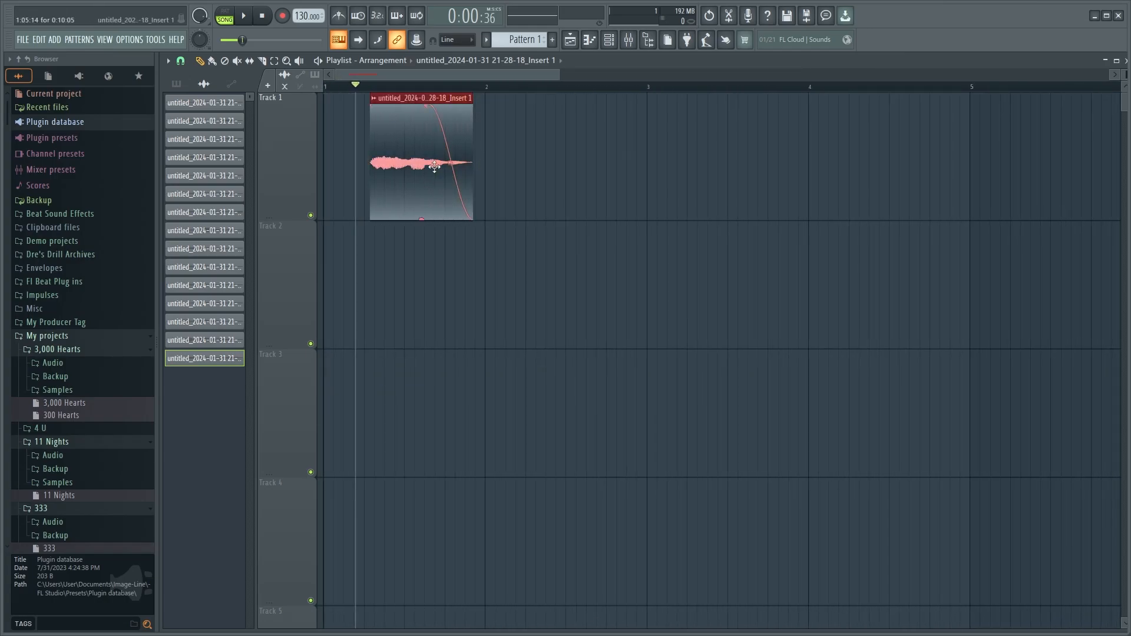
pyautogui.hotkey('ctrl', 'b')
pyautogui.scroll(4, 560, 166)
pyautogui.moveTo(558, 165); pyautogui.dragTo(489, 136)
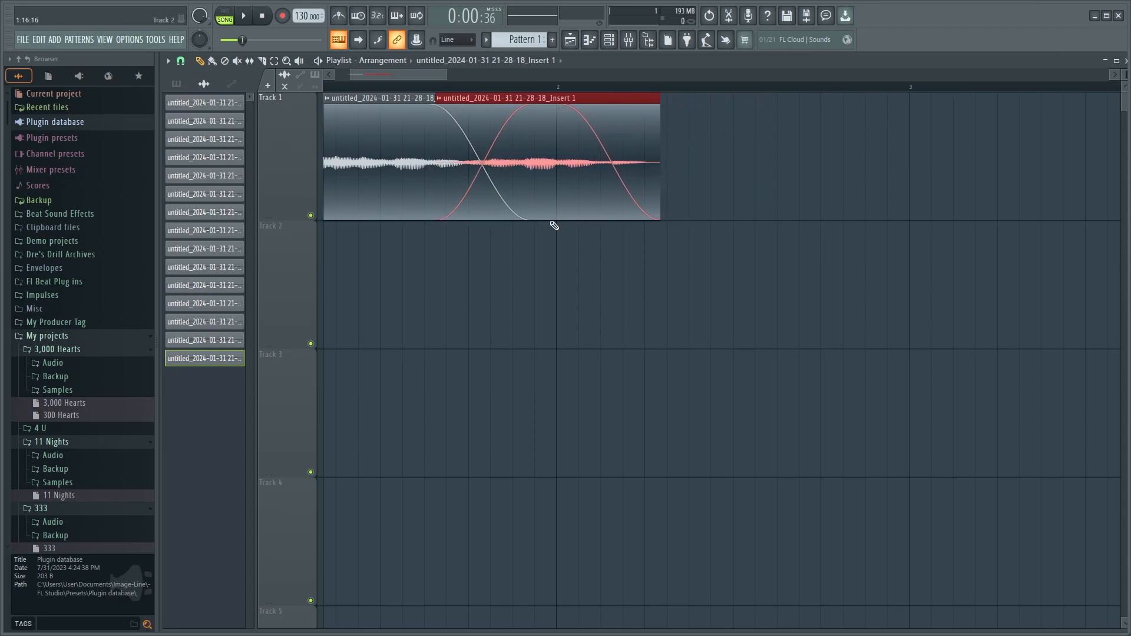
pyautogui.press('space')
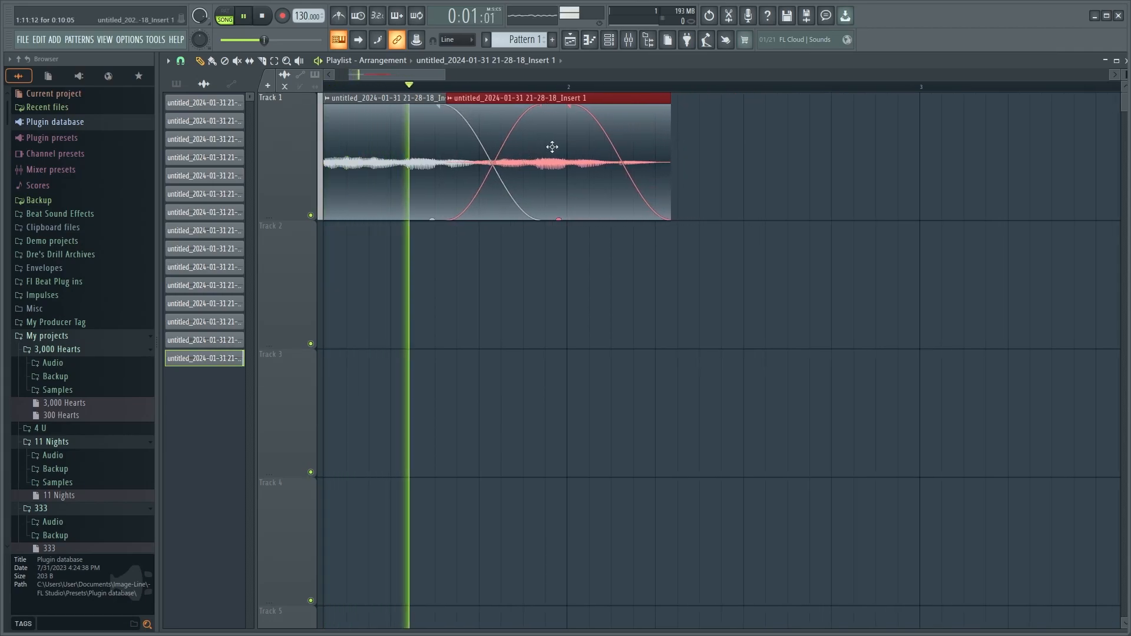
pyautogui.press('space')
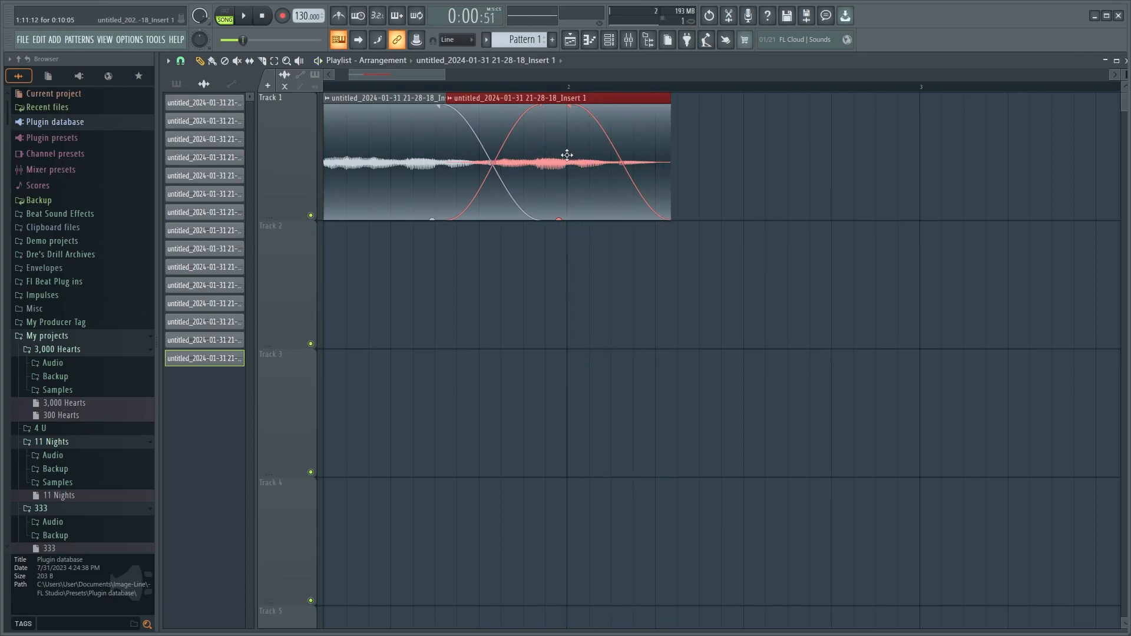
# Step: Move the copied clip later so it only just overlaps the original's end, and play the transition
pyautogui.moveTo(550, 157); pyautogui.dragTo(638, 159)
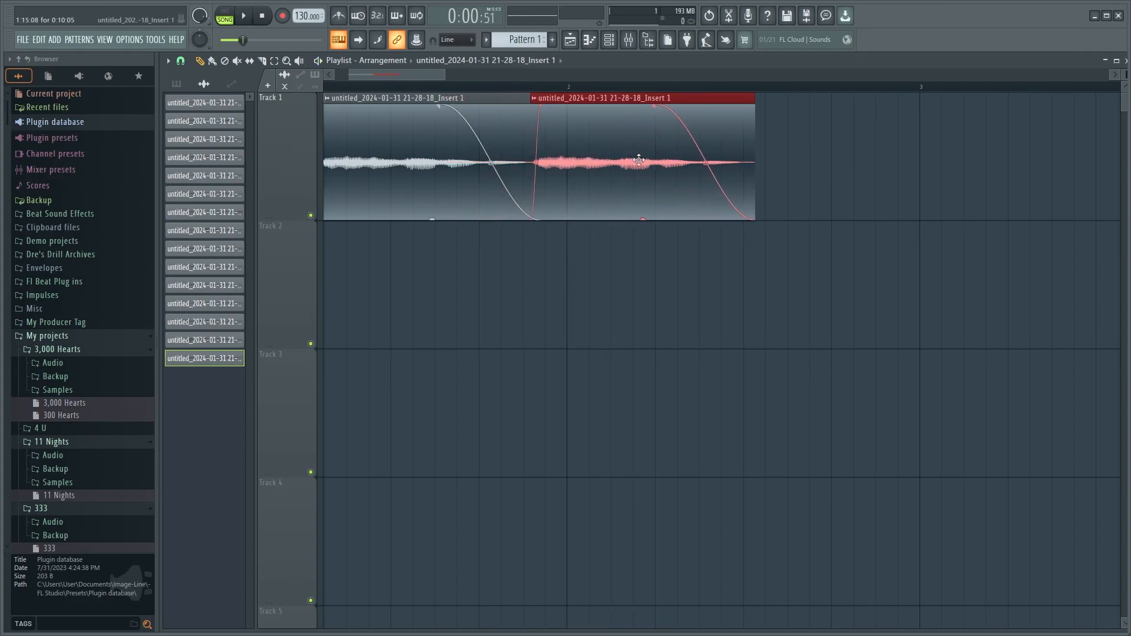
pyautogui.click(403, 86)
pyautogui.press('space')
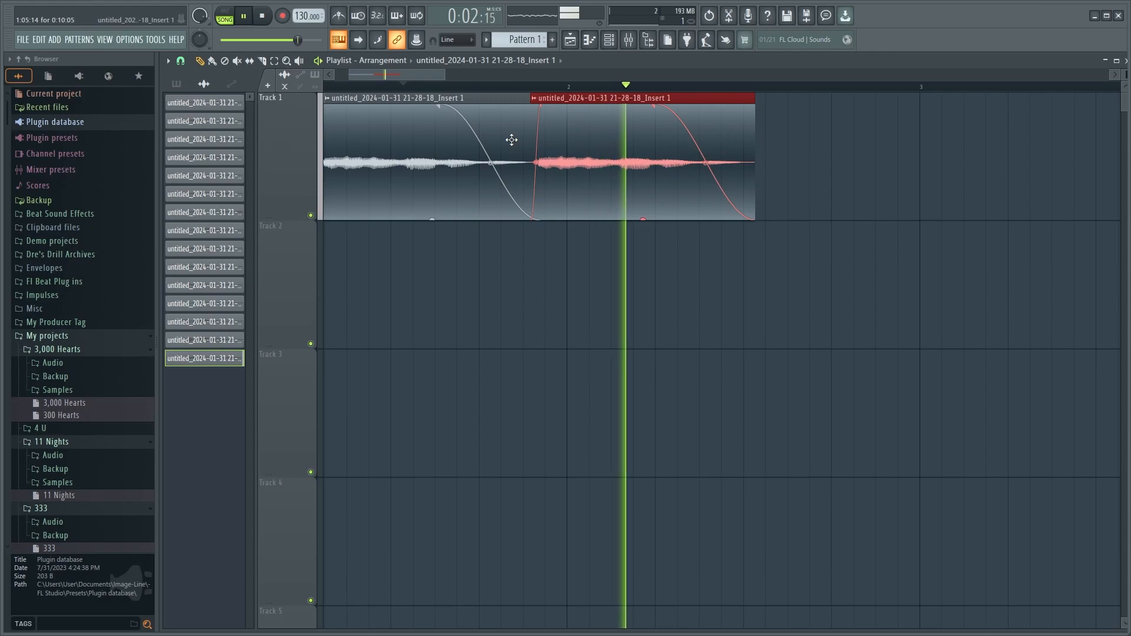
pyautogui.press('space')
# Step: Shift the copy slightly earlier, shorten the first clip's fade-out with a steeper curve, and play the overlap
pyautogui.moveTo(590, 160); pyautogui.dragTo(565, 160)
pyautogui.moveTo(439, 106); pyautogui.dragTo(467, 115)
pyautogui.moveTo(500, 163); pyautogui.dragTo(500, 192)
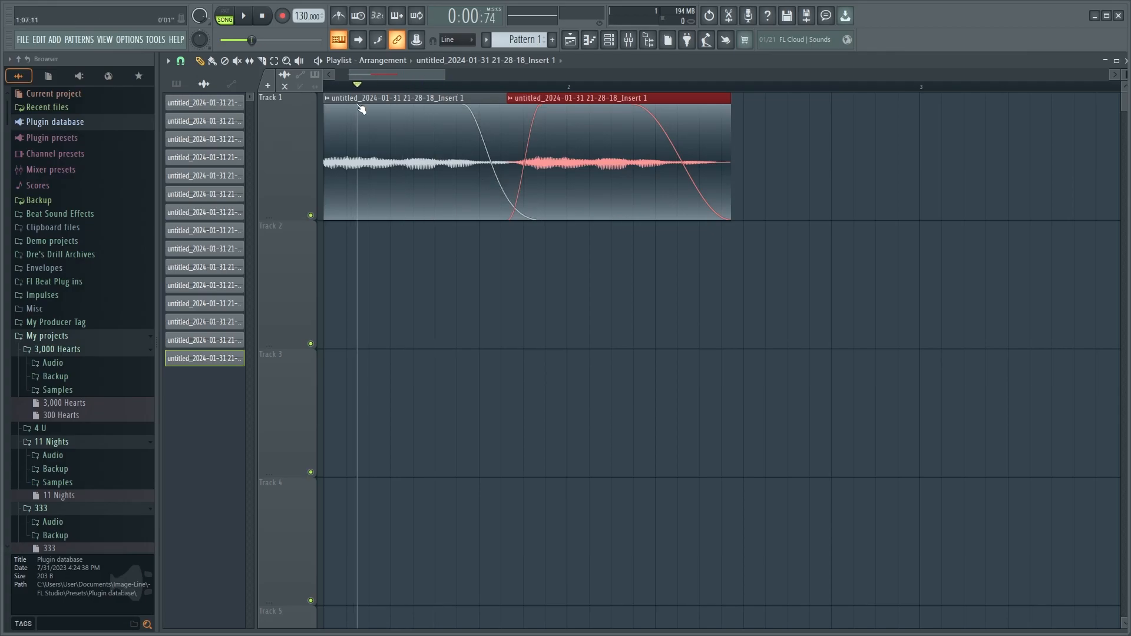
pyautogui.press('space')
pyautogui.press('space')
# Step: Nudge the second clip slightly later, try the first clip's gain handle and replay the crossfade
pyautogui.moveTo(632, 153)
pyautogui.mouseDown()
pyautogui.moveTo(558, 144)
pyautogui.moveTo(670, 158)
pyautogui.moveTo(635, 161)
pyautogui.mouseUp()
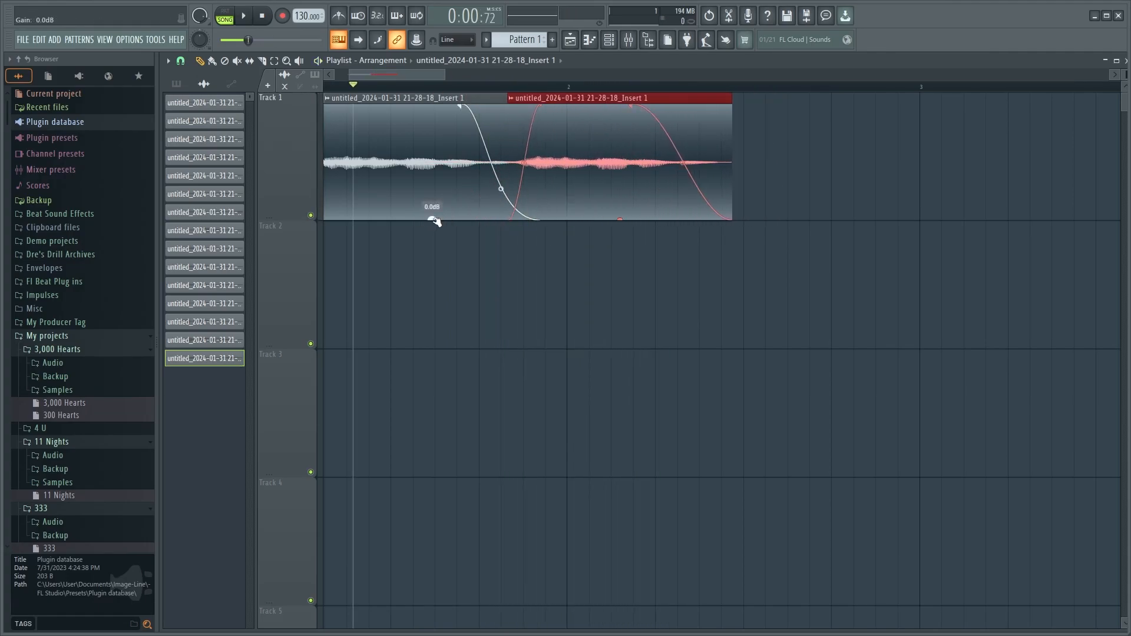
pyautogui.moveTo(432, 219)
pyautogui.mouseDown()
pyautogui.moveTo(432, 186)
pyautogui.moveTo(433, 238)
pyautogui.moveTo(431, 221)
pyautogui.mouseUp()
pyautogui.press('space')
pyautogui.press('space')
# Step: Try a longer fade-out with a reshaped curve on the first clip, and reduce its fade-out to 0'00.000"
pyautogui.moveTo(468, 97); pyautogui.dragTo(381, 129)
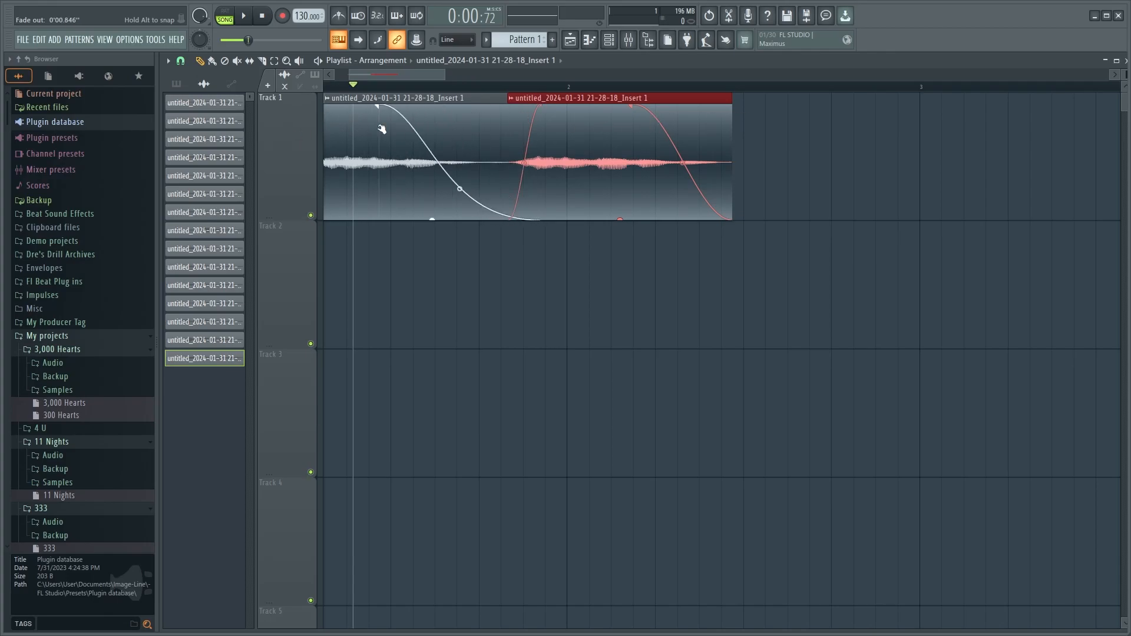
pyautogui.moveTo(460, 189)
pyautogui.mouseDown()
pyautogui.moveTo(459, 109)
pyautogui.moveTo(460, 207)
pyautogui.mouseUp()
pyautogui.moveTo(383, 106); pyautogui.dragTo(680, 113)
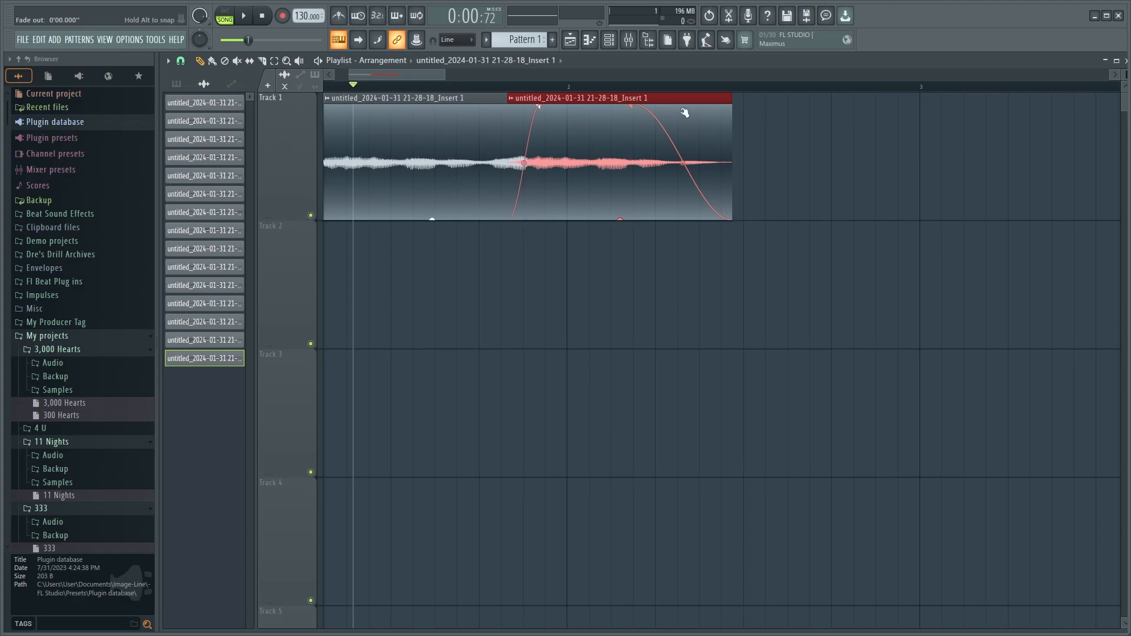
# Step: Delete the second, overlapping clip from Track 1
pyautogui.moveTo(648, 176); pyautogui.dragTo(705, 187)
pyautogui.rightClick(705, 186)
pyautogui.scroll(-5, 584, 233)
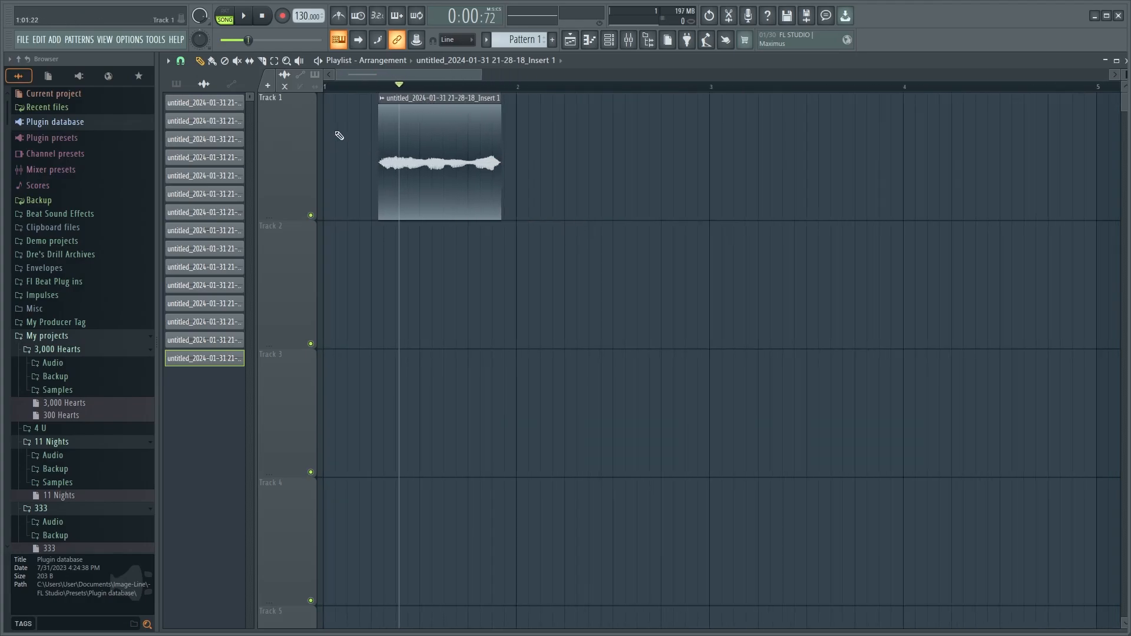
# Step: Reposition the remaining clip slightly earlier in bar 1 and extend its end just past bar 2, undoing a stray edit
pyautogui.scroll(5, 333, 137)
pyautogui.moveTo(563, 131); pyautogui.dragTo(495, 164)
pyautogui.click(593, 158)
pyautogui.hotkey('ctrl', 'z')
pyautogui.moveTo(582, 162); pyautogui.dragTo(636, 173)
pyautogui.moveTo(434, 153); pyautogui.dragTo(526, 152)
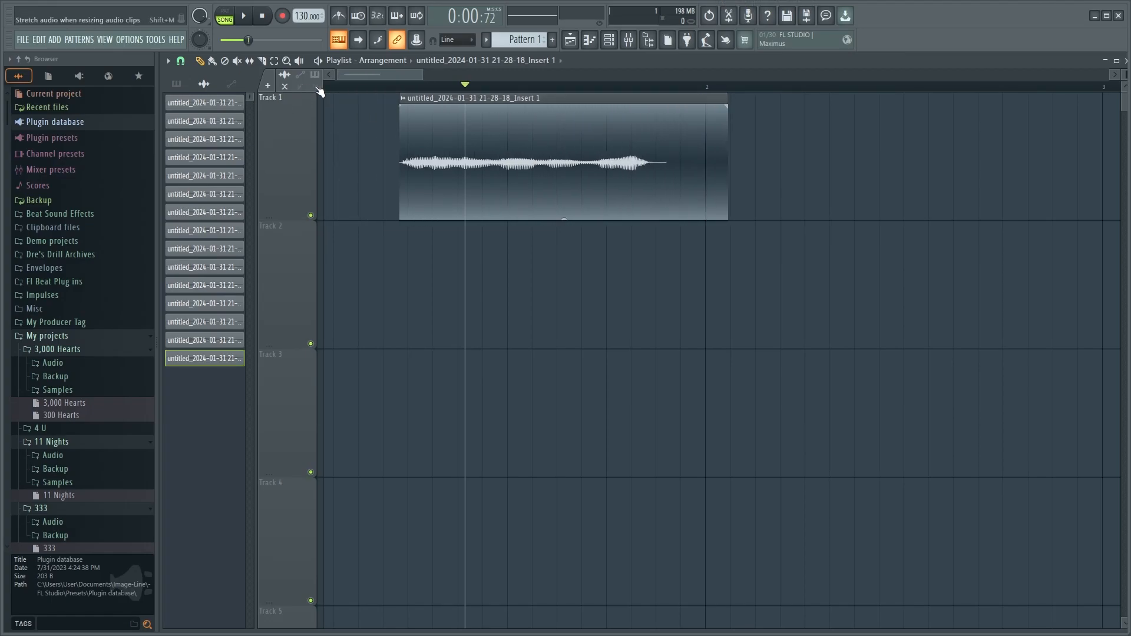
# Step: Place the playhead inside the Track 1 clip, and open the clip's audio settings to view its time-stretching options
pyautogui.click(467, 85)
pyautogui.doubleClick(554, 164)
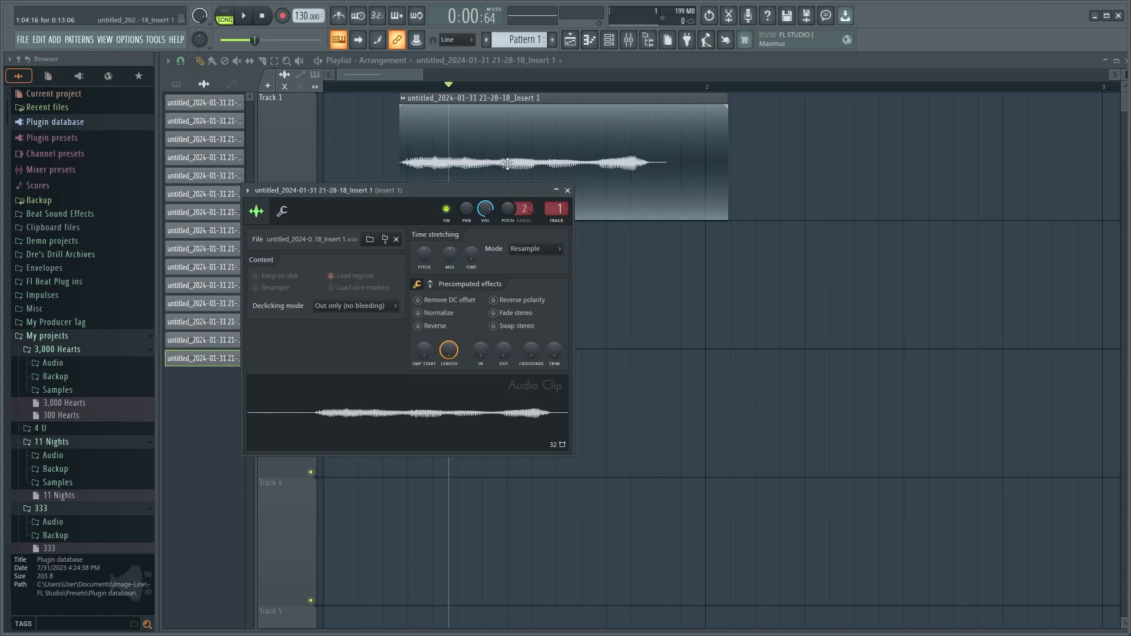
pyautogui.click(567, 191)
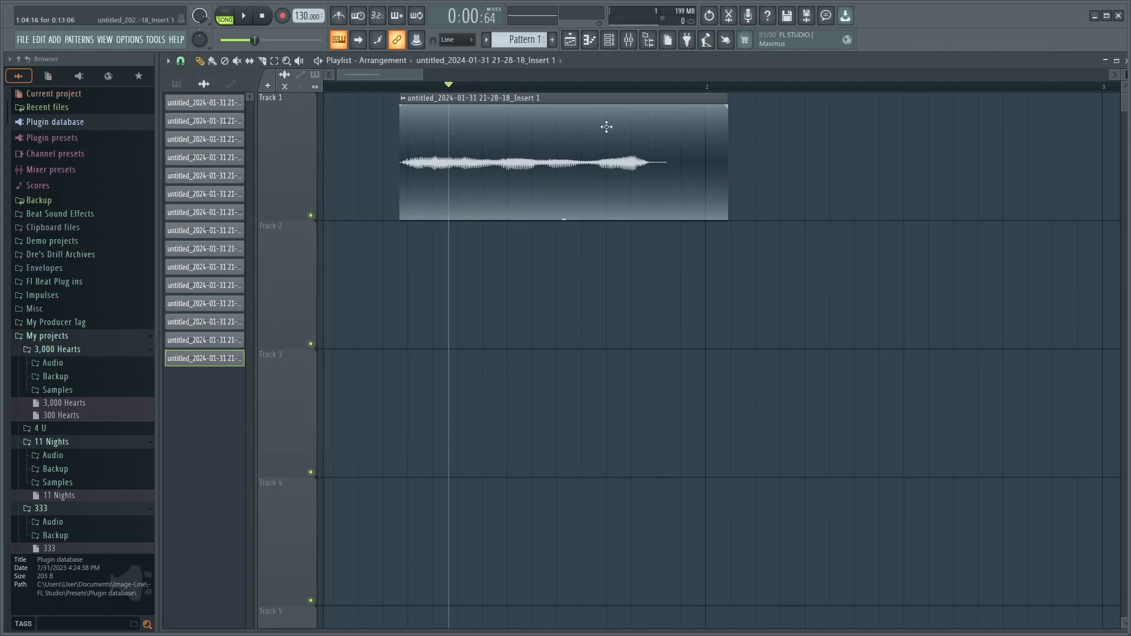
# Step: Trim the clip's empty end, time-stretch the clip down to about a quarter of a bar and play it
pyautogui.moveTo(724, 159); pyautogui.dragTo(701, 159)
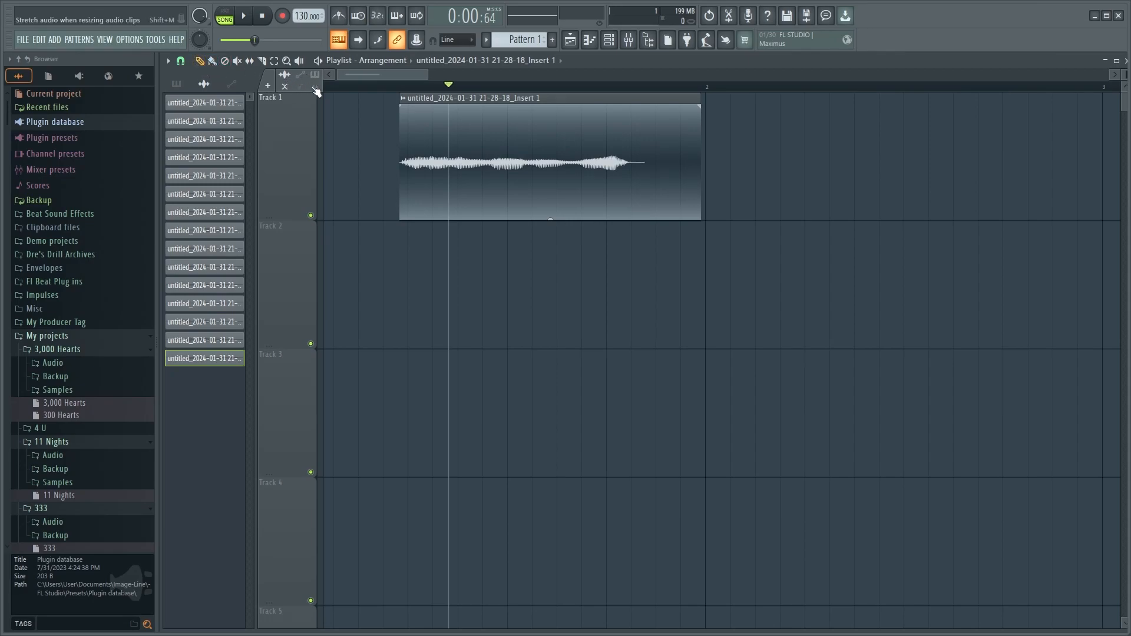
pyautogui.moveTo(700, 164); pyautogui.dragTo(640, 175)
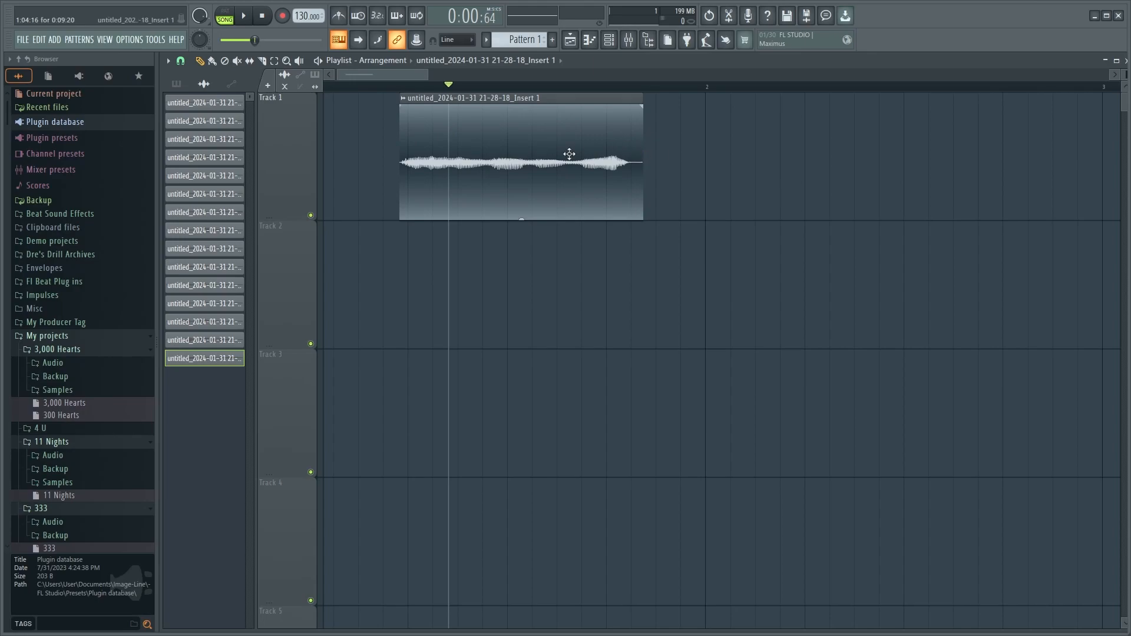
pyautogui.moveTo(640, 165); pyautogui.dragTo(495, 169)
pyautogui.press('space')
pyautogui.press('space')
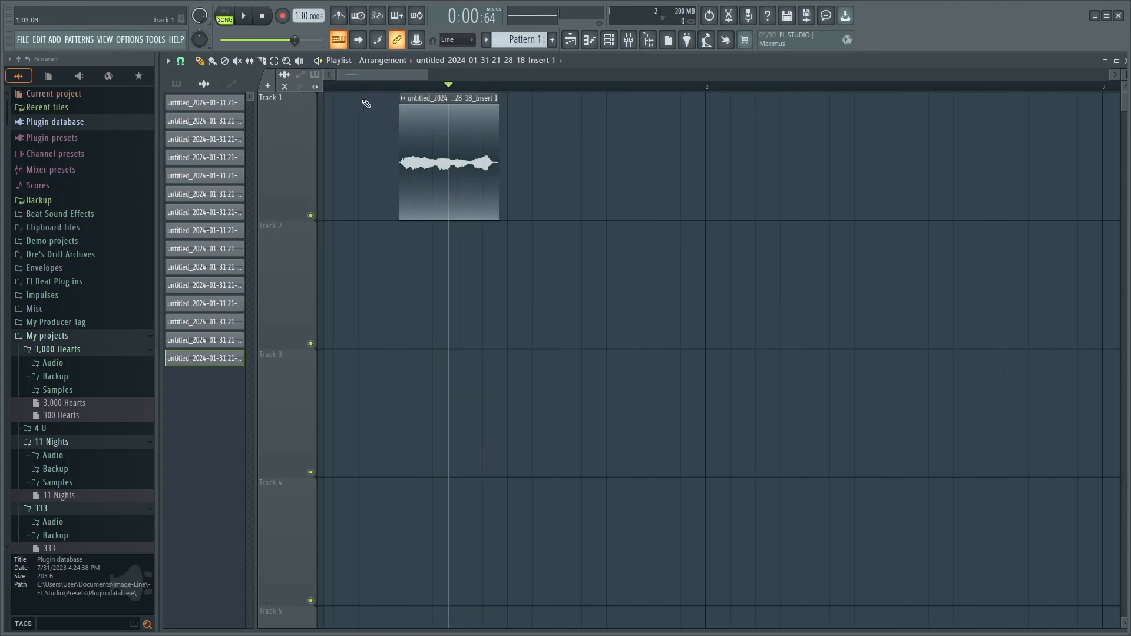
# Step: Delete the remaining clip from Track 1
pyautogui.rightClick(408, 116)
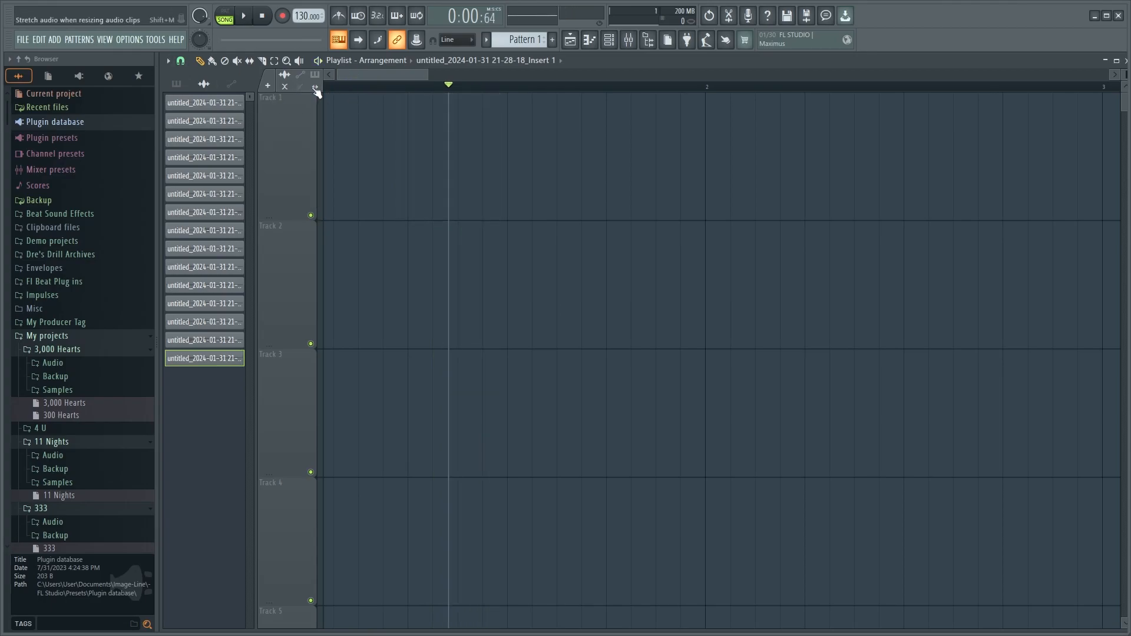
pyautogui.keyDown('ctrl'); pyautogui.scroll(-5, 368, 139); pyautogui.keyUp('ctrl')
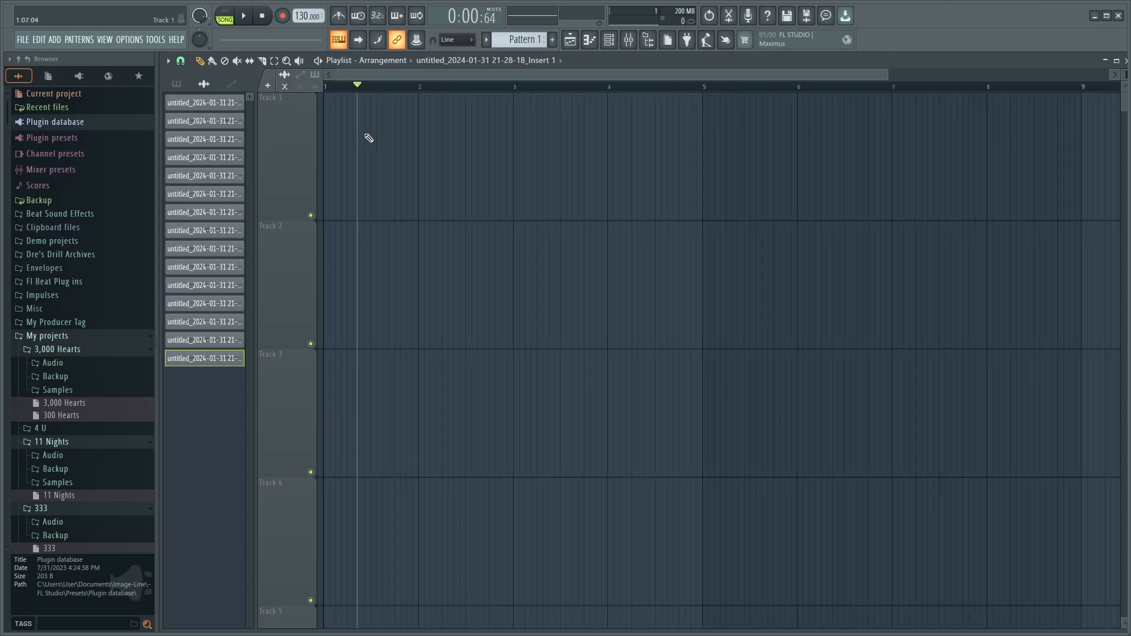
pyautogui.keyDown('ctrl'); pyautogui.scroll(-3, 336, 144); pyautogui.keyUp('ctrl')
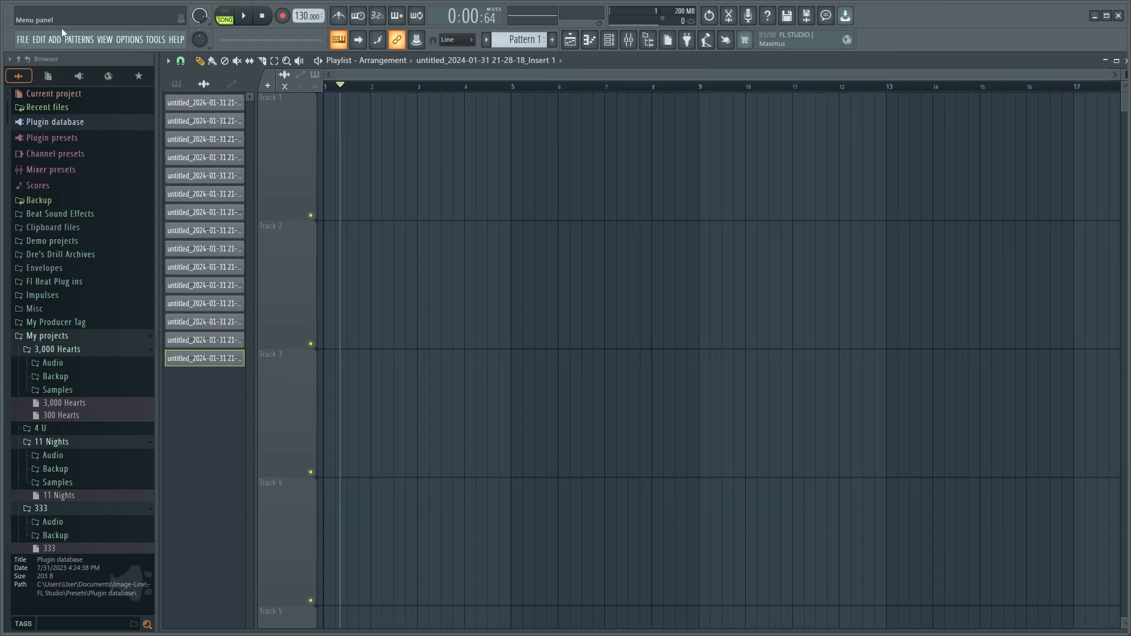
# Step: Review the File, View and Options menus, including the new-project templates, and open the audio settings
pyautogui.click(23, 41)
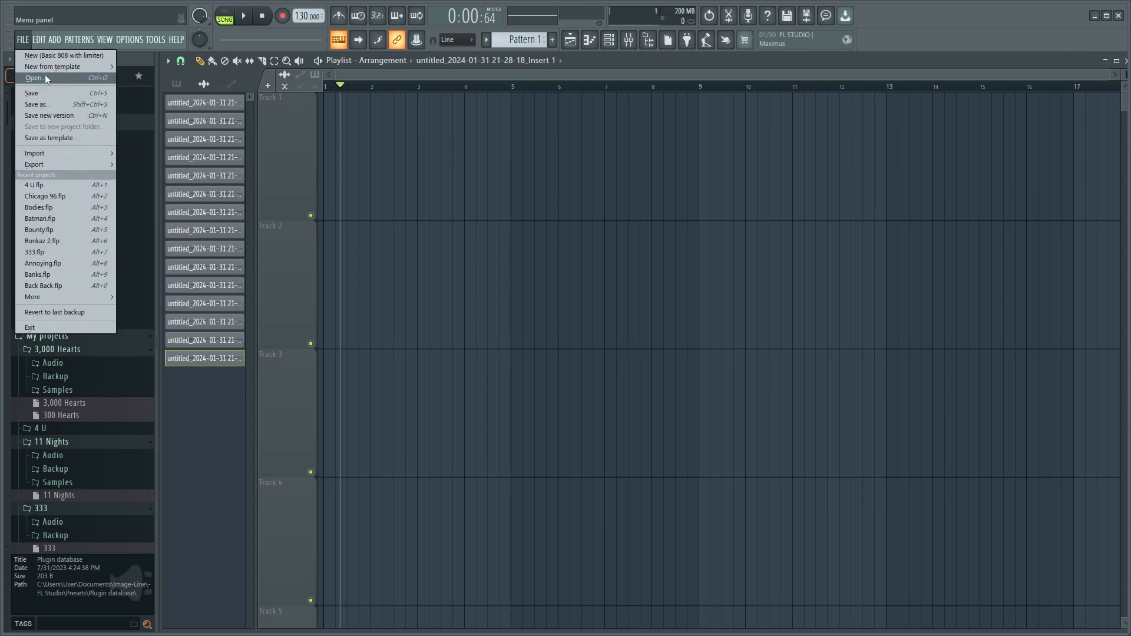
pyautogui.moveTo(80, 72)
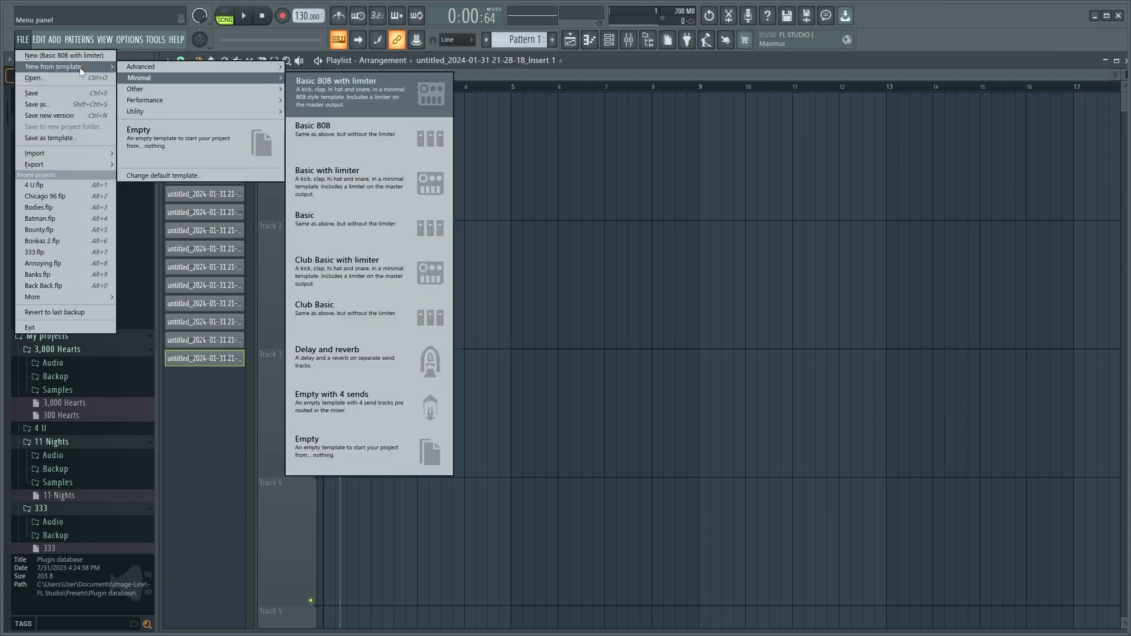
pyautogui.moveTo(40, 40)
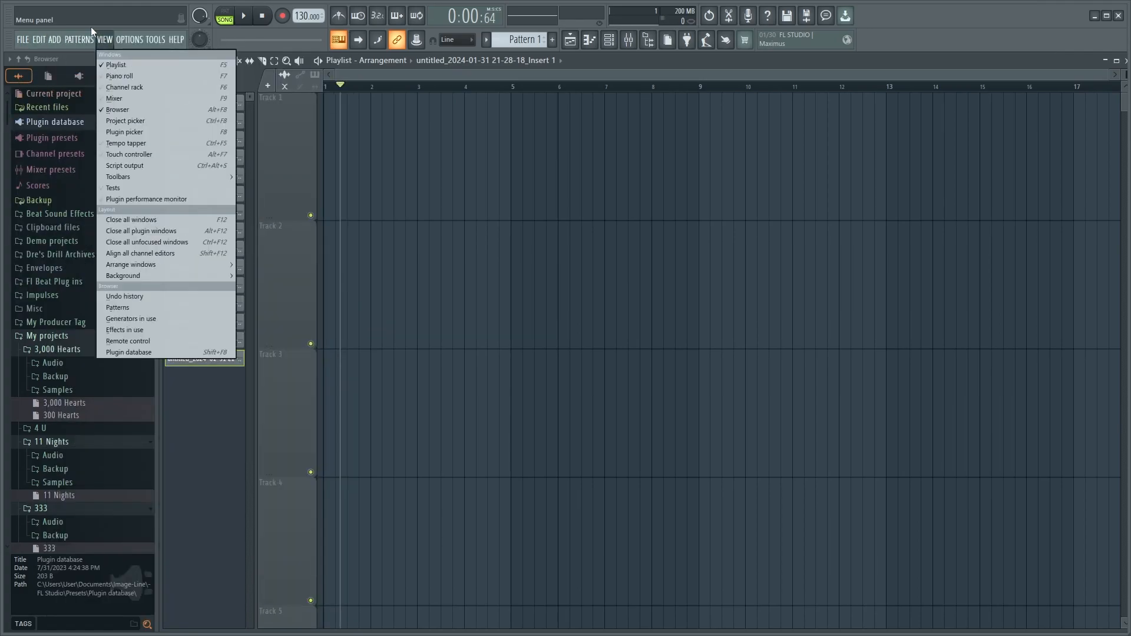
pyautogui.moveTo(134, 42)
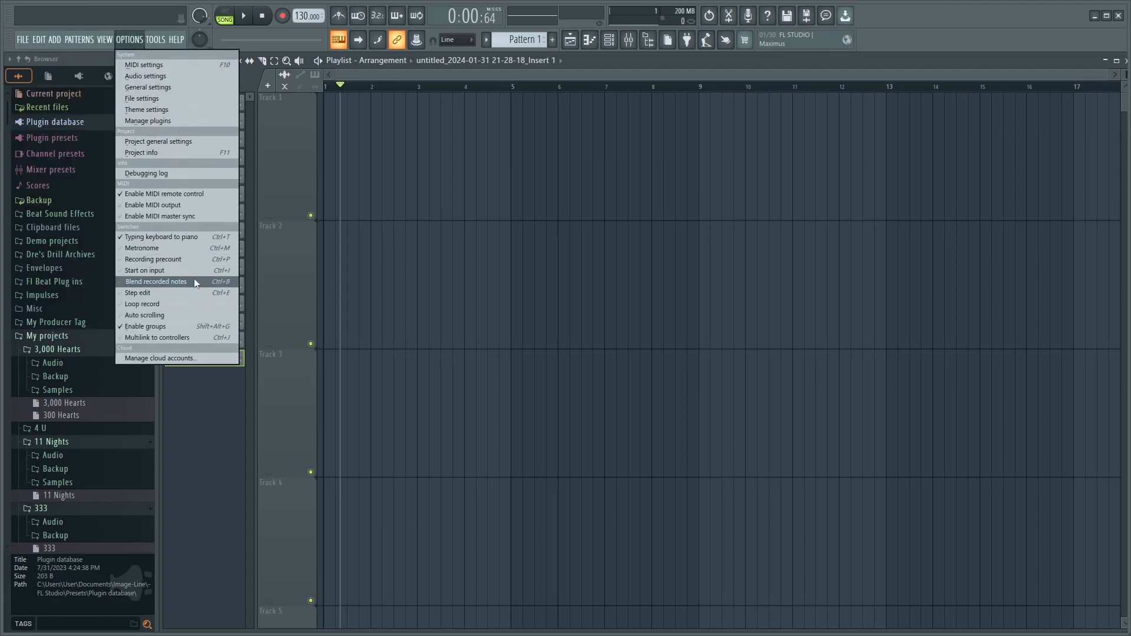
pyautogui.click(175, 79)
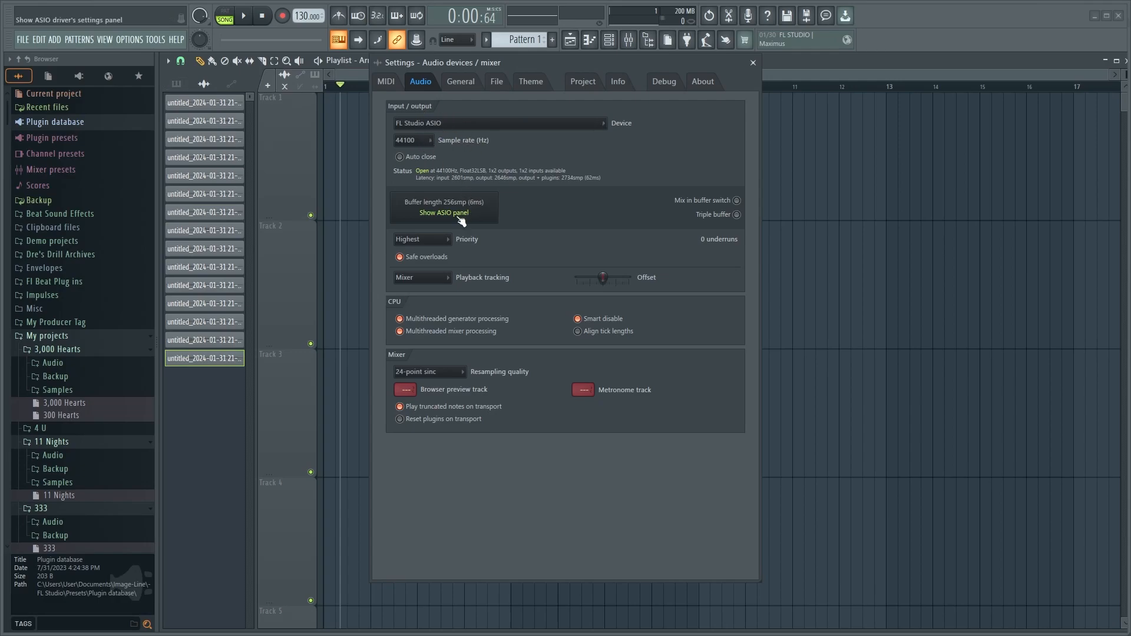
# Step: Review the available sample rates and audio devices, keeping 44100 Hz and FL Studio ASIO
pyautogui.click(426, 142)
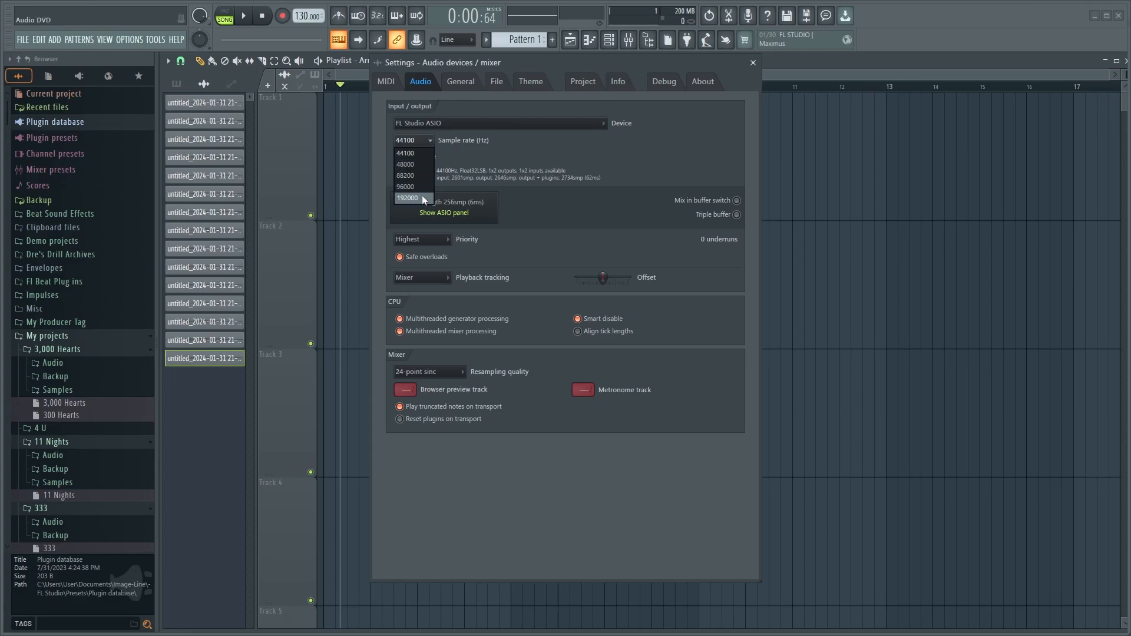
pyautogui.click(419, 155)
pyautogui.click(427, 125)
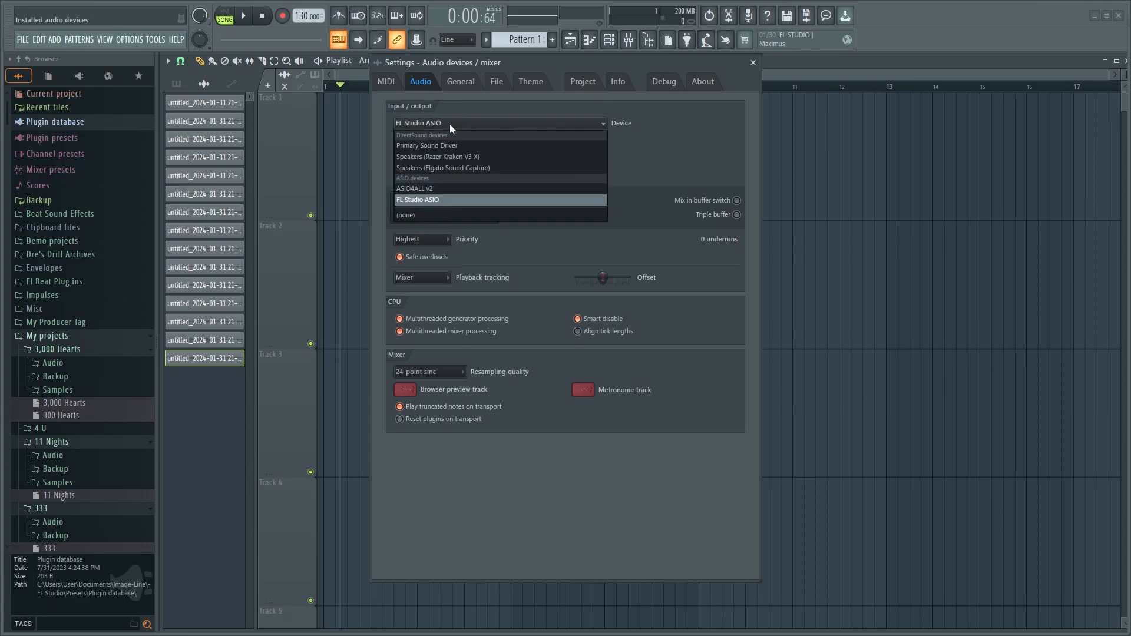
pyautogui.click(450, 124)
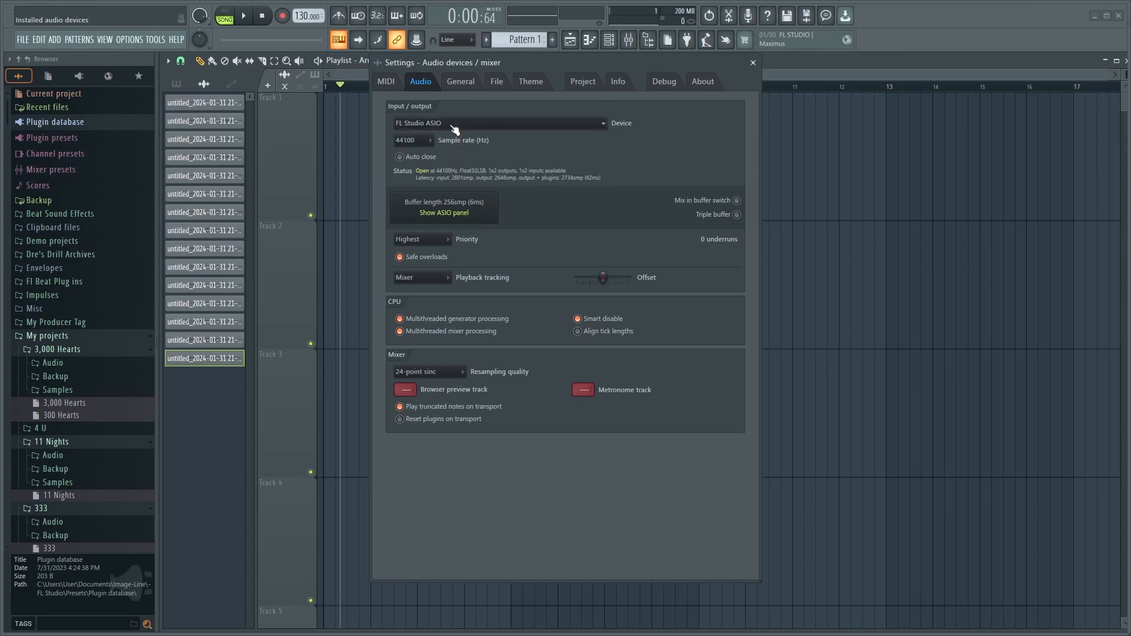
pyautogui.click(567, 123)
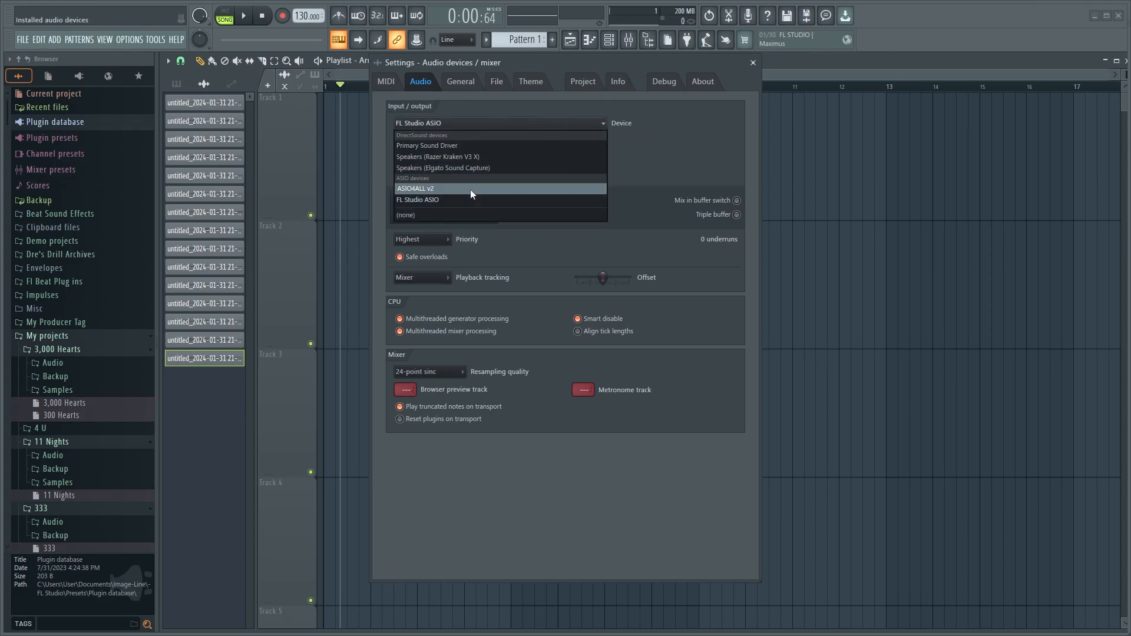
pyautogui.click(656, 154)
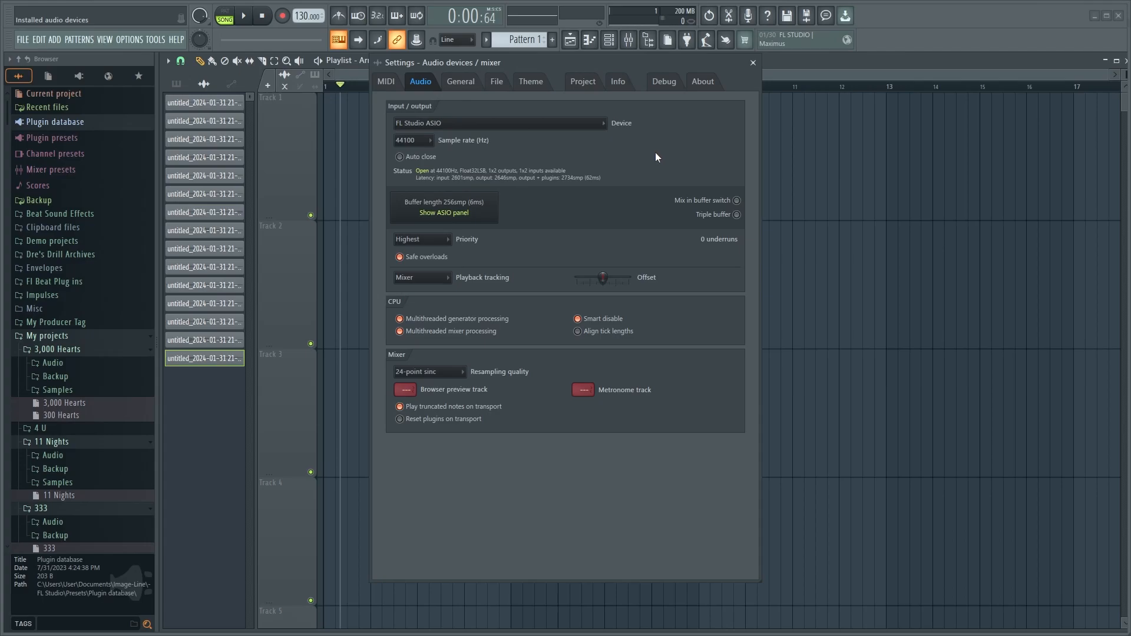
# Step: Set the FL Studio ASIO output to Speakers (Razer Kraken V3 X) and close the ASIO panel
pyautogui.click(458, 214)
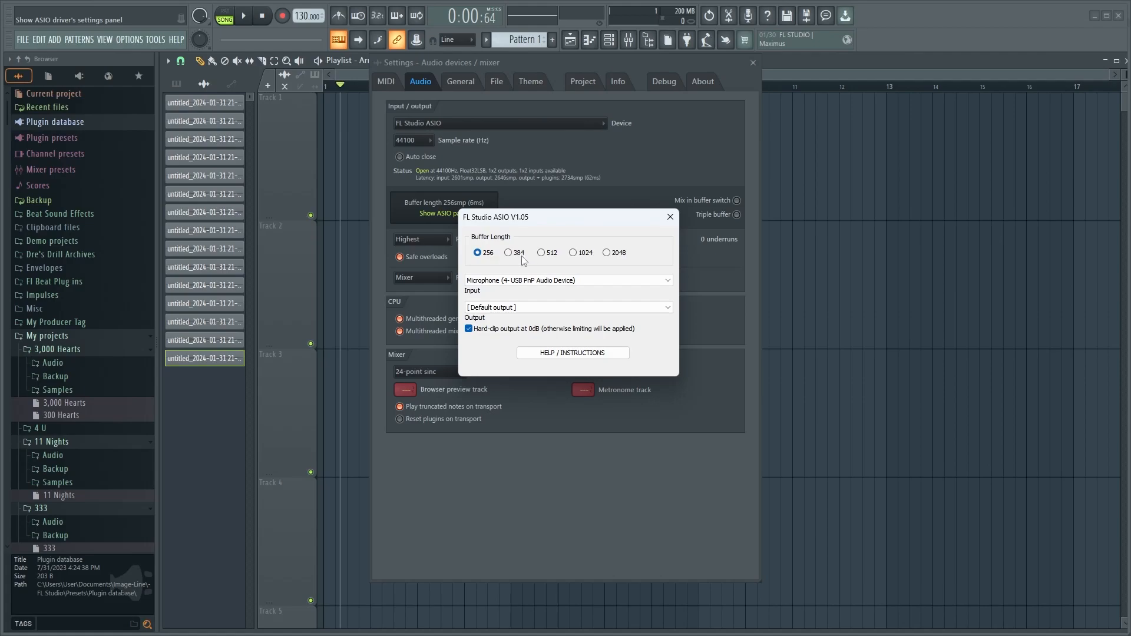
pyautogui.click(564, 280)
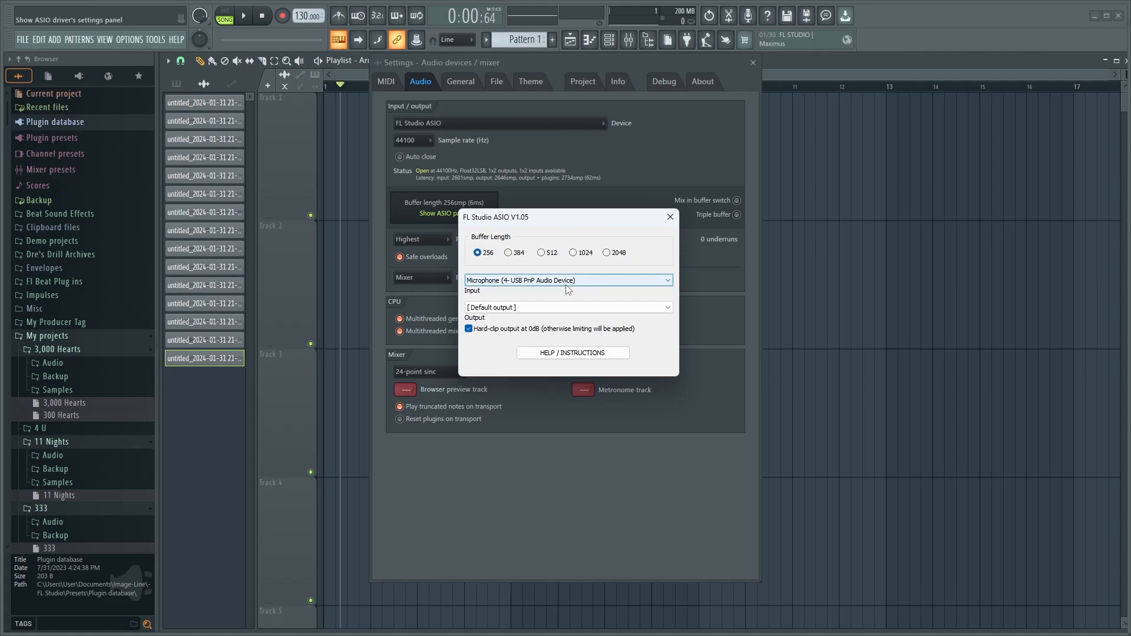
pyautogui.click(564, 299)
pyautogui.click(527, 307)
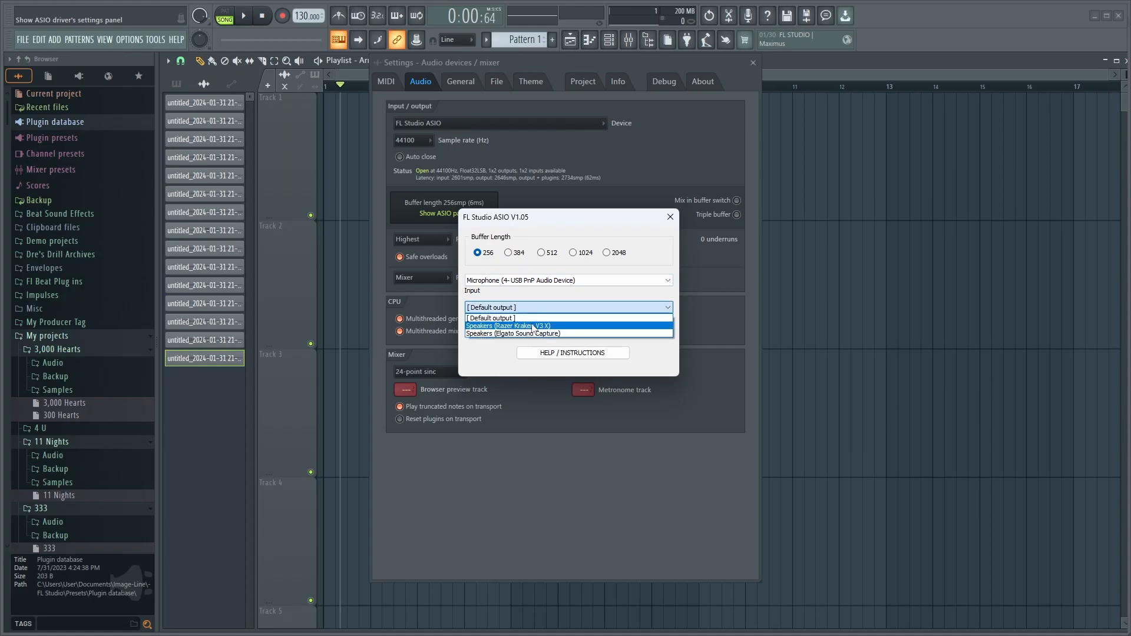
pyautogui.click(532, 325)
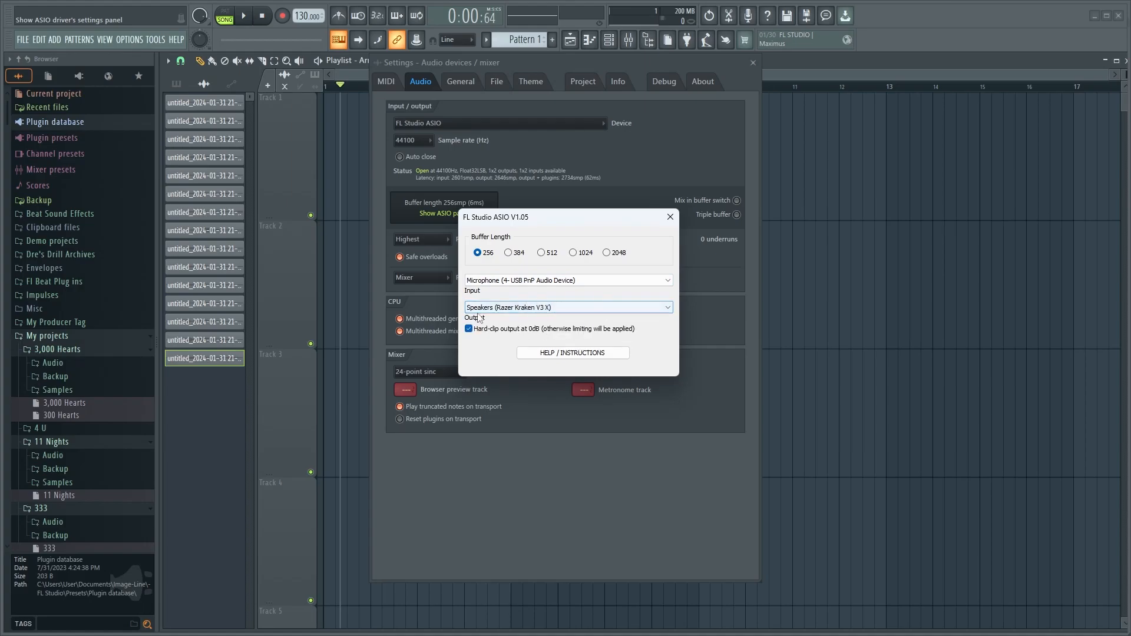
pyautogui.click(670, 217)
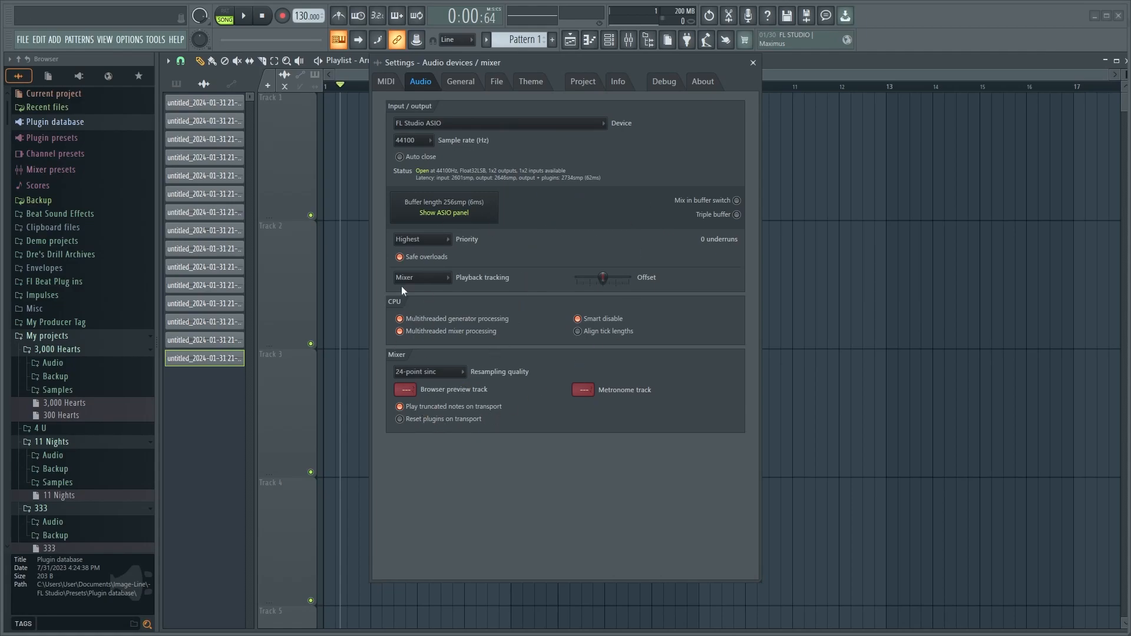
# Step: Look through the General and File settings, and open the theme settings
pyautogui.click(463, 86)
pyautogui.click(423, 86)
pyautogui.click(460, 83)
pyautogui.click(497, 82)
pyautogui.click(530, 82)
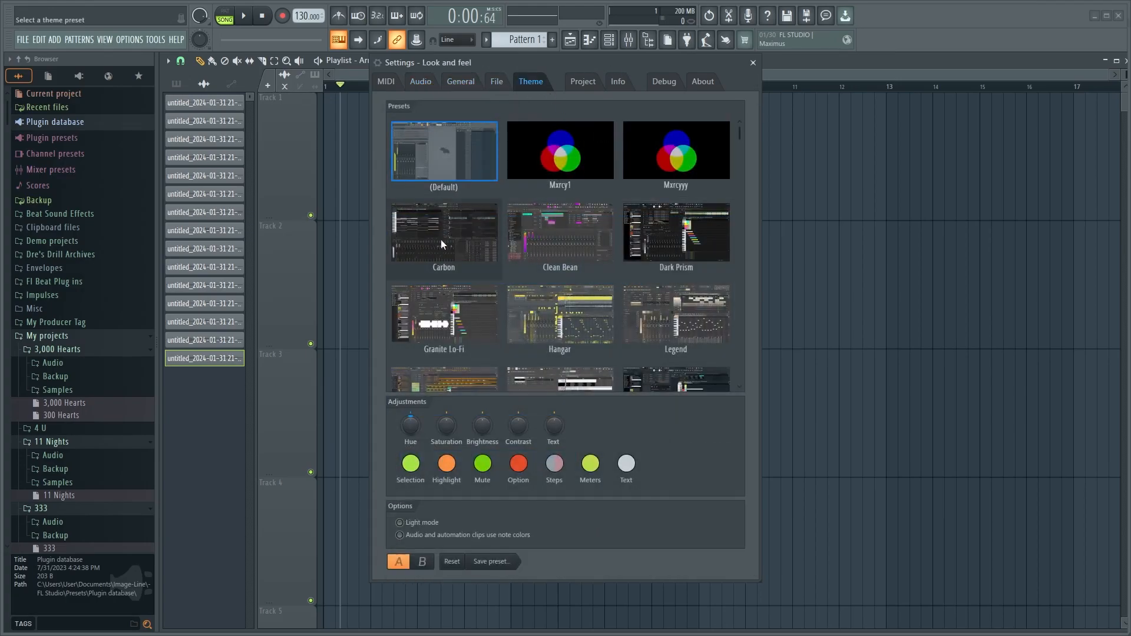
# Step: Try out several theme presets, including Carbon, Clean Bean, Dark Prism, Legend and Granite Lo-Fi
pyautogui.click(441, 239)
pyautogui.click(564, 229)
pyautogui.click(716, 240)
pyautogui.click(691, 319)
pyautogui.click(489, 313)
pyautogui.scroll(-5, 464, 289)
pyautogui.click(464, 289)
pyautogui.scroll(-2, 598, 280)
pyautogui.click(597, 280)
pyautogui.scroll(-4, 595, 283)
pyautogui.scroll(10, 592, 284)
pyautogui.scroll(-3, 526, 294)
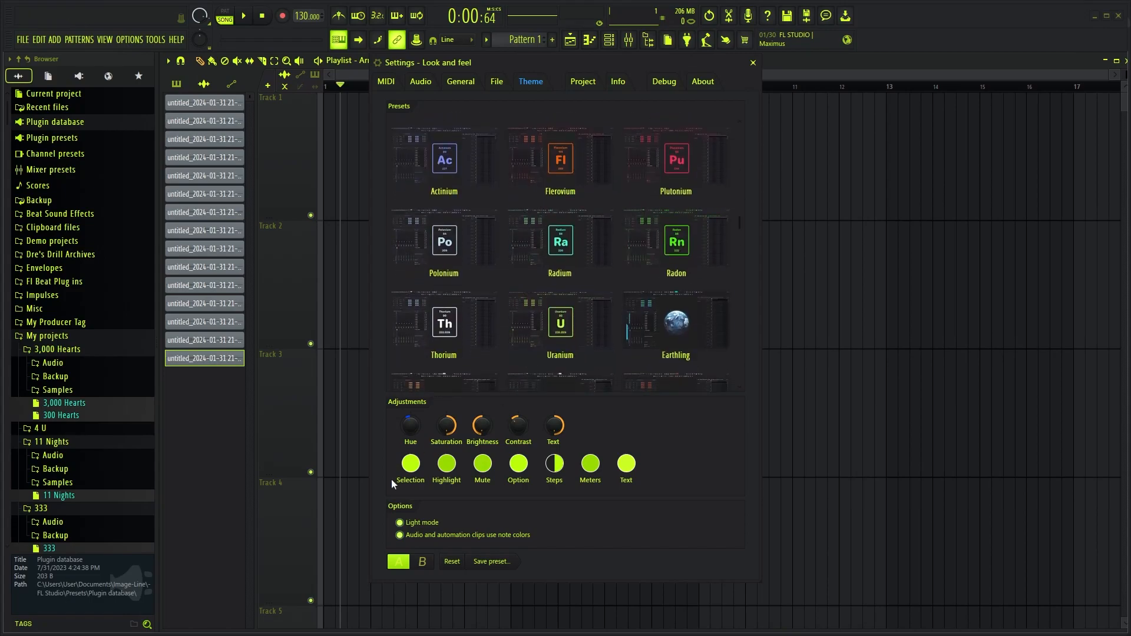
# Step: Adjust the theme's hue, and set its Selection color to blue and its Highlight color to gold
pyautogui.moveTo(403, 430); pyautogui.dragTo(403, 415)
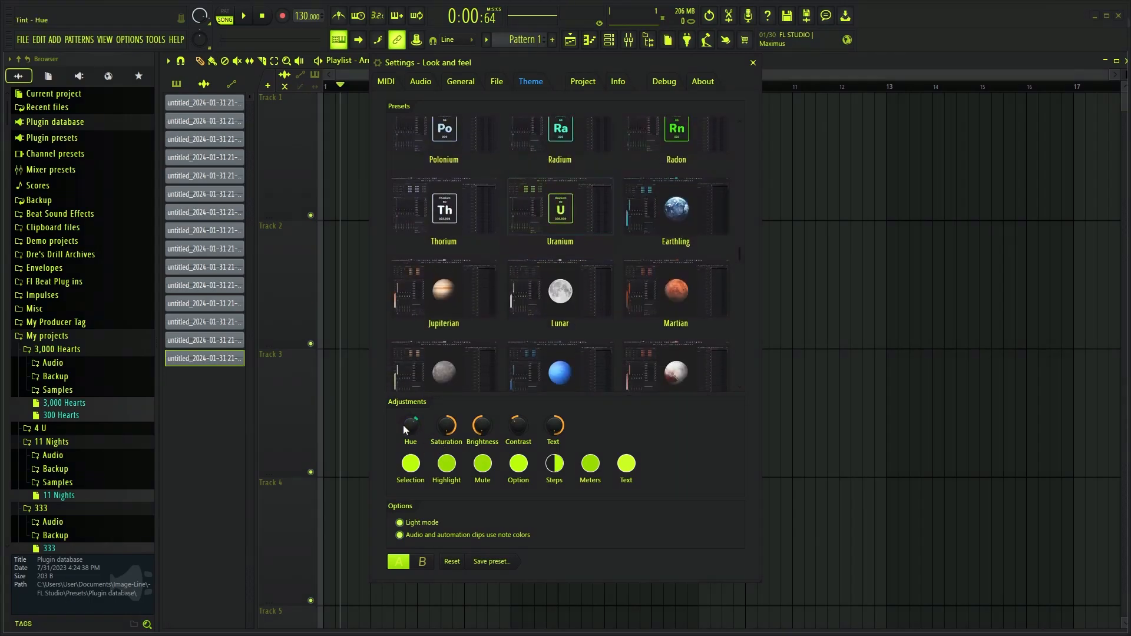
pyautogui.click(412, 464)
pyautogui.click(491, 363)
pyautogui.click(638, 461)
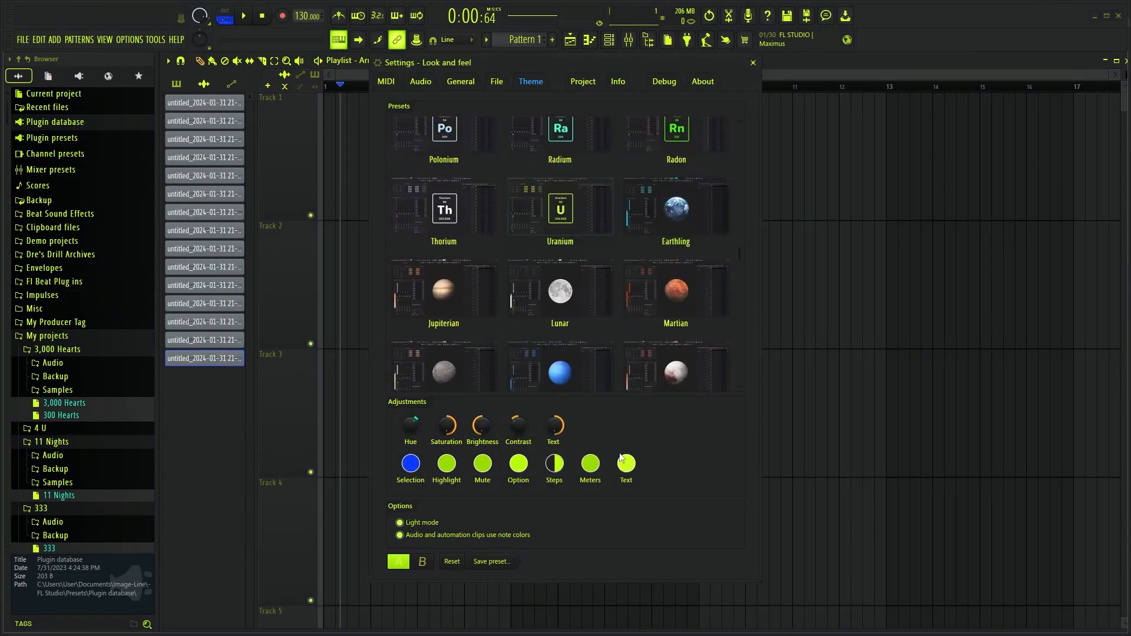
pyautogui.click(447, 469)
pyautogui.click(576, 308)
pyautogui.click(640, 463)
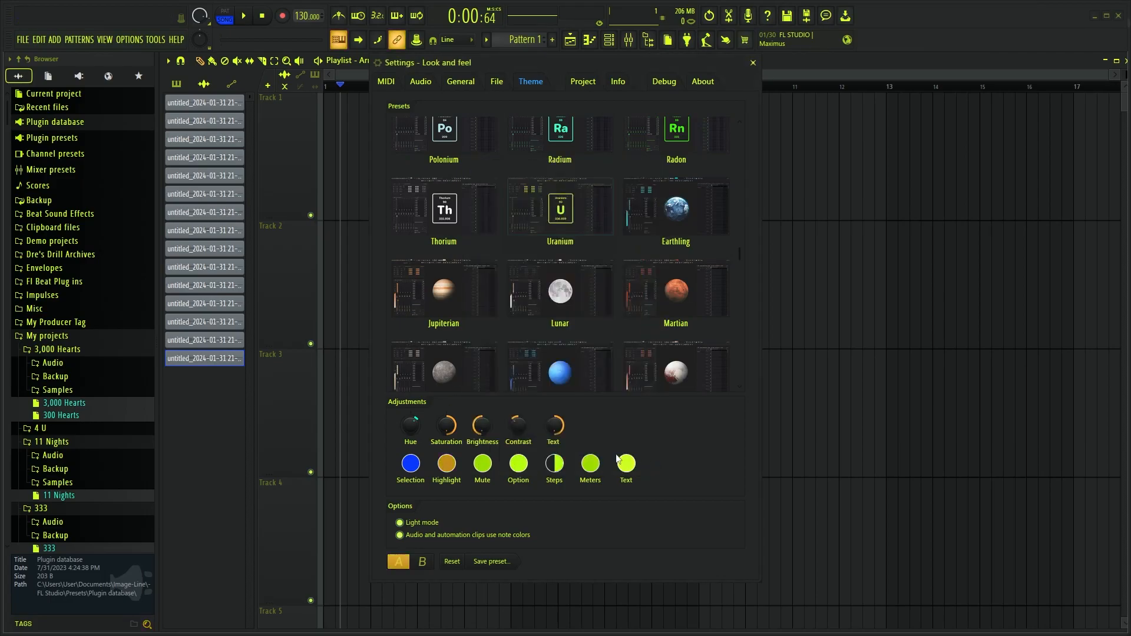
# Step: Set the theme's Mute color to #4000DD, raise its brightness, and set the Option color to #630BFF
pyautogui.click(481, 464)
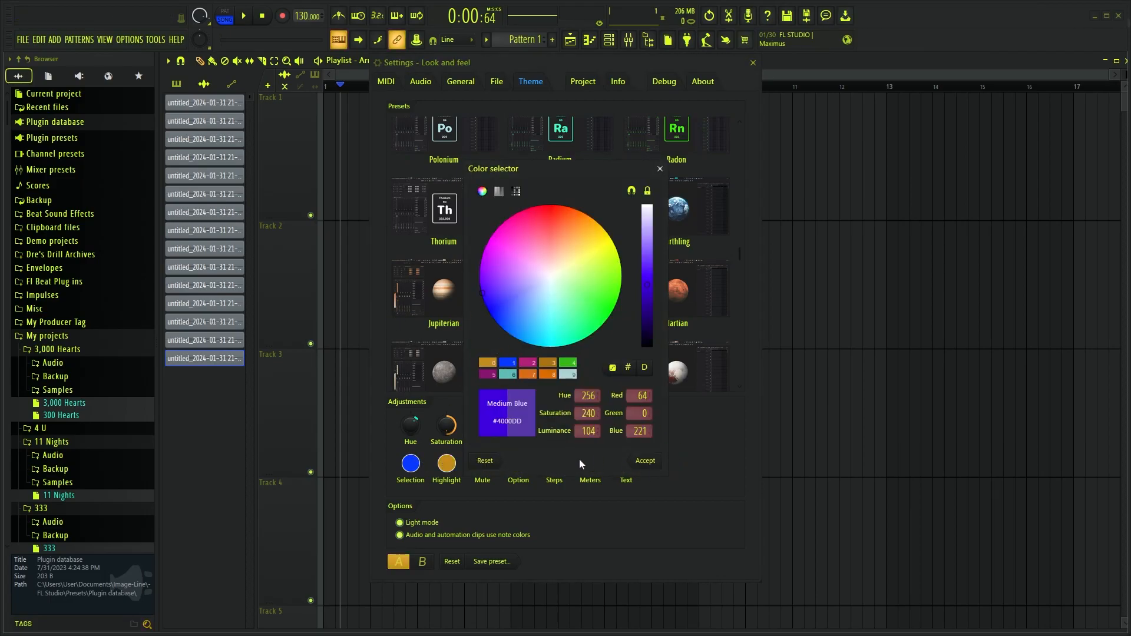
pyautogui.click(645, 460)
pyautogui.moveTo(484, 427); pyautogui.dragTo(483, 406)
pyautogui.click(517, 467)
pyautogui.moveTo(507, 301); pyautogui.dragTo(428, 295)
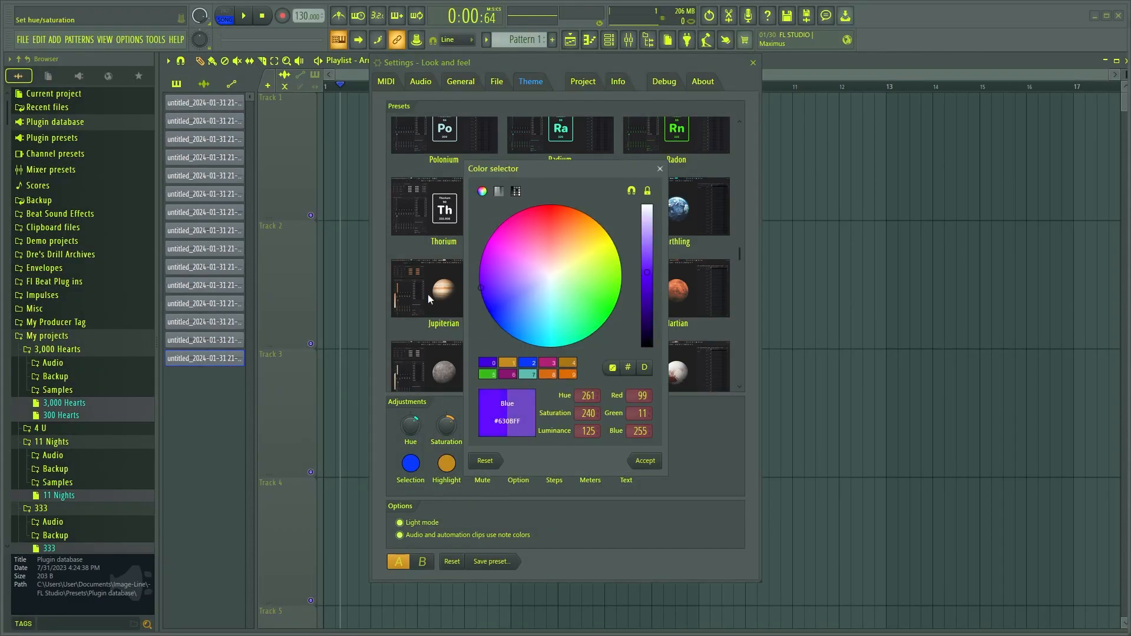
pyautogui.click(644, 461)
# Step: Switch to the Default theme, apply the Mxrcyy theme preset instead, and close the settings
pyautogui.scroll(10, 571, 338)
pyautogui.scroll(2, 598, 280)
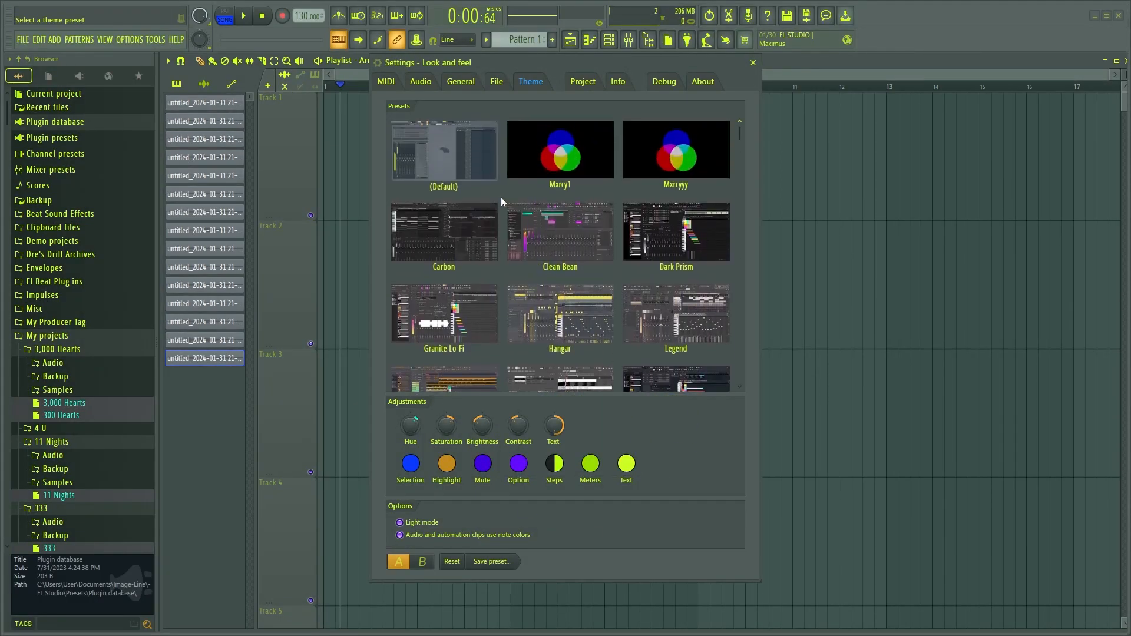
pyautogui.click(448, 159)
pyautogui.click(660, 160)
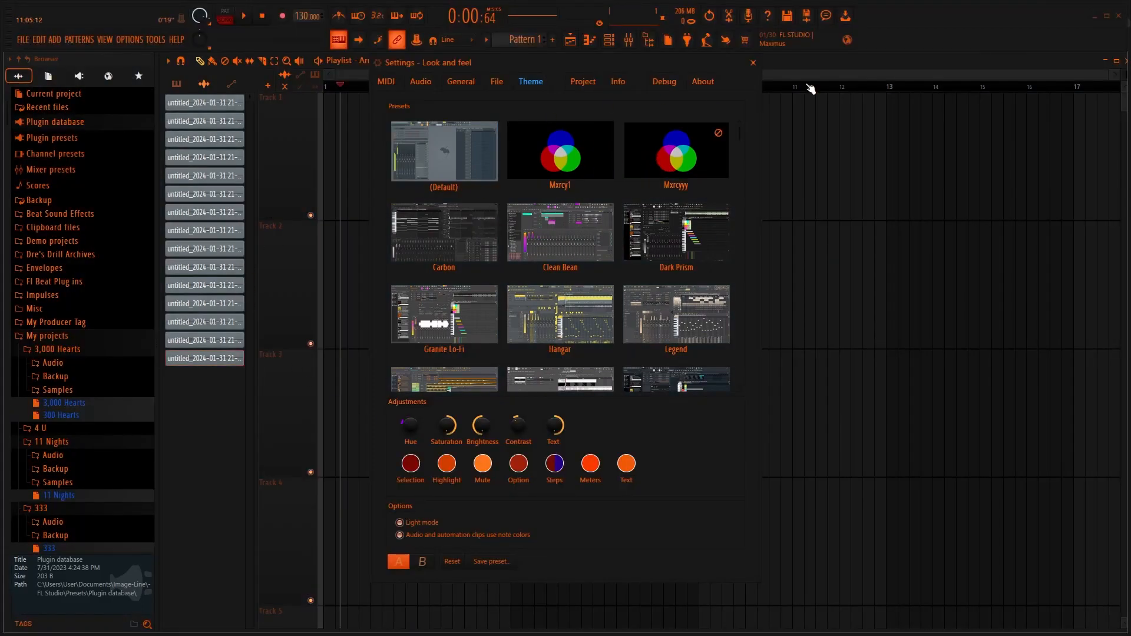
pyautogui.click(755, 62)
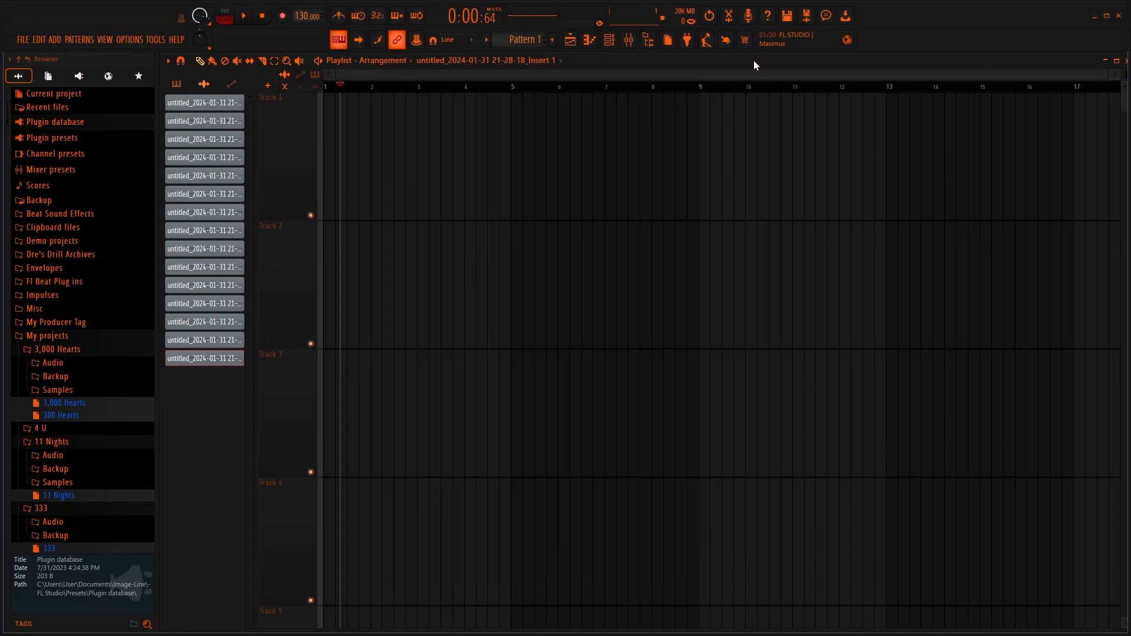
# Step: Return the playhead to the start, then open the 300 Hearts project without saving, deleting the unused recorded samples
pyautogui.moveTo(341, 90); pyautogui.dragTo(304, 105)
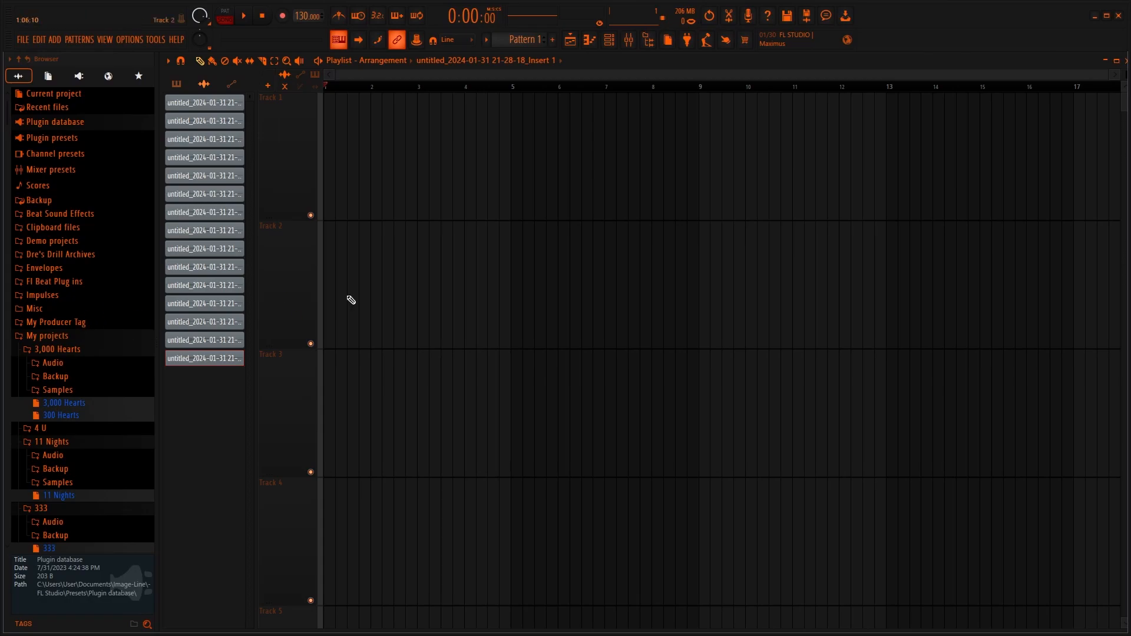
pyautogui.scroll(-5, 50, 254)
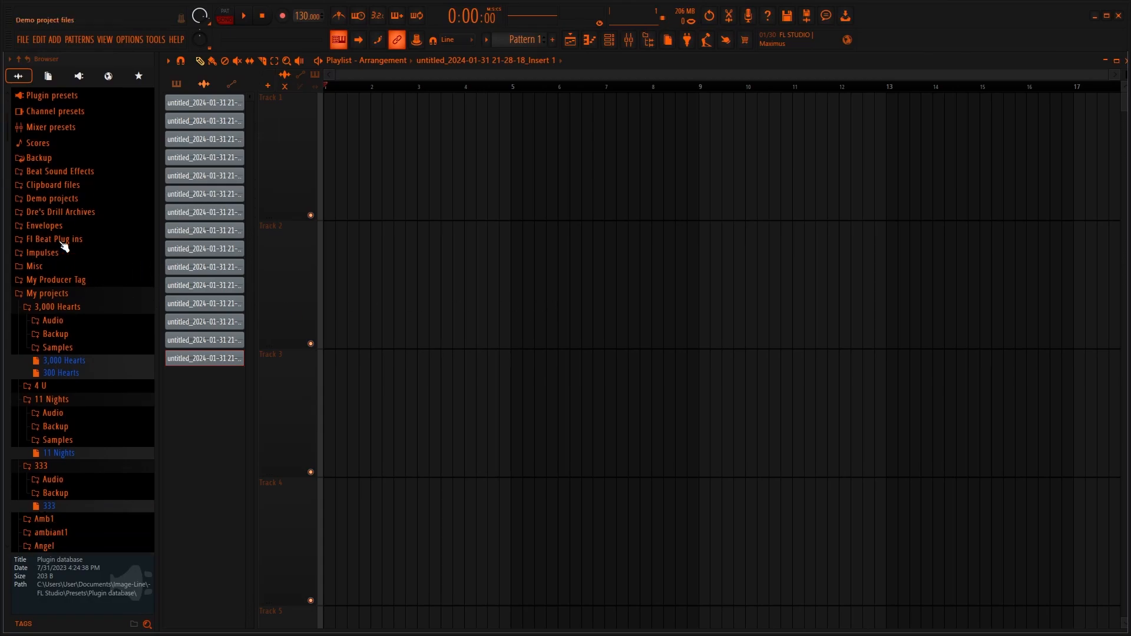
pyautogui.rightClick(57, 269)
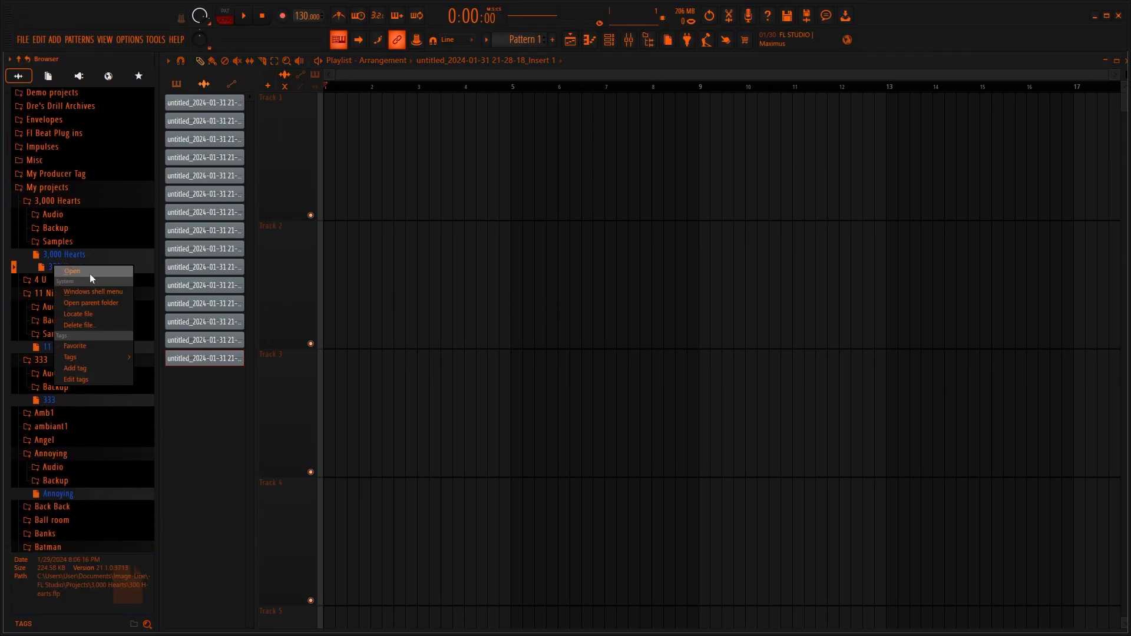
pyautogui.click(90, 273)
pyautogui.click(581, 356)
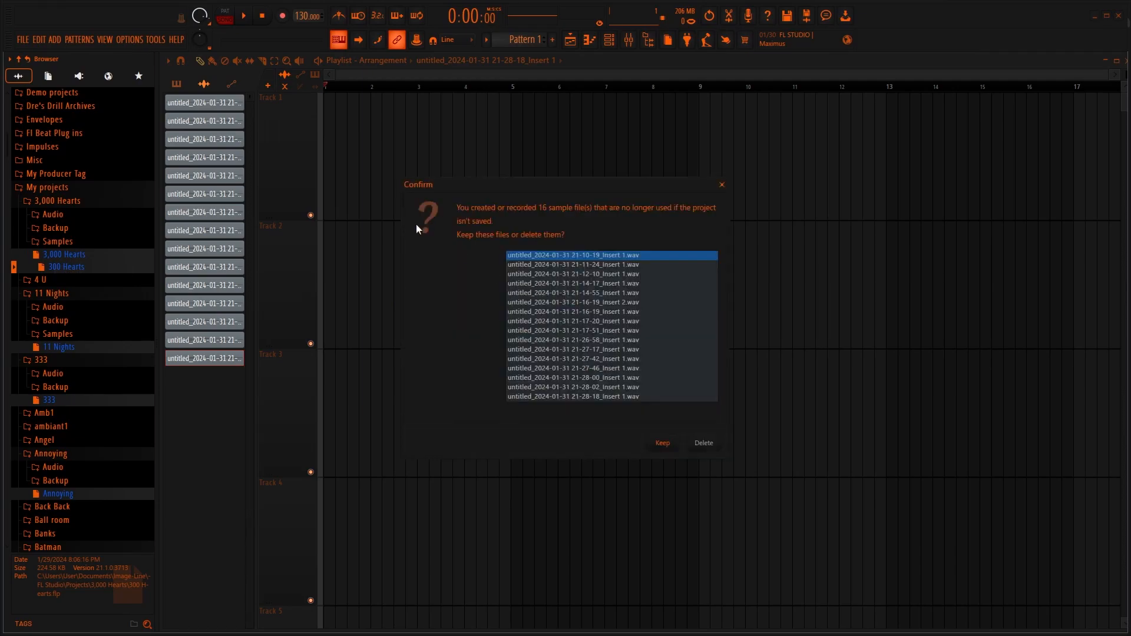
pyautogui.click(704, 445)
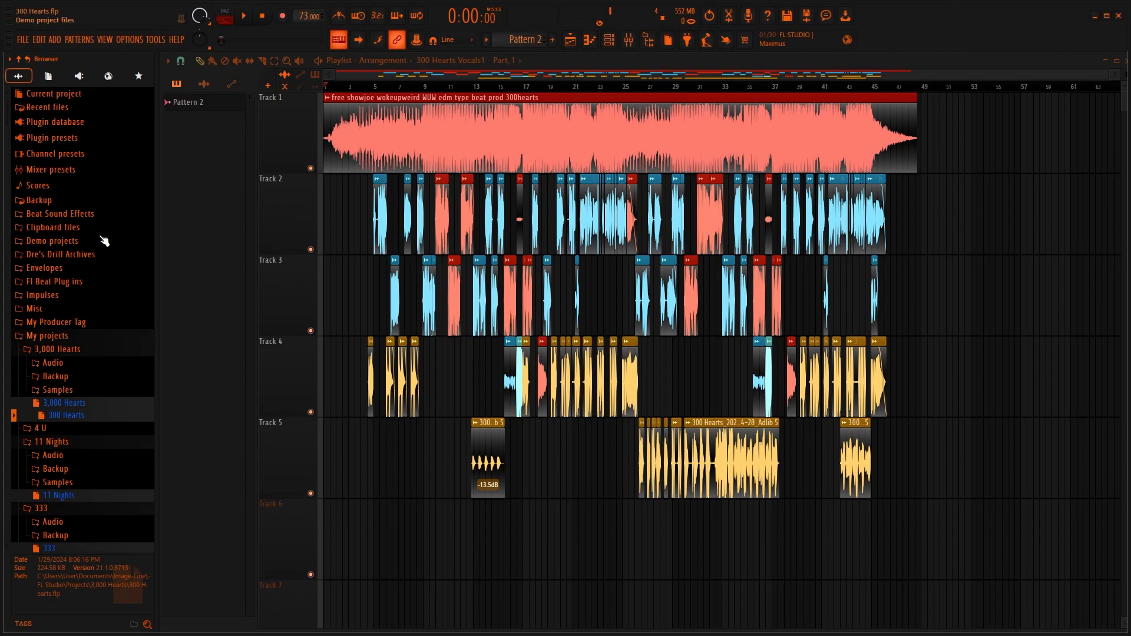
# Step: Open the mixer, inspect the effect chains on inserts 1 and 2, and close the mixer
pyautogui.click(630, 39)
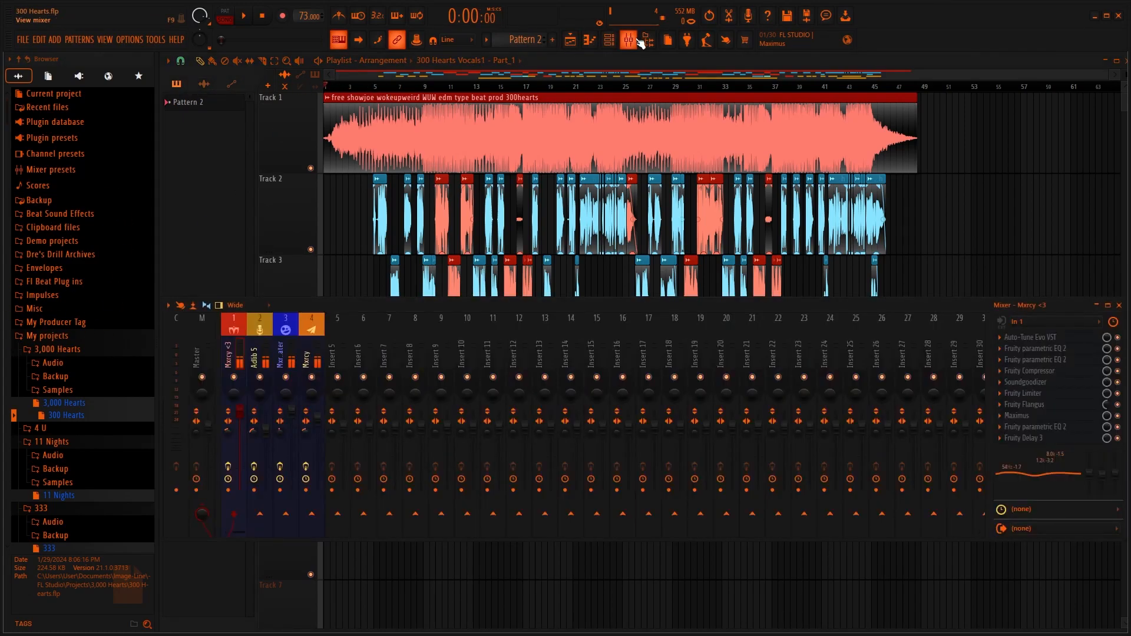
pyautogui.click(252, 358)
pyautogui.click(245, 359)
pyautogui.click(274, 357)
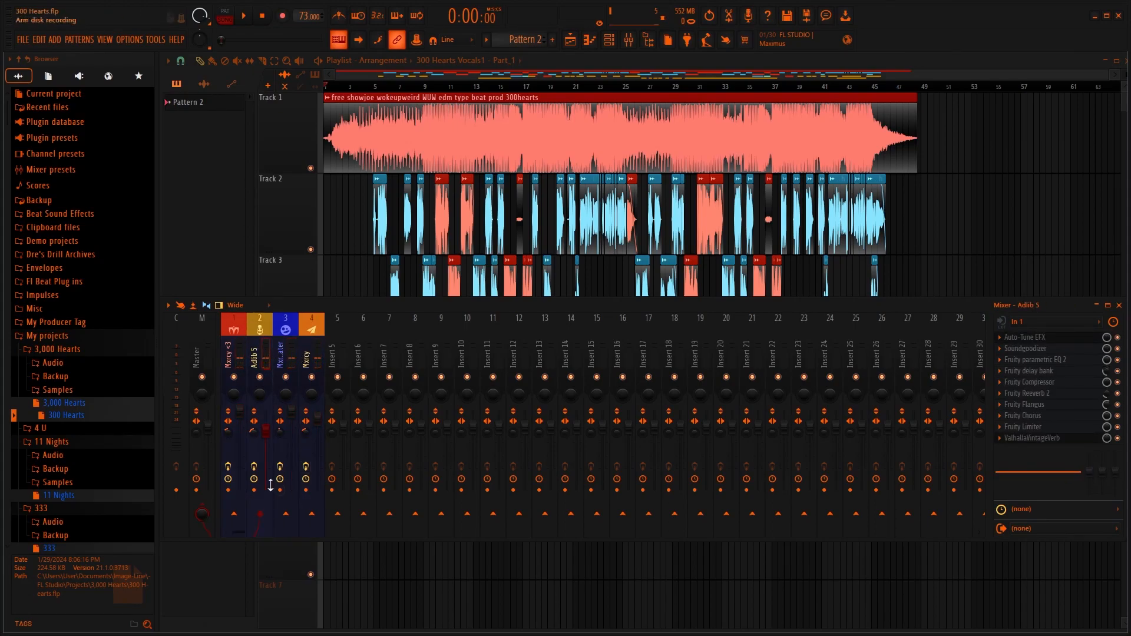
pyautogui.click(232, 420)
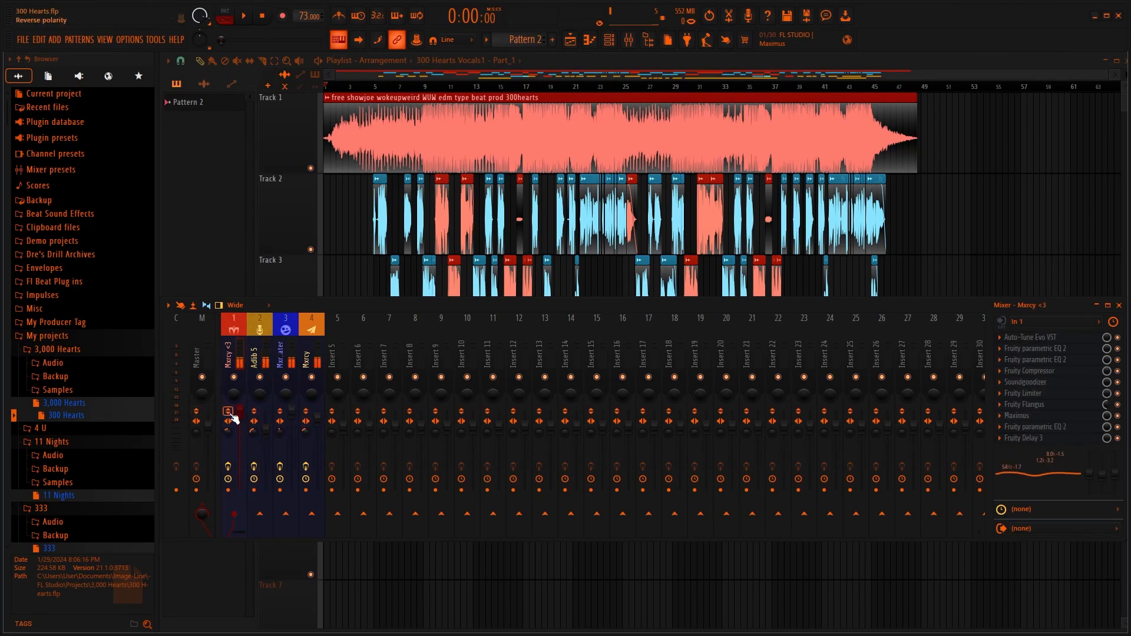
pyautogui.click(1119, 305)
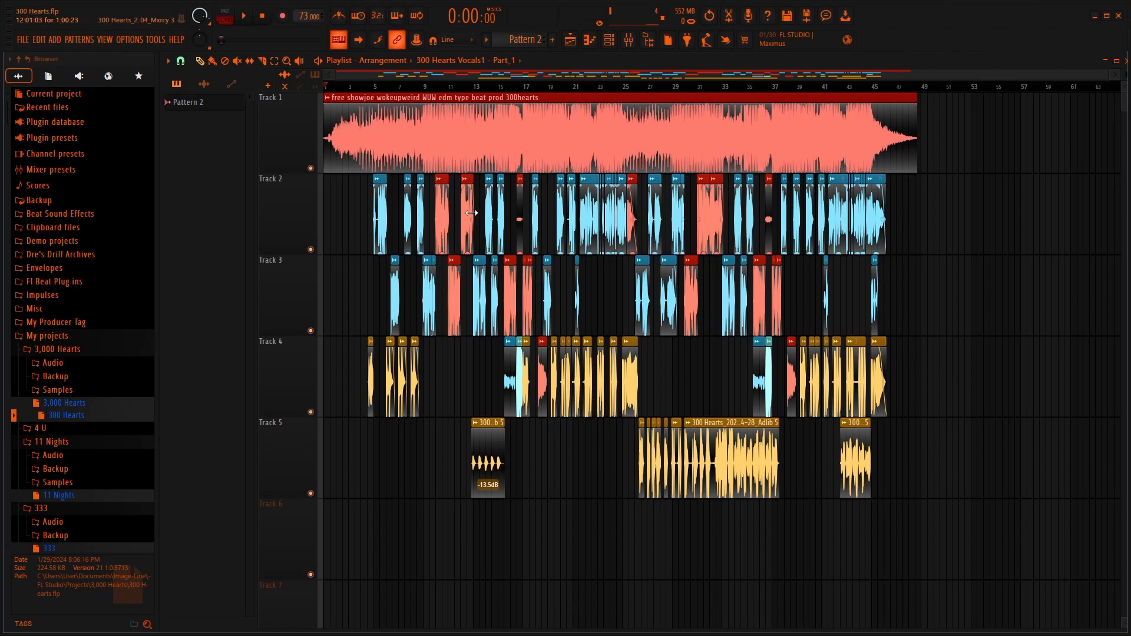
# Step: Add the "[FREE] Sportvvs x Pasto Flacco Type Beat - 'Takeover'" MP3 from the Downloads folder to playlist Track 9
pyautogui.press('super')
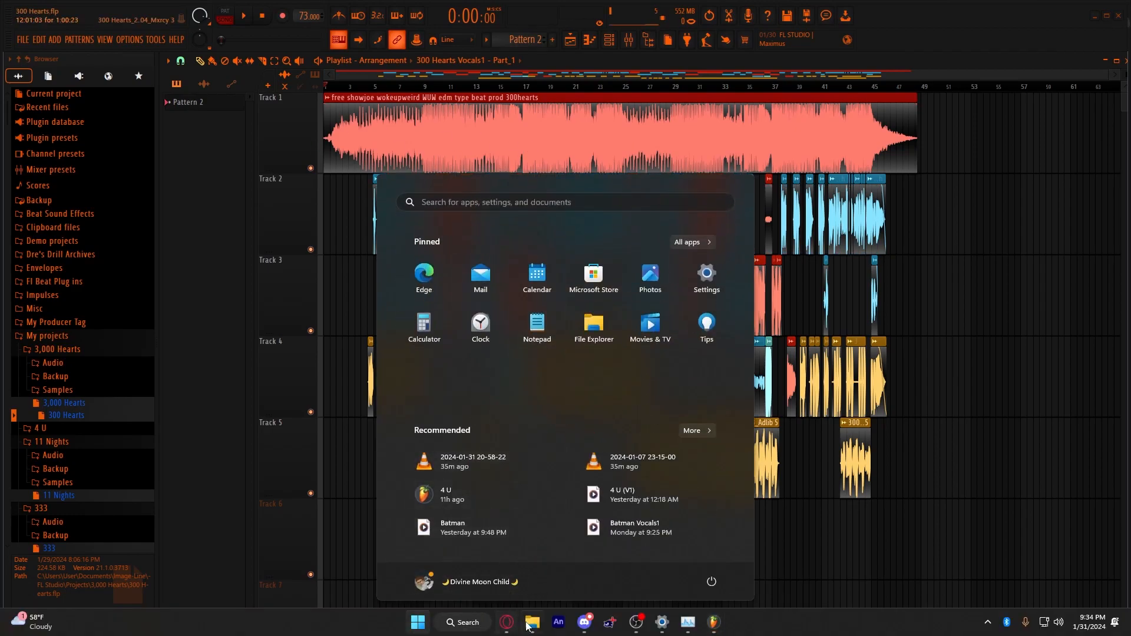
pyautogui.press('super')
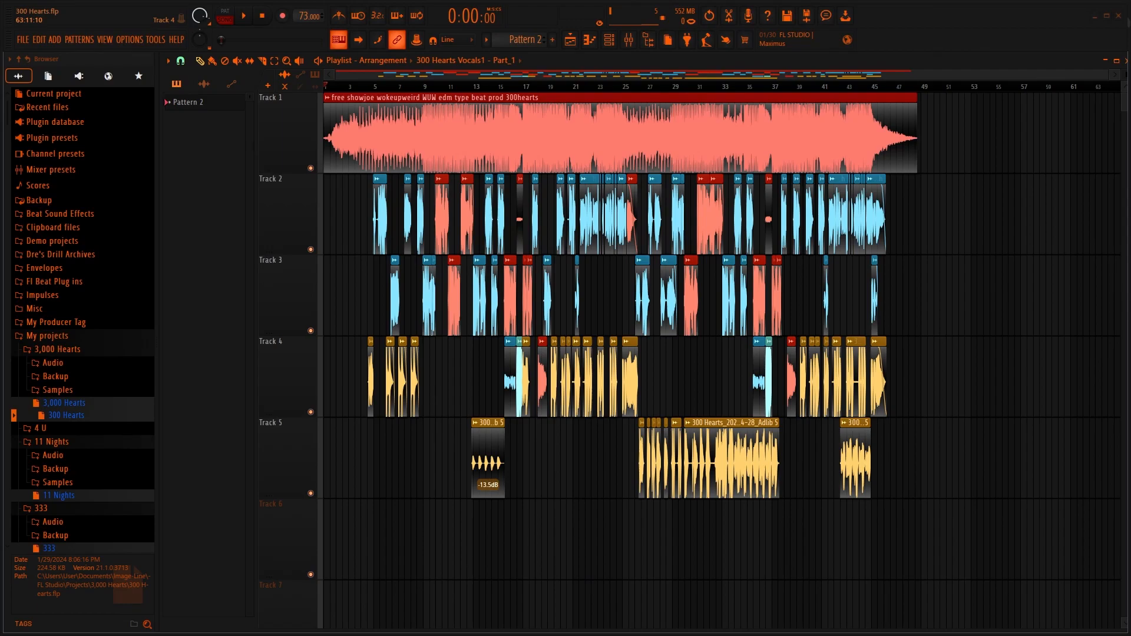
pyautogui.moveTo(1130, 100); pyautogui.dragTo(551, 122)
pyautogui.click(517, 344)
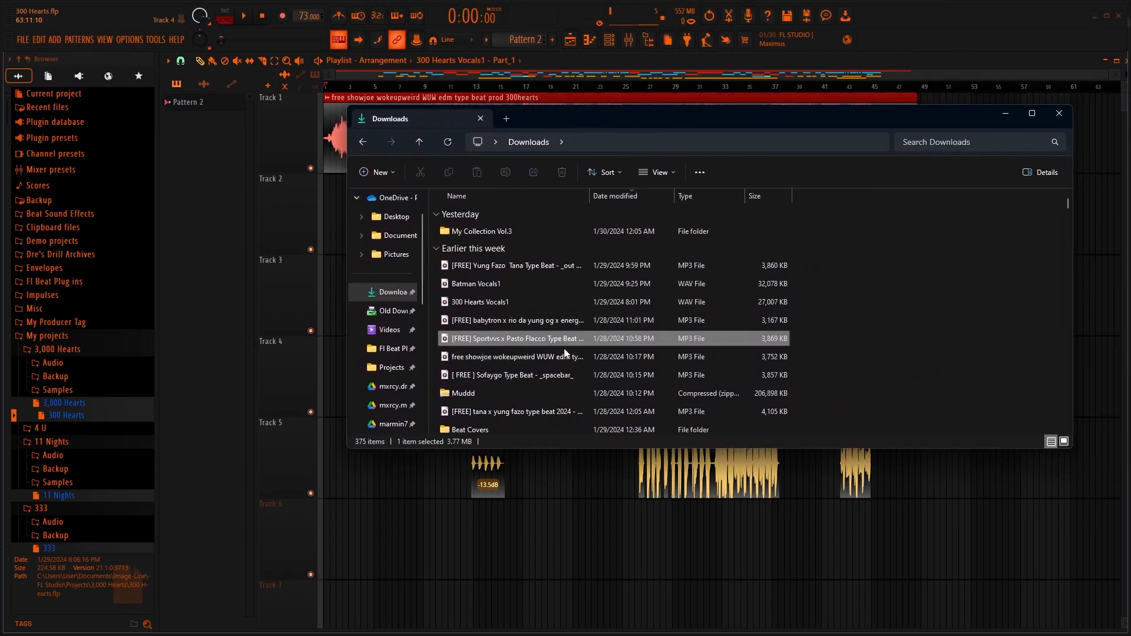
pyautogui.scroll(-3, 944, 524)
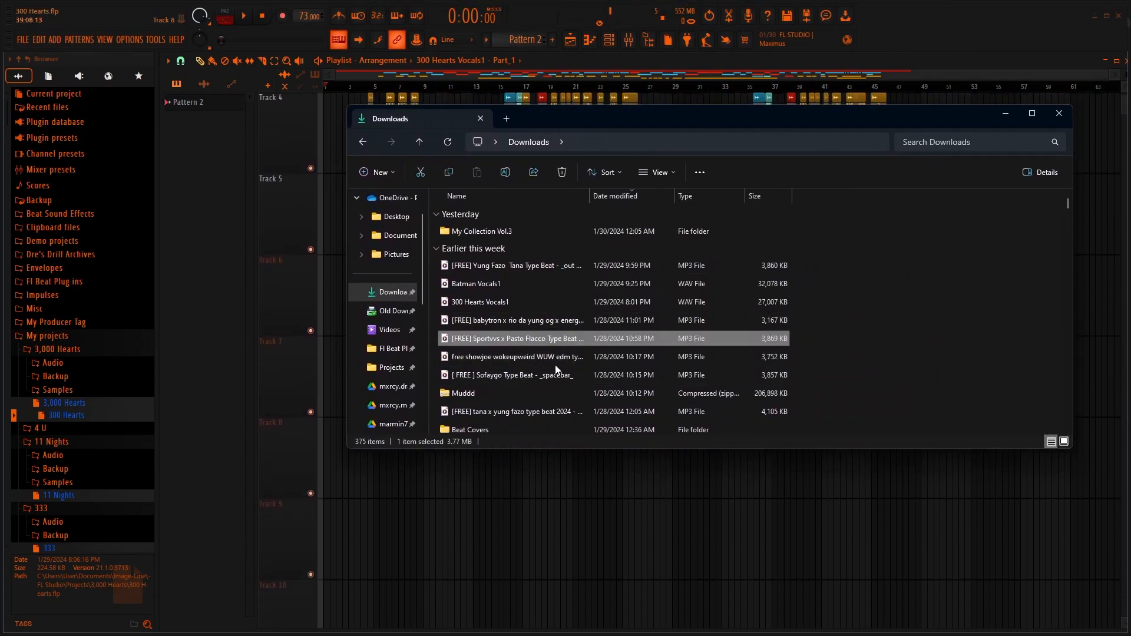
pyautogui.moveTo(553, 343); pyautogui.dragTo(386, 545)
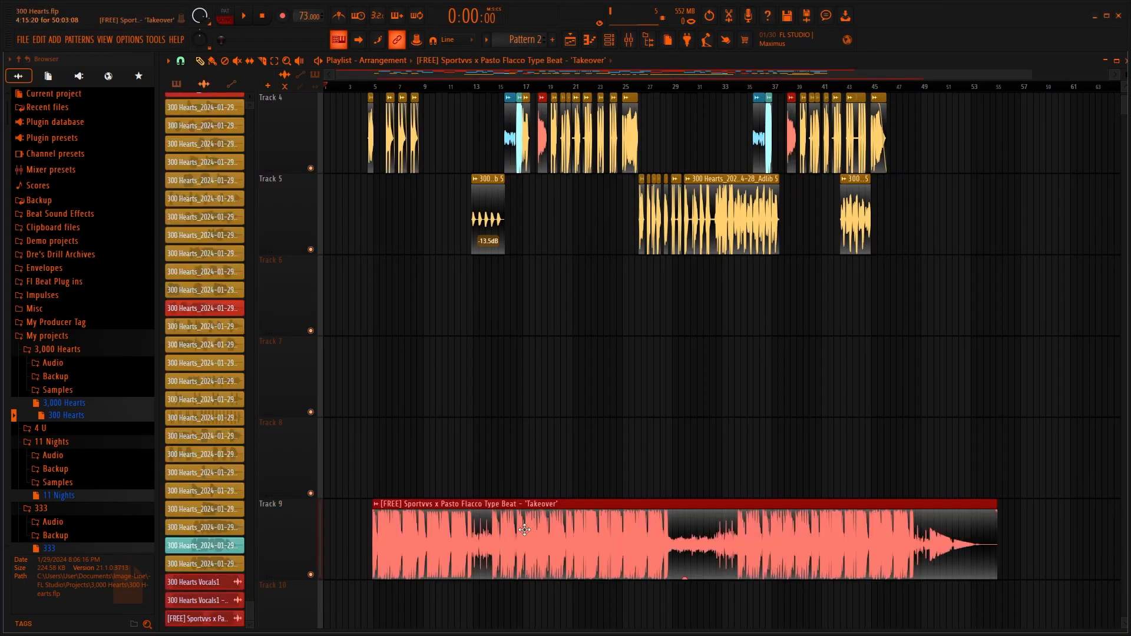
# Step: Align the Takeover beat clip on Track 9 with the start of the playlist and mute the original beat on Track 1
pyautogui.scroll(3, 377, 401)
pyautogui.scroll(-5, 373, 378)
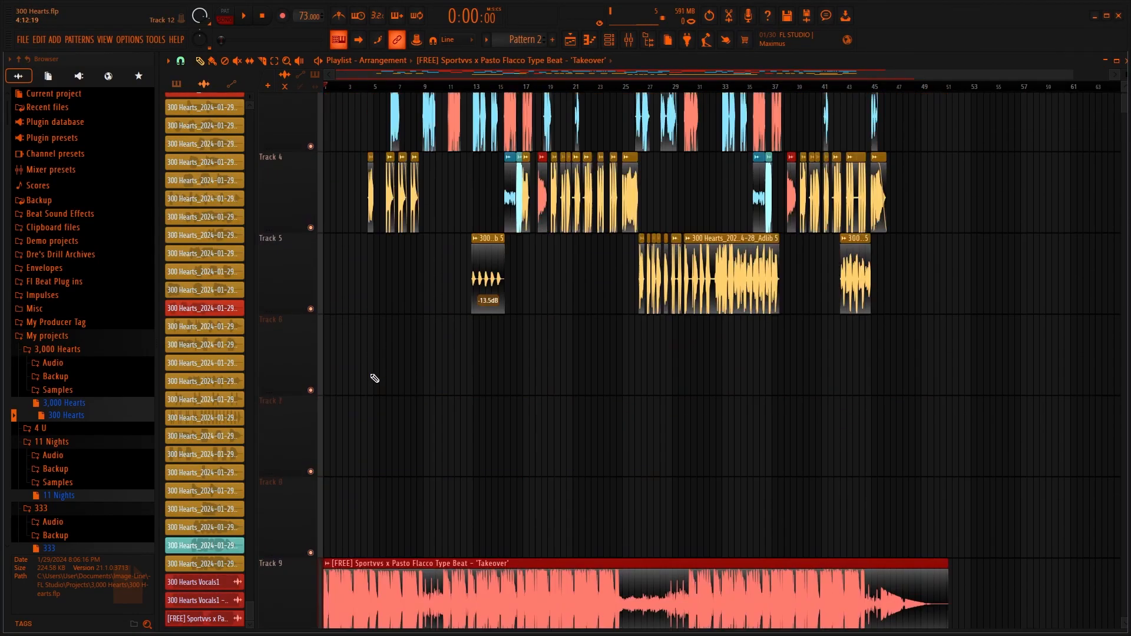
pyautogui.scroll(-1, 441, 489)
pyautogui.scroll(5, 497, 454)
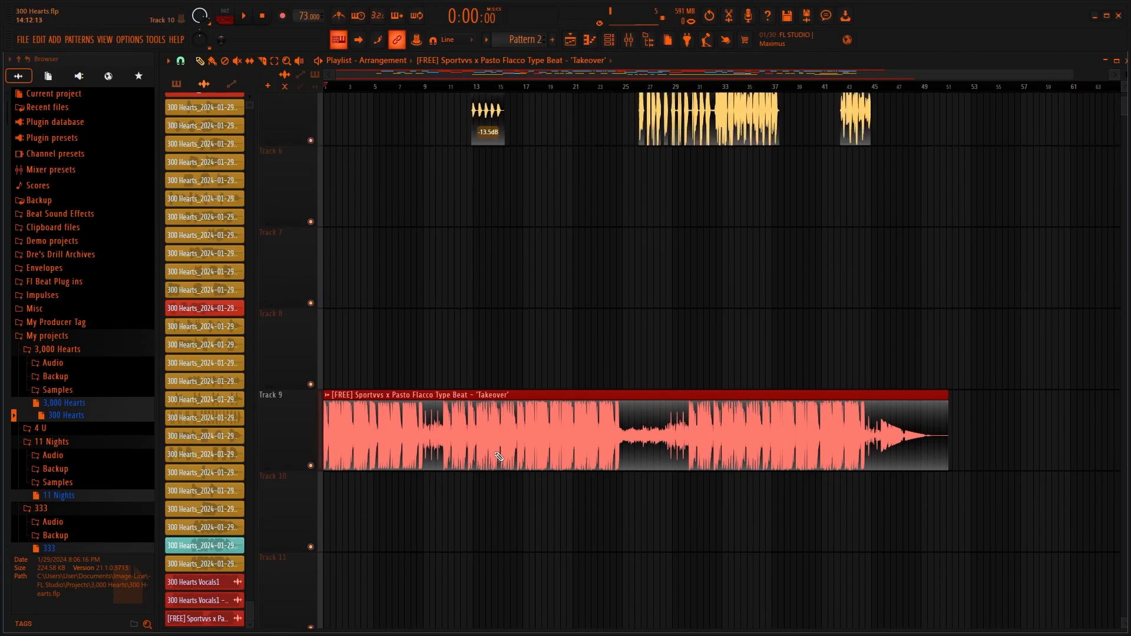
pyautogui.click(311, 169)
pyautogui.scroll(-5, 384, 316)
pyautogui.scroll(4, 373, 331)
pyautogui.scroll(-3, 371, 333)
# Step: Play the arrangement from the start to hear the Takeover beat, and stop playback after a few seconds
pyautogui.press('space')
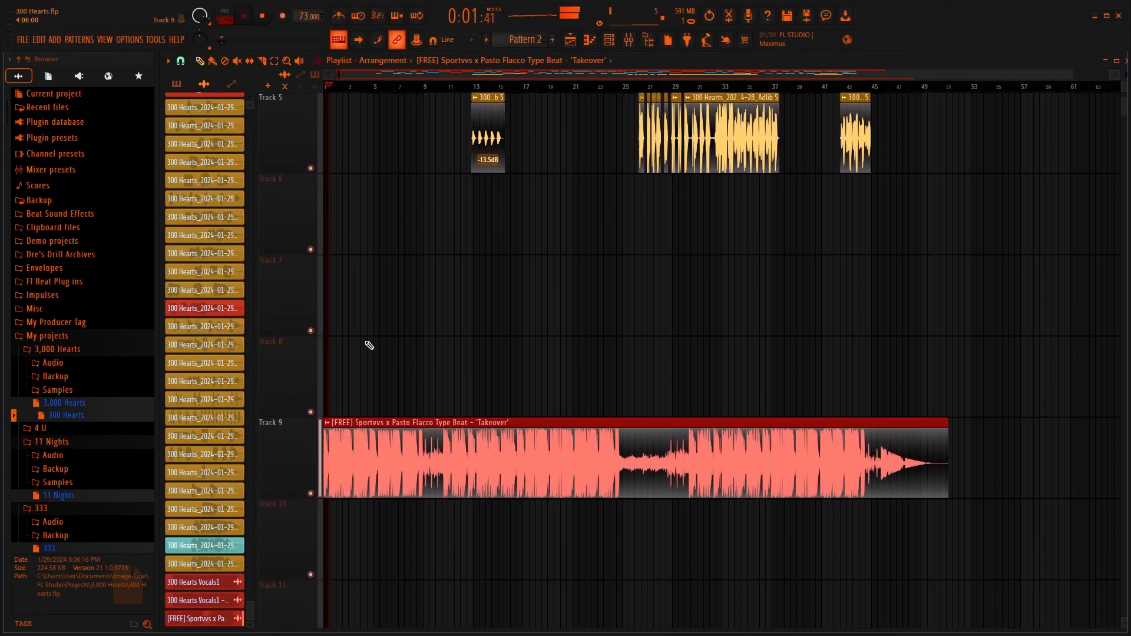
pyautogui.scroll(2, 369, 345)
pyautogui.scroll(-1, 369, 345)
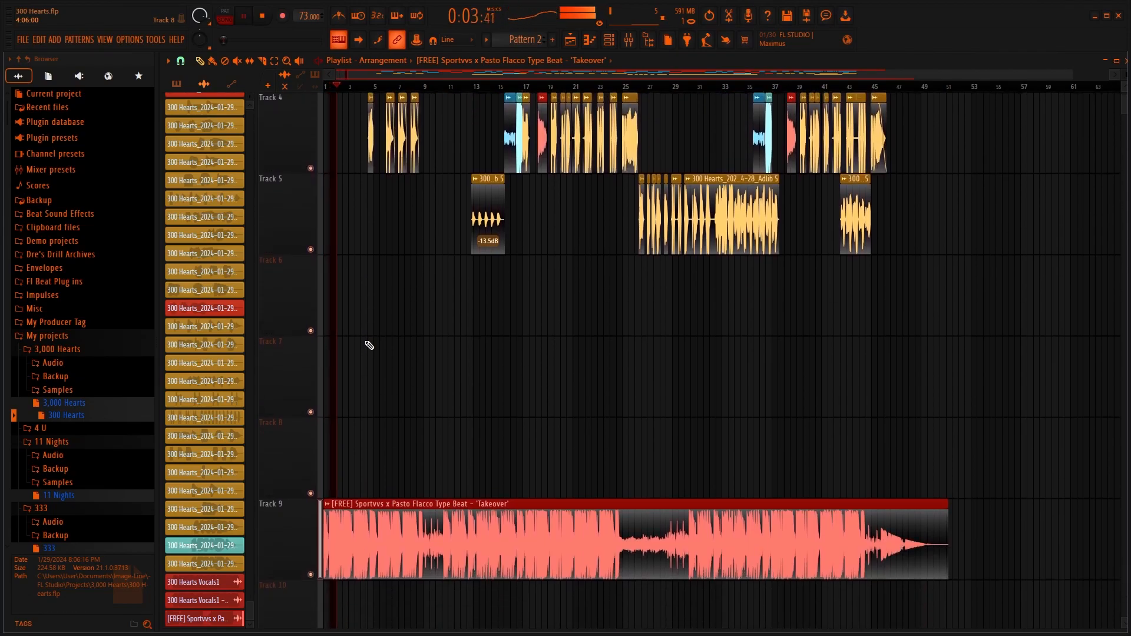
pyautogui.press('space')
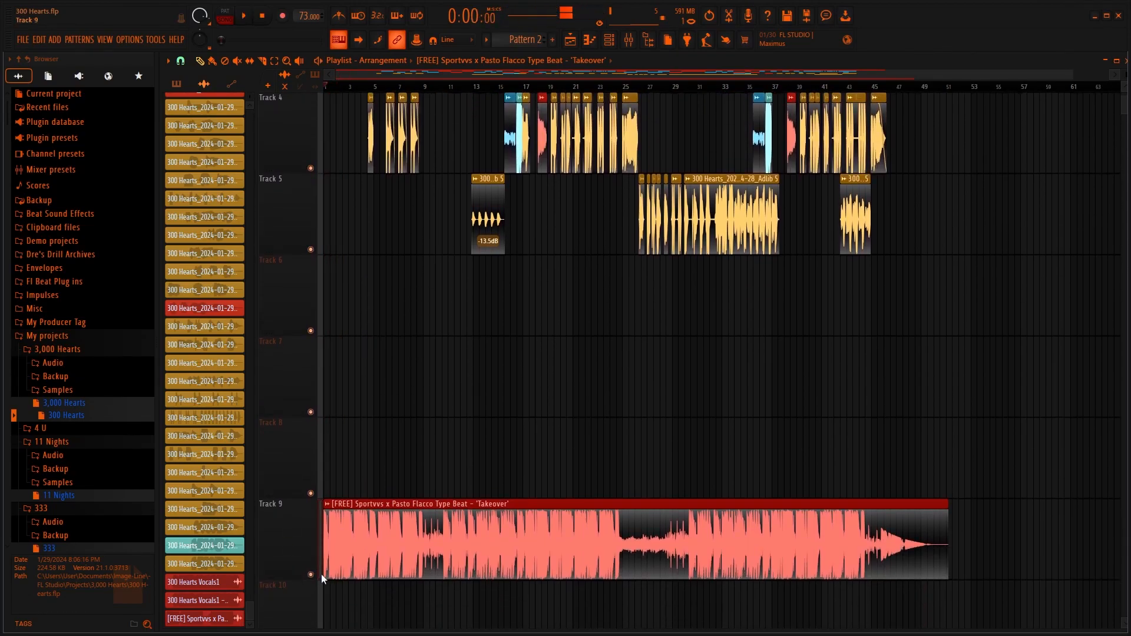
# Step: Mute the Takeover beat on Track 9 and unmute the original beat on Track 1
pyautogui.click(307, 571)
pyautogui.scroll(3, 308, 483)
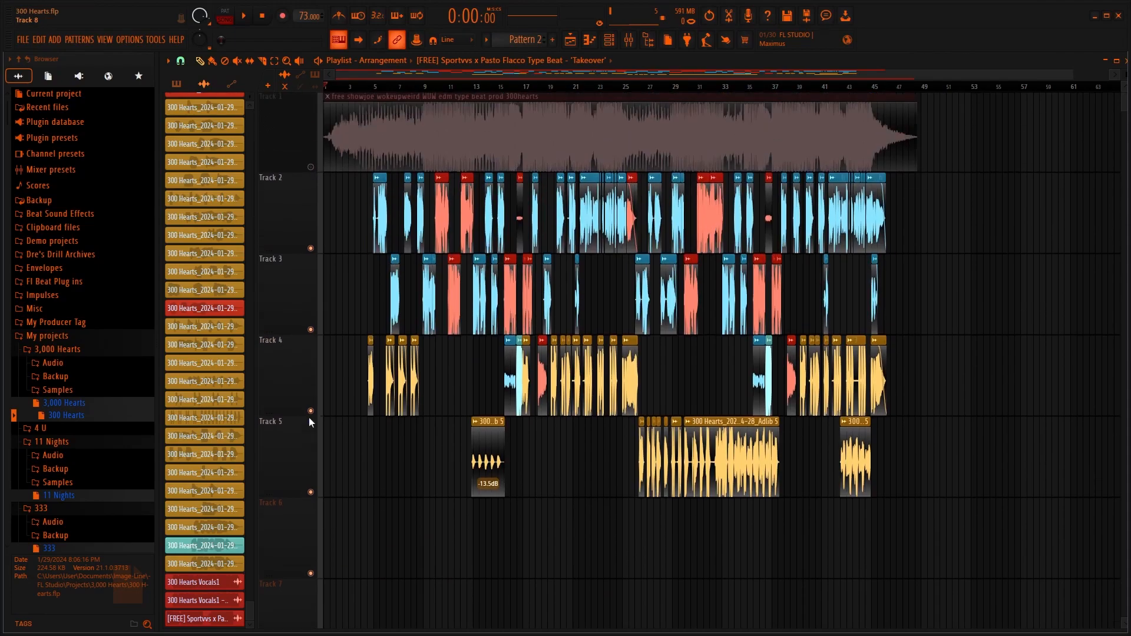
pyautogui.click(310, 167)
# Step: Play the finished song with the mixer open below the playlist to watch the insert levels, and stop playback
pyautogui.press('space')
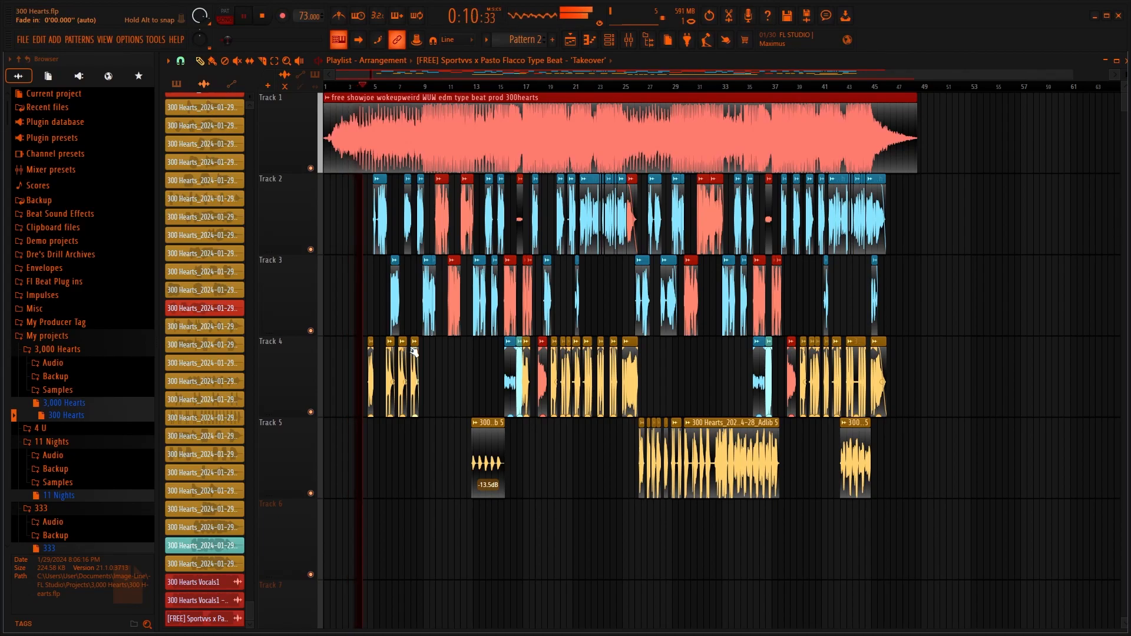
pyautogui.click(629, 39)
pyautogui.moveTo(551, 302); pyautogui.dragTo(555, 418)
pyautogui.scroll(-1, 553, 401)
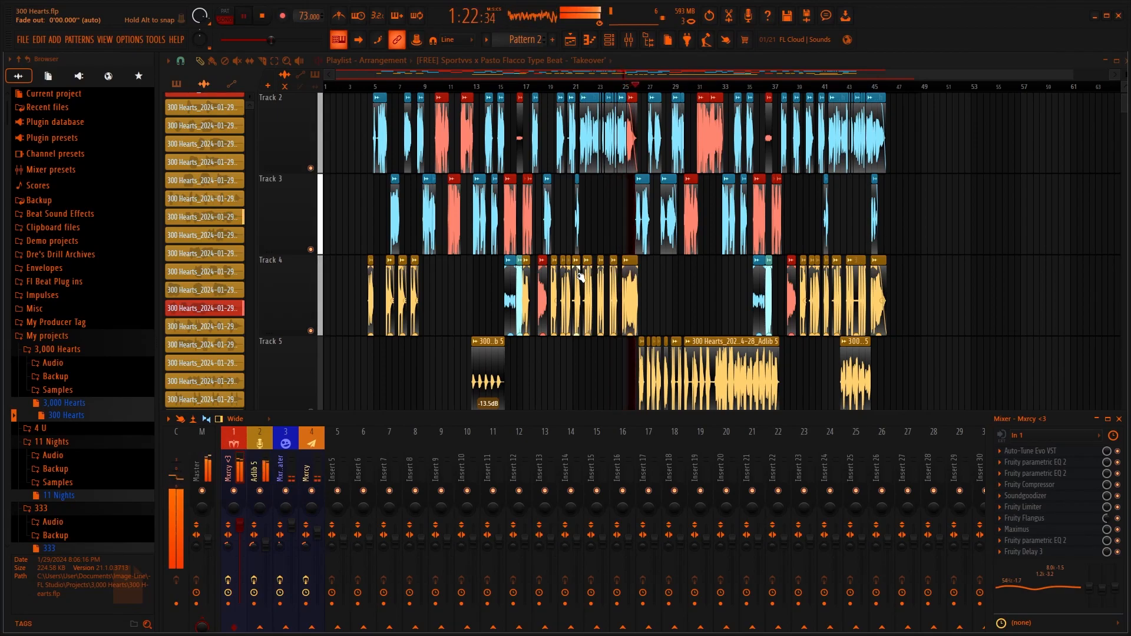
pyautogui.press('space')
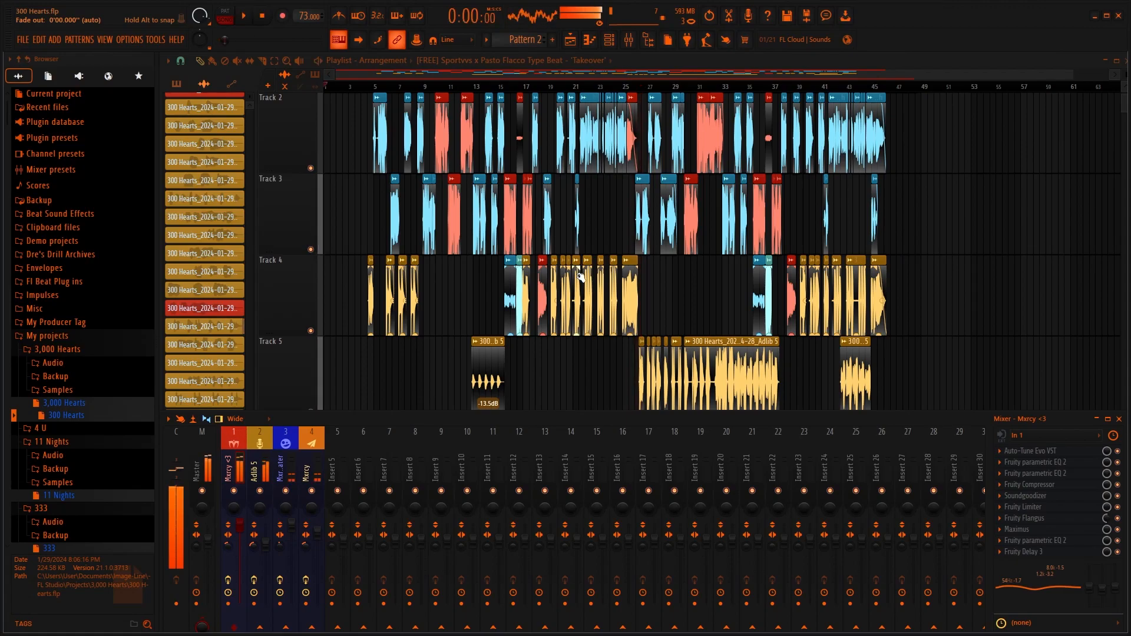